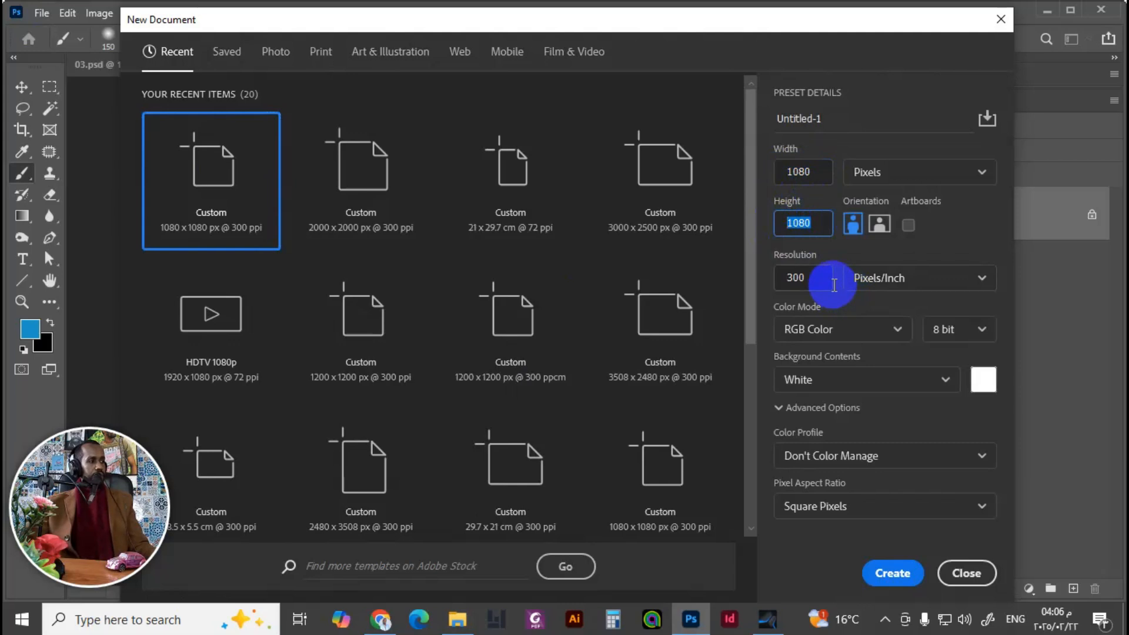
# Step: Create a 1080 x 1080 px document at 300 pixels/inch in 8-bit RGB Color with a white background
pyautogui.click(797, 277)
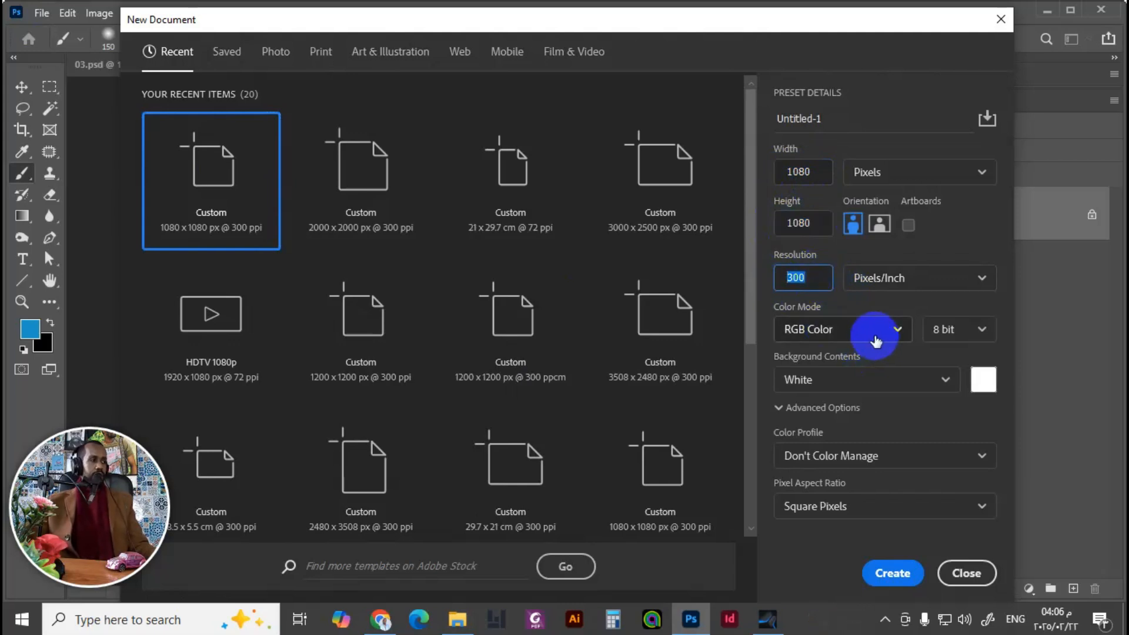
pyautogui.click(890, 572)
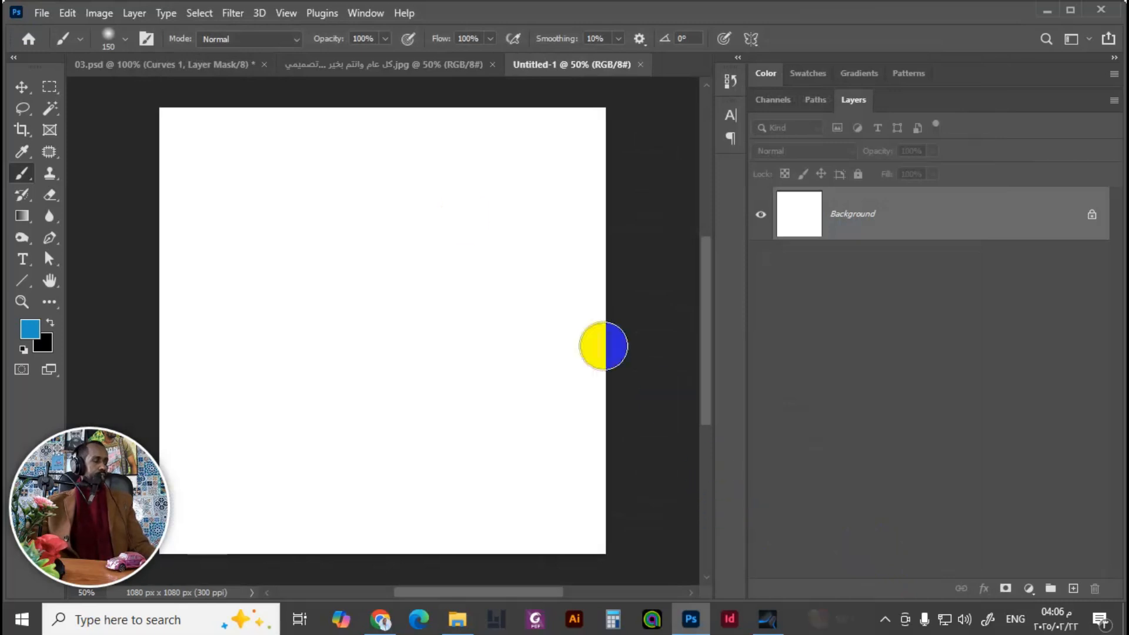
# Step: In 03.psd, hide every layer except Color Fill 1 and show the whole canvas
pyautogui.click(227, 66)
pyautogui.moveTo(1119, 332); pyautogui.dragTo(1101, 532)
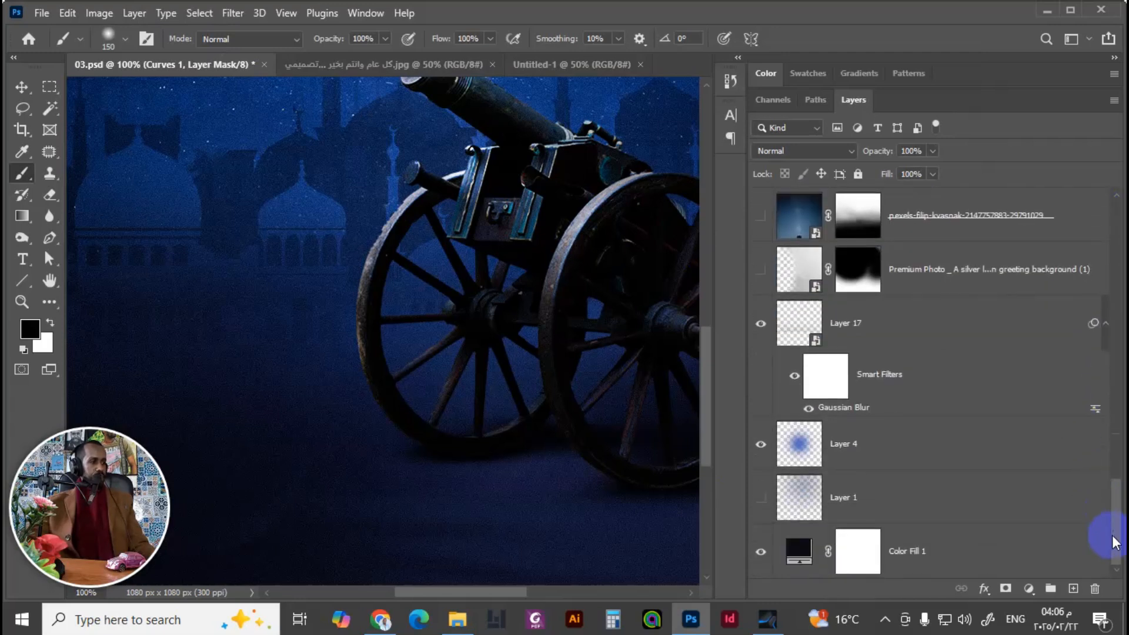
pyautogui.keyDown('alt'); pyautogui.click(762, 553); pyautogui.keyUp('alt')
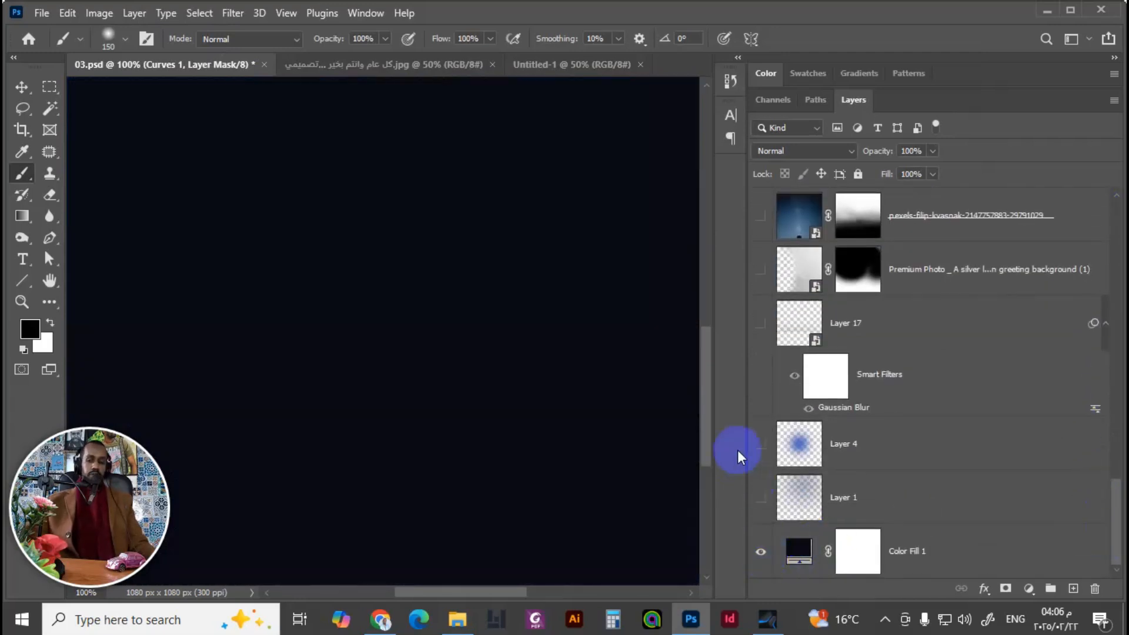
pyautogui.hotkey('ctrl', '-')
pyautogui.hotkey('ctrl', '-')
pyautogui.moveTo(465, 255); pyautogui.dragTo(452, 340)
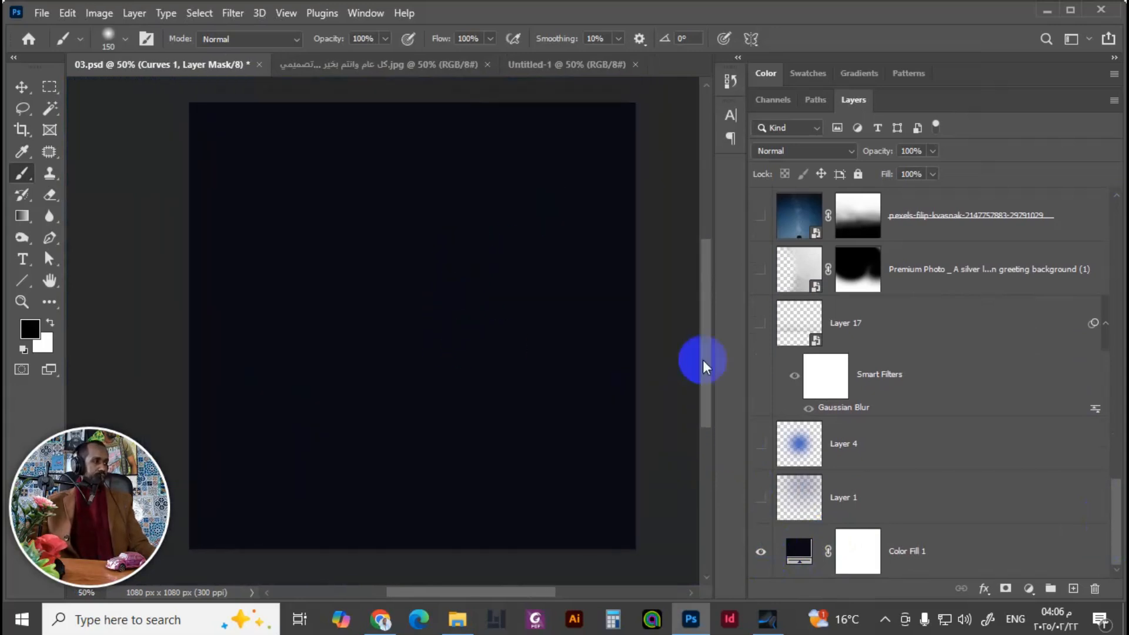
# Step: Copy the hex code 090a12 from the Color Fill 1 layer in 03.psd, leaving its colour as is
pyautogui.doubleClick(797, 554)
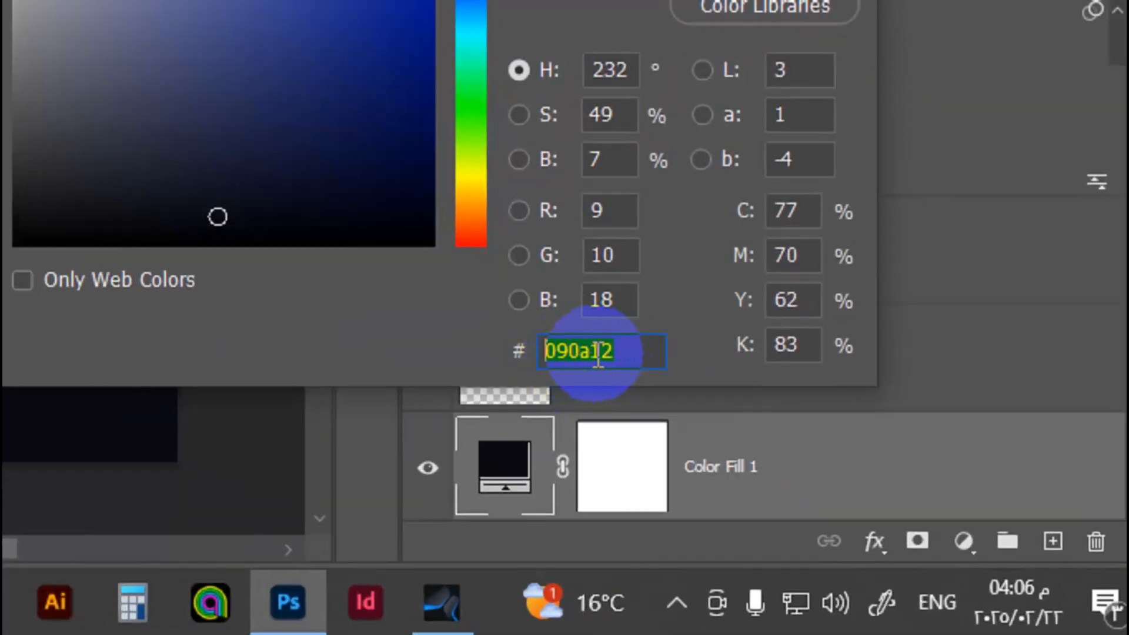
pyautogui.rightClick(595, 353)
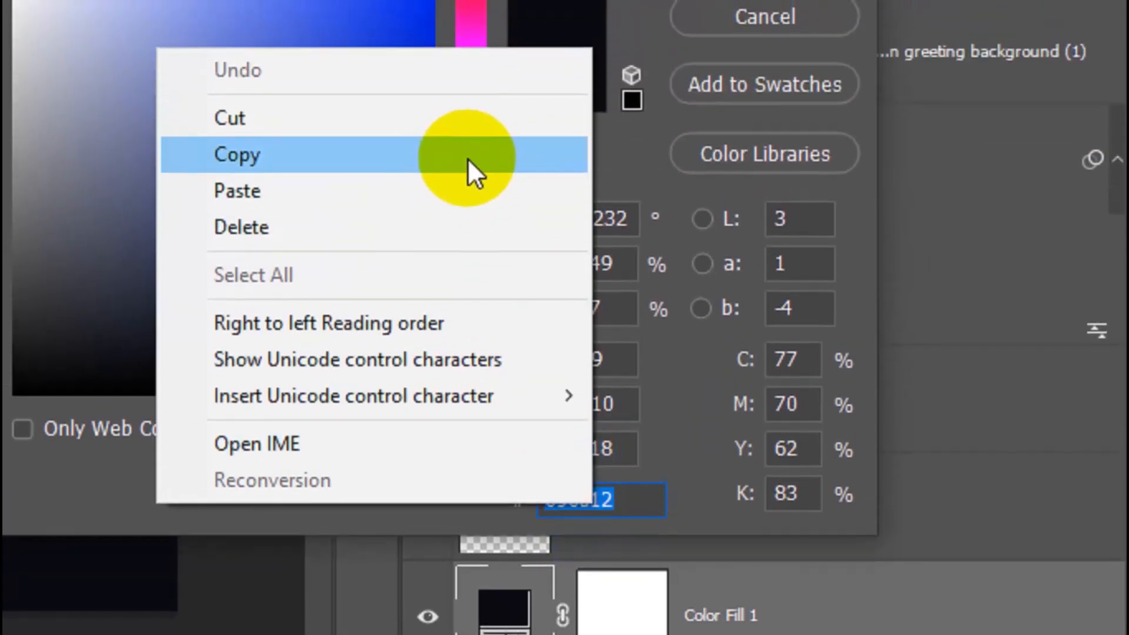
pyautogui.click(471, 117)
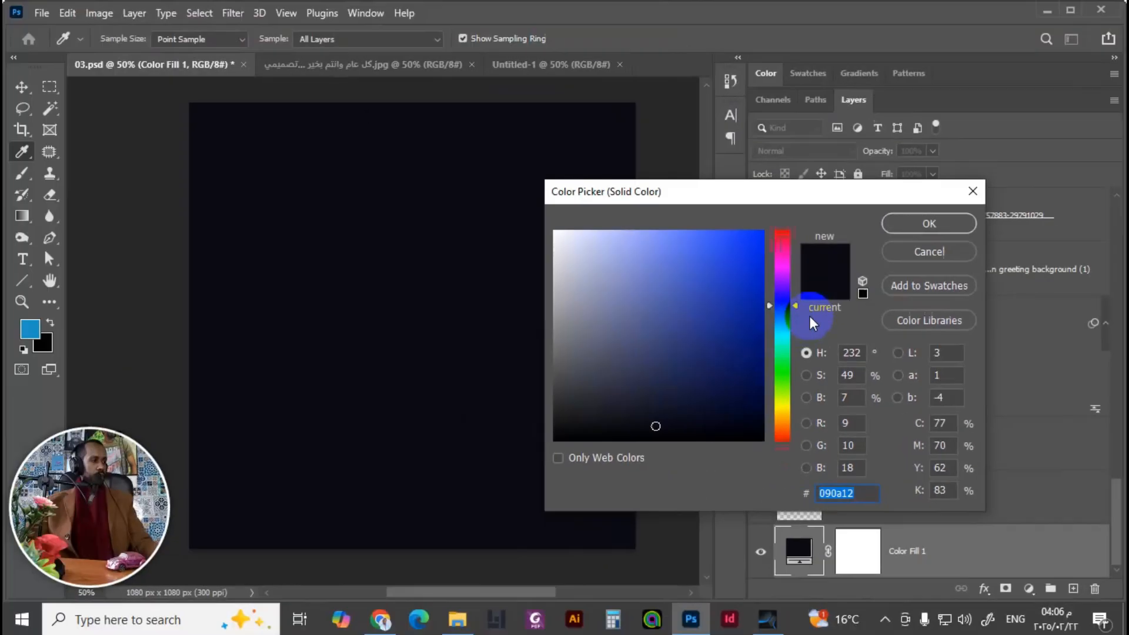
pyautogui.click(915, 224)
# Step: Add a Solid Color fill layer with the copied hex code 090a12 to the Untitled-1 document
pyautogui.click(571, 68)
pyautogui.click(806, 231)
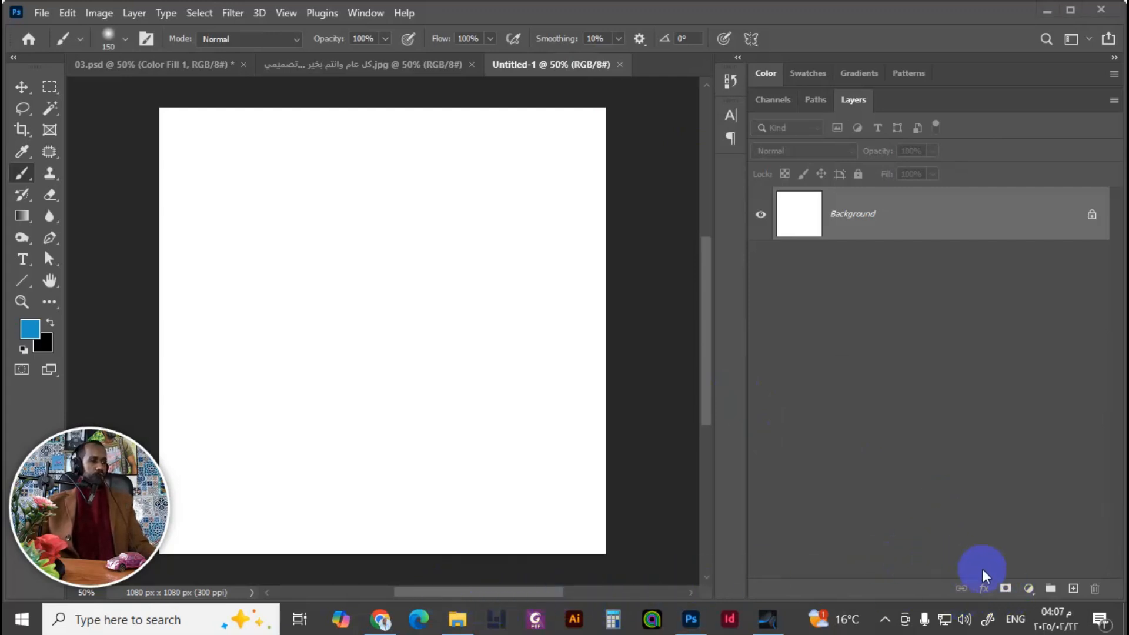
pyautogui.click(1029, 589)
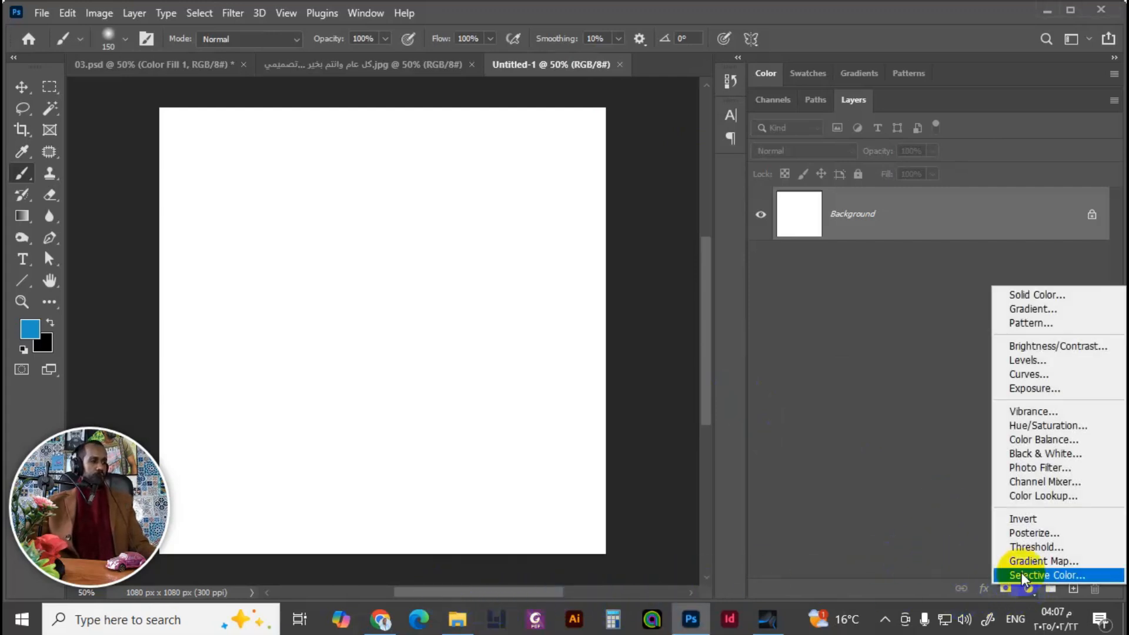
pyautogui.click(1025, 296)
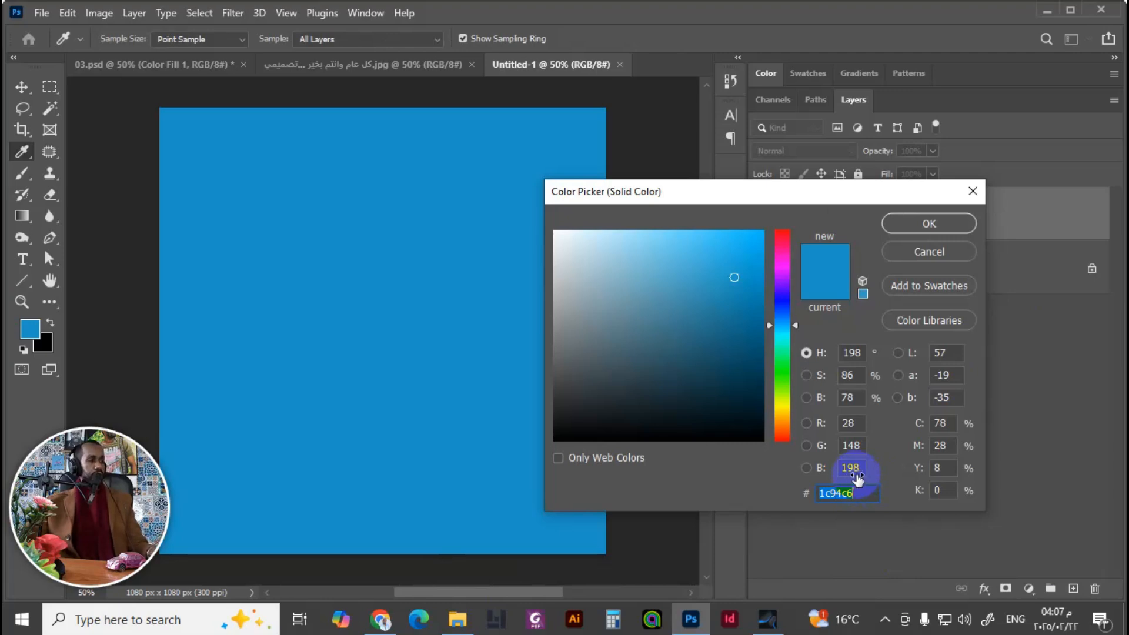
pyautogui.hotkey('ctrl', 'v')
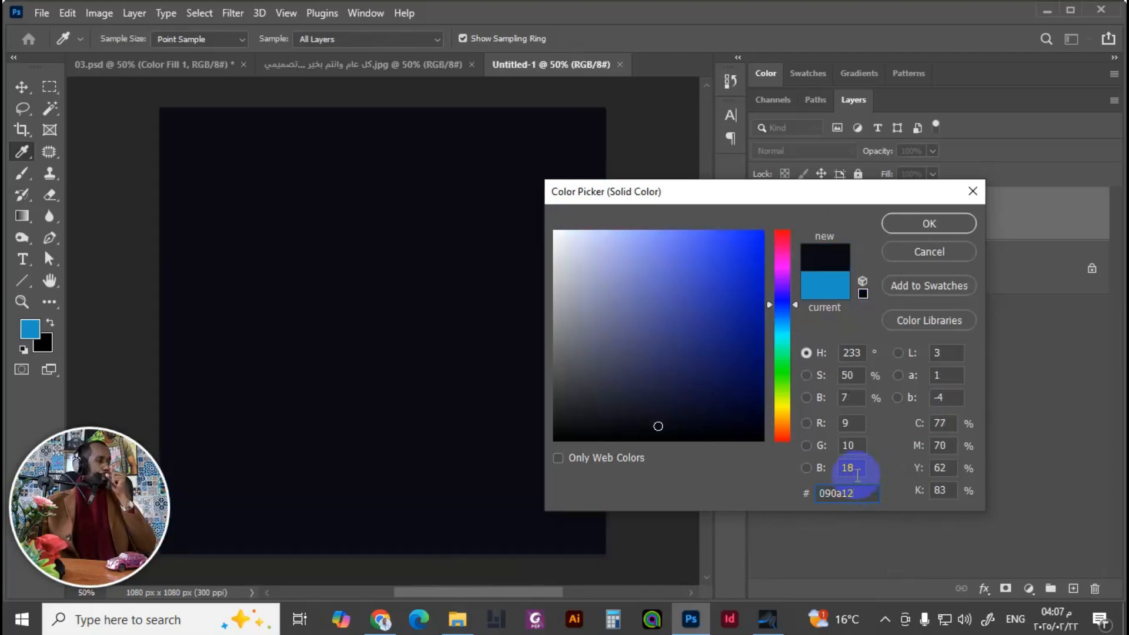
pyautogui.click(920, 224)
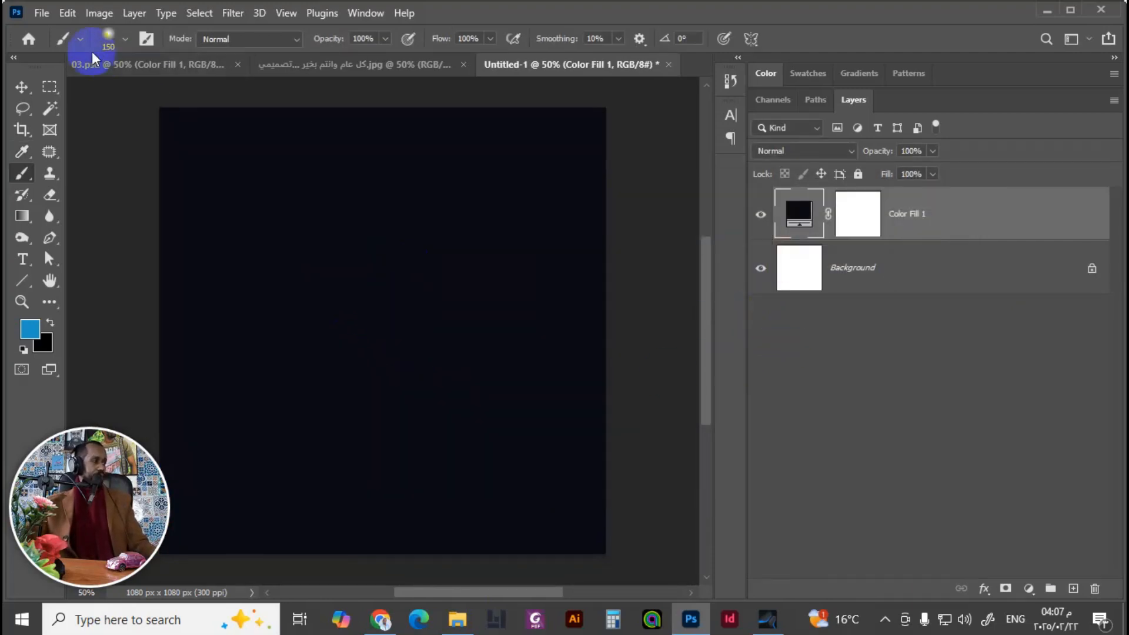
# Step: Examine the blue glow on Layer 4 of 03.psd by switching its visibility on and off
pyautogui.click(118, 63)
pyautogui.click(760, 445)
pyautogui.click(760, 445)
pyautogui.click(761, 446)
pyautogui.click(761, 446)
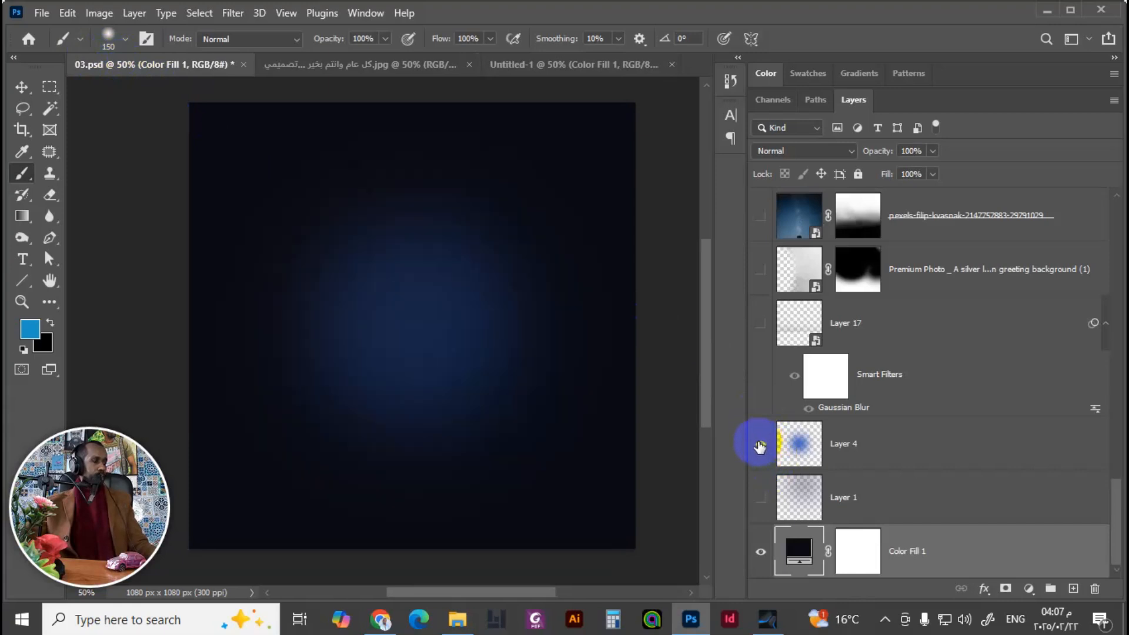
pyautogui.click(760, 445)
# Step: Add an empty layer above Color Fill 1 in Untitled-1 and confirm 1c94c6 as the foreground colour
pyautogui.click(582, 66)
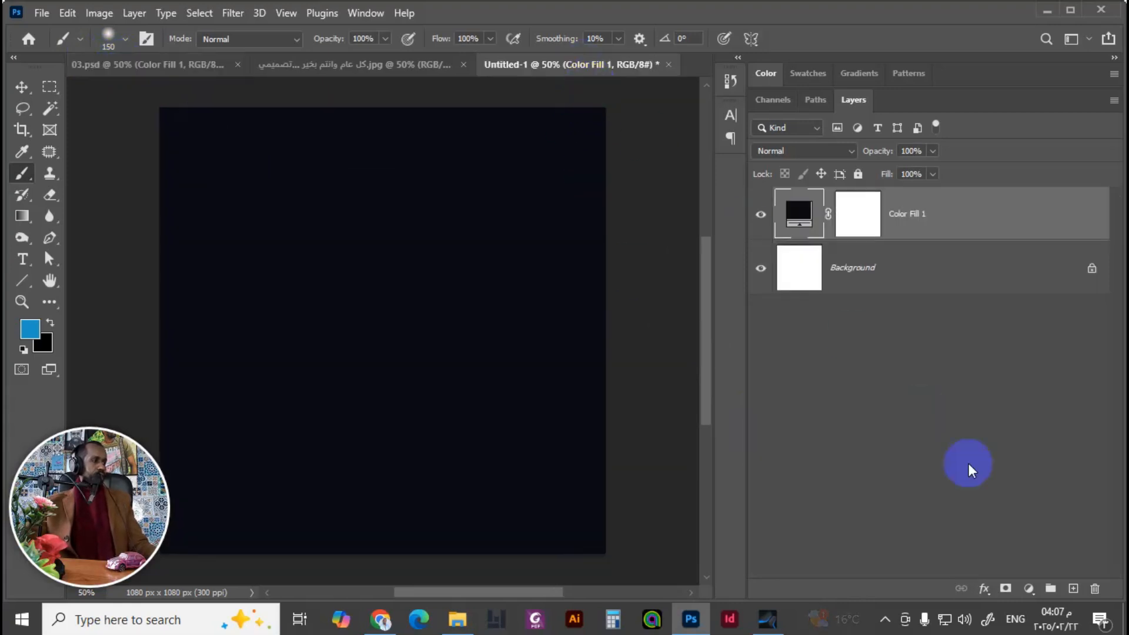
pyautogui.click(1072, 587)
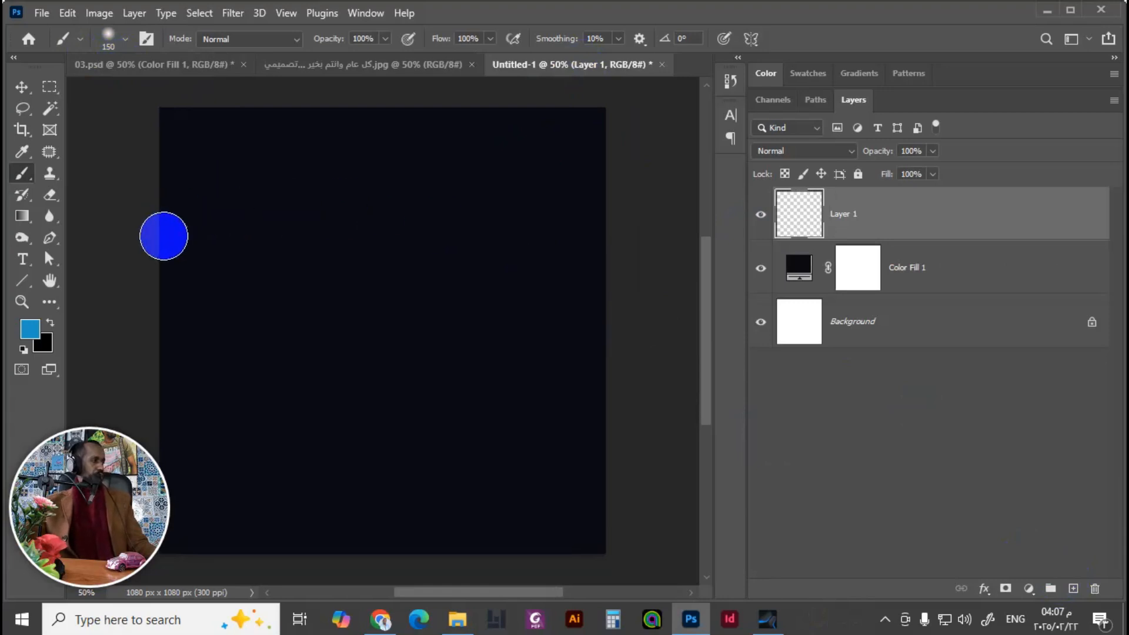
pyautogui.click(32, 328)
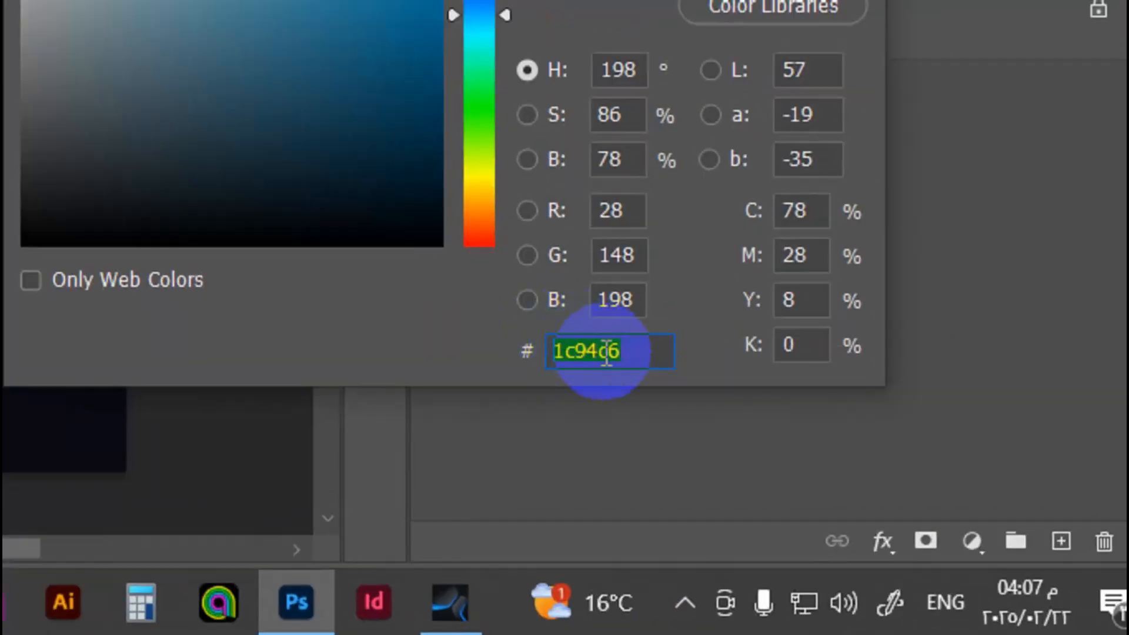
pyautogui.moveTo(729, 407); pyautogui.dragTo(700, 406)
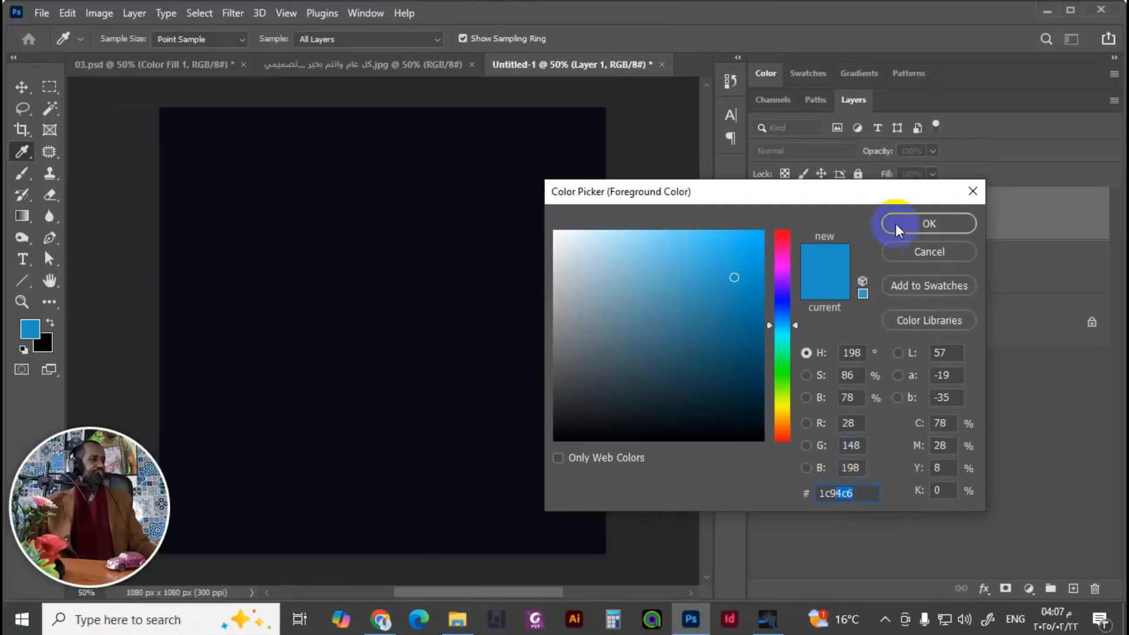
pyautogui.click(895, 224)
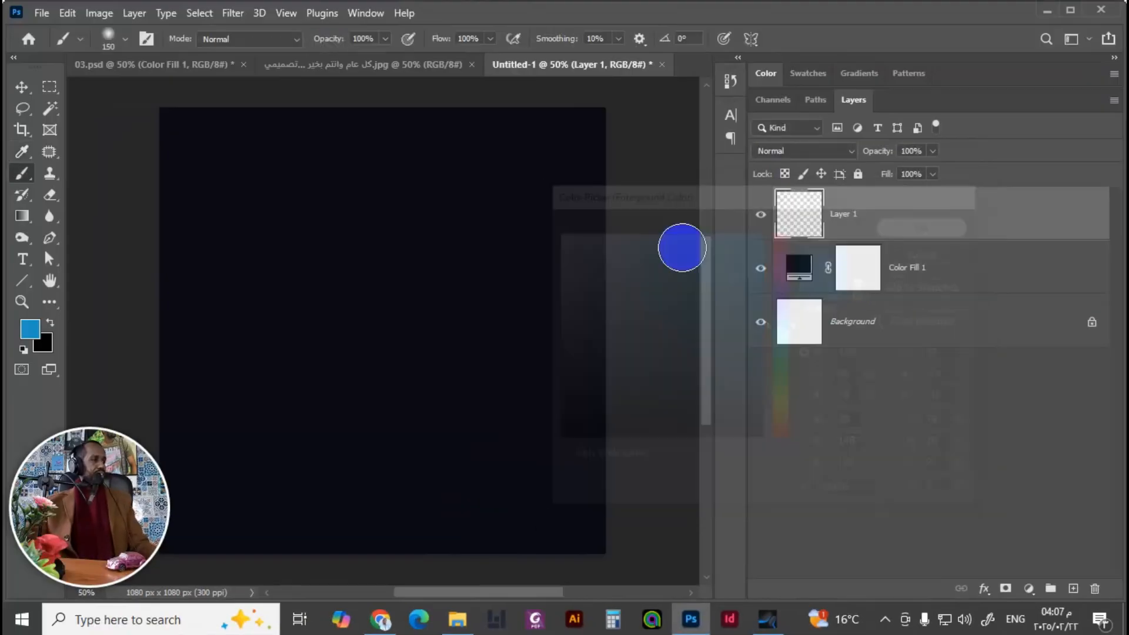
# Step: Enlarge the soft brush to 600 px and paint a single blue glow at the canvas centre on Layer 1
pyautogui.press(']')
pyautogui.press(']')
pyautogui.press(']')
pyautogui.press(']')
pyautogui.press(']')
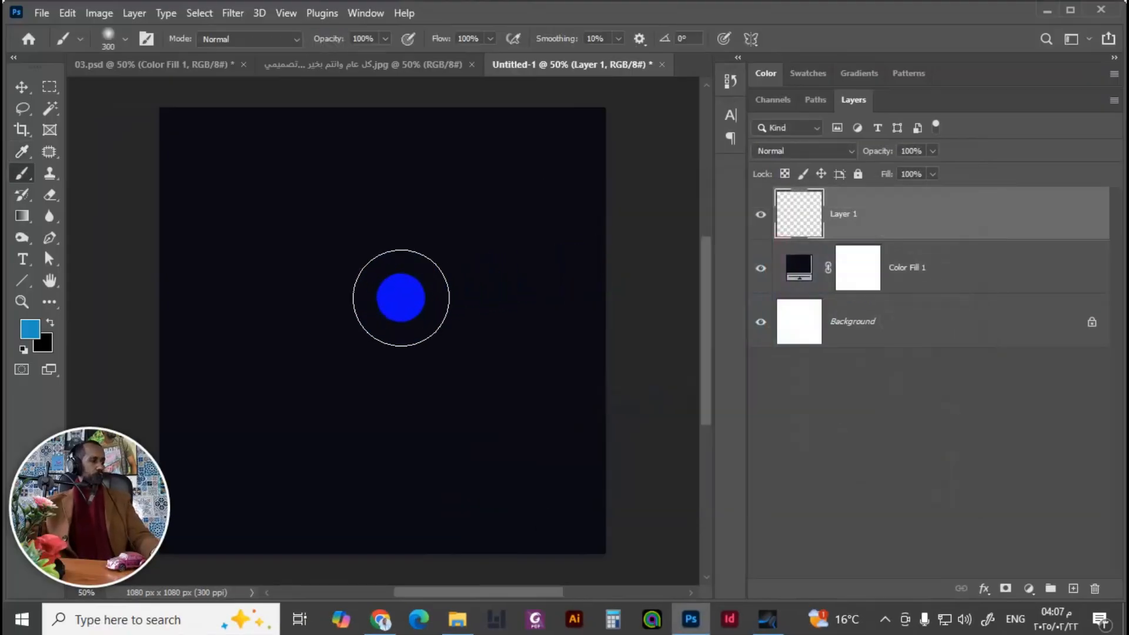
pyautogui.press(']')
pyautogui.press(']')
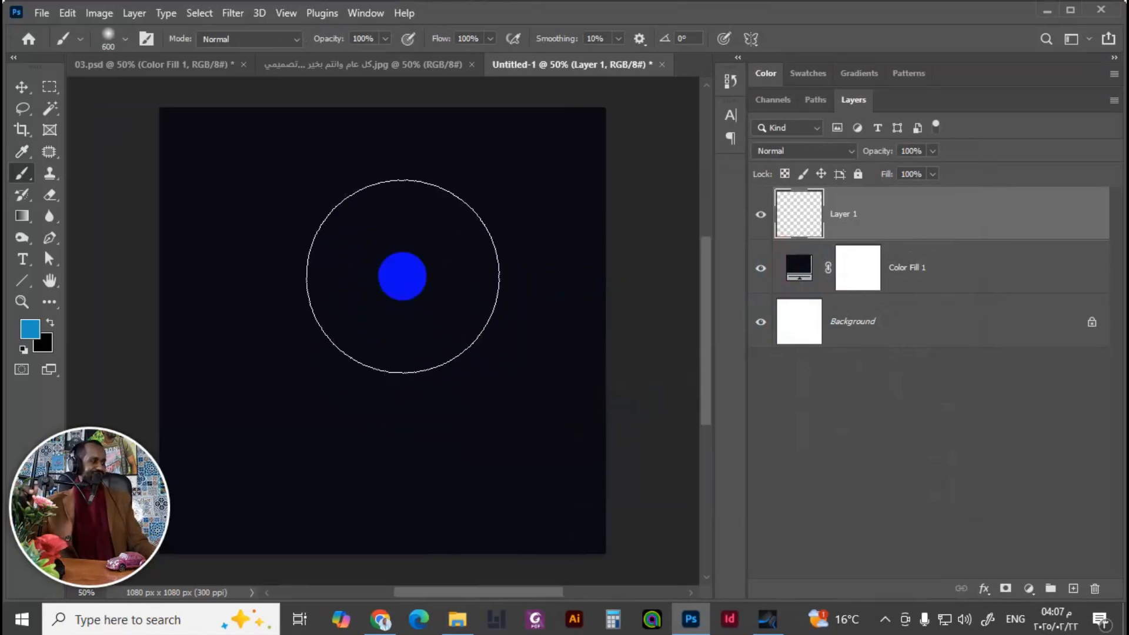
pyautogui.click(383, 340)
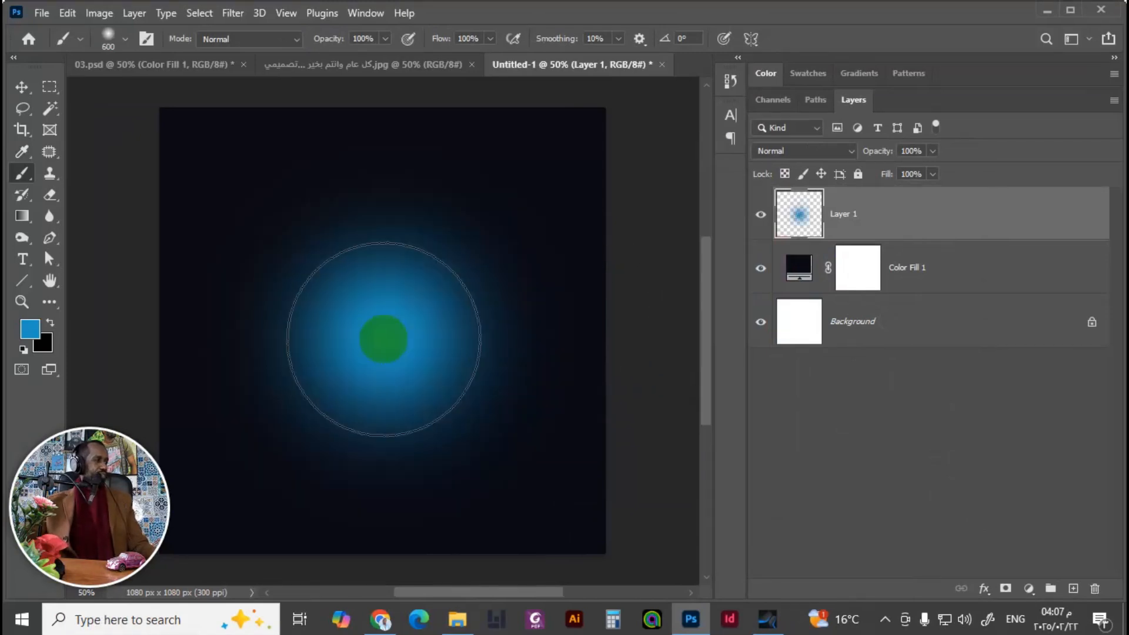
# Step: Reduce Layer 1's fill to 32% and nudge the glow slightly with the Move tool
pyautogui.click(931, 174)
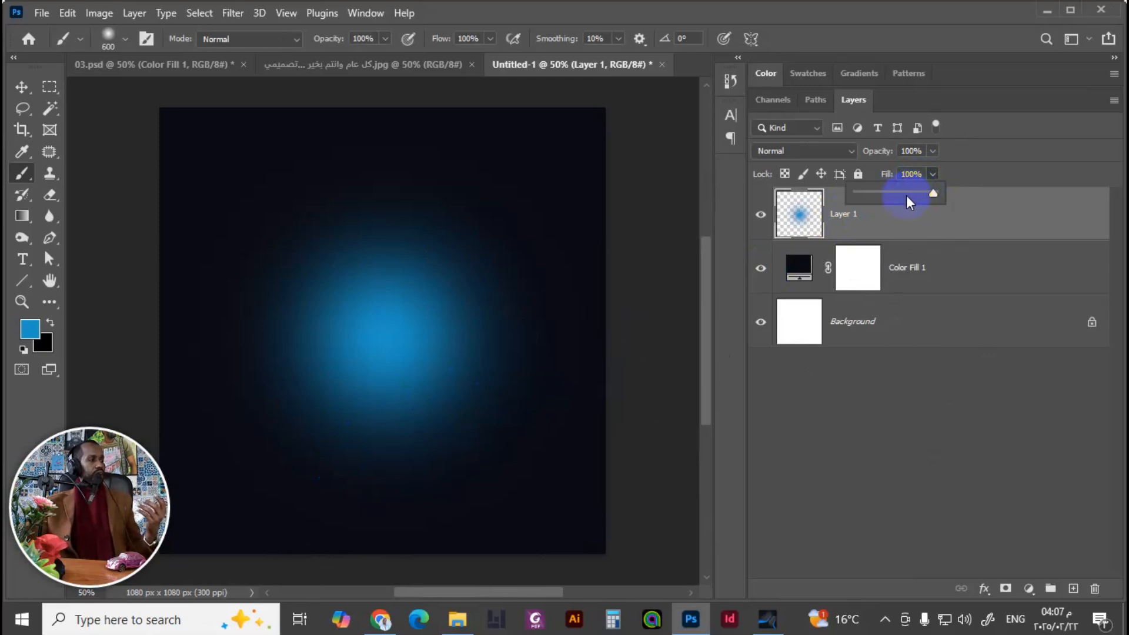
pyautogui.moveTo(898, 194); pyautogui.dragTo(890, 193)
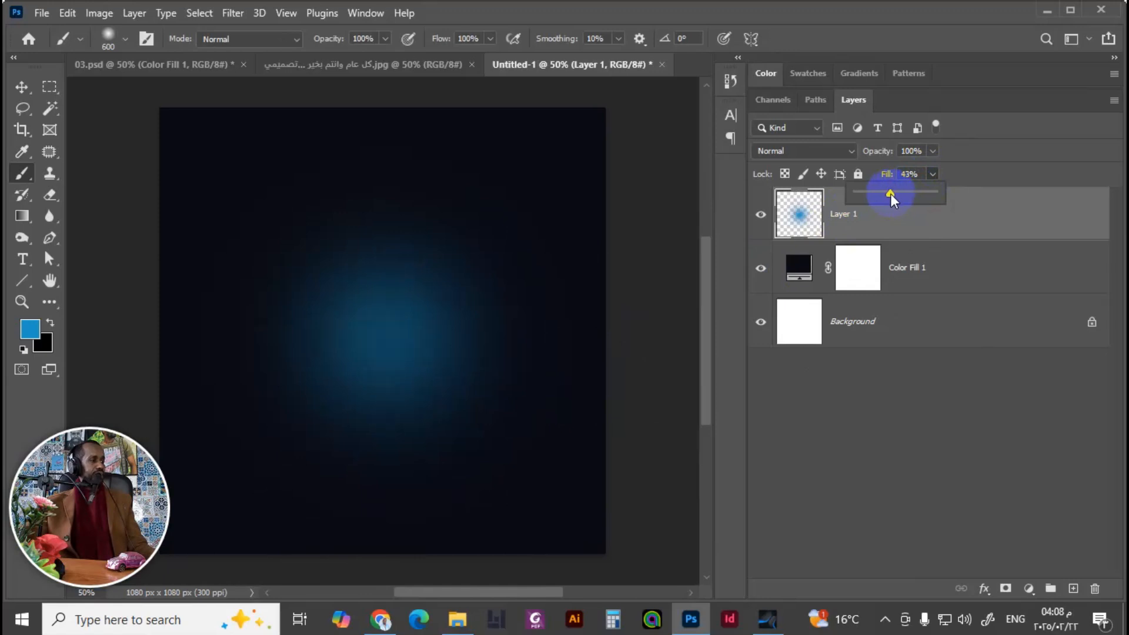
pyautogui.click(26, 91)
pyautogui.moveTo(378, 302); pyautogui.dragTo(371, 298)
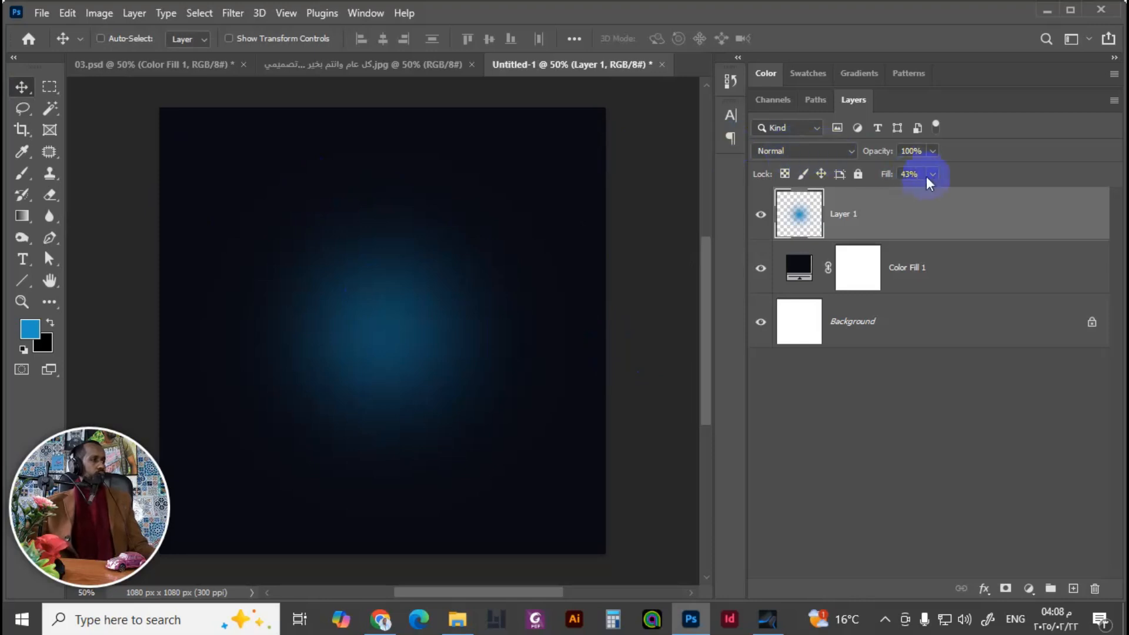
pyautogui.click(925, 215)
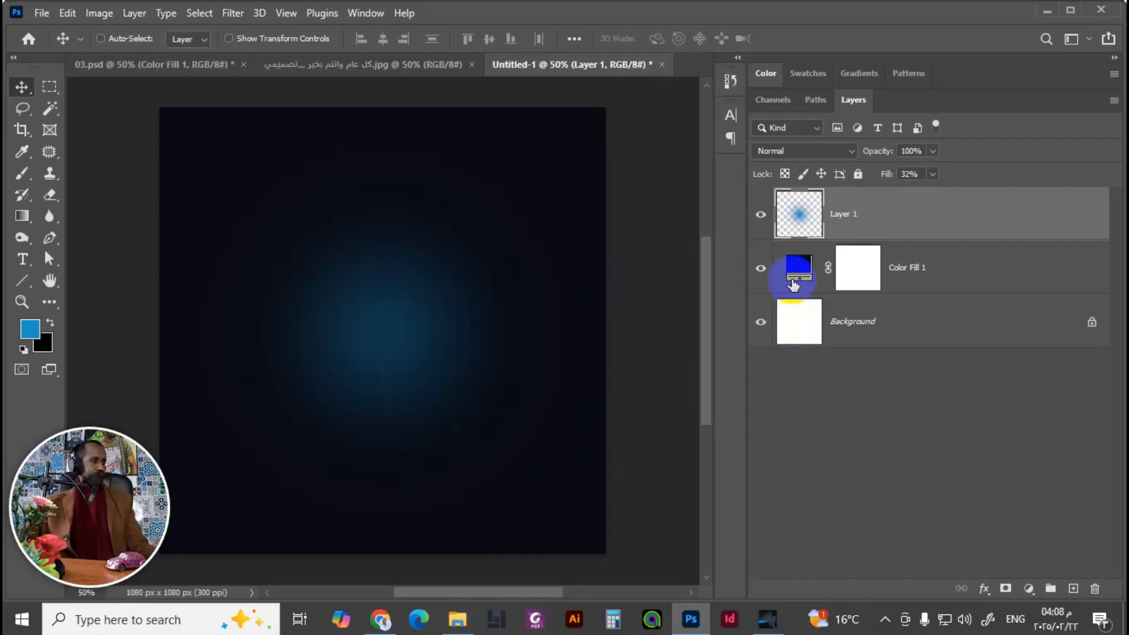
# Step: Check the glow with Layer 1 off and on, and examine Layer 4 and the blurred Layer 17 in 03.psd
pyautogui.click(760, 214)
pyautogui.click(760, 214)
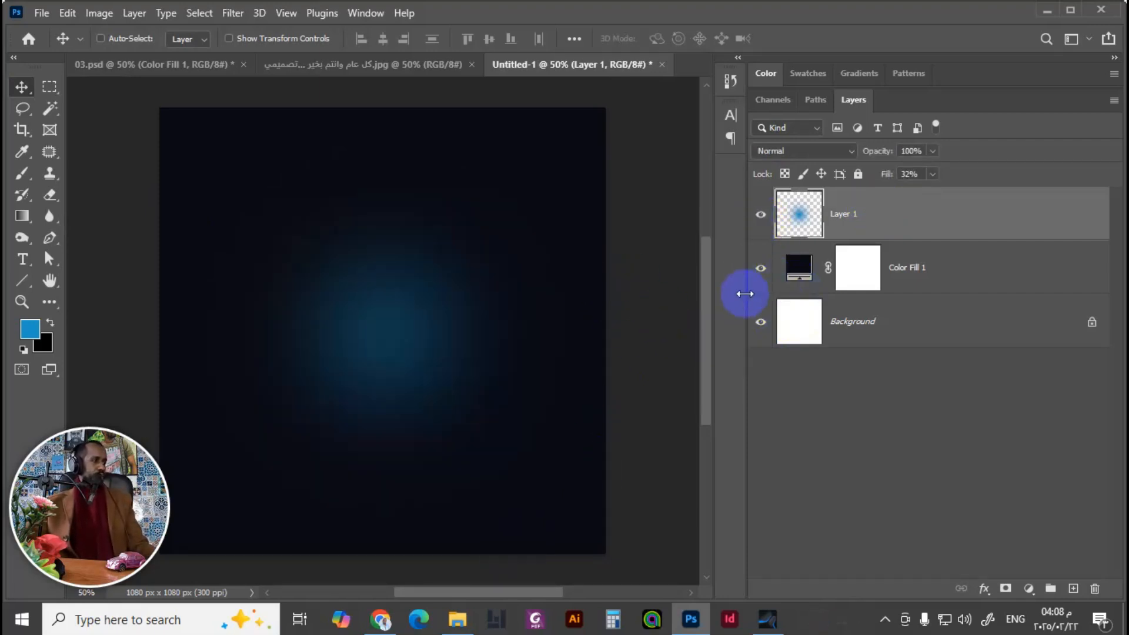
pyautogui.click(214, 66)
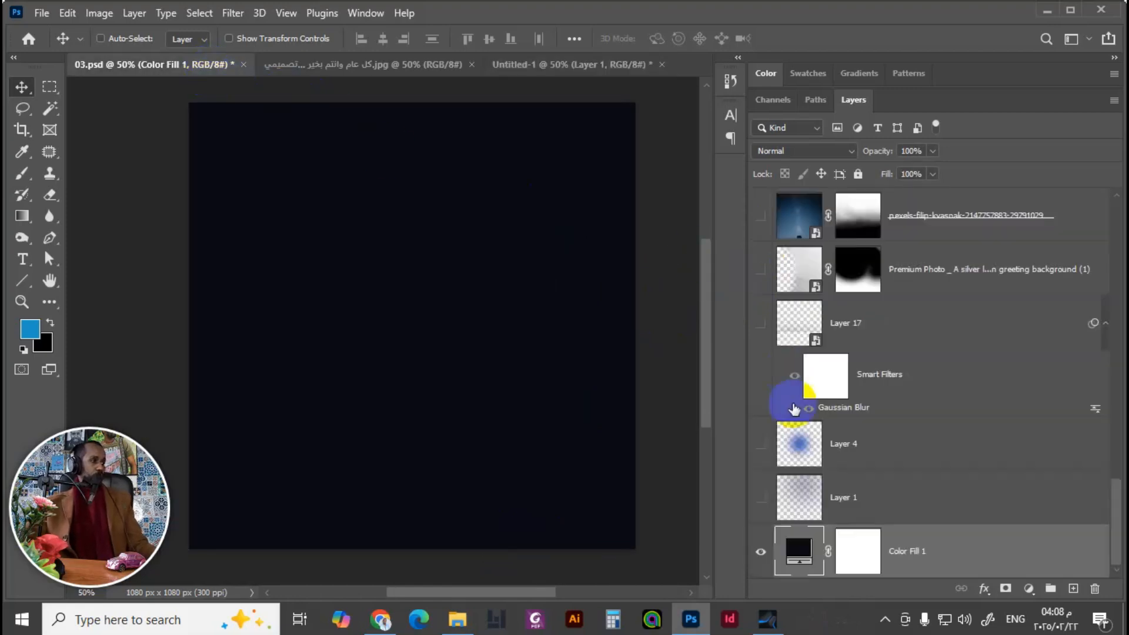
pyautogui.click(760, 445)
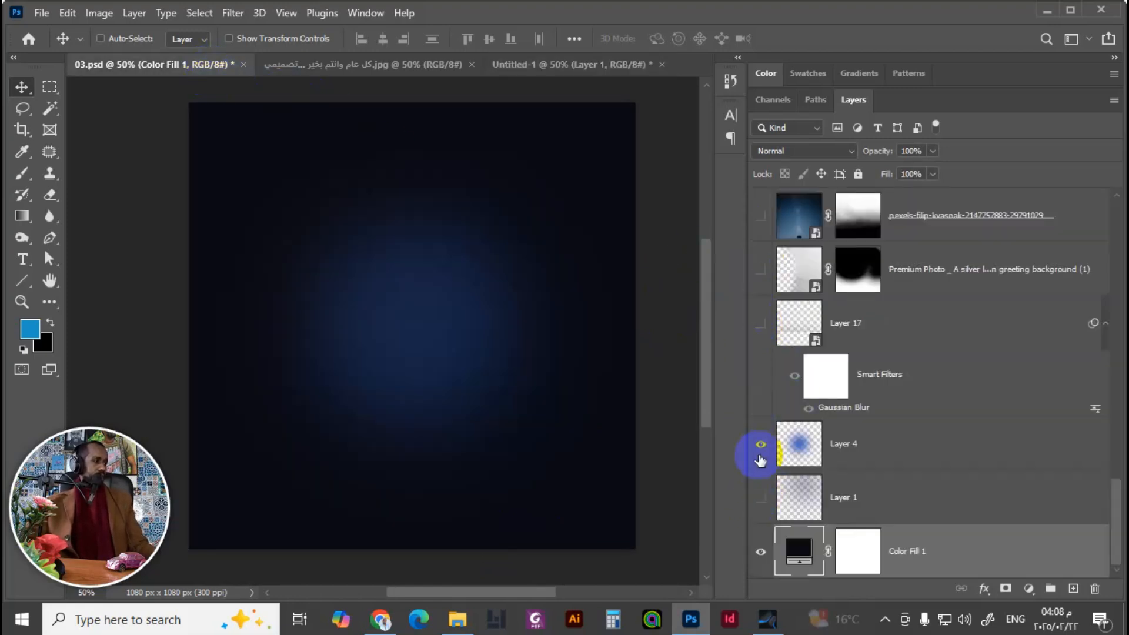
pyautogui.click(794, 328)
pyautogui.click(760, 323)
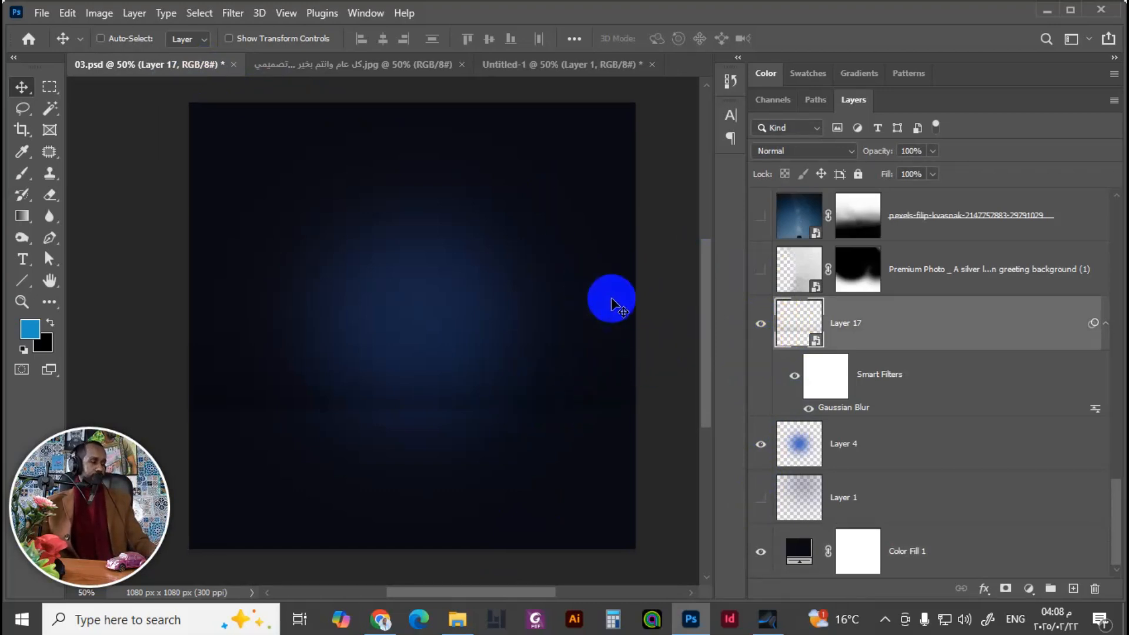
pyautogui.moveTo(528, 413)
pyautogui.mouseDown()
pyautogui.moveTo(512, 373)
pyautogui.moveTo(529, 429)
pyautogui.moveTo(532, 412)
pyautogui.mouseUp()
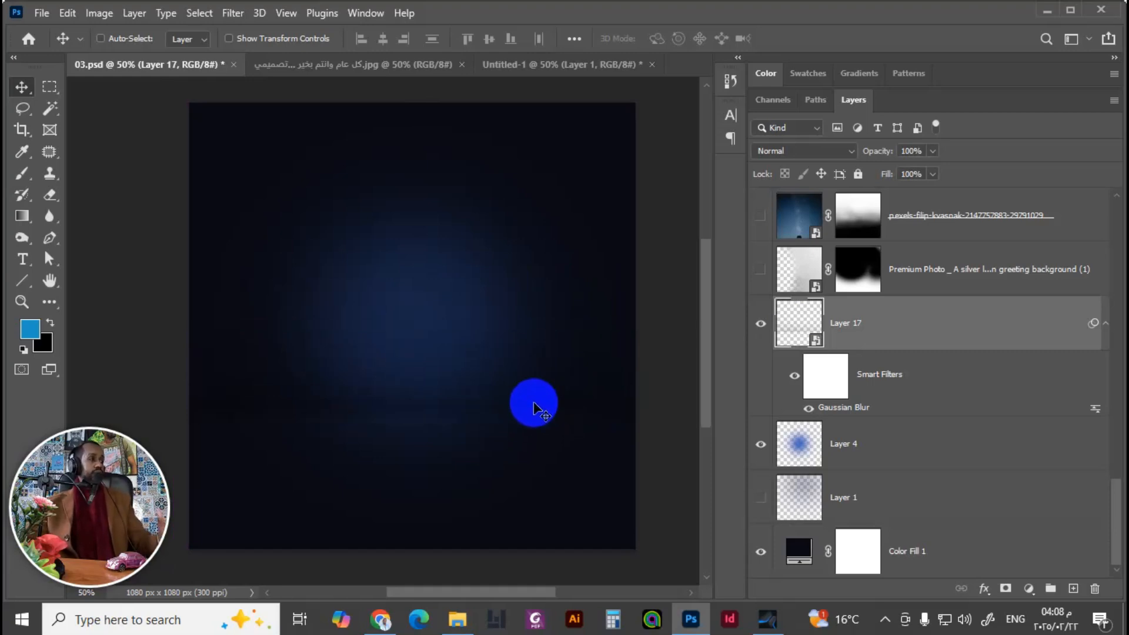
pyautogui.click(761, 326)
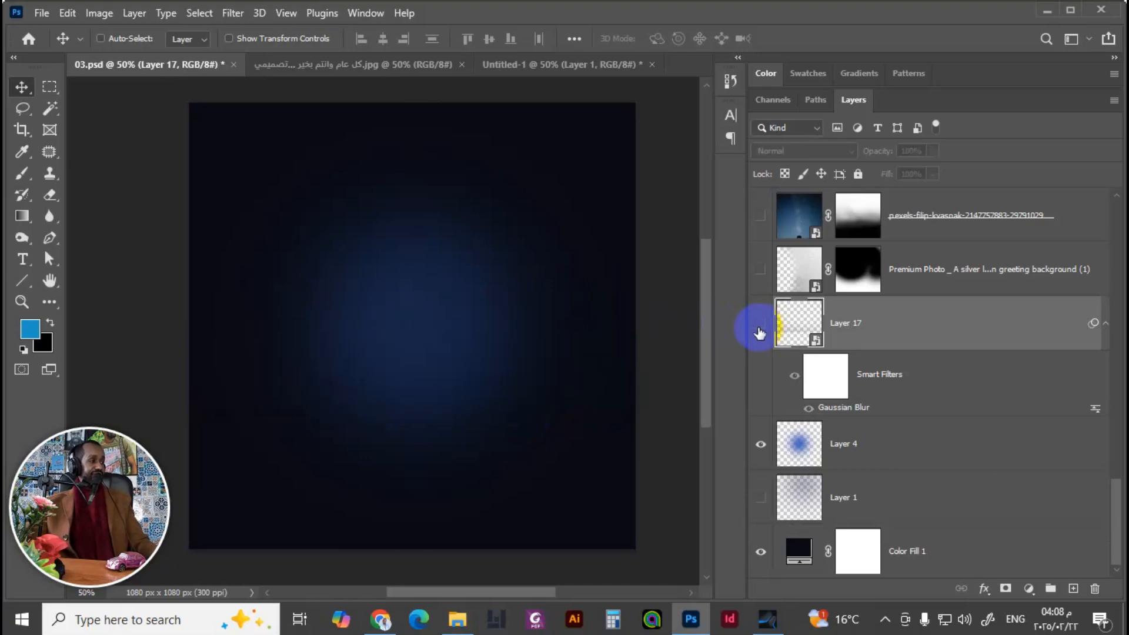
pyautogui.click(760, 329)
# Step: Add an empty layer above Layer 1 in Untitled-1 and make a full-width rectangular selection over about the upper two-thirds of the canvas
pyautogui.click(595, 67)
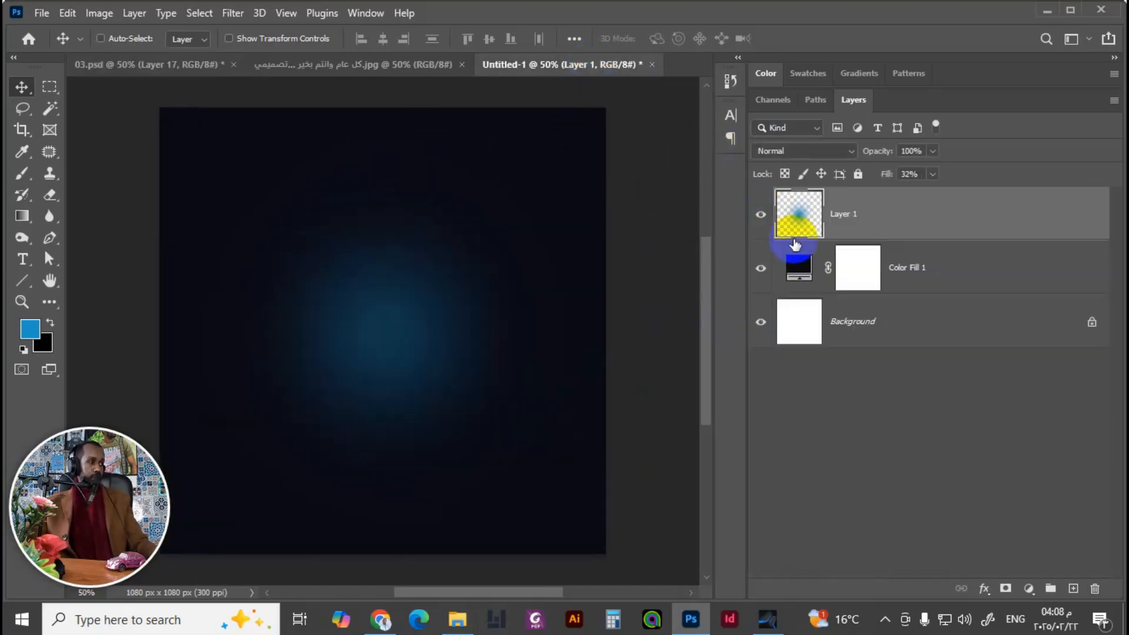
pyautogui.click(1074, 588)
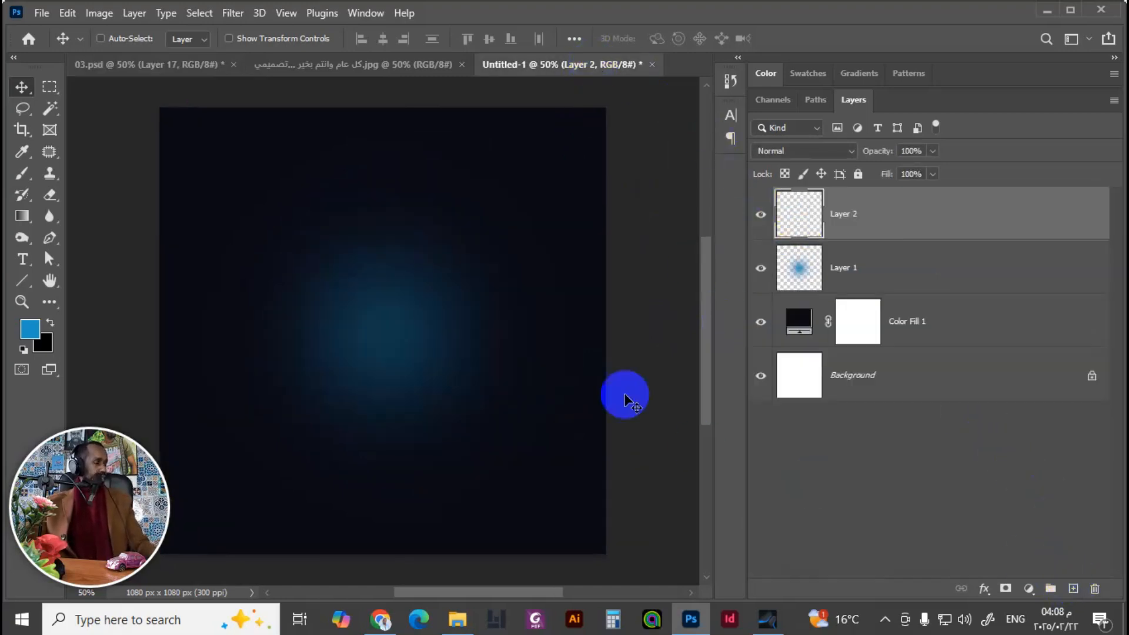
pyautogui.click(49, 87)
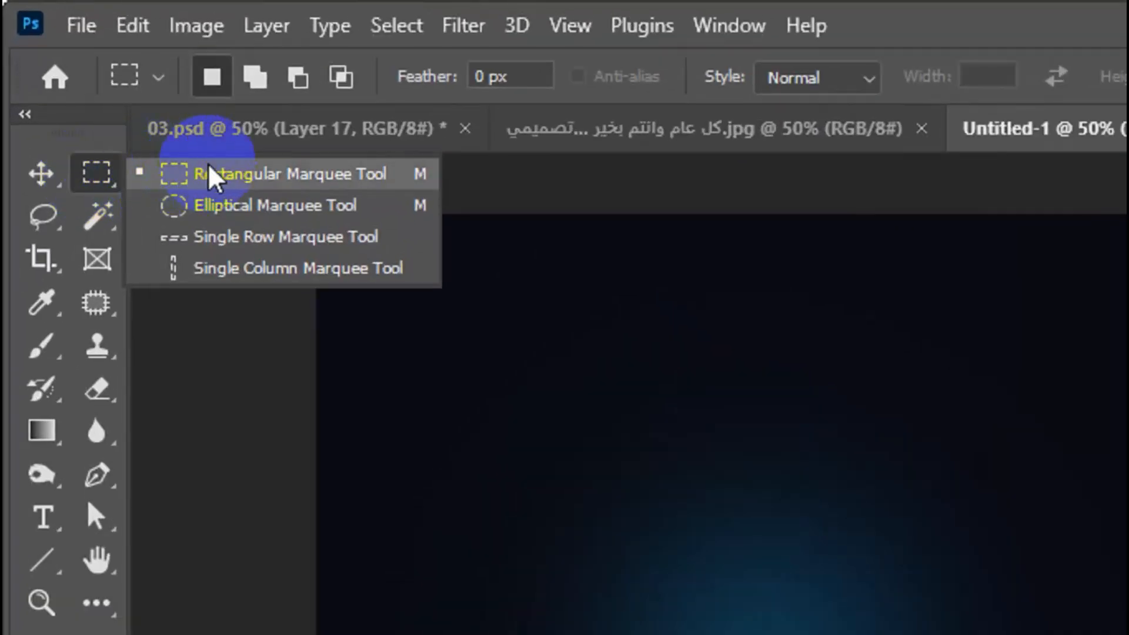
pyautogui.click(105, 87)
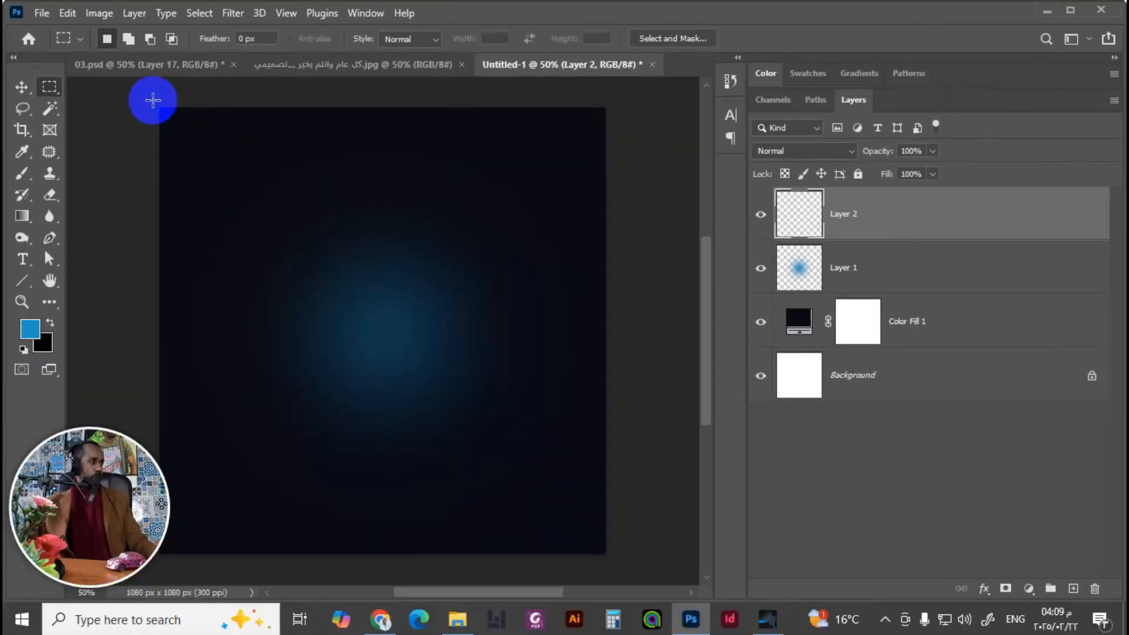
pyautogui.moveTo(160, 108)
pyautogui.mouseDown()
pyautogui.moveTo(610, 357)
pyautogui.moveTo(609, 421)
pyautogui.moveTo(606, 410)
pyautogui.mouseUp()
# Step: Paint soft black shading along the selection's lower edge on Layer 2 with a 1000 px brush, then deselect
pyautogui.click(21, 173)
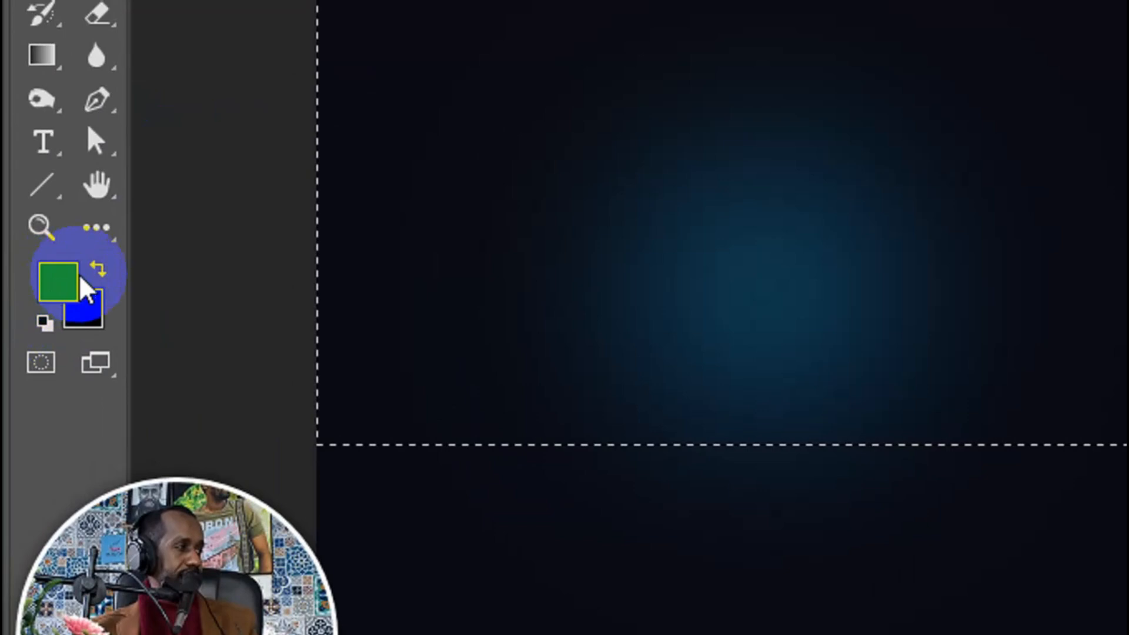
pyautogui.click(95, 271)
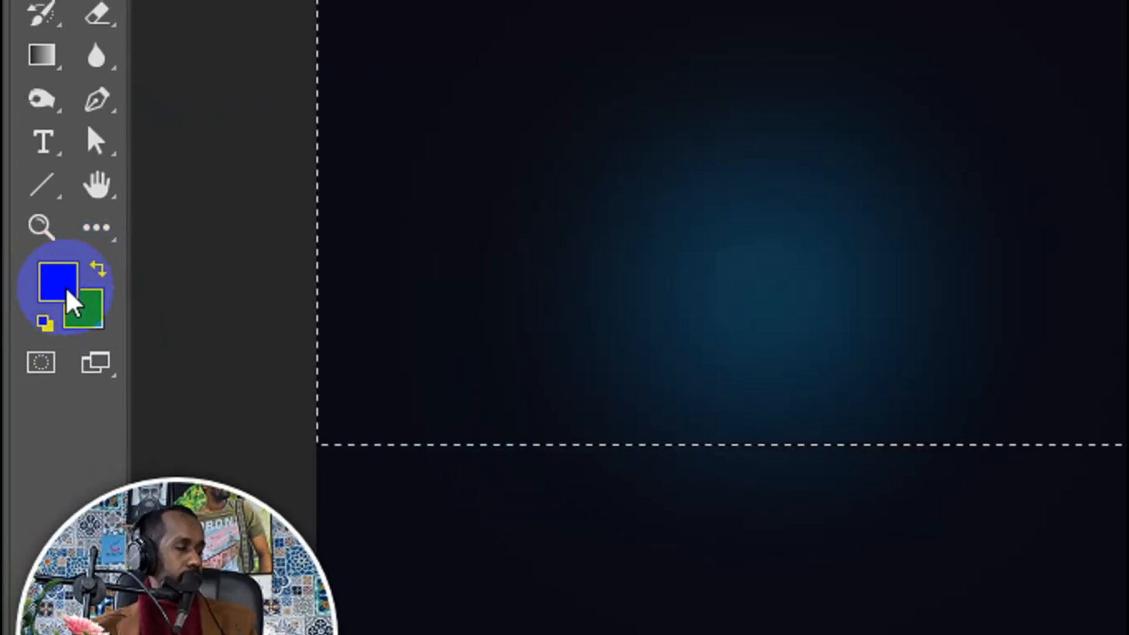
pyautogui.click(62, 294)
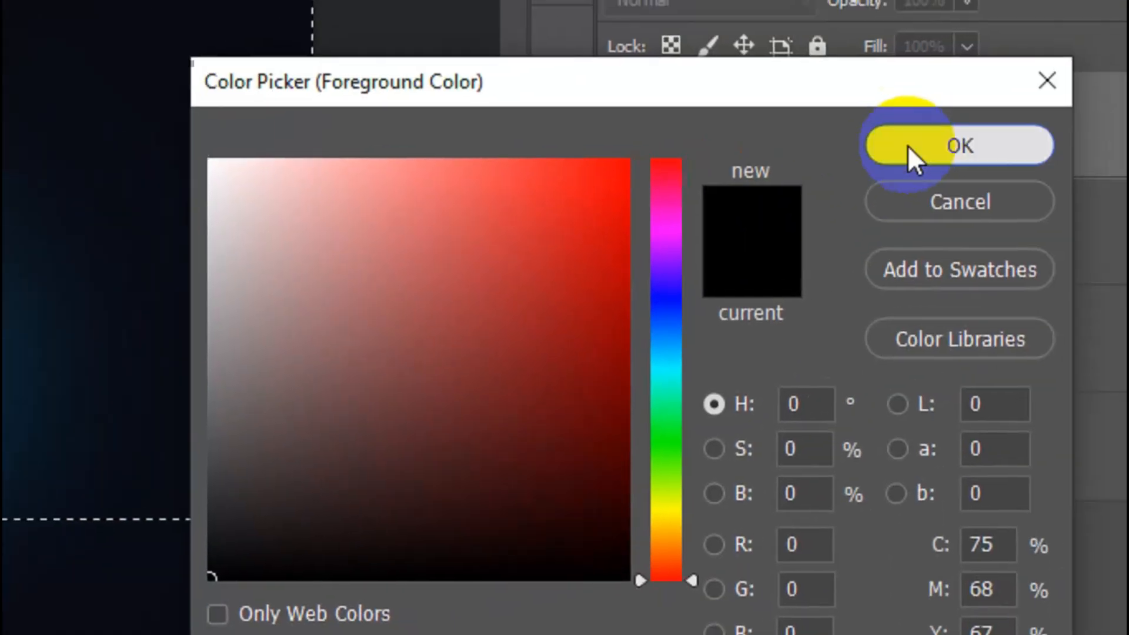
pyautogui.click(910, 157)
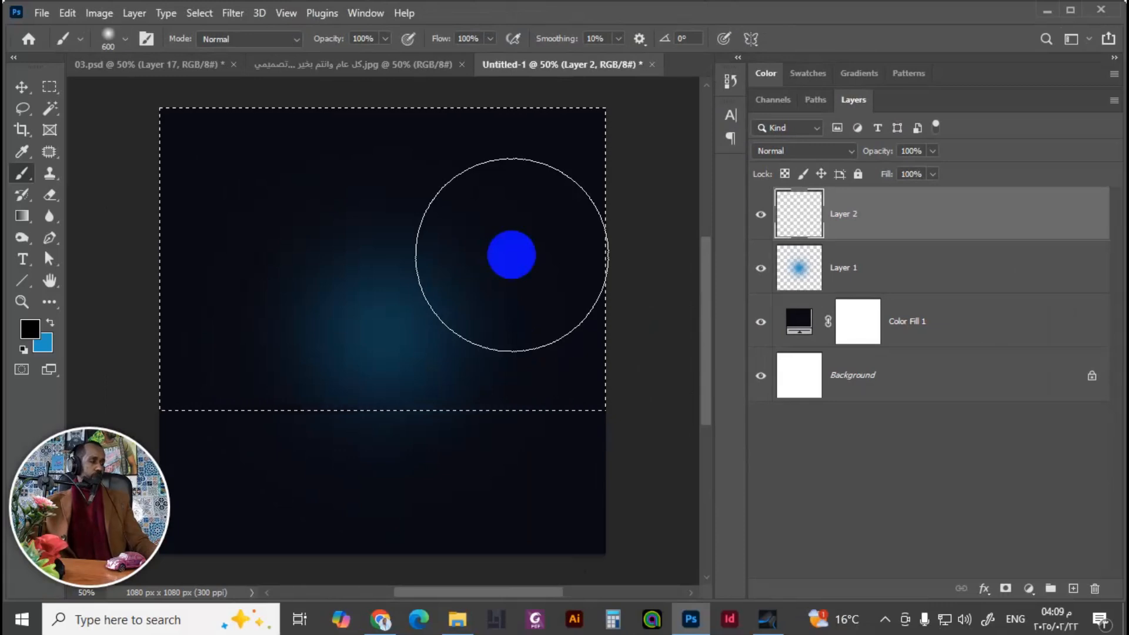
pyautogui.hotkey('ctrl', '-')
pyautogui.press(']')
pyautogui.press(']')
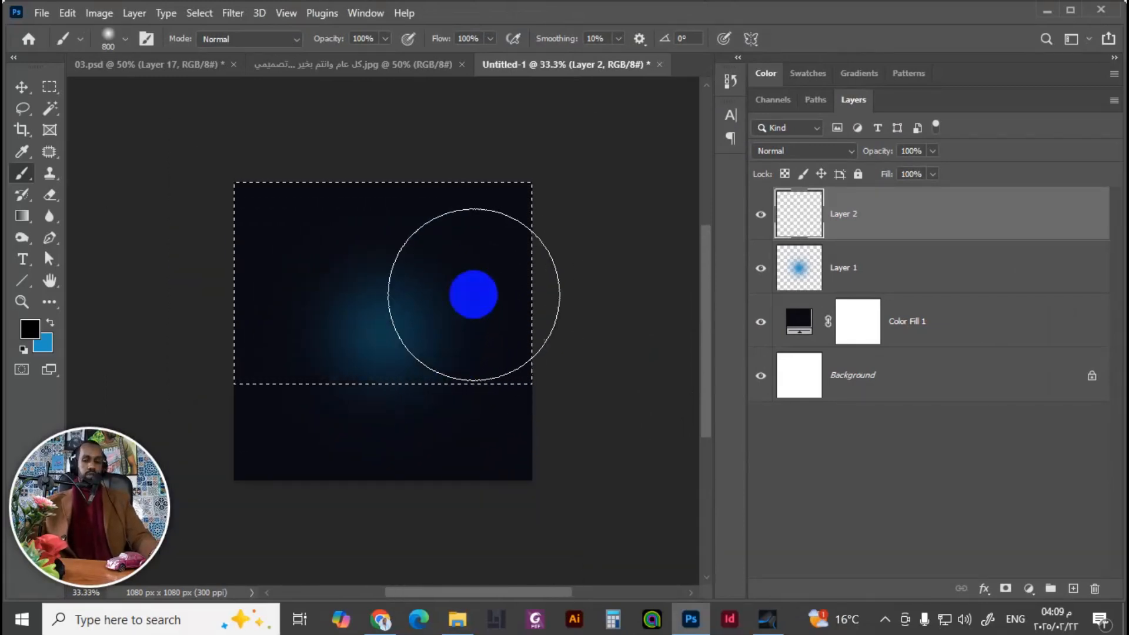
pyautogui.hotkey('ctrl', '-')
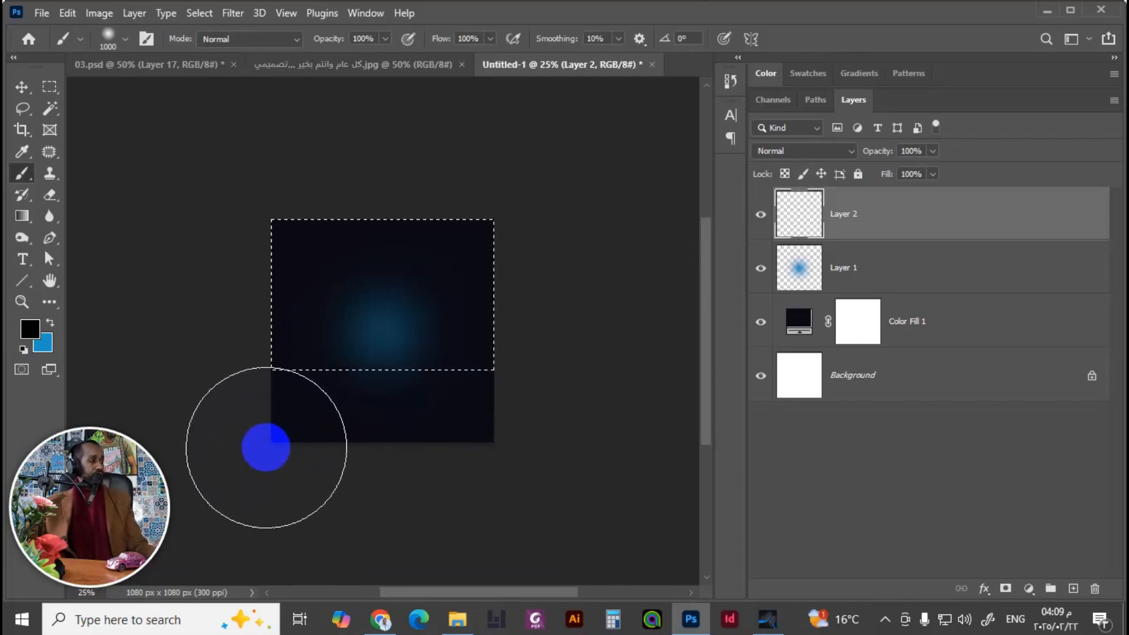
pyautogui.moveTo(329, 450); pyautogui.dragTo(490, 451)
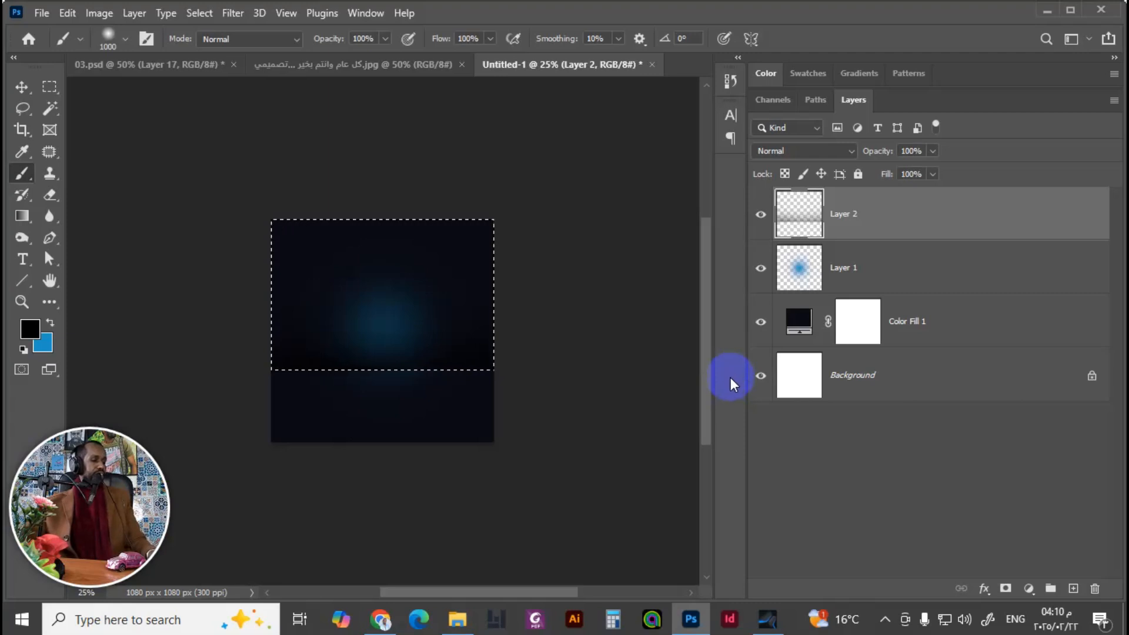
pyautogui.hotkey('ctrl', 'd')
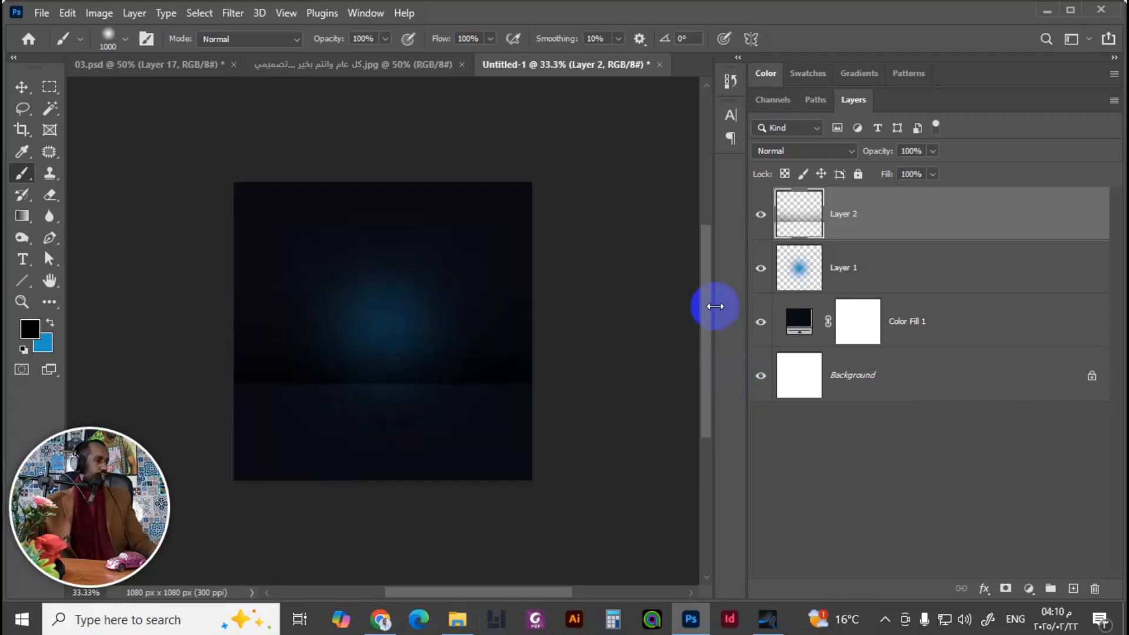
# Step: Apply a Gaussian Blur with a 16.6 px radius to the black shading on Layer 2
pyautogui.hotkey('ctrl', '+')
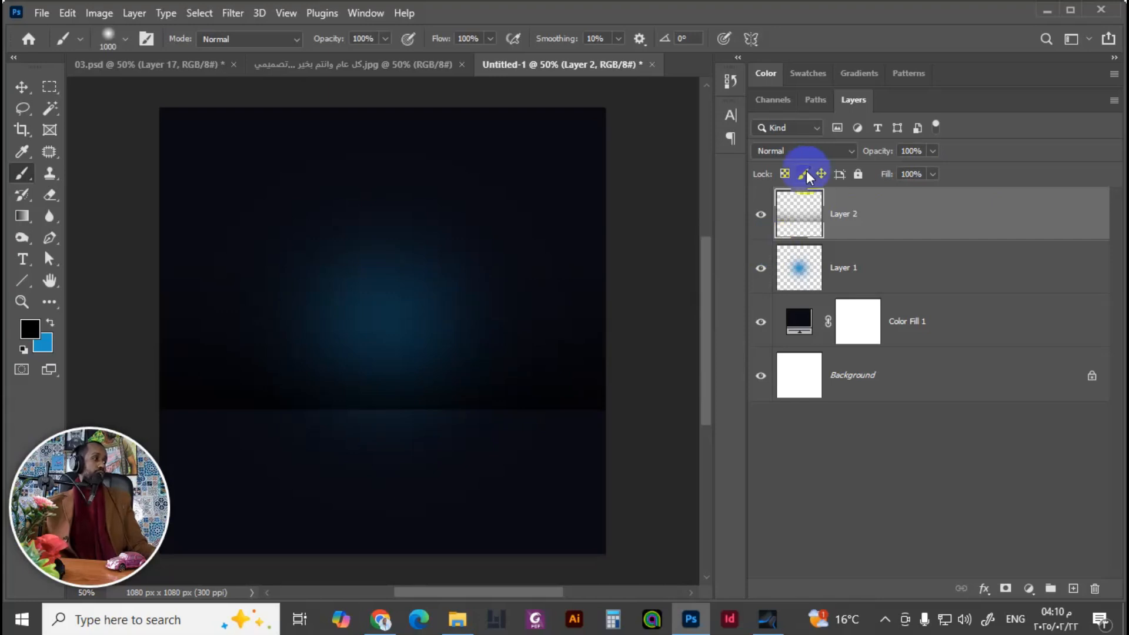
pyautogui.click(232, 13)
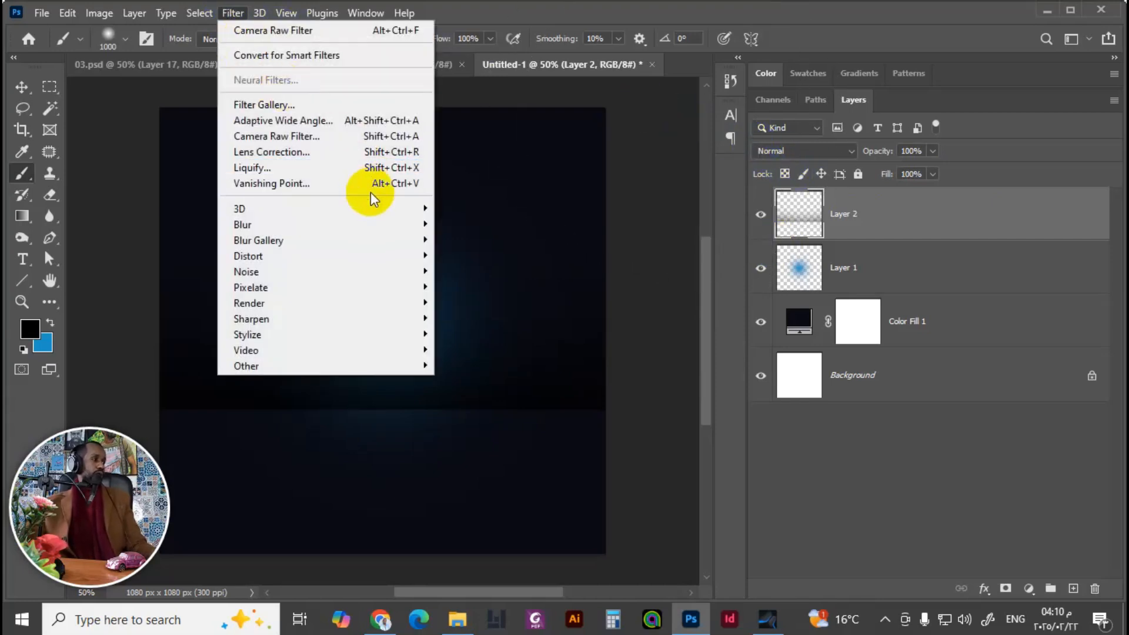
pyautogui.moveTo(398, 230)
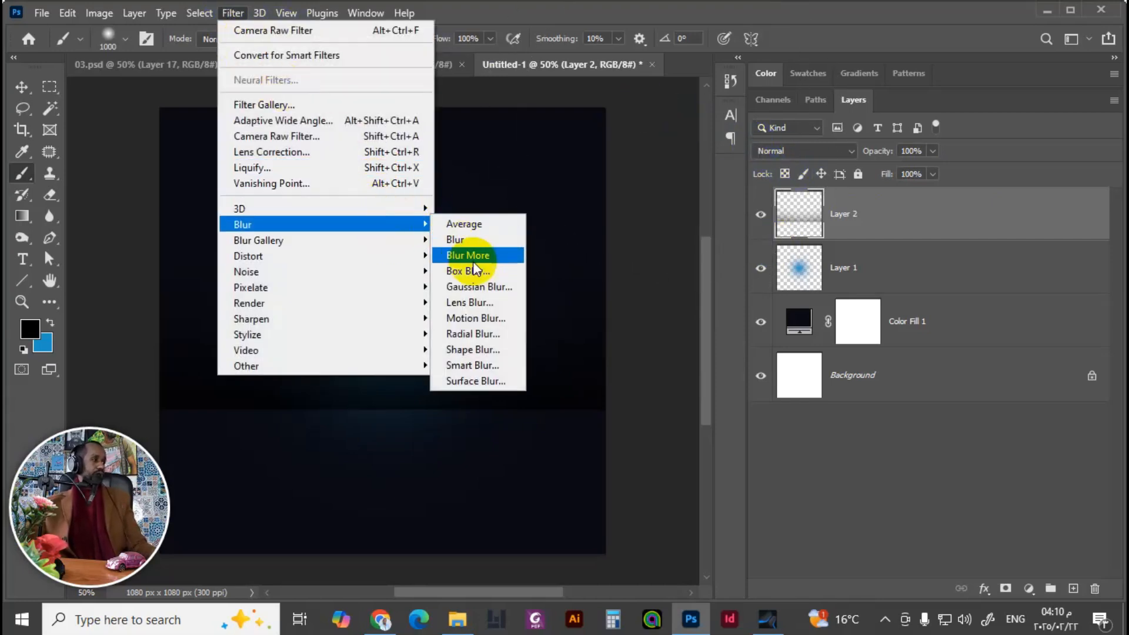
pyautogui.click(478, 287)
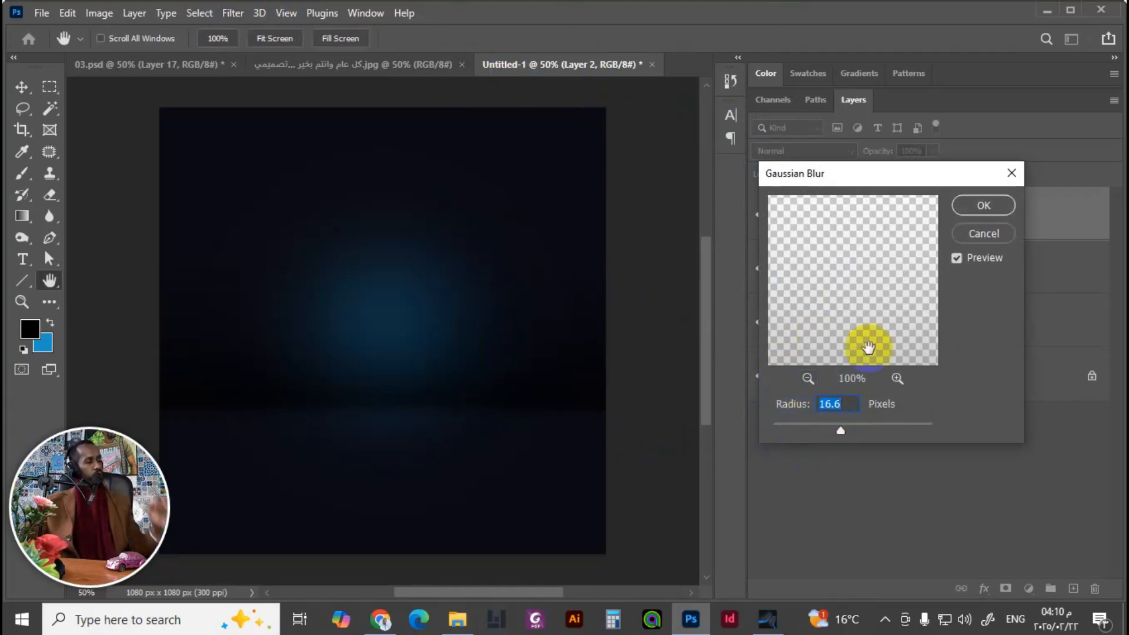
pyautogui.click(970, 207)
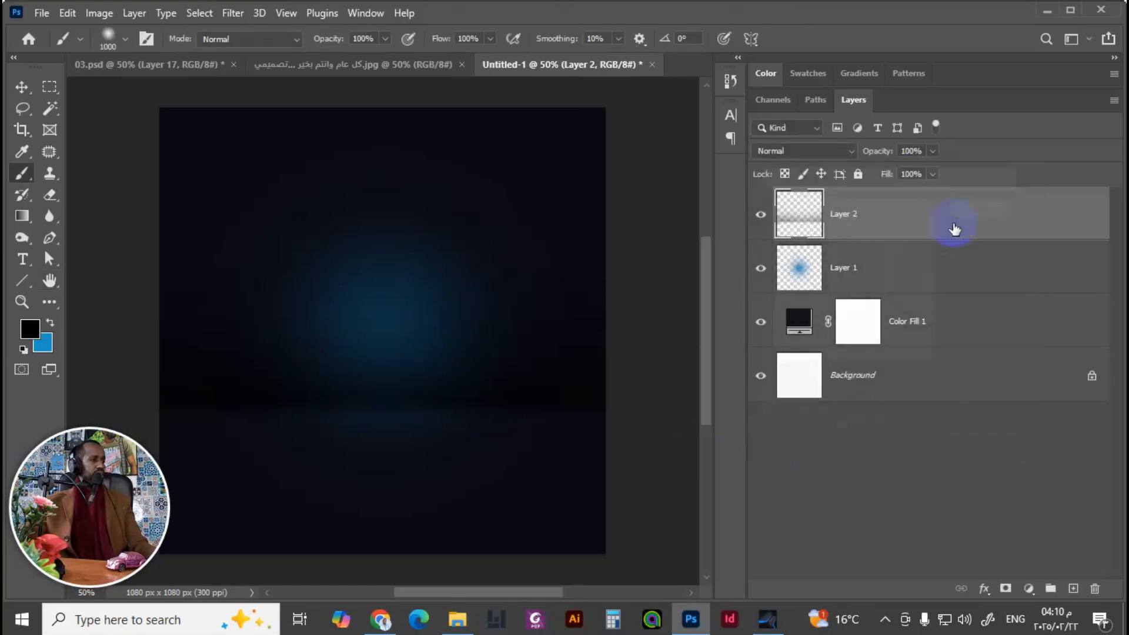
# Step: Reduce Layer 2's fill to 68% and compare the image with the layer off and on
pyautogui.click(931, 174)
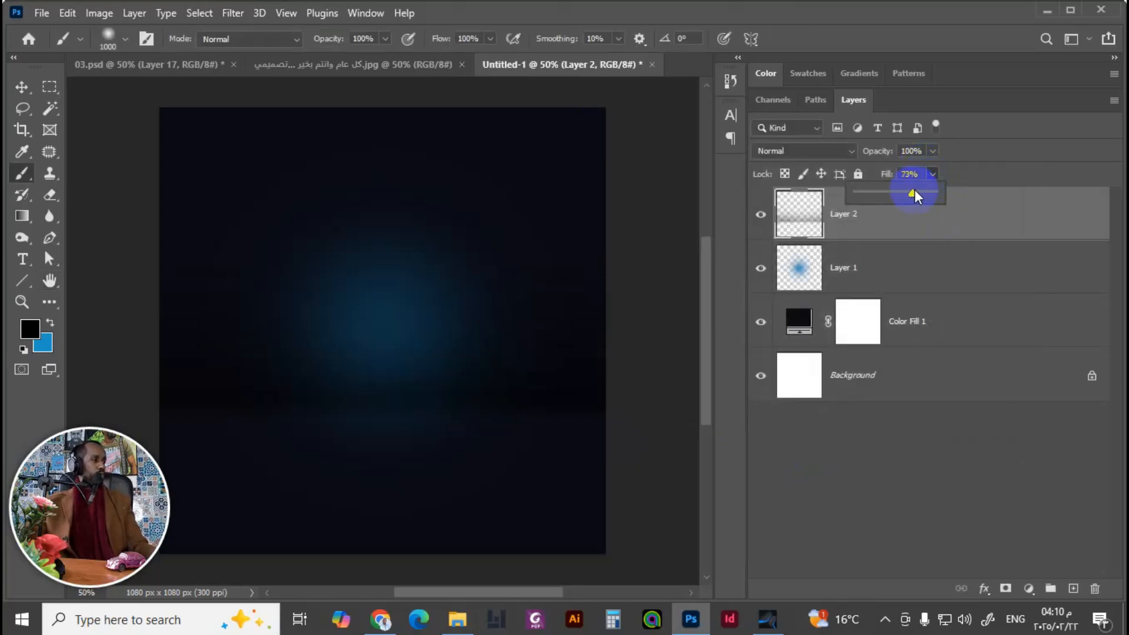
pyautogui.moveTo(913, 189); pyautogui.dragTo(908, 196)
pyautogui.click(902, 221)
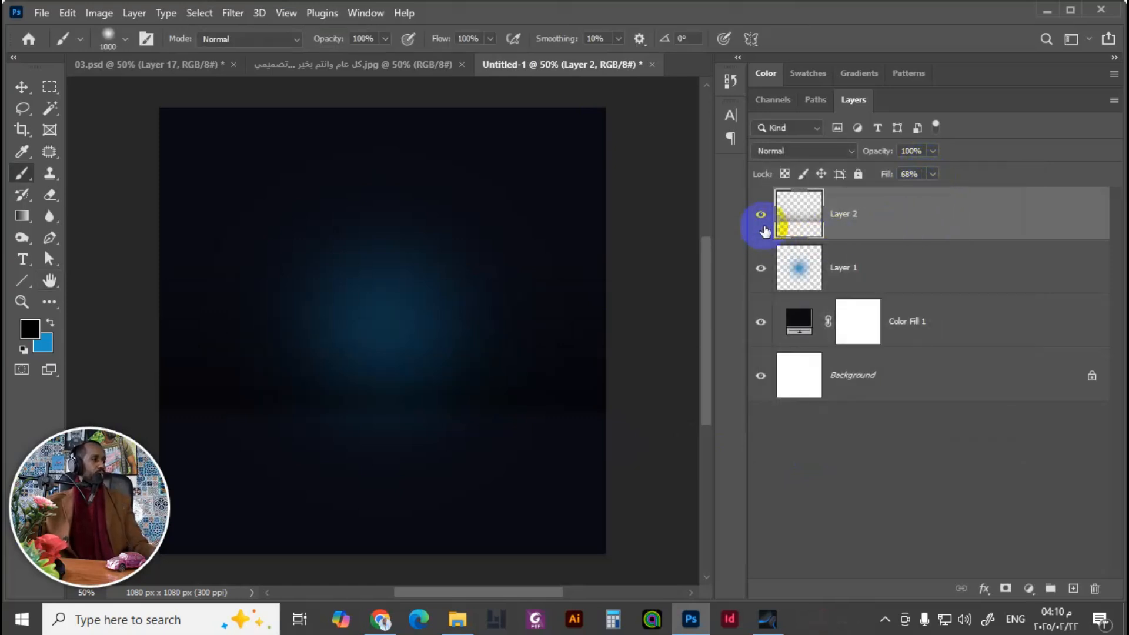
pyautogui.click(761, 215)
pyautogui.click(761, 216)
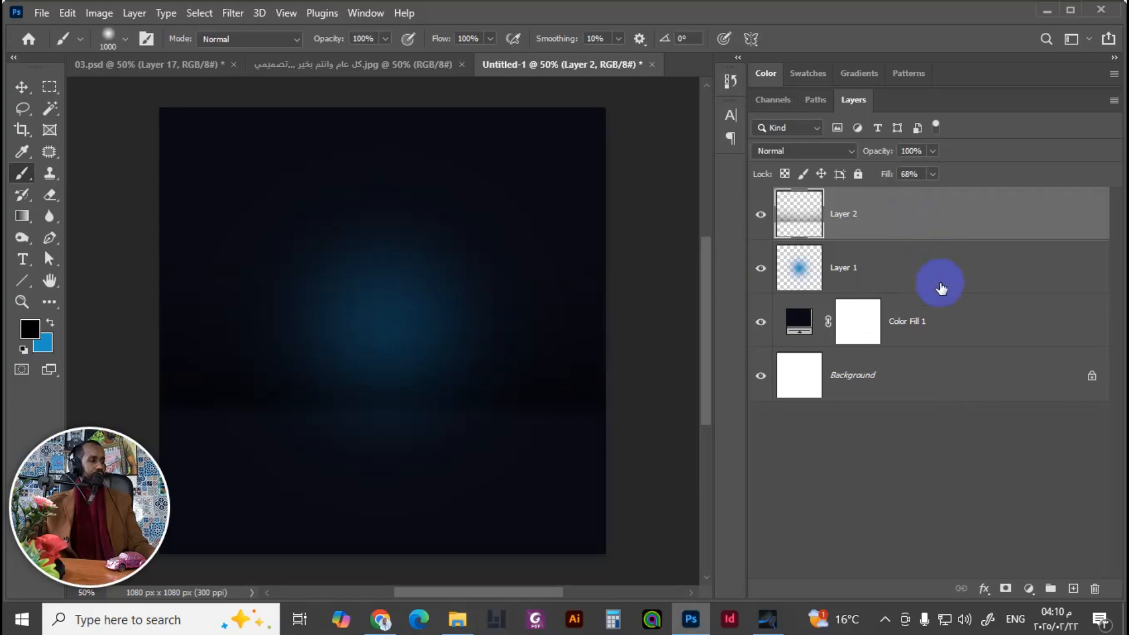
# Step: Group Layer 2, Layer 1 and Color Fill 1, and name the group b.g
pyautogui.click(935, 321)
pyautogui.click(928, 274)
pyautogui.click(938, 220)
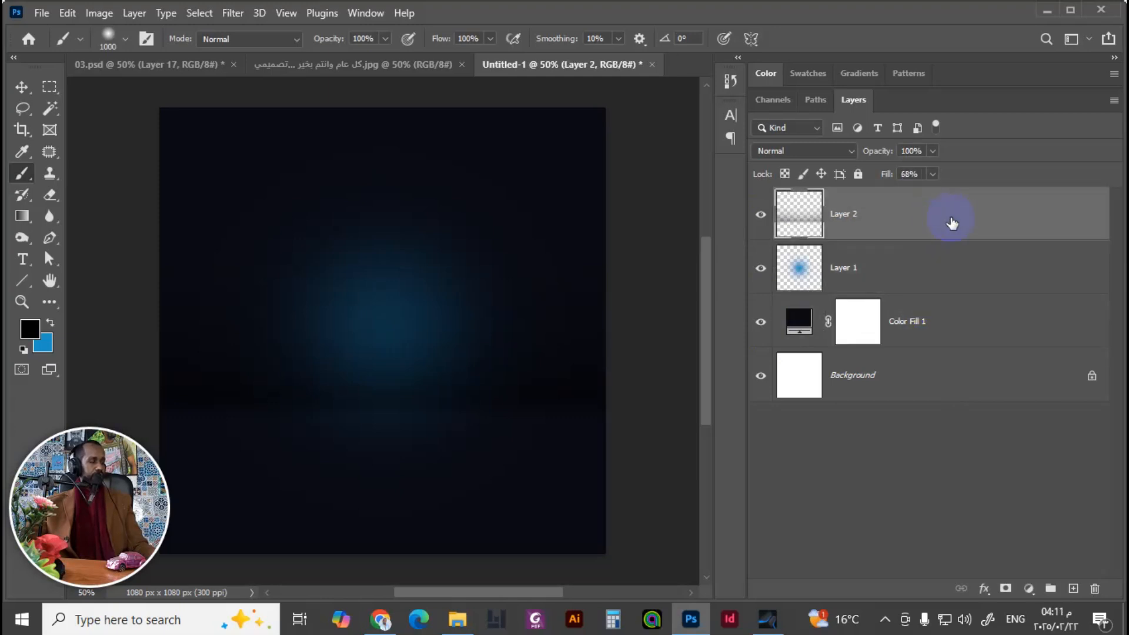
pyautogui.keyDown('shift'); pyautogui.click(957, 318); pyautogui.keyUp('shift')
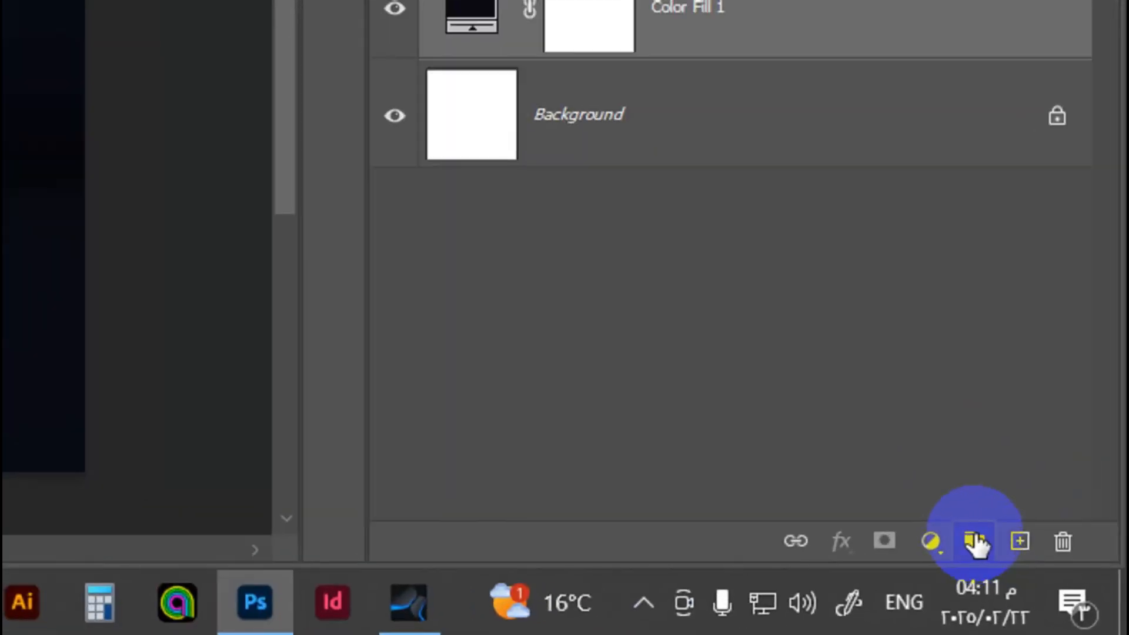
pyautogui.click(975, 542)
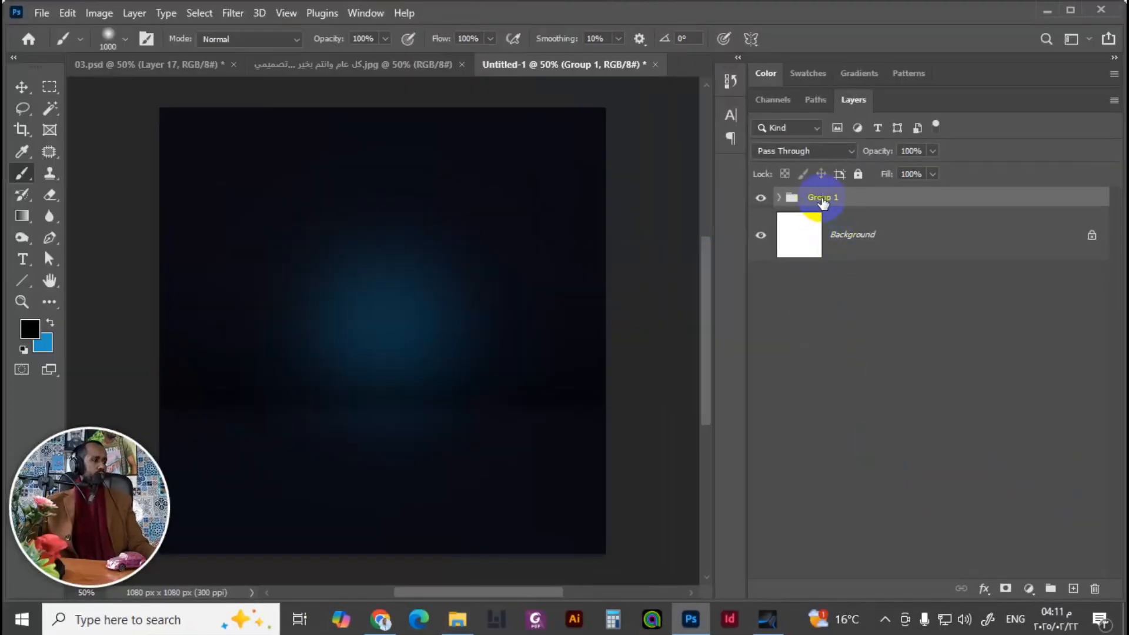
pyautogui.doubleClick(819, 198)
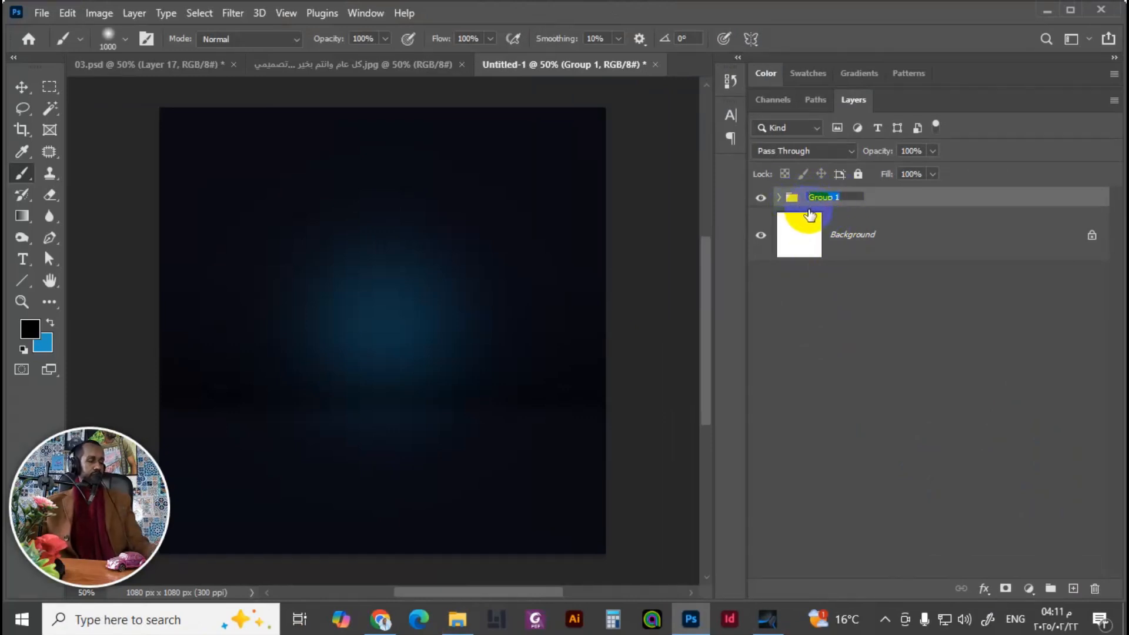
pyautogui.write('b')
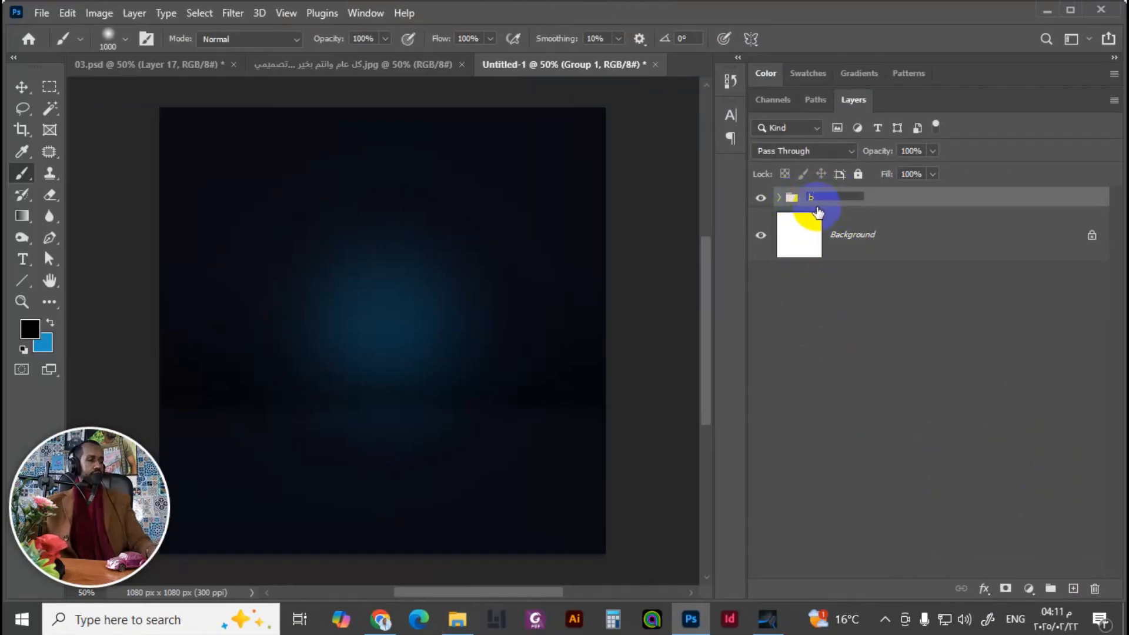
pyautogui.write('.g')
pyautogui.press('Return')
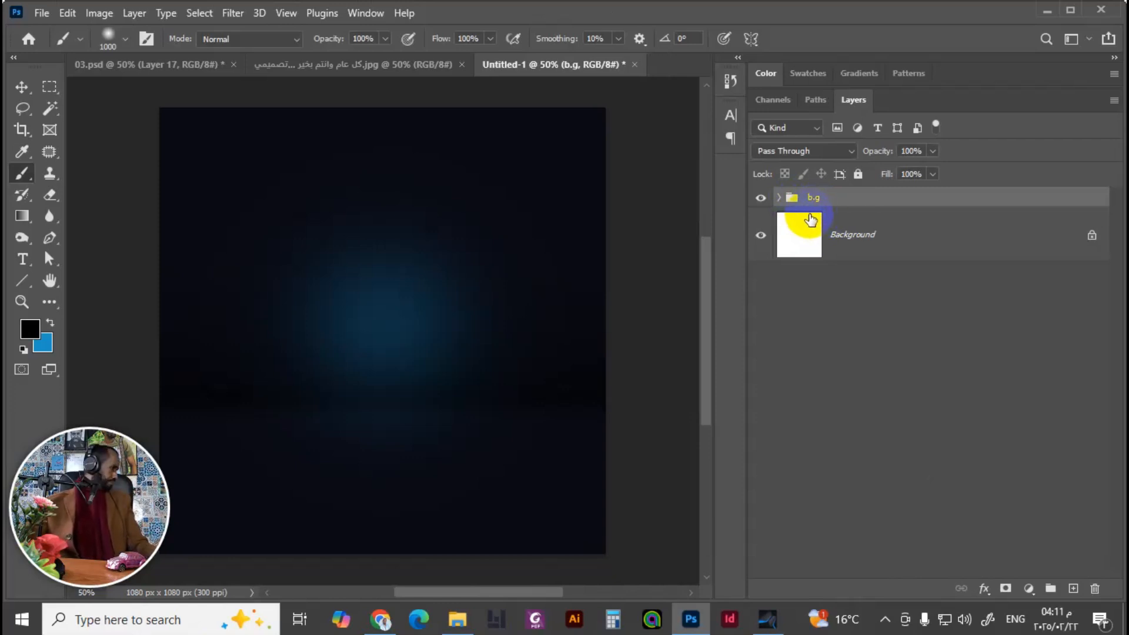
# Step: Place the cannon image pngwing.com (4).png from the materails folder into Untitled-1, scaled to 31.91% near the canvas centre
pyautogui.click(457, 618)
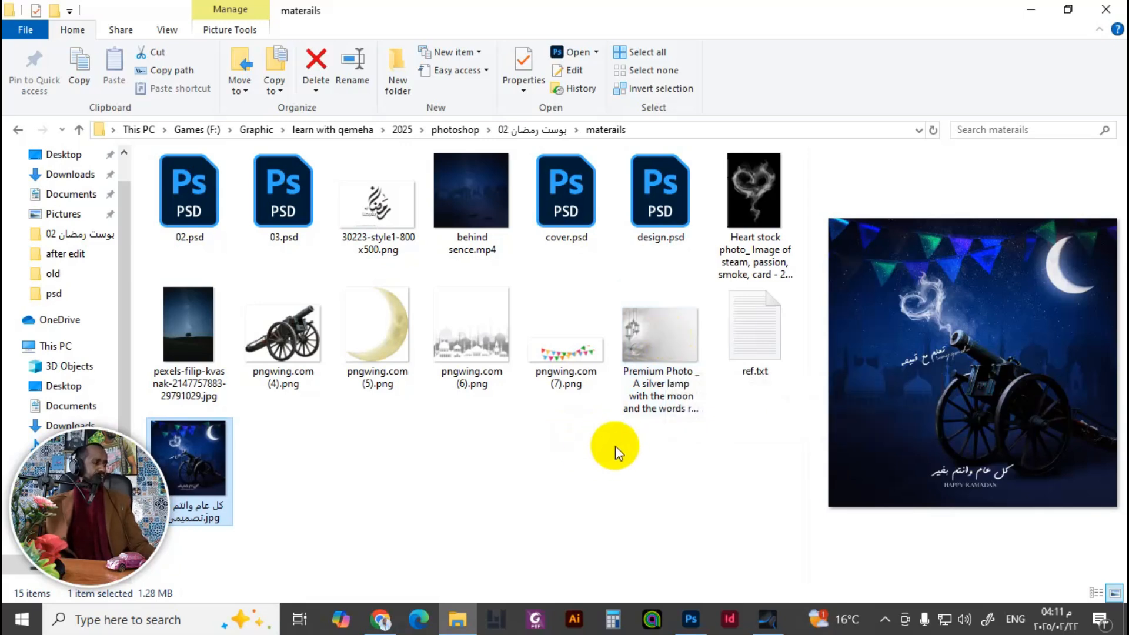
pyautogui.click(691, 619)
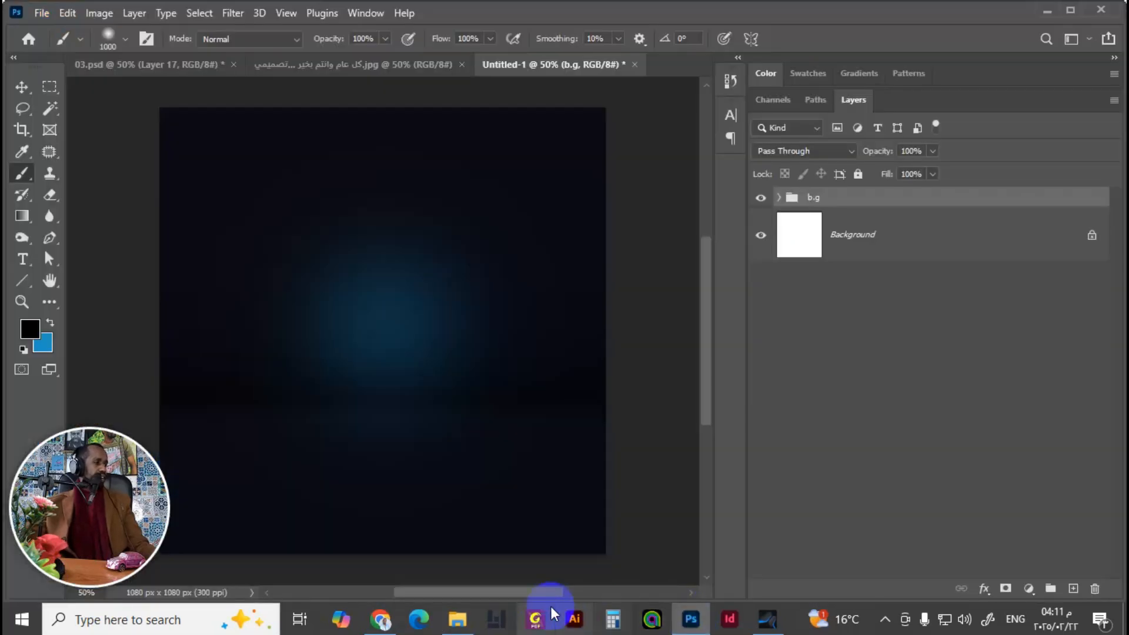
pyautogui.click(458, 624)
pyautogui.click(281, 361)
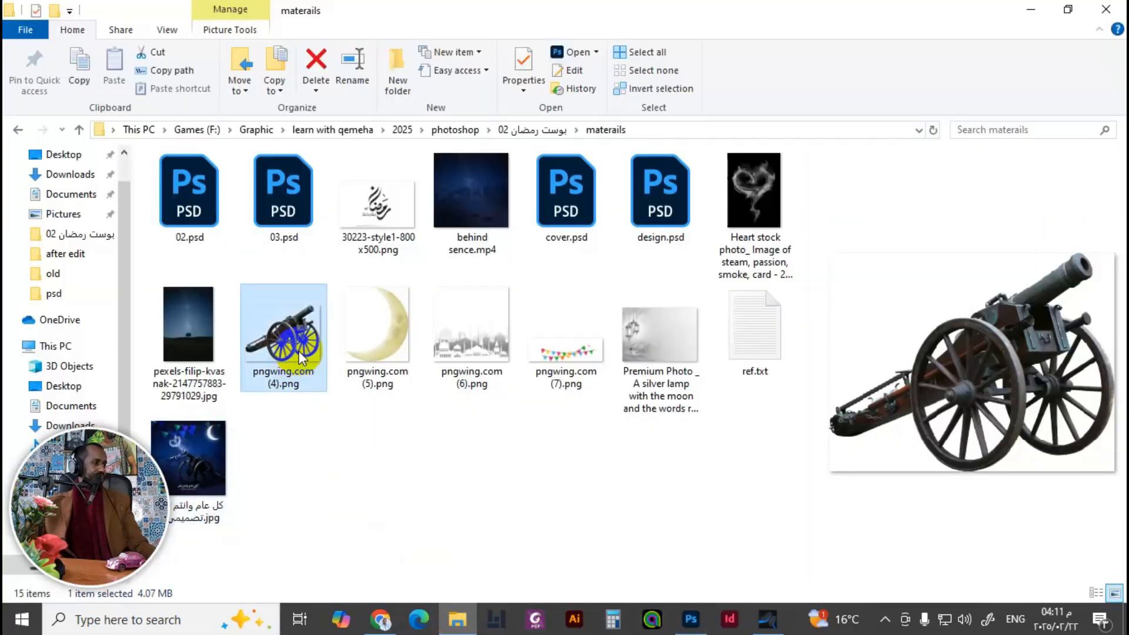
pyautogui.moveTo(295, 357); pyautogui.dragTo(456, 369)
pyautogui.moveTo(608, 159); pyautogui.dragTo(510, 234)
pyautogui.moveTo(463, 342); pyautogui.dragTo(500, 318)
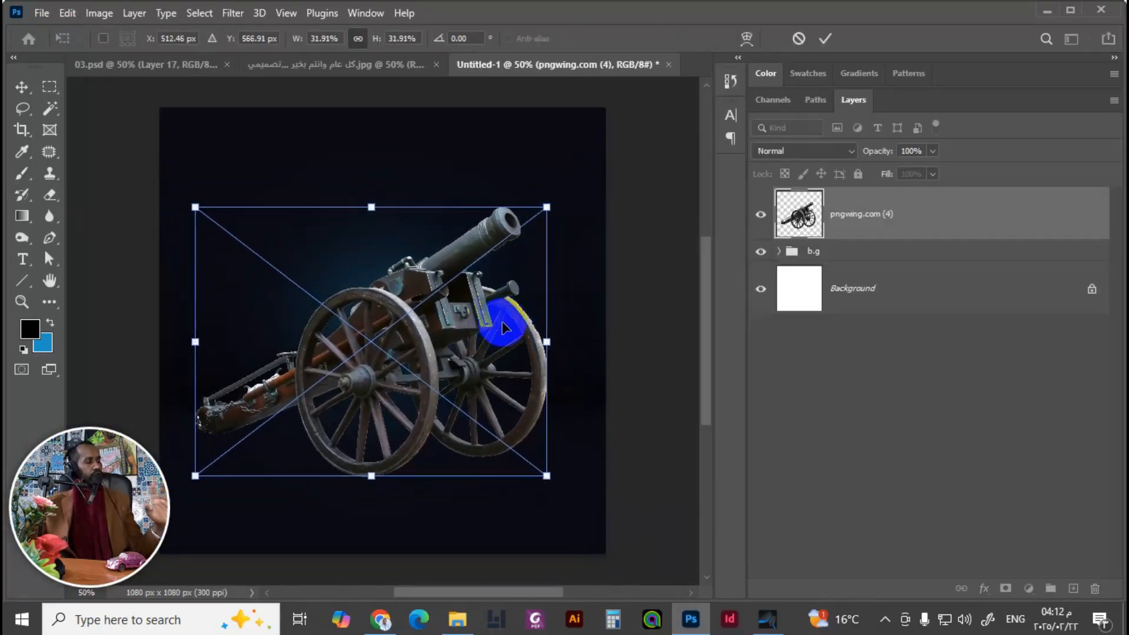
# Step: Flip the cannon horizontally, scale it to 28.59%, position it at about X 715, Y 643 px, and commit the placement
pyautogui.rightClick(493, 325)
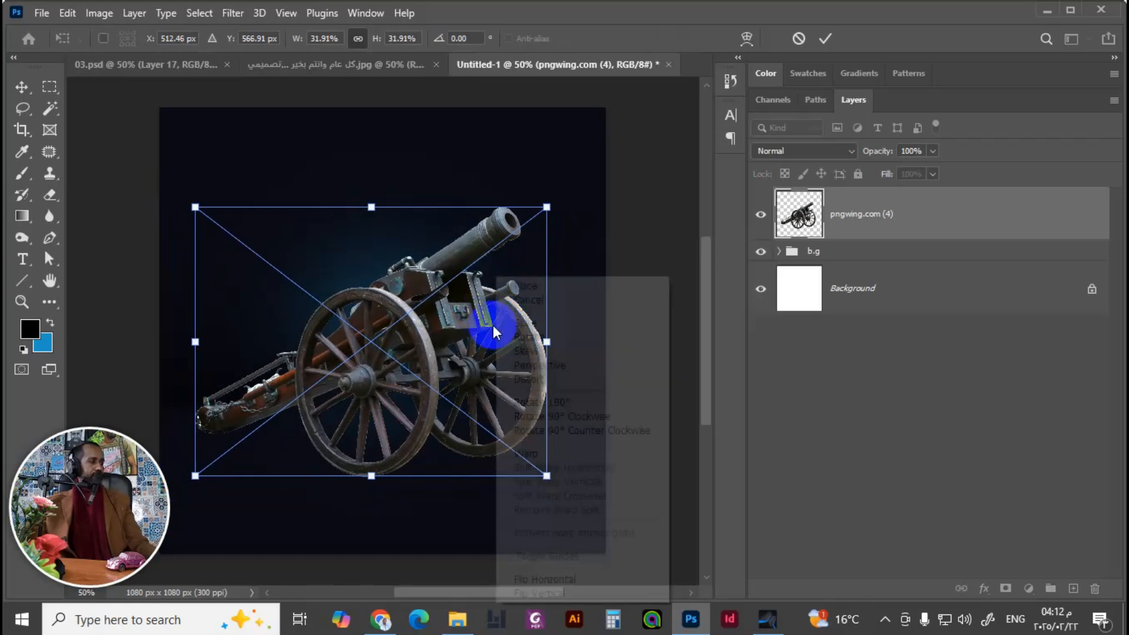
pyautogui.click(587, 579)
pyautogui.moveTo(471, 408); pyautogui.dragTo(539, 436)
pyautogui.moveTo(263, 235); pyautogui.dragTo(272, 297)
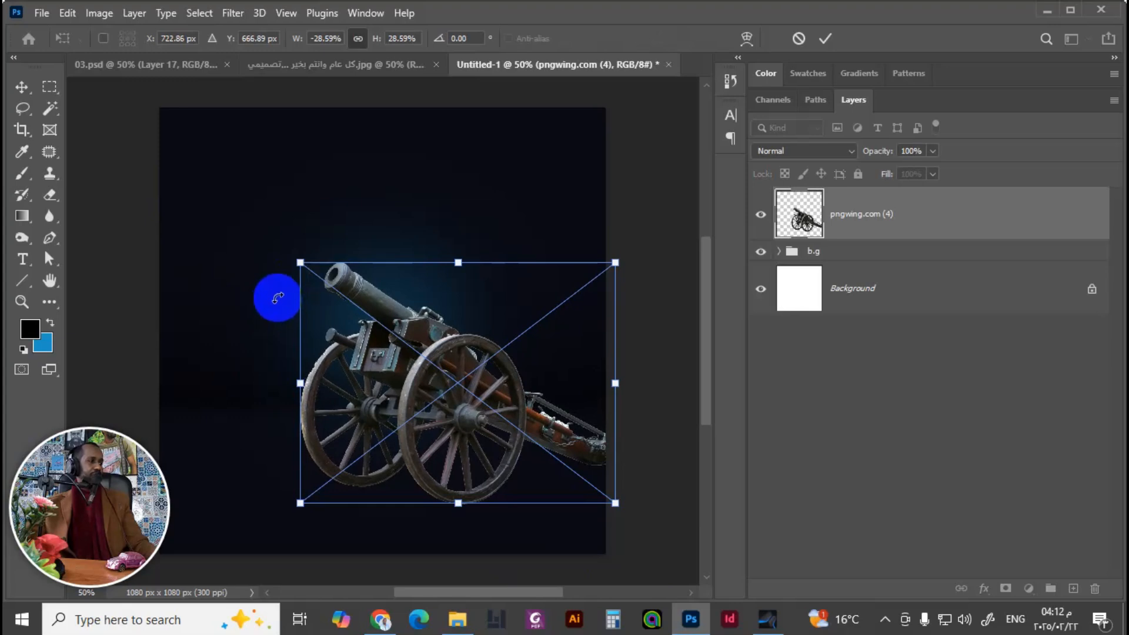
pyautogui.moveTo(414, 387); pyautogui.dragTo(414, 376)
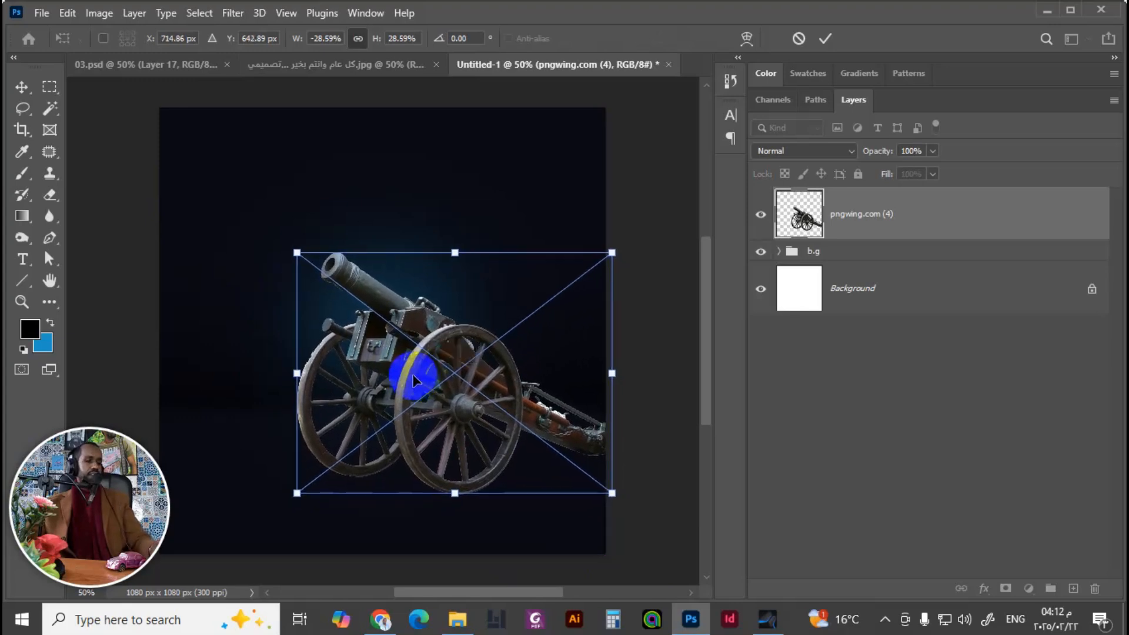
pyautogui.press('Return')
pyautogui.press('b')
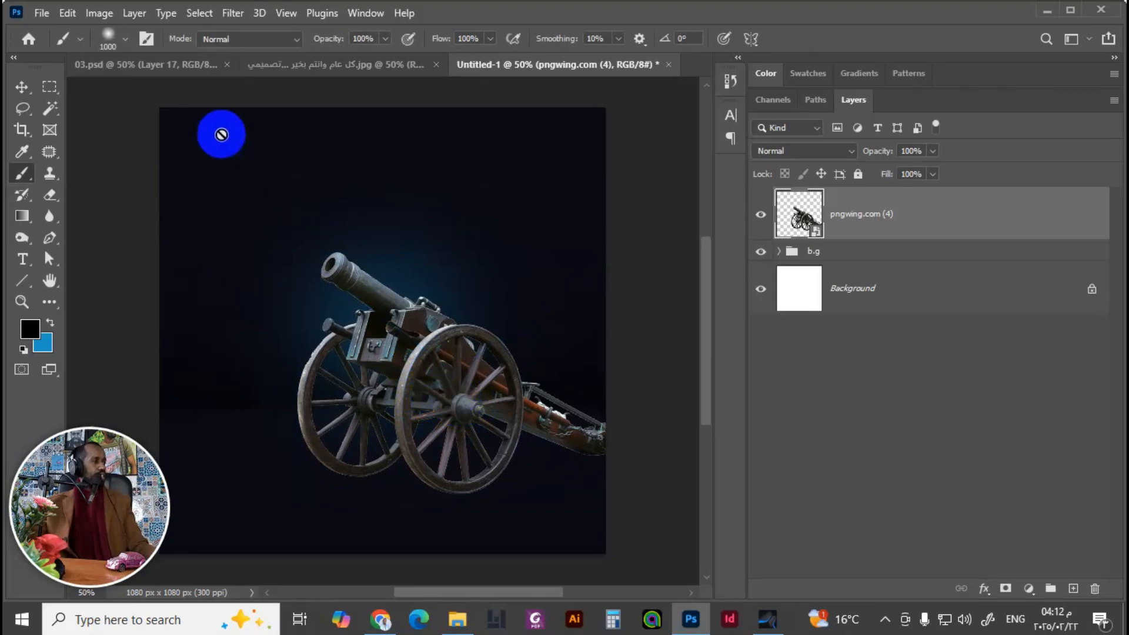
# Step: Show the المدفع group in 03.psd, examine the cannon's adjustment layers, and return to Untitled-1
pyautogui.click(175, 65)
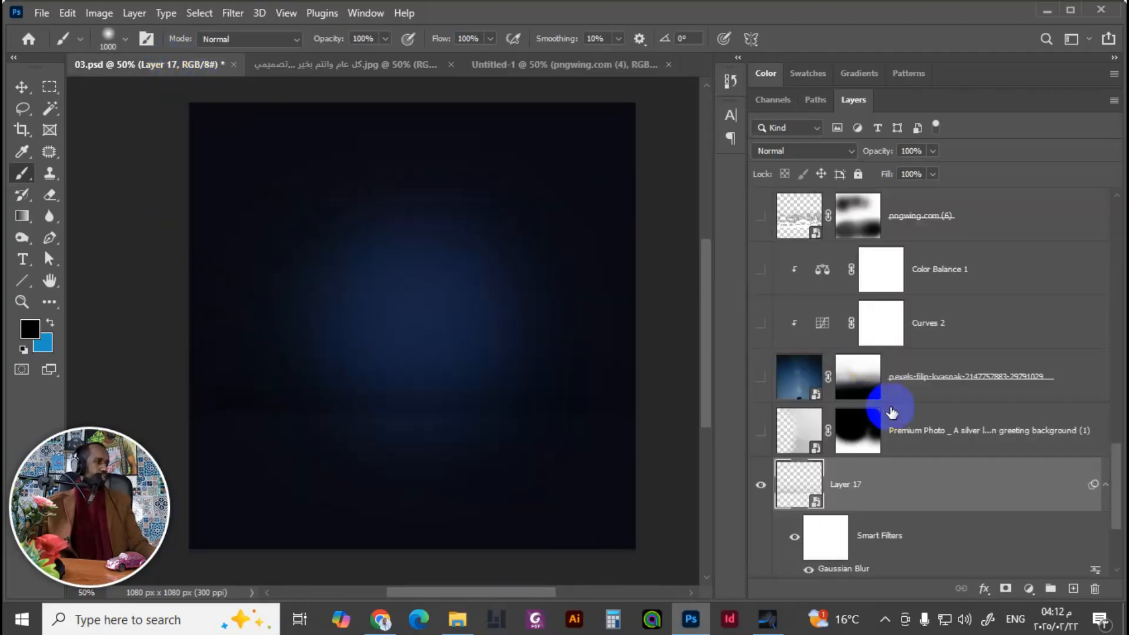
pyautogui.scroll(2, 1114, 459)
pyautogui.moveTo(1113, 457); pyautogui.dragTo(1109, 332)
pyautogui.click(760, 239)
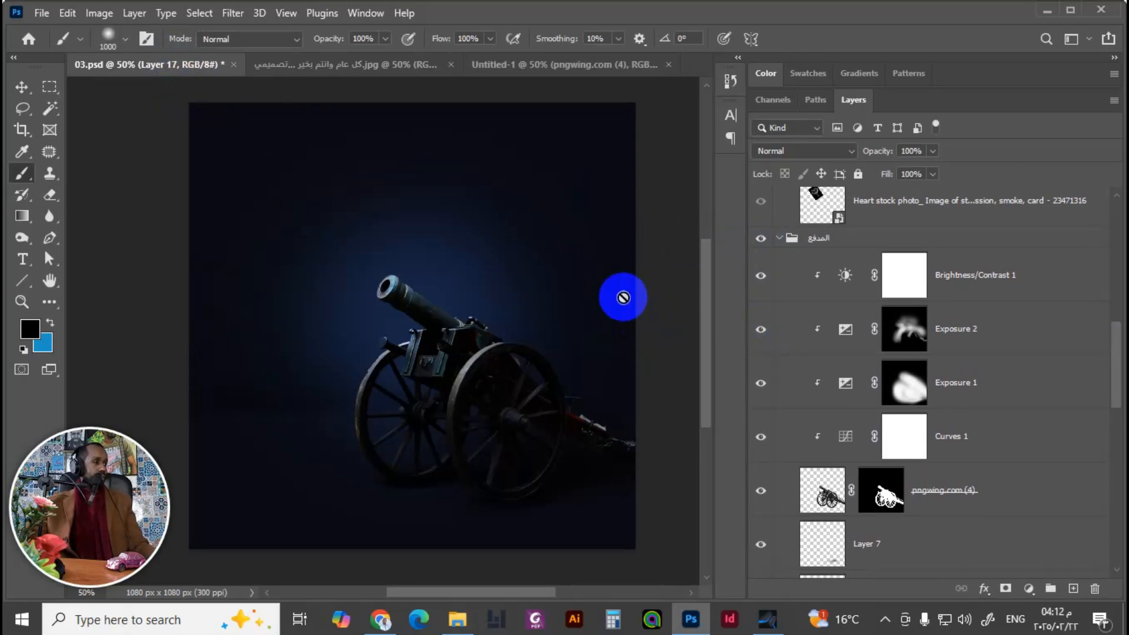
pyautogui.click(559, 64)
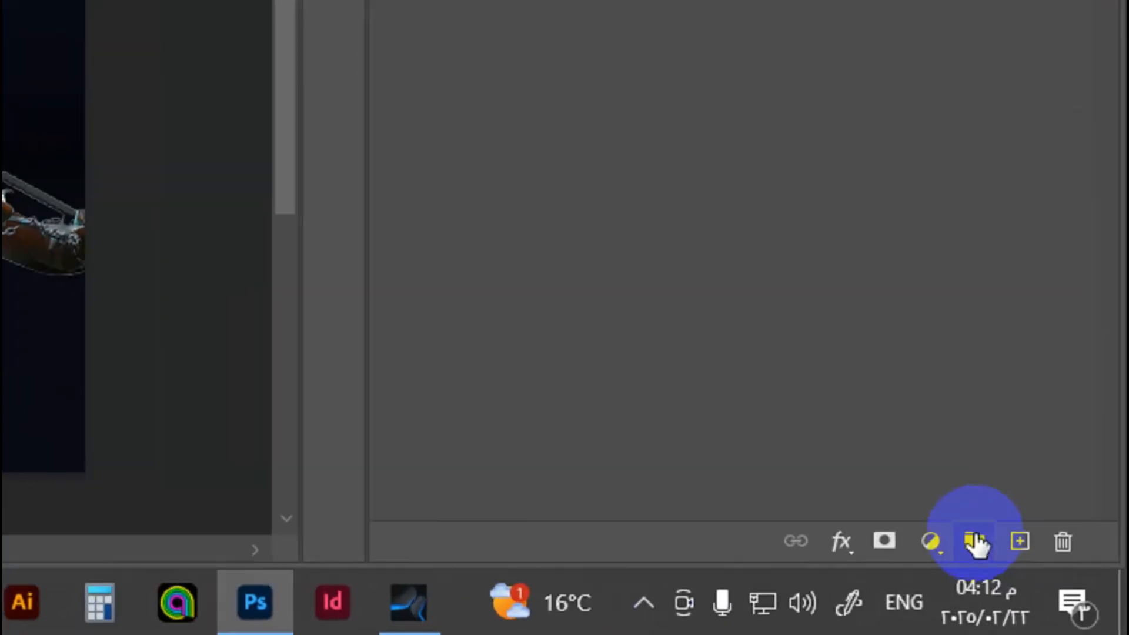
# Step: Create a layer group, put the pngwing.com (4) cannon layer inside it, and name the group مدفع
pyautogui.click(1052, 588)
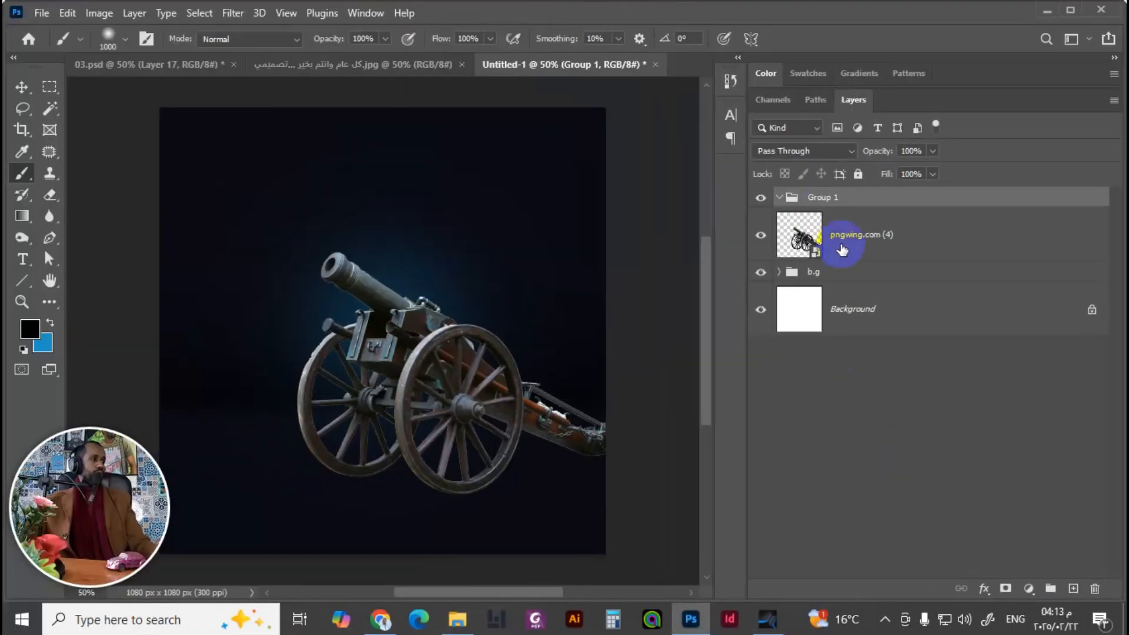
pyautogui.moveTo(799, 190); pyautogui.dragTo(811, 161)
pyautogui.moveTo(850, 221); pyautogui.dragTo(842, 200)
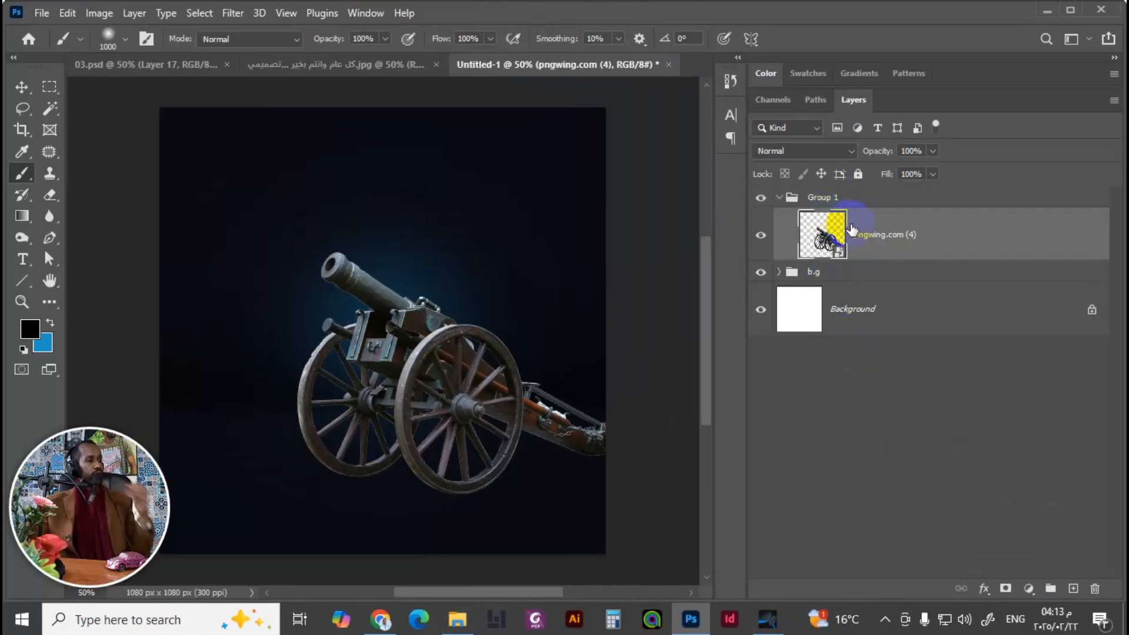
pyautogui.doubleClick(828, 199)
pyautogui.hotkey('alt', 'shift')
pyautogui.write('ا')
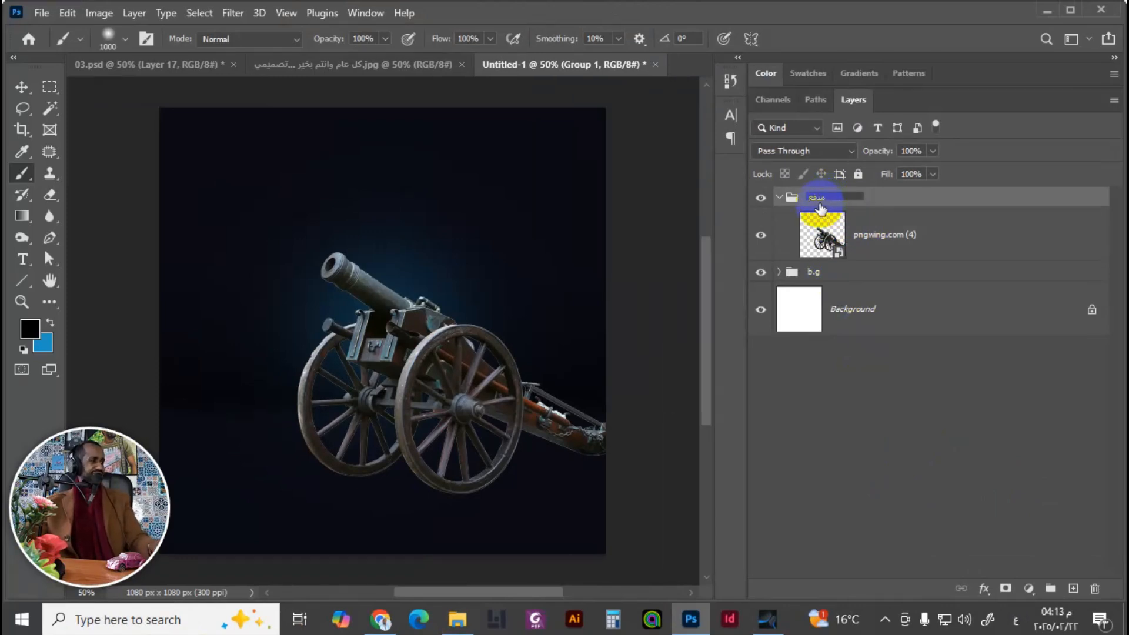
pyautogui.write('دفع')
pyautogui.press('Return')
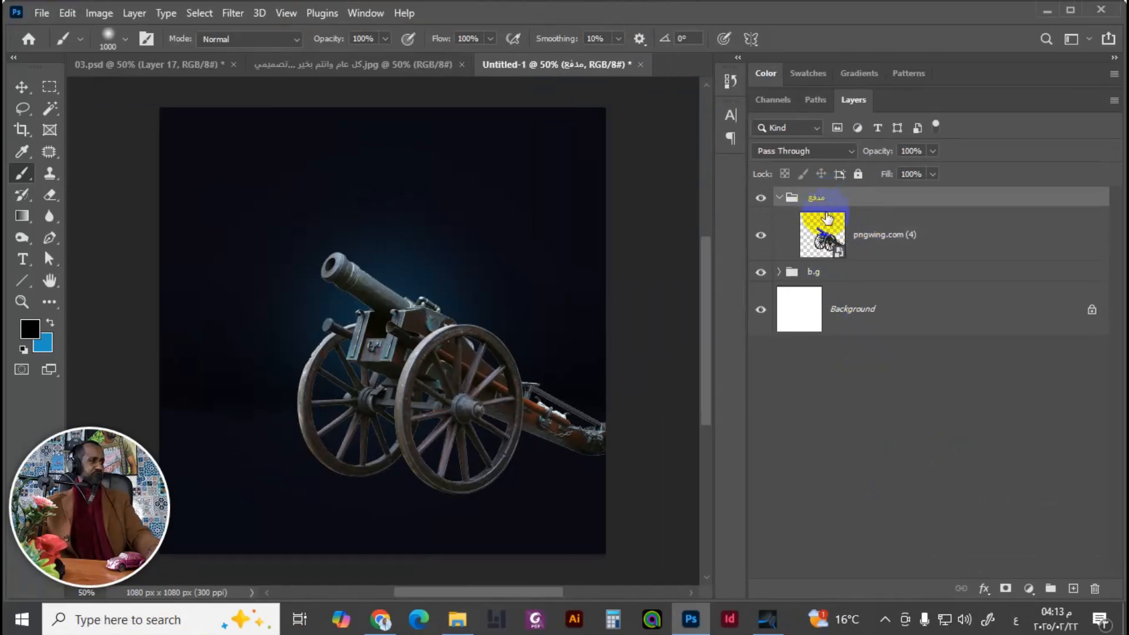
# Step: Add an Exposure adjustment layer directly above the cannon layer in the مدفع group
pyautogui.click(874, 241)
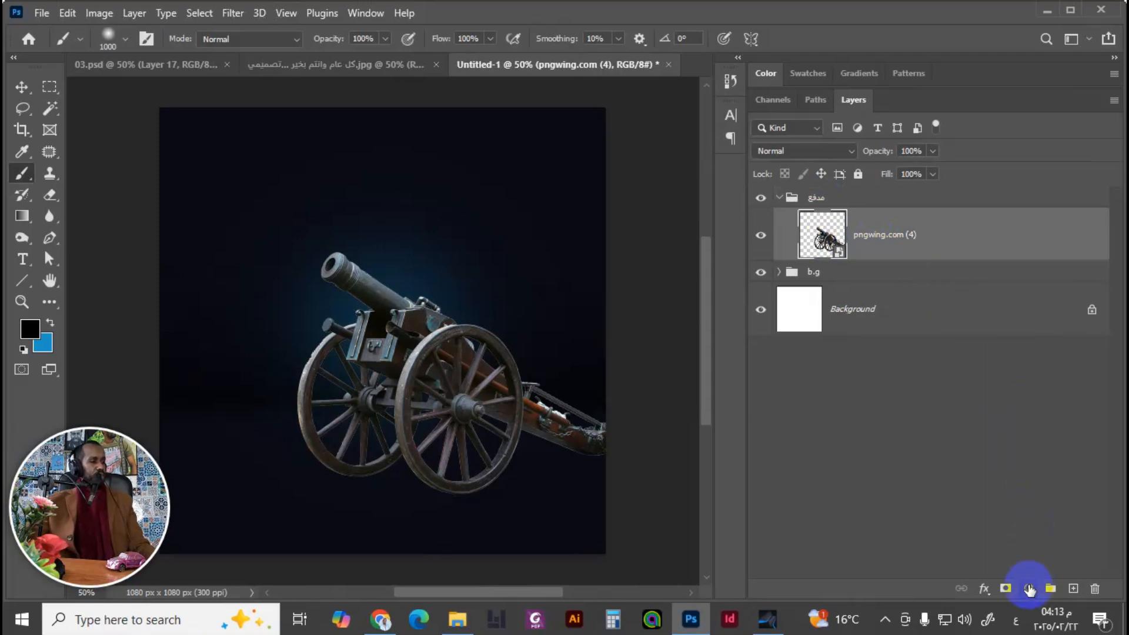
pyautogui.click(1029, 589)
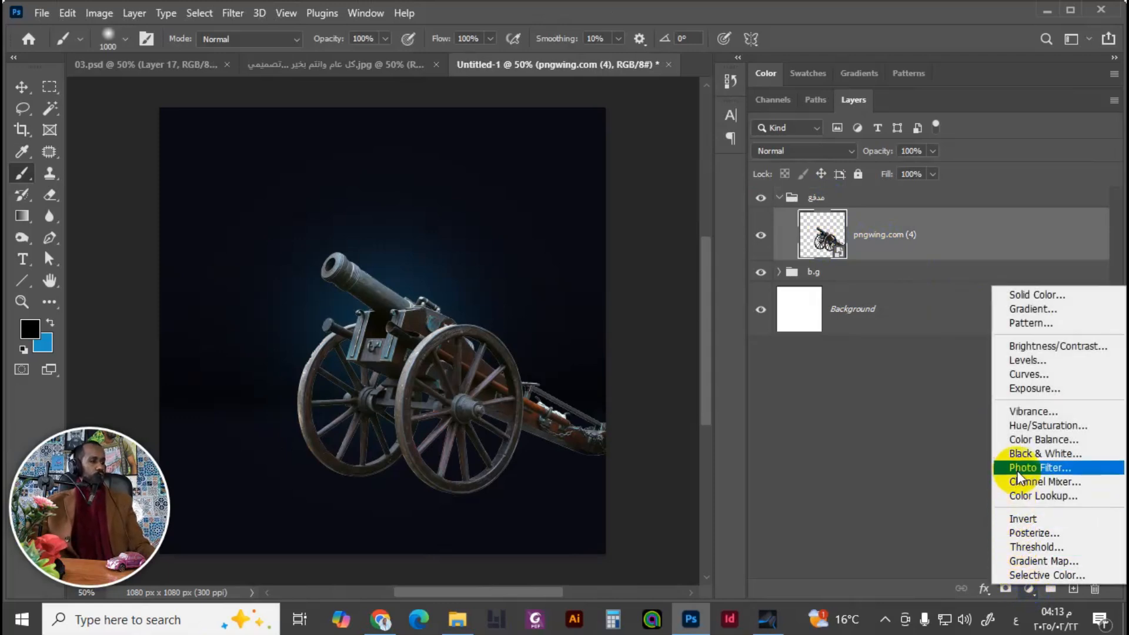
pyautogui.click(1038, 388)
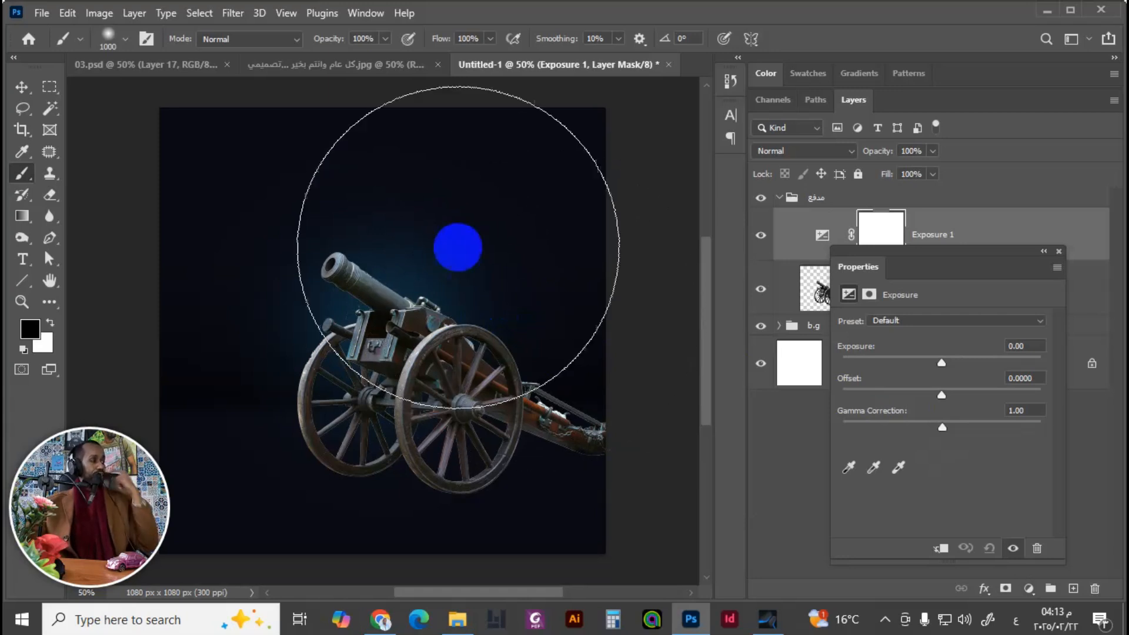
# Step: In the finished-design JPG, mark the light around the moon, smoke and cannon with white 50 px strokes on a new layer
pyautogui.click(288, 66)
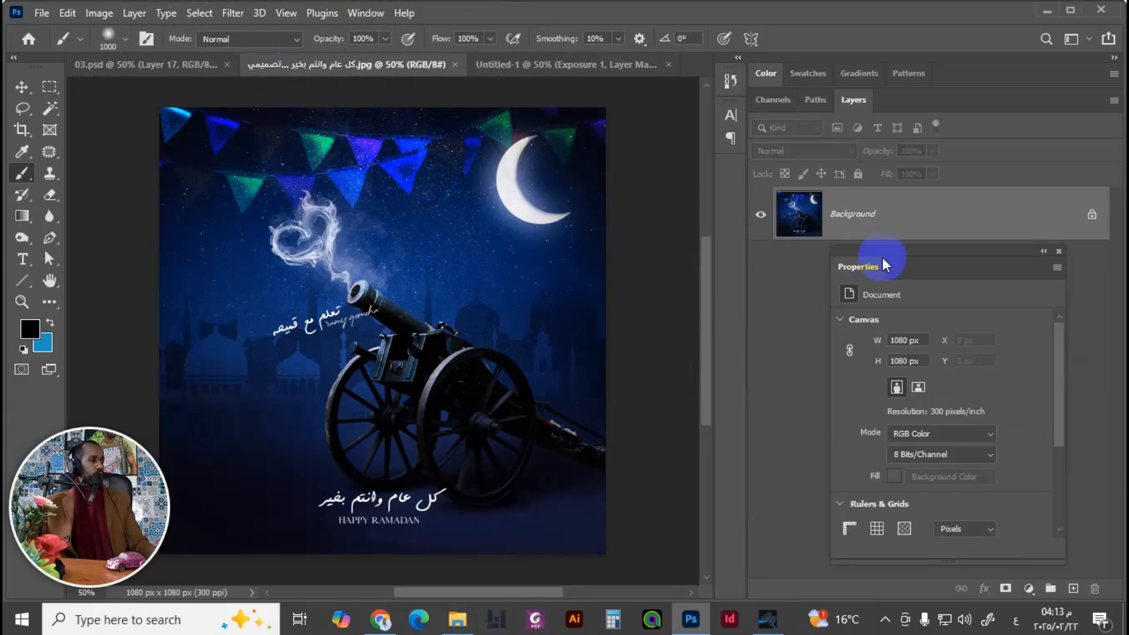
pyautogui.click(1059, 252)
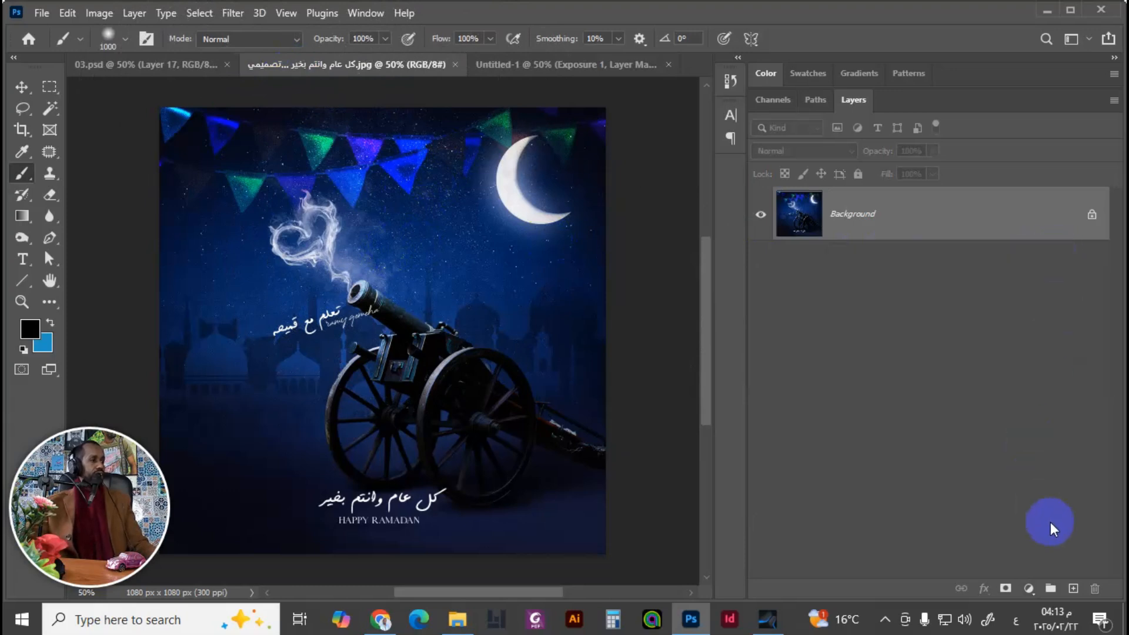
pyautogui.click(1074, 589)
pyautogui.press('d')
pyautogui.press('x')
pyautogui.press('[')
pyautogui.press('[')
pyautogui.press('[')
pyautogui.press('[')
pyautogui.press('[')
pyautogui.press('[')
pyautogui.press('[')
pyautogui.press('[')
pyautogui.press('[')
pyautogui.press('[')
pyautogui.press('[')
pyautogui.press('[')
pyautogui.press('[')
pyautogui.press('[')
pyautogui.press('[')
pyautogui.press('[')
pyautogui.press('[')
pyautogui.press('[')
pyautogui.moveTo(521, 339)
pyautogui.mouseDown()
pyautogui.moveTo(489, 312)
pyautogui.moveTo(366, 285)
pyautogui.moveTo(336, 309)
pyautogui.moveTo(343, 345)
pyautogui.moveTo(315, 415)
pyautogui.moveTo(271, 378)
pyautogui.moveTo(263, 273)
pyautogui.moveTo(246, 294)
pyautogui.moveTo(333, 252)
pyautogui.moveTo(549, 276)
pyautogui.mouseUp()
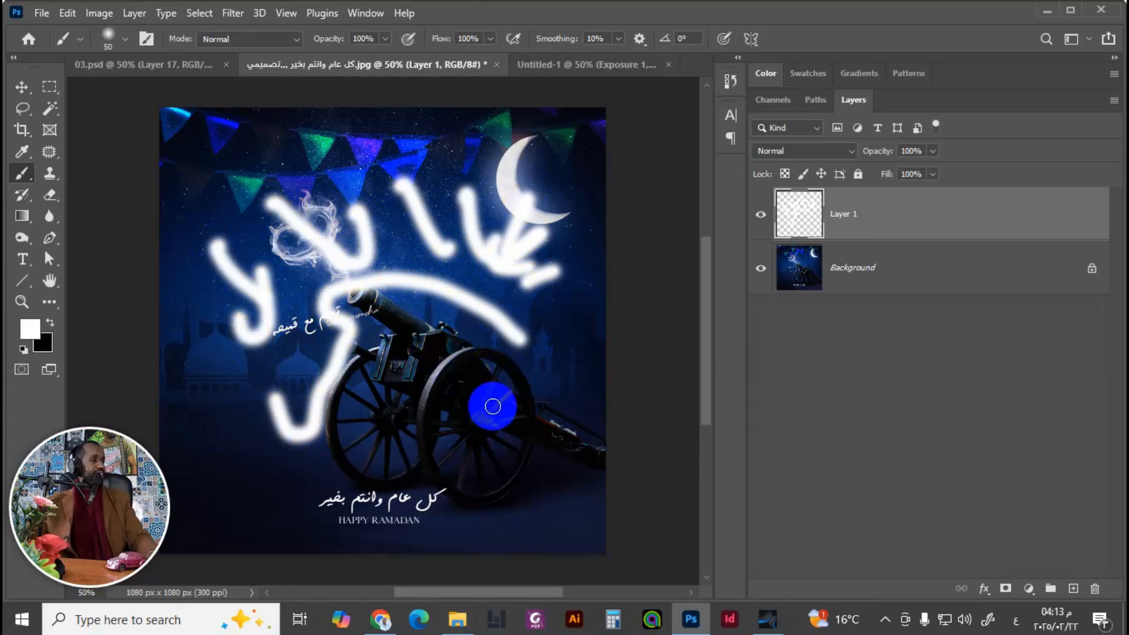
# Step: Mark areas on the cannon with 30 px black and red strokes, and delete the marking layer
pyautogui.press('[')
pyautogui.press('[')
pyautogui.press('x')
pyautogui.moveTo(415, 353)
pyautogui.mouseDown()
pyautogui.moveTo(466, 373)
pyautogui.moveTo(449, 378)
pyautogui.mouseUp()
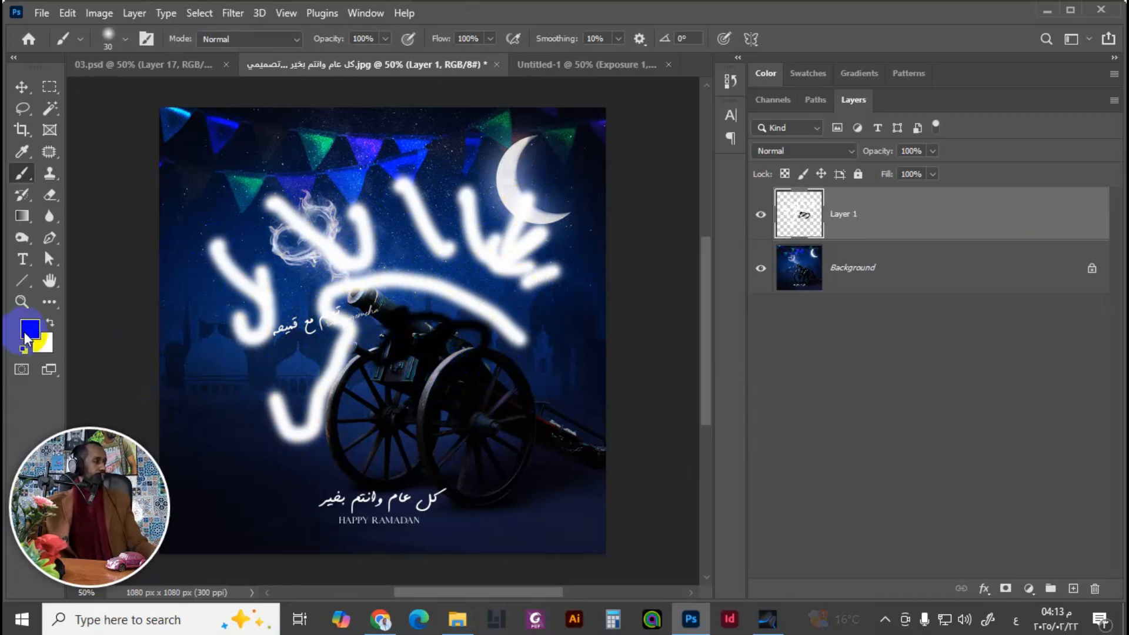
pyautogui.click(26, 336)
pyautogui.click(728, 240)
pyautogui.click(897, 236)
pyautogui.moveTo(464, 351)
pyautogui.mouseDown()
pyautogui.moveTo(512, 403)
pyautogui.moveTo(488, 465)
pyautogui.moveTo(382, 449)
pyautogui.mouseUp()
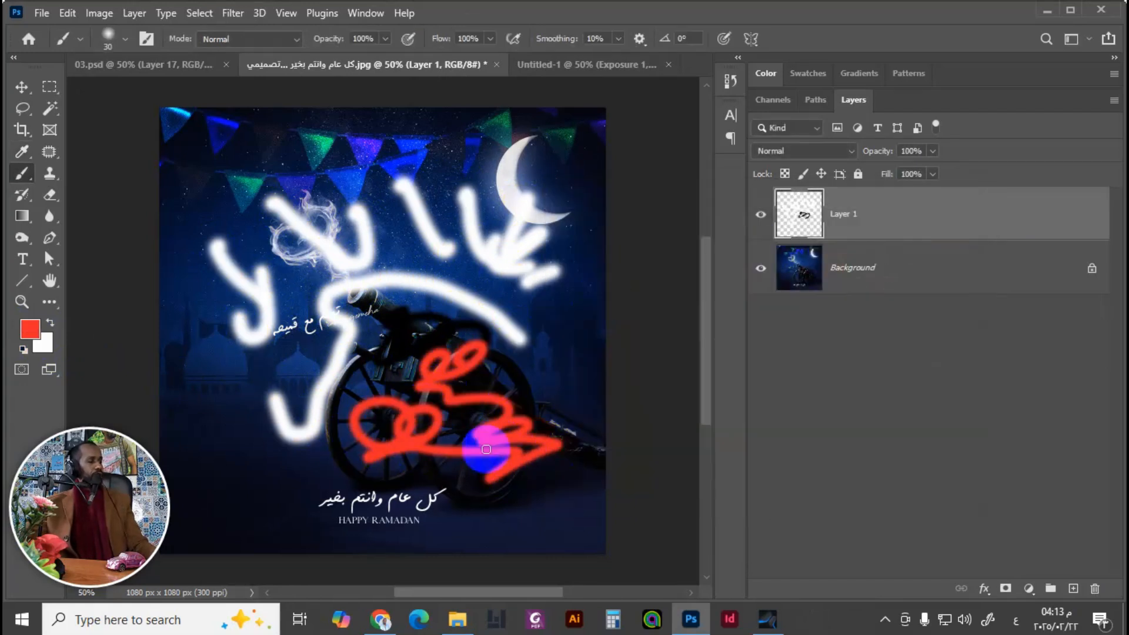
pyautogui.press('Delete')
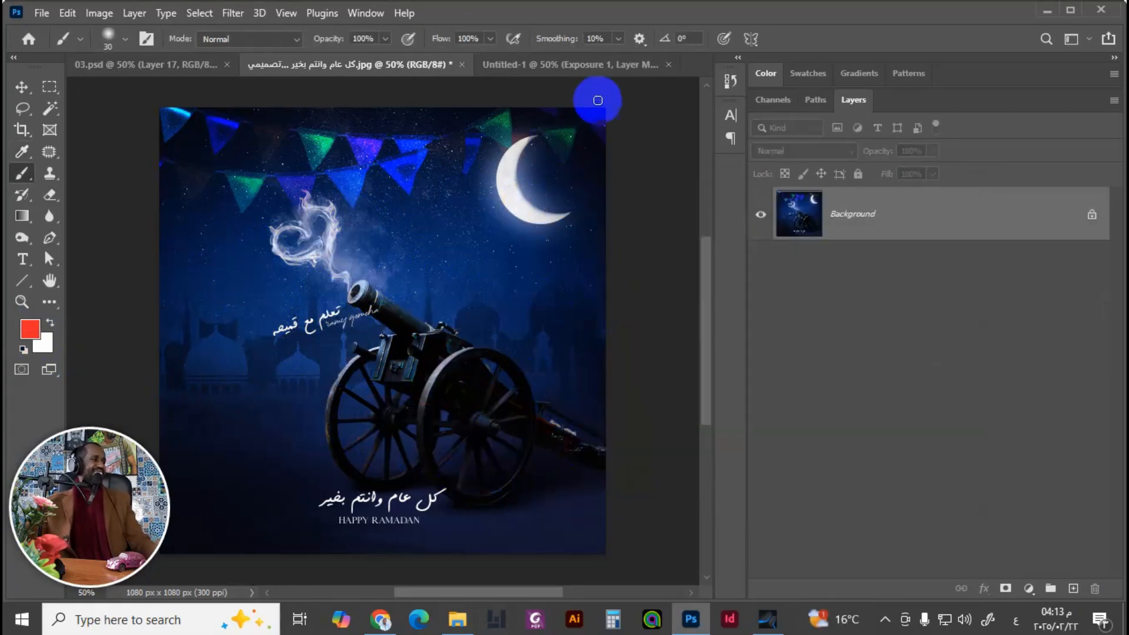
# Step: Return to Untitled-1 and clip the Exposure 1 adjustment layer to the cannon layer
pyautogui.click(567, 66)
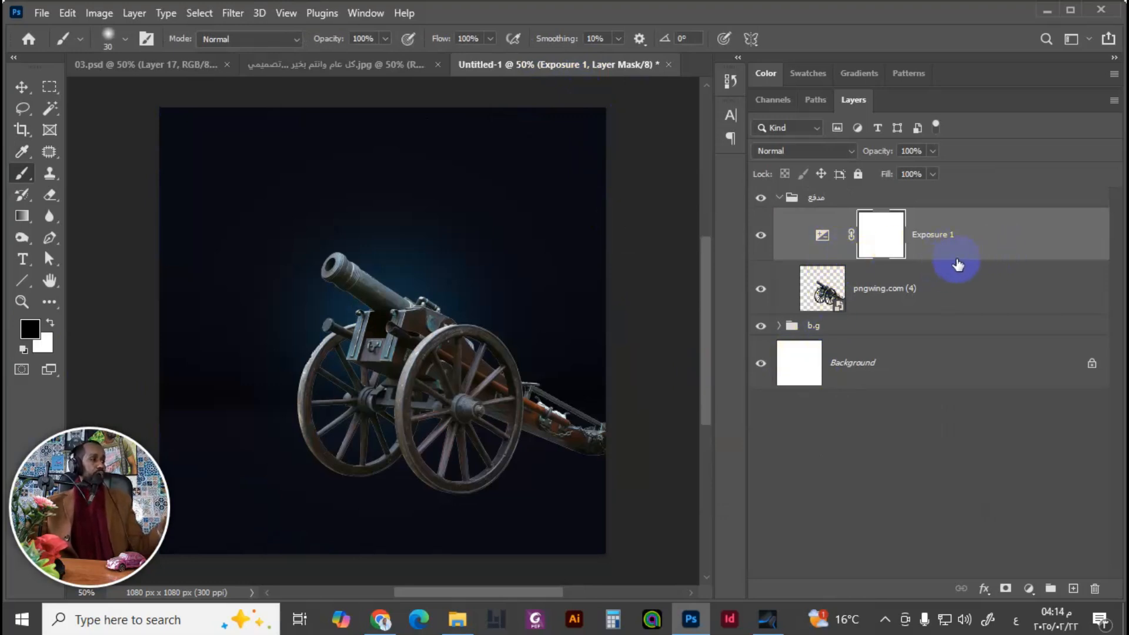
pyautogui.rightClick(1053, 241)
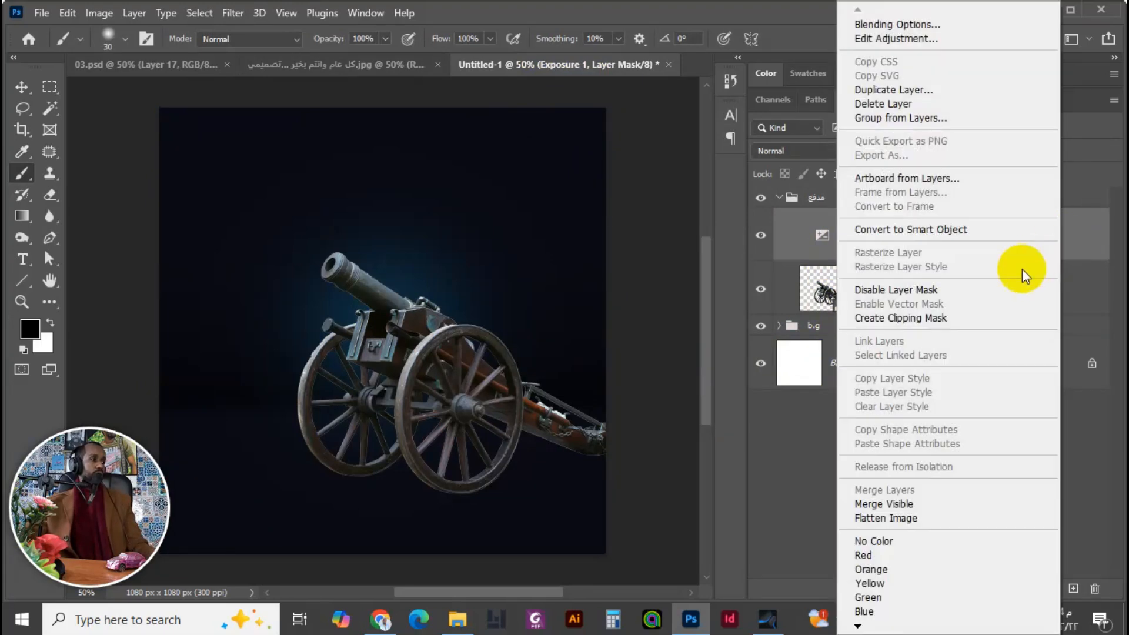
pyautogui.click(985, 318)
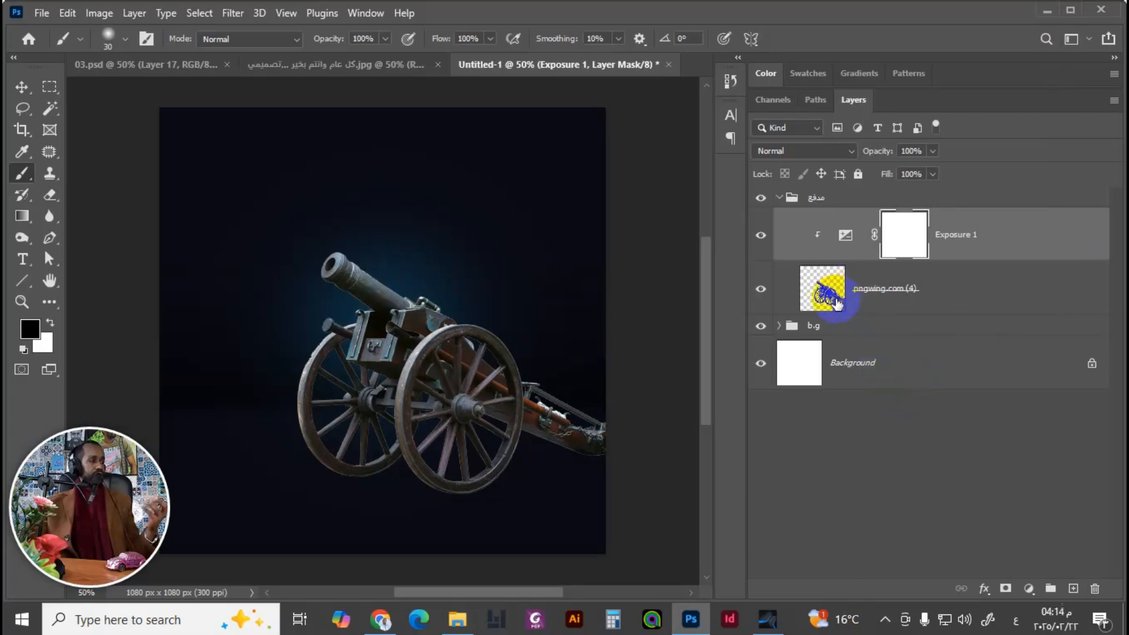
# Step: Darken the cannon by setting Exposure 1 to an exposure of -2.89 and a gamma correction of 0.65
pyautogui.doubleClick(845, 236)
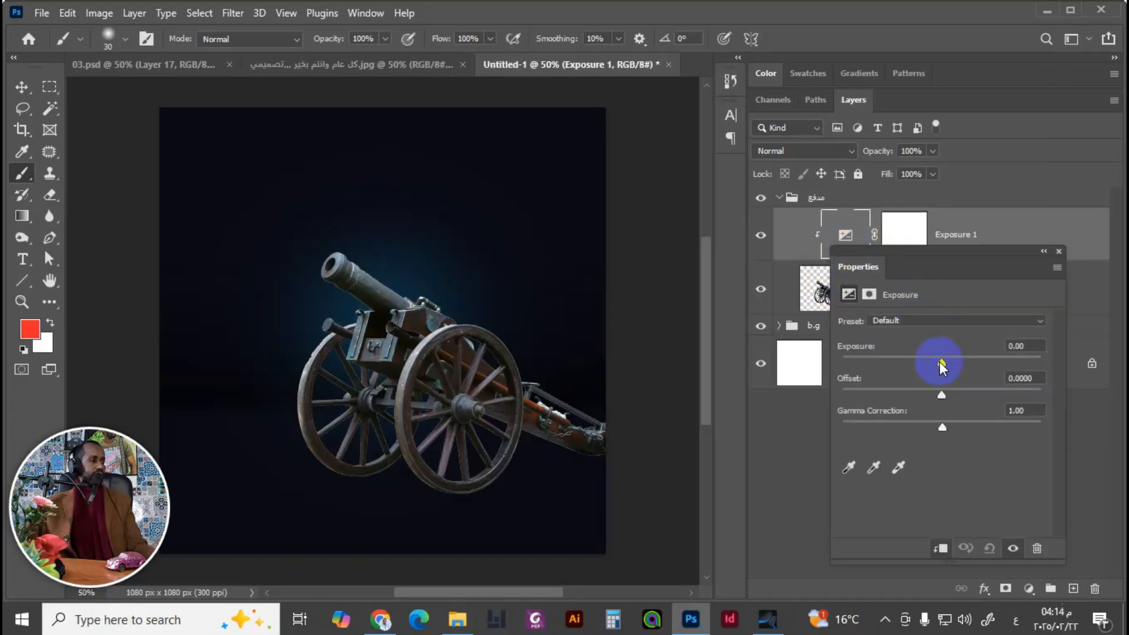
pyautogui.moveTo(940, 361); pyautogui.dragTo(906, 360)
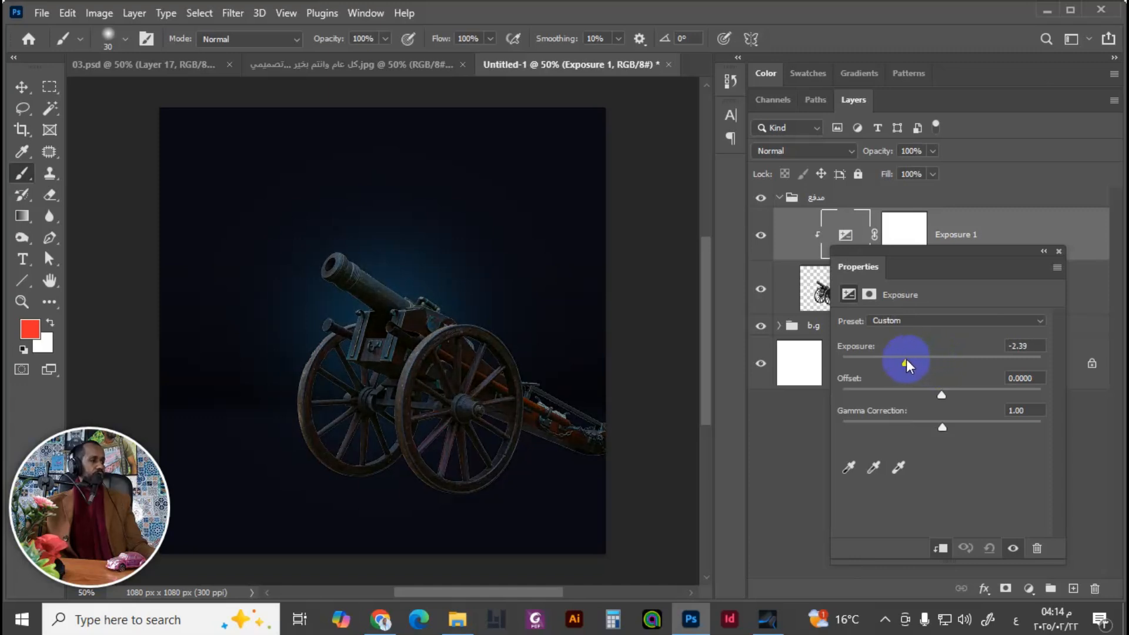
pyautogui.moveTo(943, 426); pyautogui.dragTo(966, 430)
pyautogui.moveTo(905, 363); pyautogui.dragTo(898, 361)
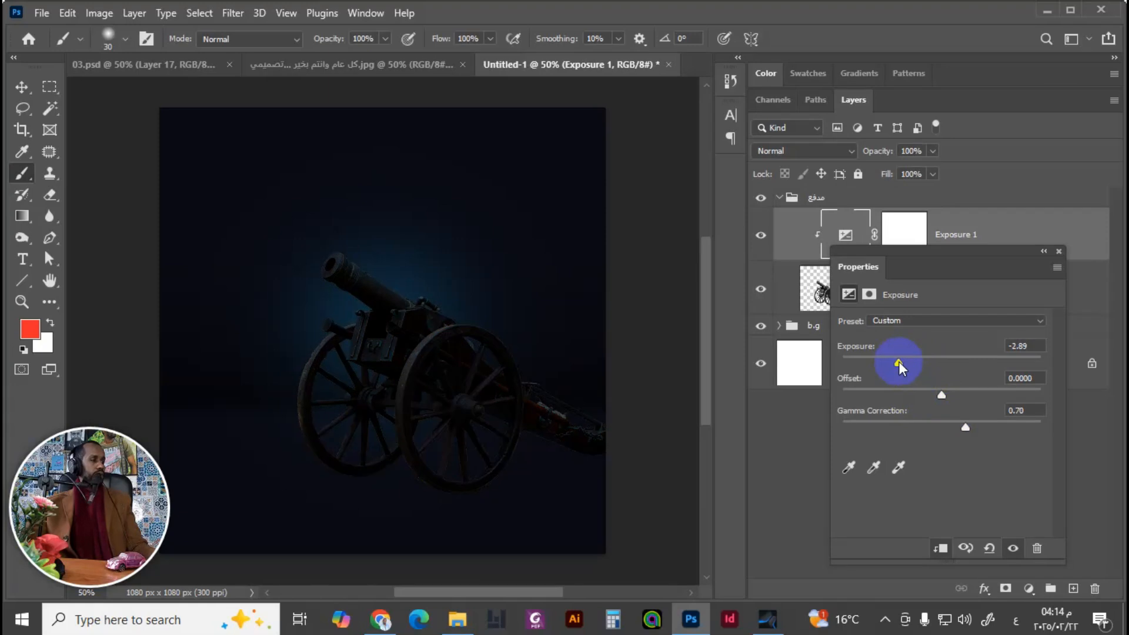
pyautogui.click(952, 420)
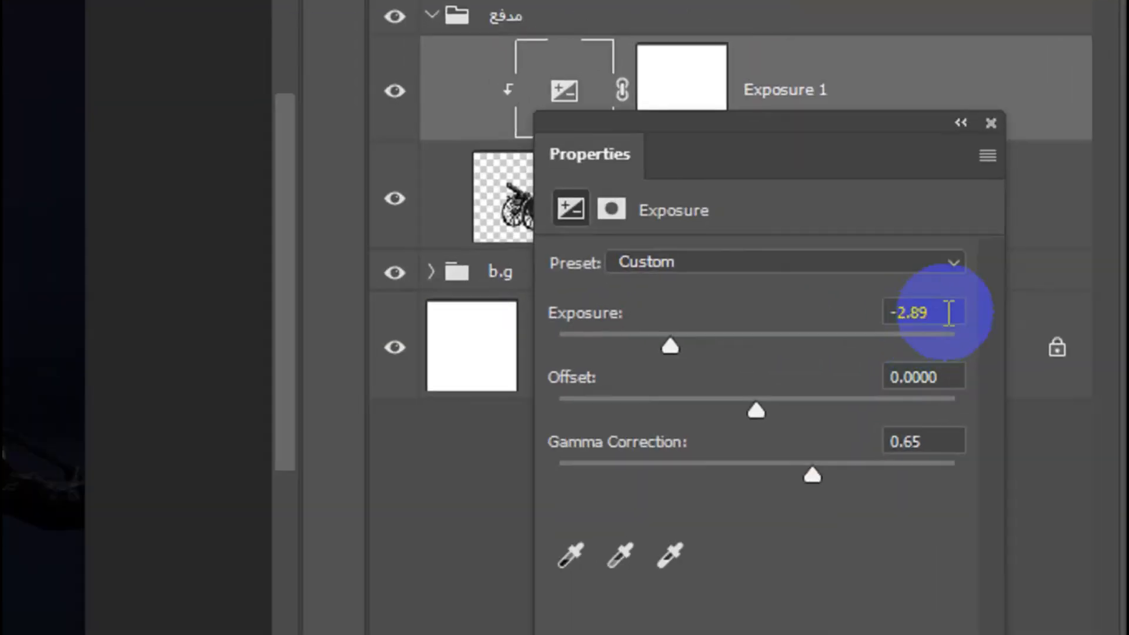
pyautogui.moveTo(1035, 345); pyautogui.dragTo(999, 349)
pyautogui.moveTo(876, 333); pyautogui.dragTo(932, 313)
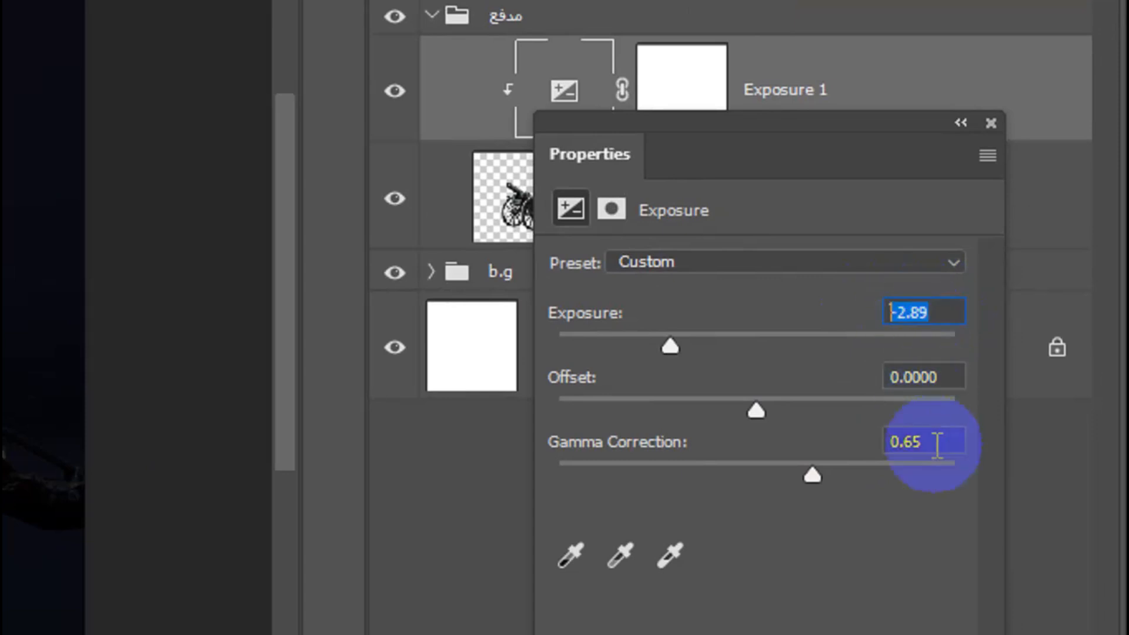
pyautogui.moveTo(934, 435); pyautogui.dragTo(895, 434)
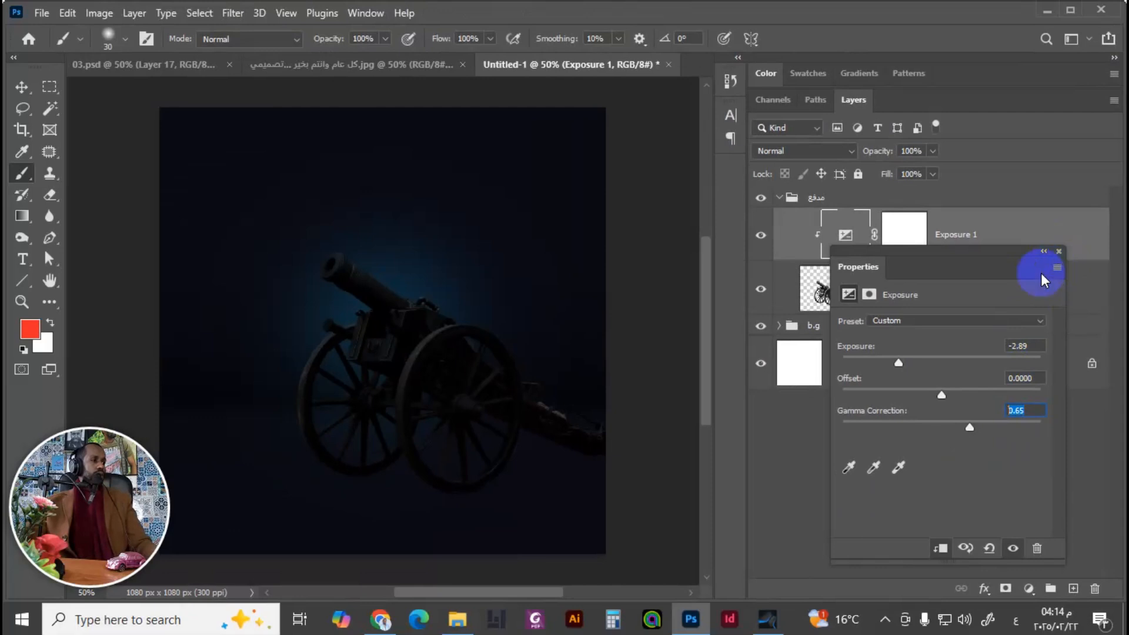
pyautogui.click(1058, 251)
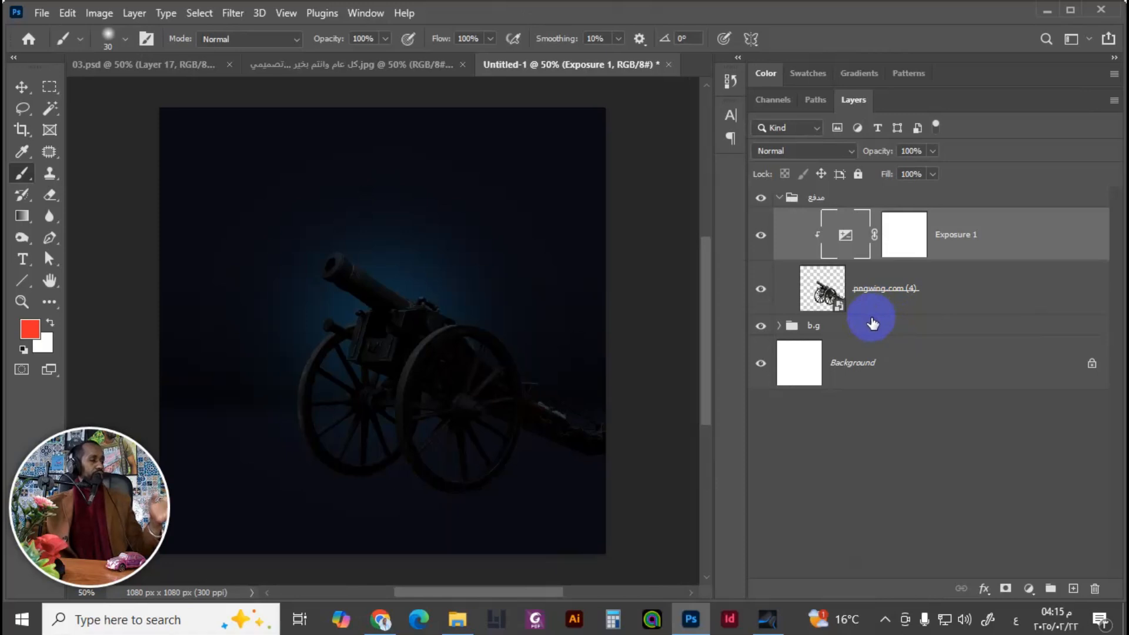
# Step: Compare the cannon with Exposure 1 off and on, and invert the adjustment's layer mask to black
pyautogui.click(923, 247)
pyautogui.click(908, 246)
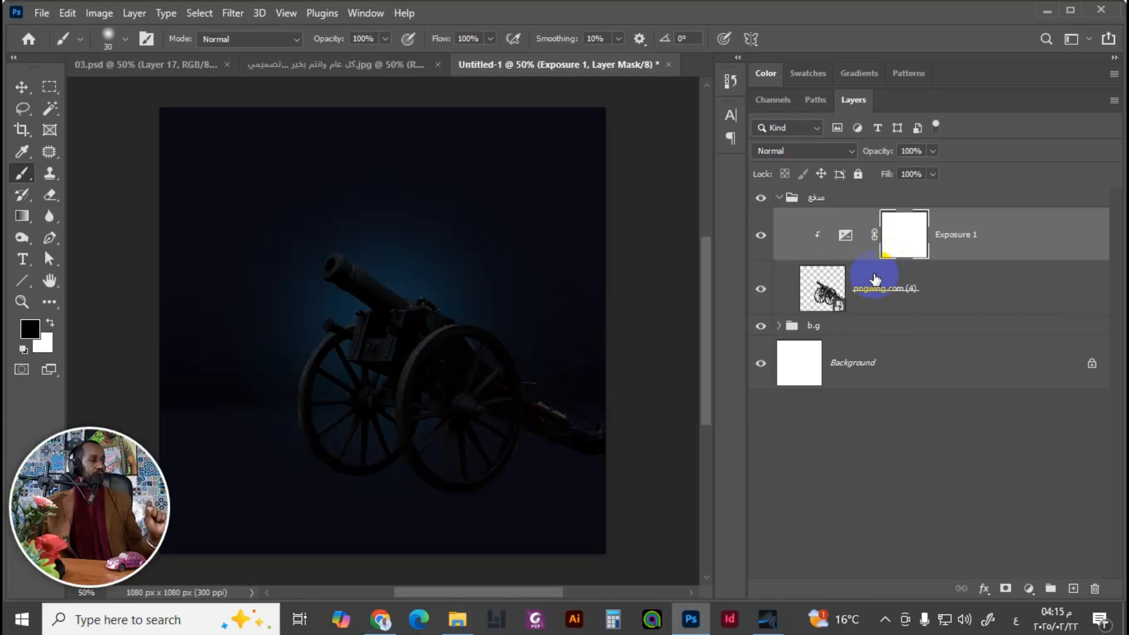
pyautogui.click(761, 236)
pyautogui.click(761, 235)
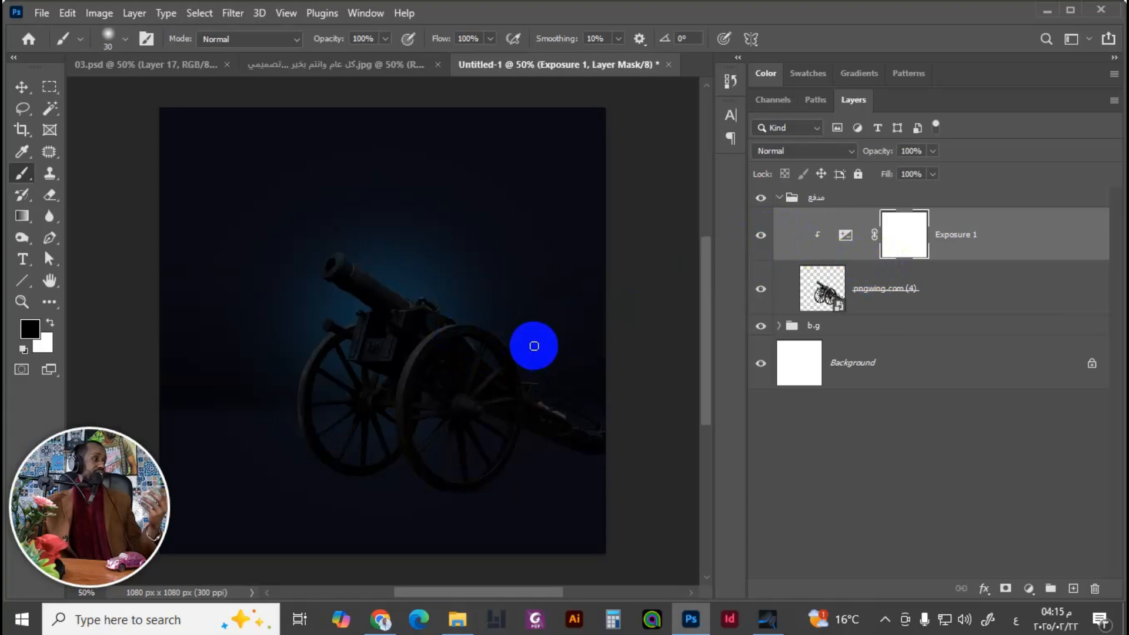
pyautogui.click(908, 240)
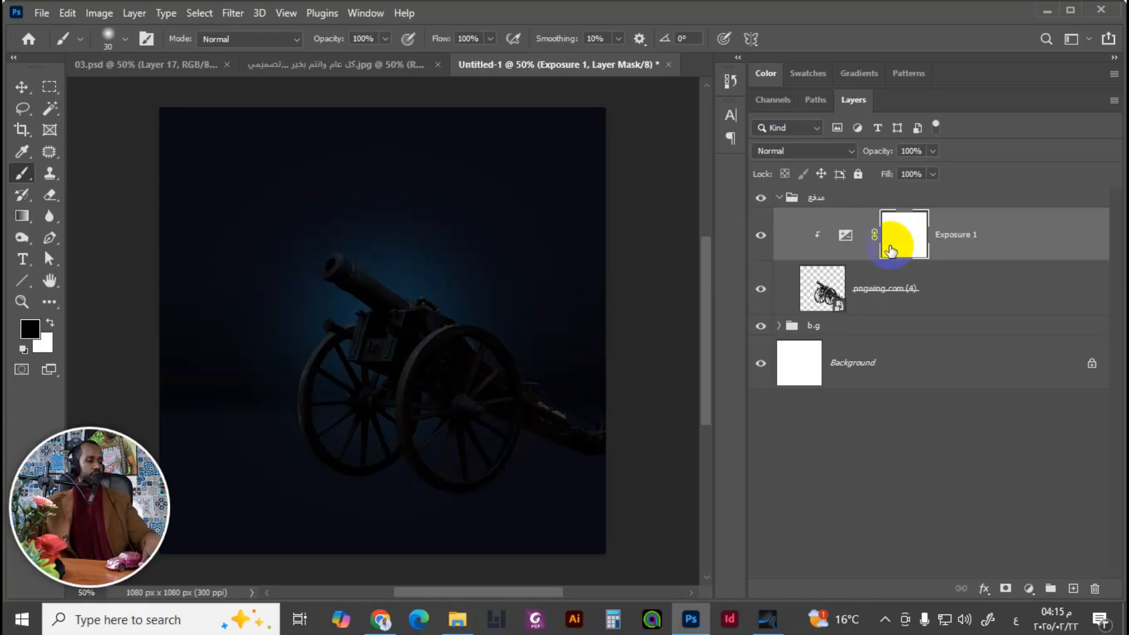
pyautogui.moveTo(888, 251); pyautogui.dragTo(911, 250)
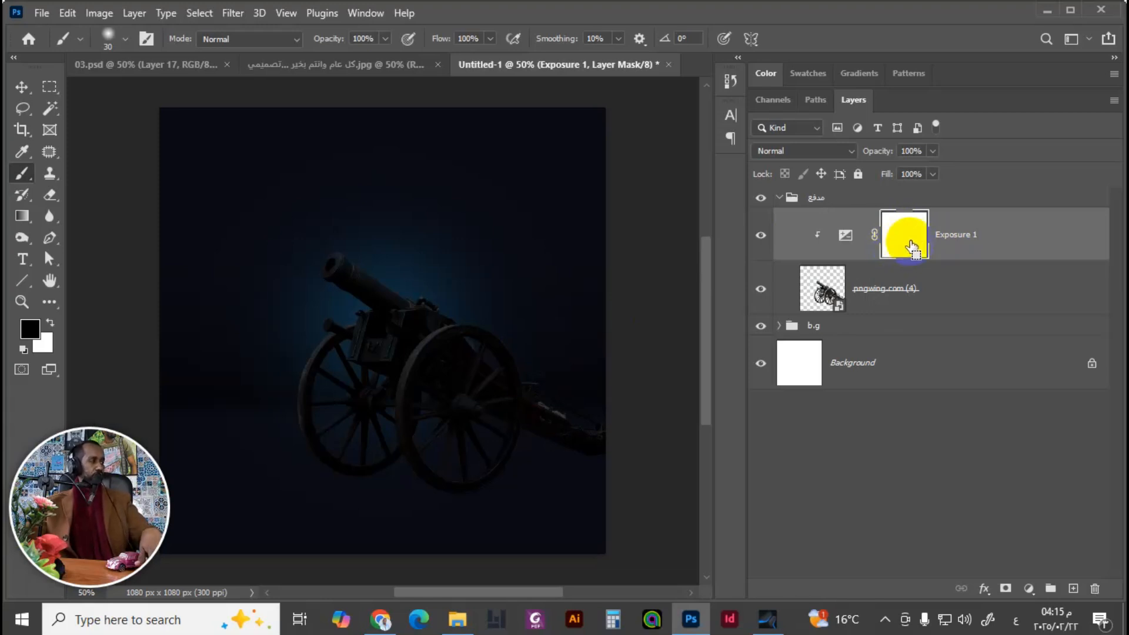
pyautogui.hotkey('ctrl', 'i')
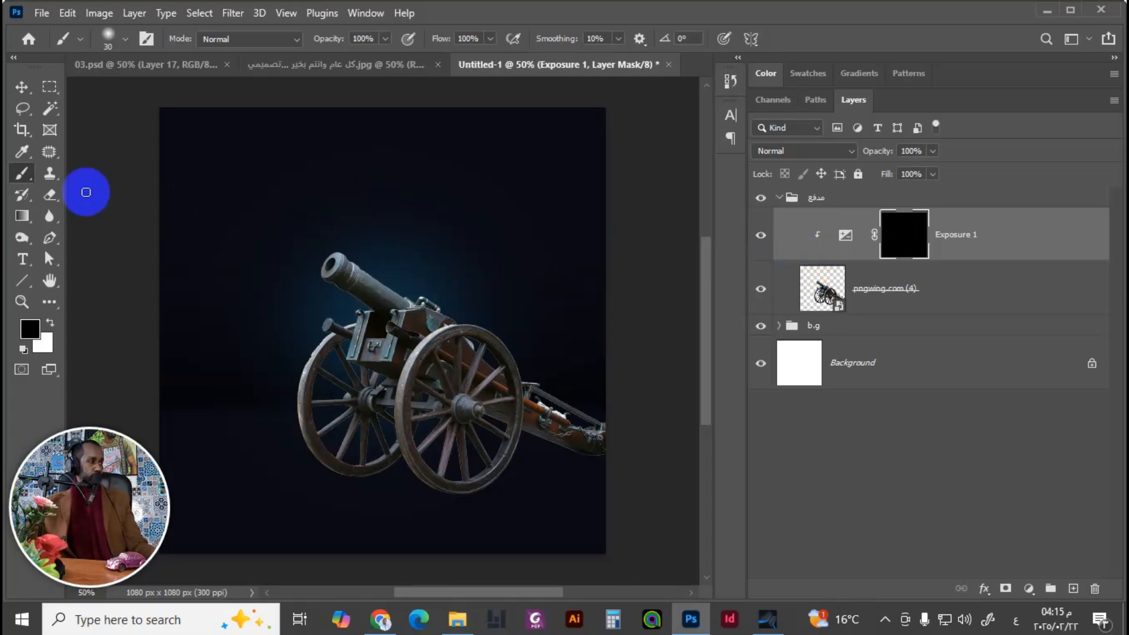
# Step: Set the brush to white at 300 px, try a stroke over the cannon on the Exposure 1 mask, and undo it
pyautogui.click(49, 327)
pyautogui.click(49, 325)
pyautogui.press(']')
pyautogui.press(']')
pyautogui.press(']')
pyautogui.press(']')
pyautogui.press(']')
pyautogui.press(']')
pyautogui.press(']')
pyautogui.moveTo(388, 312)
pyautogui.mouseDown()
pyautogui.moveTo(409, 325)
pyautogui.moveTo(399, 314)
pyautogui.moveTo(503, 361)
pyautogui.moveTo(531, 387)
pyautogui.moveTo(526, 424)
pyautogui.moveTo(388, 398)
pyautogui.moveTo(406, 448)
pyautogui.mouseUp()
pyautogui.hotkey('ctrl', 'z')
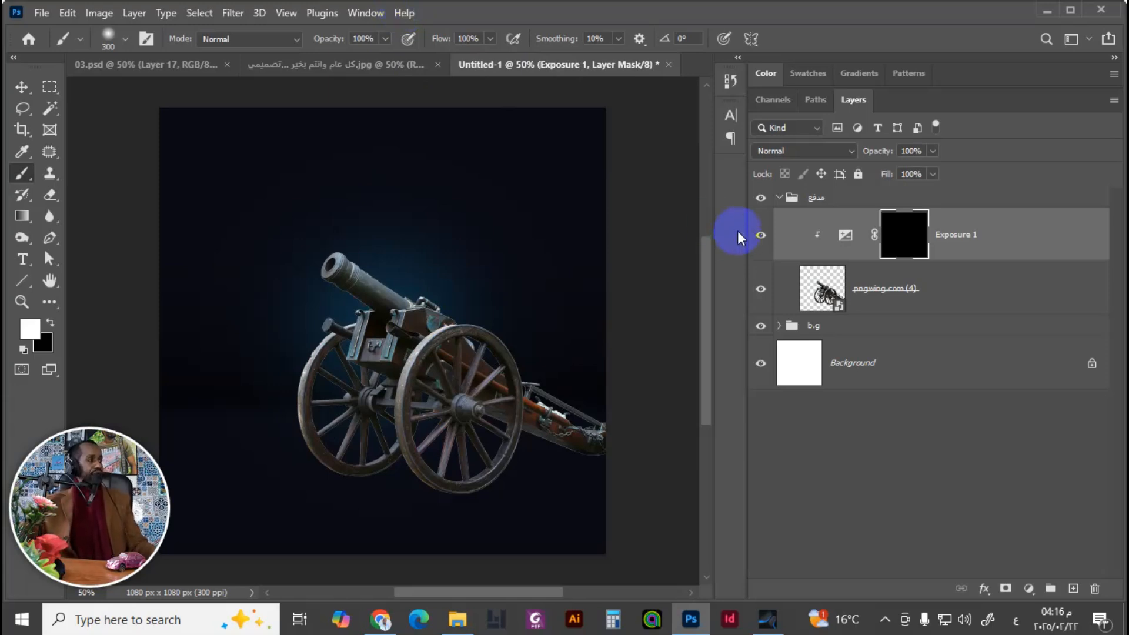
# Step: Paint a white stroke near the mask's upper-right corner and turn on pen pressure control for brush opacity and size
pyautogui.moveTo(536, 147)
pyautogui.mouseDown()
pyautogui.moveTo(498, 153)
pyautogui.moveTo(478, 137)
pyautogui.moveTo(488, 93)
pyautogui.moveTo(430, 82)
pyautogui.mouseUp()
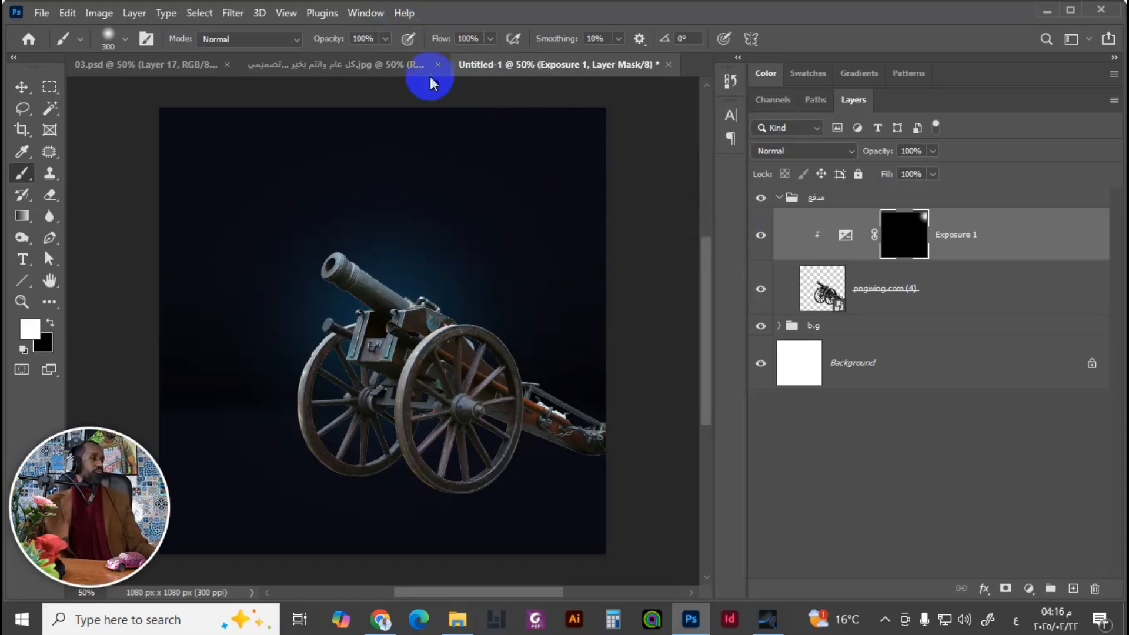
pyautogui.click(411, 41)
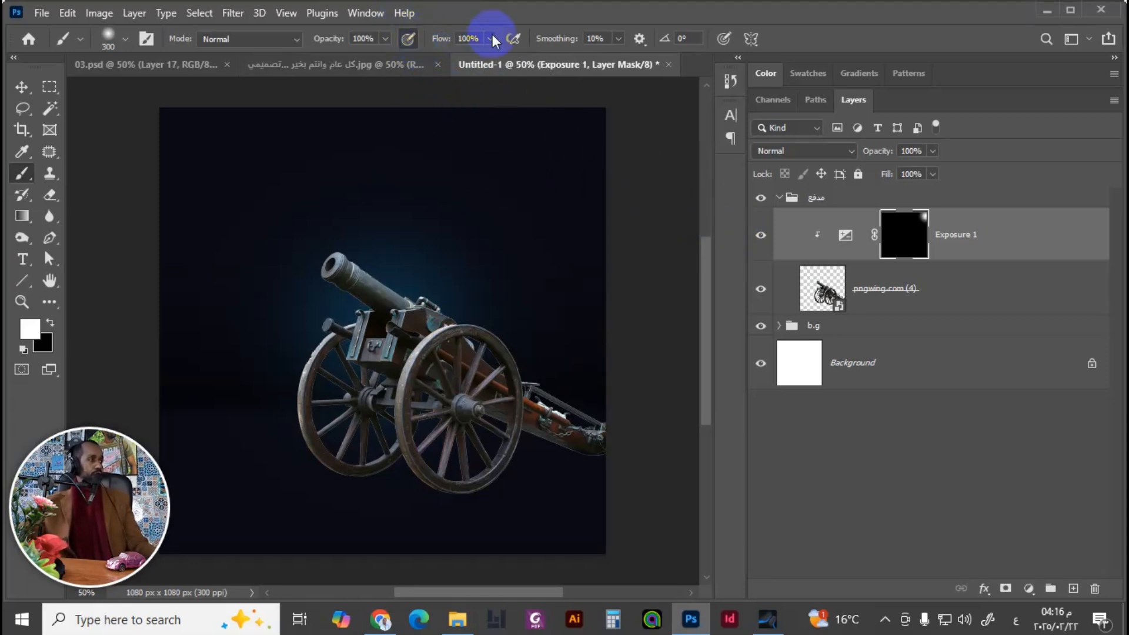
pyautogui.click(724, 40)
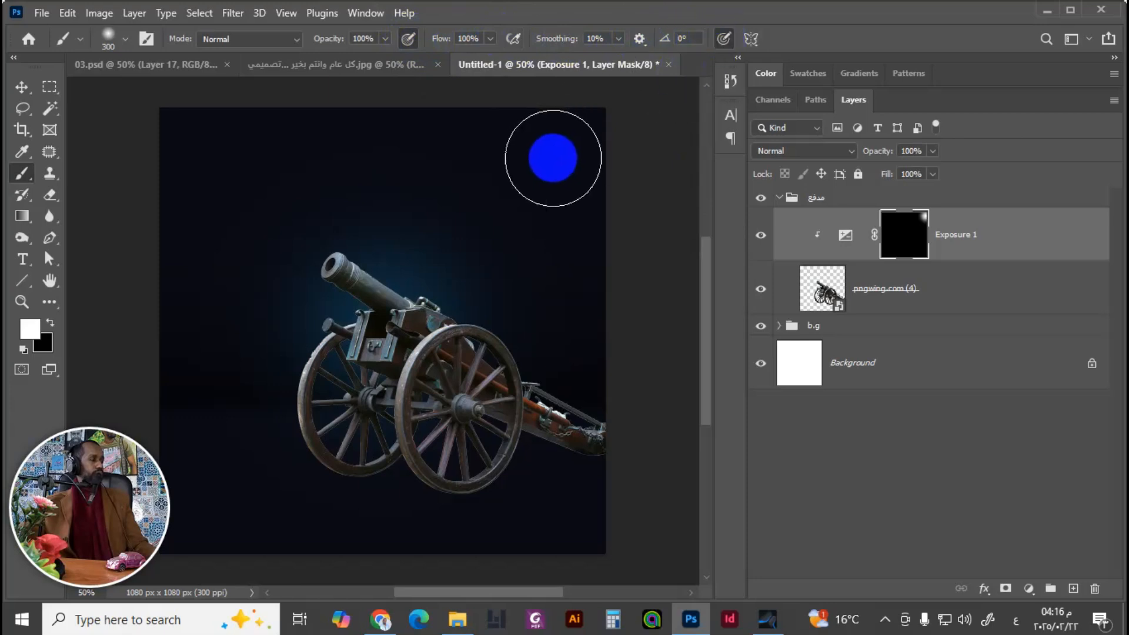
# Step: Turn on the brush's airbrush build-up and set its flow to 78% and its opacity to 56%
pyautogui.click(513, 40)
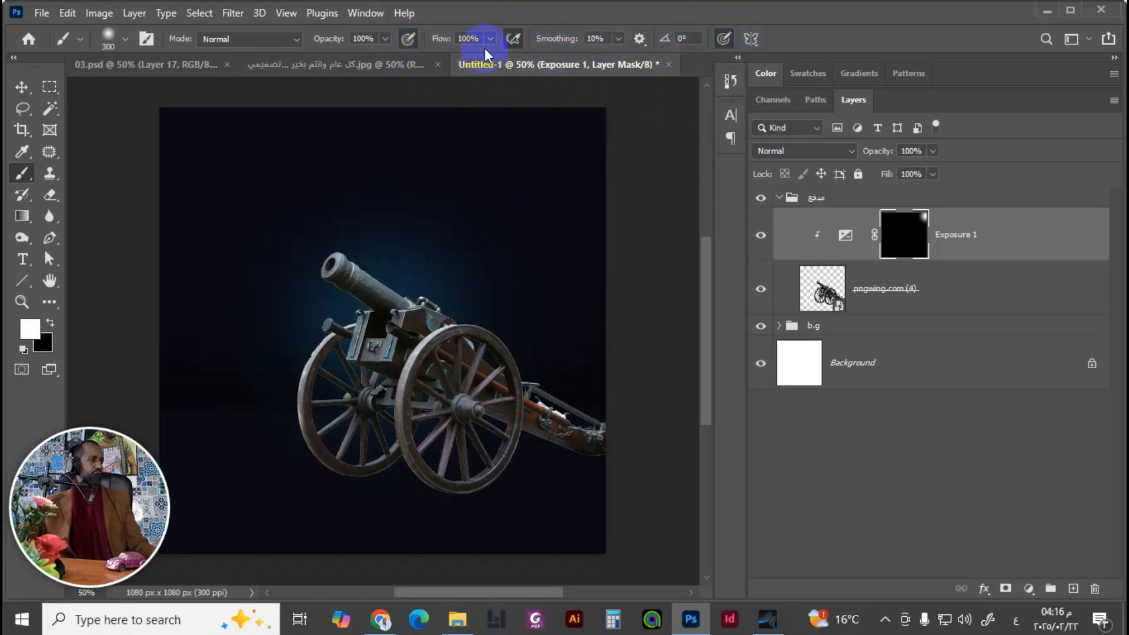
pyautogui.click(488, 39)
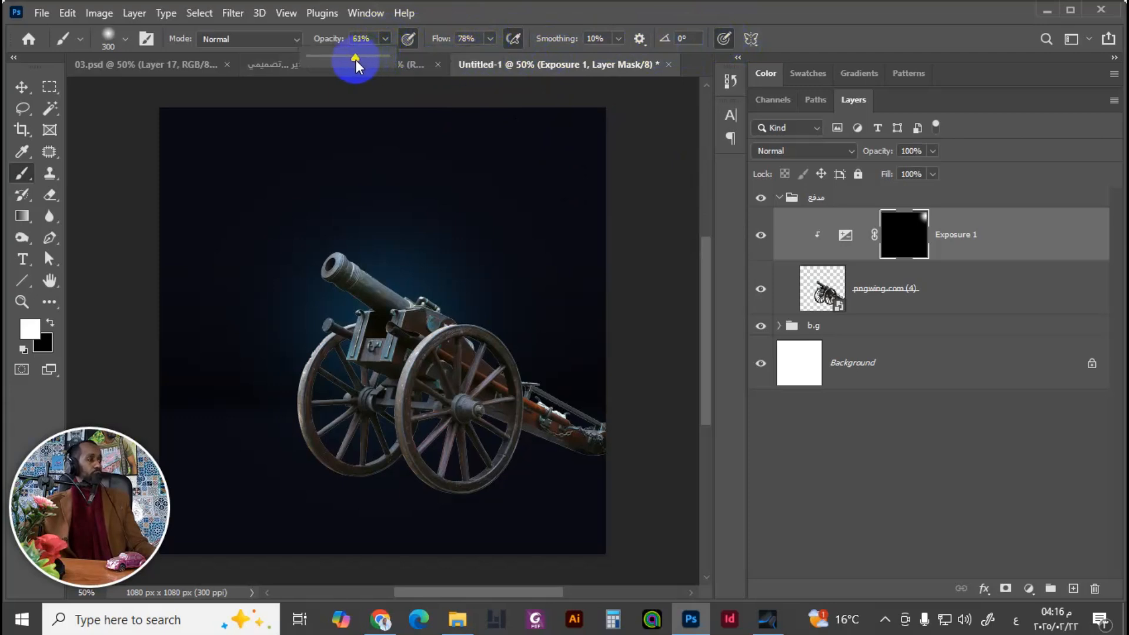
pyautogui.moveTo(355, 60); pyautogui.dragTo(351, 59)
# Step: Paint soft white dabs on the Exposure 1 mask over the lower barrel and the middle of the carriage
pyautogui.click(404, 310)
pyautogui.click(386, 305)
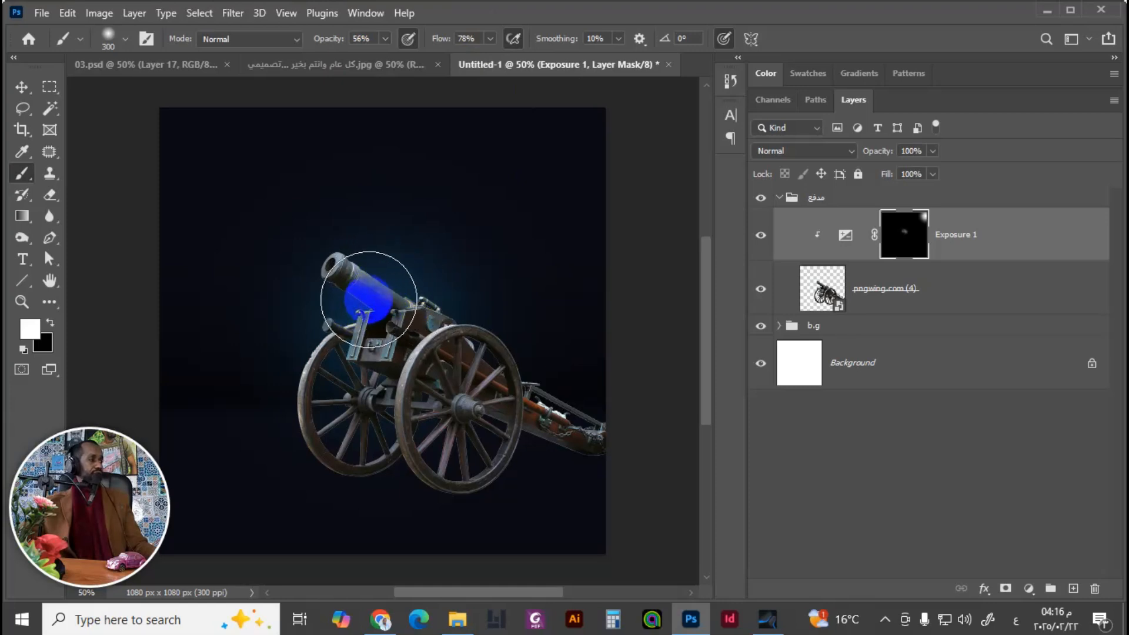
pyautogui.click(386, 303)
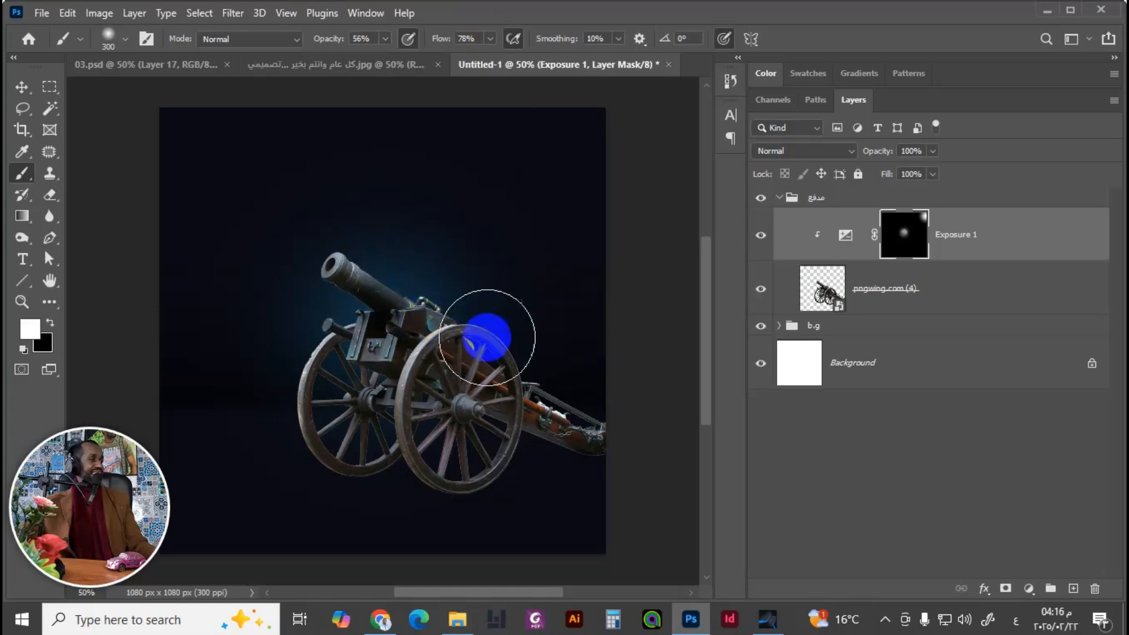
pyautogui.click(438, 325)
pyautogui.click(459, 330)
pyautogui.click(492, 353)
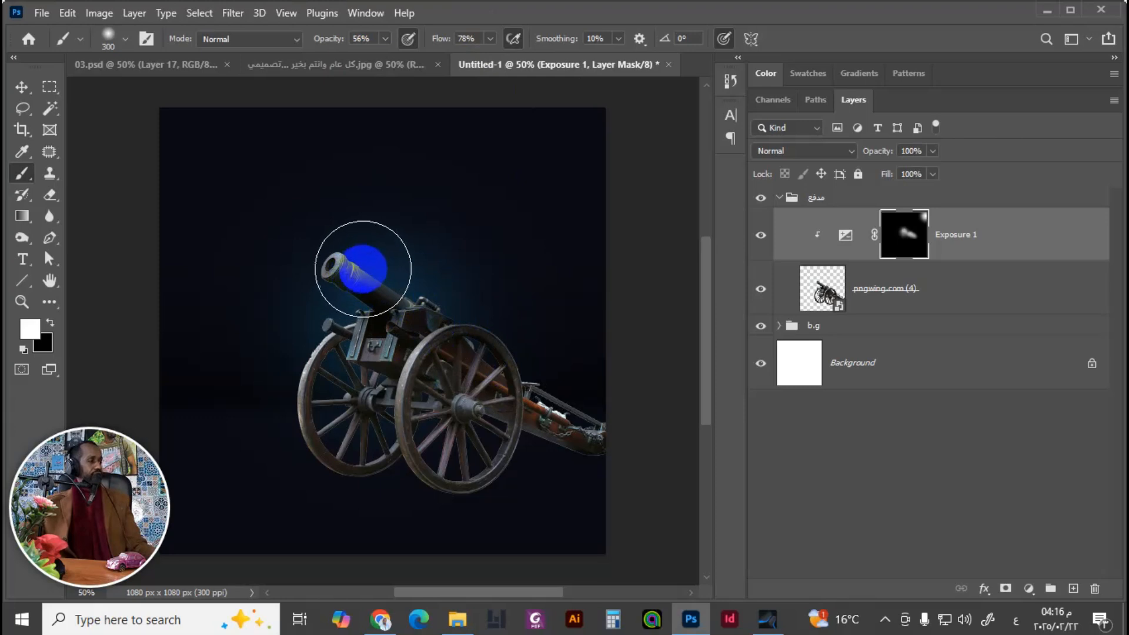
# Step: Extend the white painting on the Exposure 1 mask along the barrel's upper side, the rear trail and both wheels
pyautogui.click(406, 245)
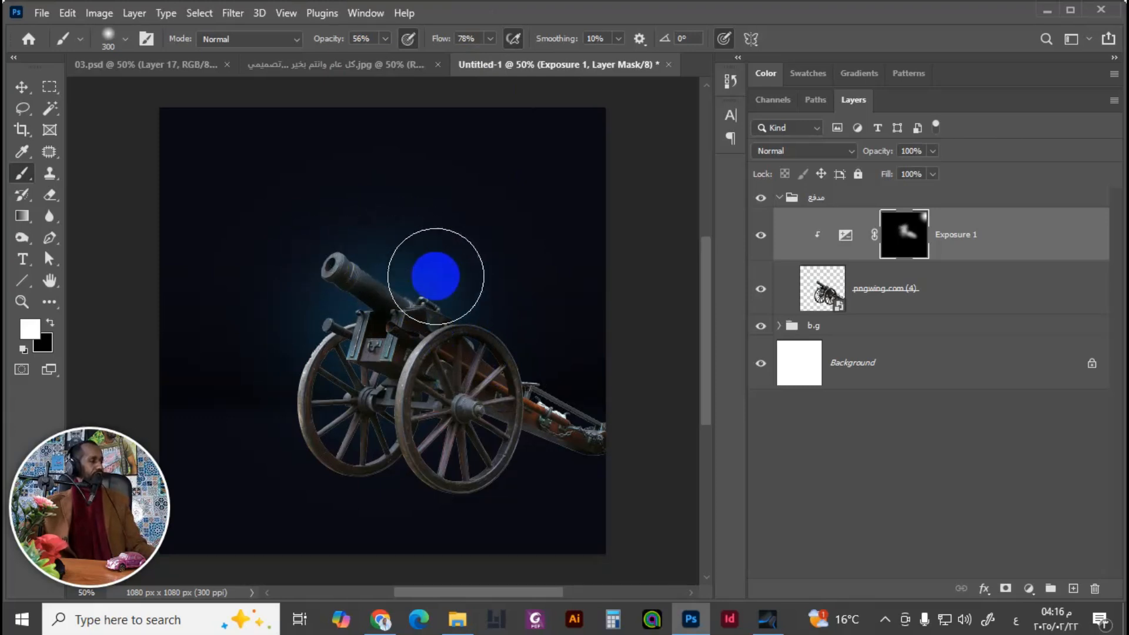
pyautogui.click(436, 275)
pyautogui.click(459, 300)
pyautogui.click(547, 375)
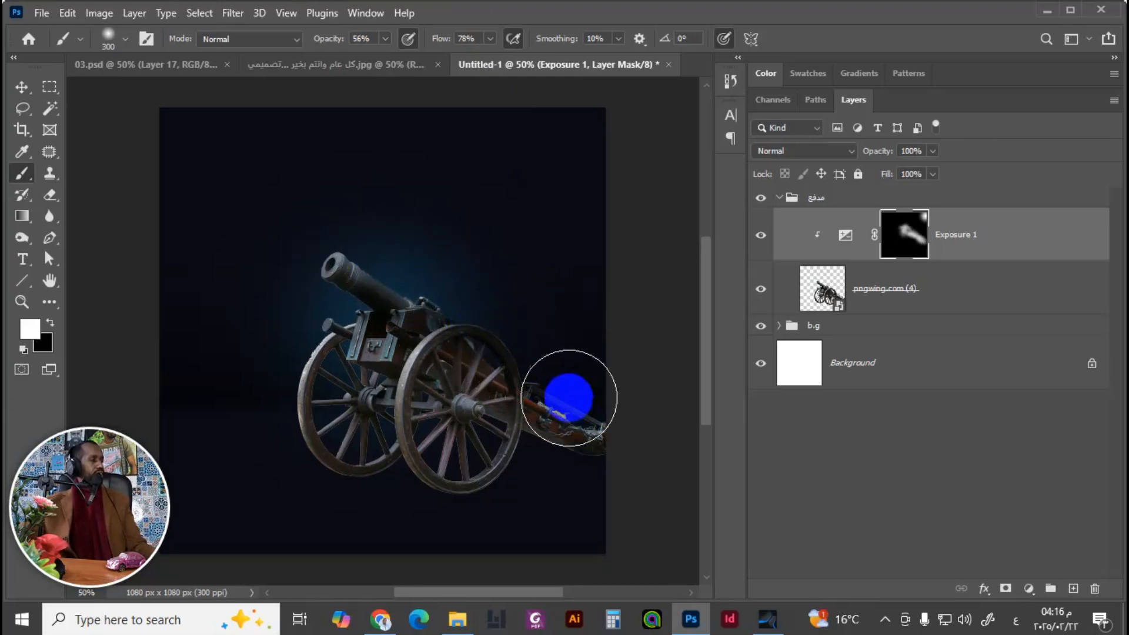
pyautogui.moveTo(550, 417)
pyautogui.mouseDown()
pyautogui.moveTo(449, 380)
pyautogui.moveTo(496, 375)
pyautogui.moveTo(473, 447)
pyautogui.moveTo(472, 418)
pyautogui.moveTo(452, 425)
pyautogui.moveTo(472, 385)
pyautogui.moveTo(438, 433)
pyautogui.moveTo(435, 382)
pyautogui.moveTo(406, 380)
pyautogui.moveTo(466, 383)
pyautogui.moveTo(442, 433)
pyautogui.moveTo(446, 393)
pyautogui.moveTo(440, 451)
pyautogui.moveTo(465, 474)
pyautogui.moveTo(510, 458)
pyautogui.moveTo(514, 412)
pyautogui.moveTo(468, 465)
pyautogui.moveTo(419, 439)
pyautogui.moveTo(480, 462)
pyautogui.moveTo(364, 452)
pyautogui.moveTo(338, 426)
pyautogui.moveTo(344, 442)
pyautogui.moveTo(329, 426)
pyautogui.moveTo(349, 442)
pyautogui.moveTo(332, 373)
pyautogui.moveTo(385, 447)
pyautogui.moveTo(346, 428)
pyautogui.moveTo(380, 442)
pyautogui.moveTo(355, 394)
pyautogui.moveTo(353, 304)
pyautogui.moveTo(338, 280)
pyautogui.moveTo(352, 276)
pyautogui.moveTo(371, 286)
pyautogui.moveTo(337, 316)
pyautogui.moveTo(389, 405)
pyautogui.moveTo(406, 446)
pyautogui.moveTo(397, 462)
pyautogui.moveTo(484, 483)
pyautogui.moveTo(547, 407)
pyautogui.moveTo(575, 440)
pyautogui.moveTo(616, 444)
pyautogui.moveTo(469, 364)
pyautogui.moveTo(402, 305)
pyautogui.moveTo(369, 275)
pyautogui.moveTo(351, 224)
pyautogui.moveTo(320, 214)
pyautogui.moveTo(347, 210)
pyautogui.moveTo(351, 222)
pyautogui.moveTo(343, 206)
pyautogui.moveTo(335, 220)
pyautogui.moveTo(468, 277)
pyautogui.moveTo(360, 341)
pyautogui.moveTo(345, 411)
pyautogui.moveTo(370, 449)
pyautogui.moveTo(335, 408)
pyautogui.moveTo(358, 414)
pyautogui.moveTo(373, 381)
pyautogui.moveTo(367, 411)
pyautogui.moveTo(469, 456)
pyautogui.moveTo(411, 414)
pyautogui.moveTo(441, 365)
pyautogui.moveTo(474, 356)
pyautogui.moveTo(429, 303)
pyautogui.moveTo(378, 300)
pyautogui.moveTo(469, 307)
pyautogui.moveTo(415, 291)
pyautogui.moveTo(382, 257)
pyautogui.moveTo(467, 302)
pyautogui.moveTo(517, 313)
pyautogui.moveTo(352, 328)
pyautogui.moveTo(361, 433)
pyautogui.moveTo(396, 468)
pyautogui.moveTo(587, 433)
pyautogui.moveTo(577, 449)
pyautogui.moveTo(522, 416)
pyautogui.moveTo(537, 458)
pyautogui.moveTo(506, 448)
pyautogui.moveTo(518, 450)
pyautogui.moveTo(516, 436)
pyautogui.moveTo(500, 479)
pyautogui.moveTo(448, 493)
pyautogui.moveTo(355, 464)
pyautogui.moveTo(319, 438)
pyautogui.moveTo(328, 453)
pyautogui.moveTo(325, 433)
pyautogui.moveTo(357, 449)
pyautogui.moveTo(391, 441)
pyautogui.moveTo(338, 417)
pyautogui.mouseUp()
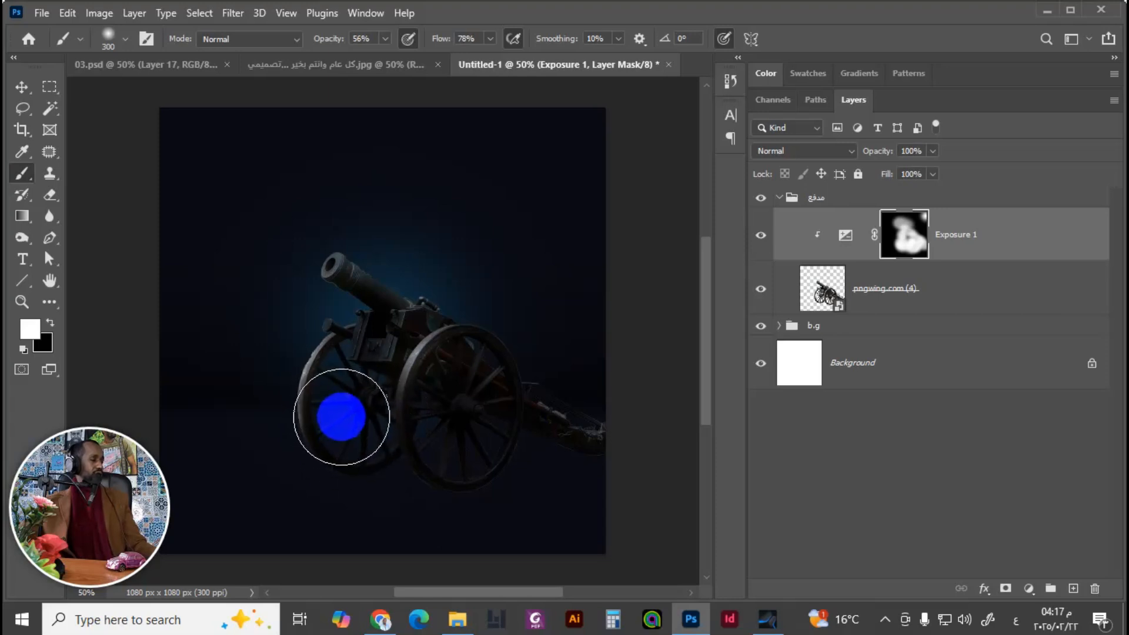
pyautogui.moveTo(337, 411)
pyautogui.mouseDown()
pyautogui.moveTo(388, 455)
pyautogui.moveTo(440, 454)
pyautogui.moveTo(452, 439)
pyautogui.moveTo(459, 389)
pyautogui.moveTo(381, 309)
pyautogui.moveTo(379, 263)
pyautogui.moveTo(404, 256)
pyautogui.moveTo(494, 314)
pyautogui.moveTo(456, 326)
pyautogui.moveTo(457, 380)
pyautogui.moveTo(416, 448)
pyautogui.moveTo(360, 401)
pyautogui.moveTo(371, 462)
pyautogui.moveTo(450, 440)
pyautogui.moveTo(491, 462)
pyautogui.moveTo(574, 439)
pyautogui.moveTo(507, 458)
pyautogui.moveTo(455, 499)
pyautogui.moveTo(455, 489)
pyautogui.moveTo(428, 497)
pyautogui.moveTo(456, 486)
pyautogui.moveTo(351, 485)
pyautogui.moveTo(339, 473)
pyautogui.moveTo(346, 393)
pyautogui.moveTo(345, 406)
pyautogui.moveTo(441, 386)
pyautogui.moveTo(450, 401)
pyautogui.moveTo(390, 338)
pyautogui.moveTo(376, 305)
pyautogui.moveTo(309, 300)
pyautogui.moveTo(438, 250)
pyautogui.moveTo(417, 266)
pyautogui.moveTo(429, 273)
pyautogui.moveTo(410, 256)
pyautogui.moveTo(555, 336)
pyautogui.moveTo(590, 402)
pyautogui.moveTo(392, 435)
pyautogui.moveTo(372, 452)
pyautogui.moveTo(423, 490)
pyautogui.moveTo(505, 454)
pyautogui.moveTo(442, 483)
pyautogui.moveTo(365, 382)
pyautogui.moveTo(358, 439)
pyautogui.moveTo(375, 381)
pyautogui.moveTo(378, 392)
pyautogui.moveTo(398, 379)
pyautogui.moveTo(390, 321)
pyautogui.moveTo(501, 337)
pyautogui.mouseUp()
# Step: Set Exposure 1 to an exposure of -2.56 and a gamma correction of 0.63, and compare the cannon with it off and on
pyautogui.click(803, 252)
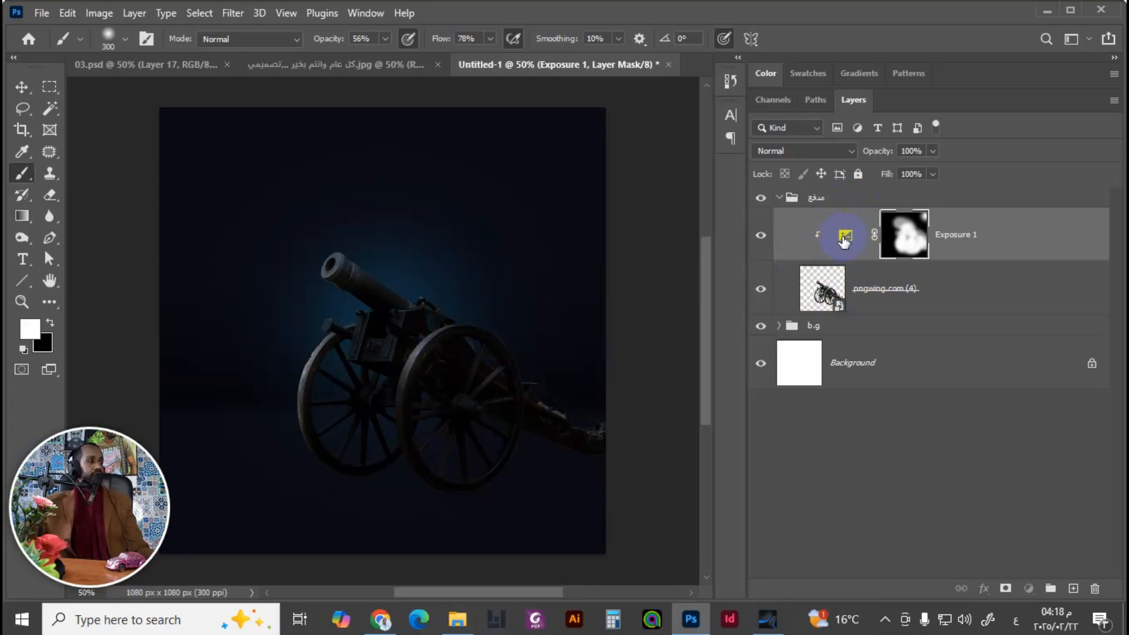
pyautogui.doubleClick(845, 237)
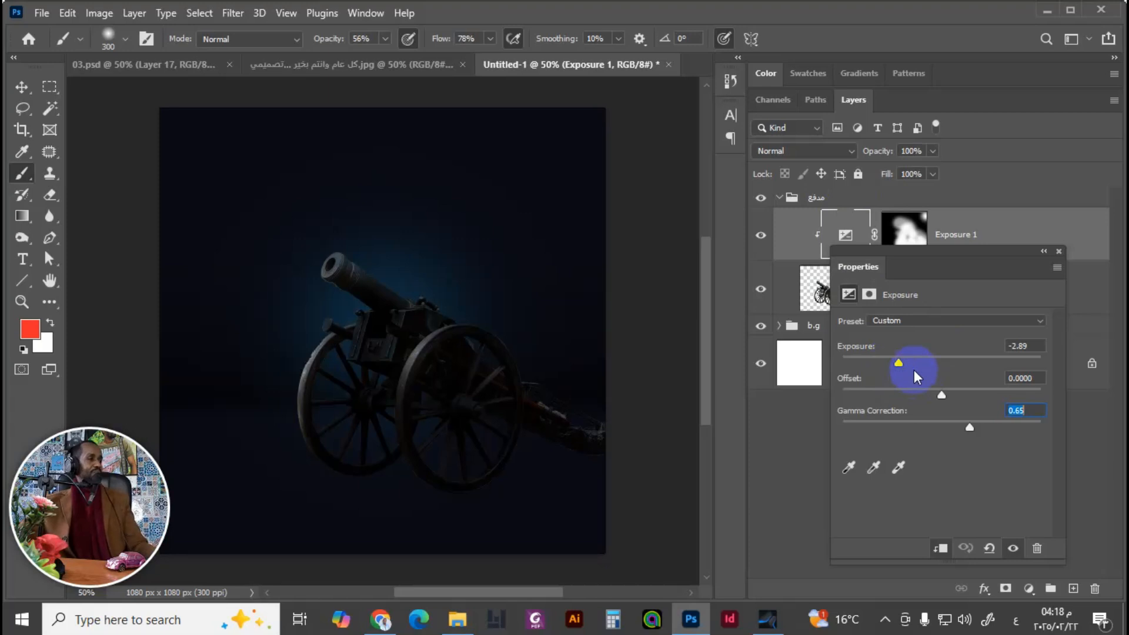
pyautogui.moveTo(898, 364); pyautogui.dragTo(896, 365)
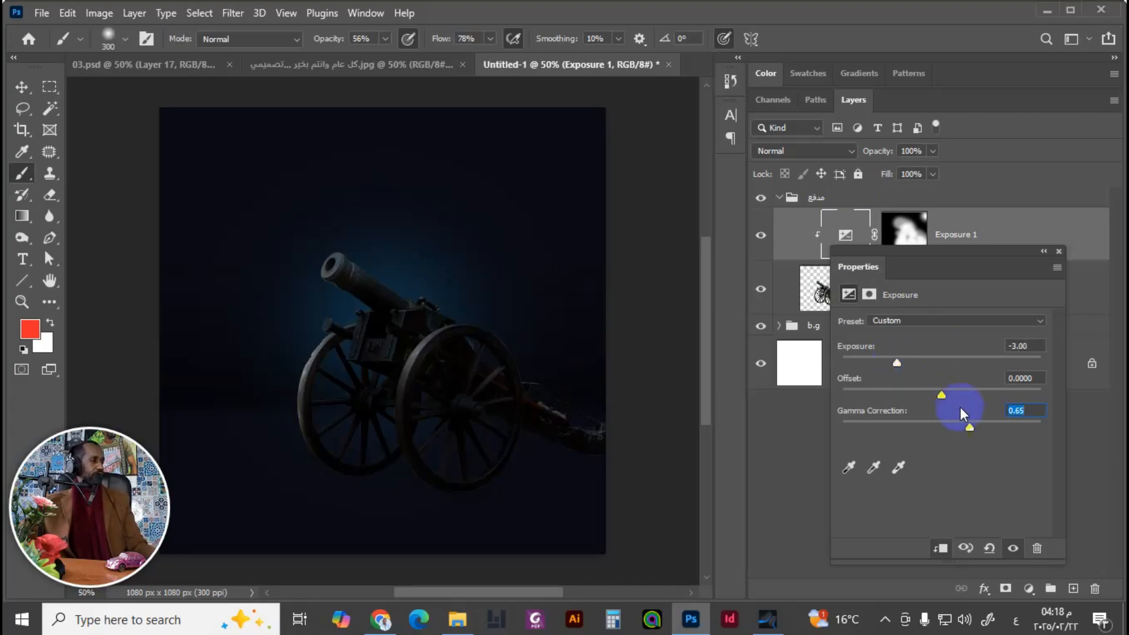
pyautogui.moveTo(972, 428); pyautogui.dragTo(974, 430)
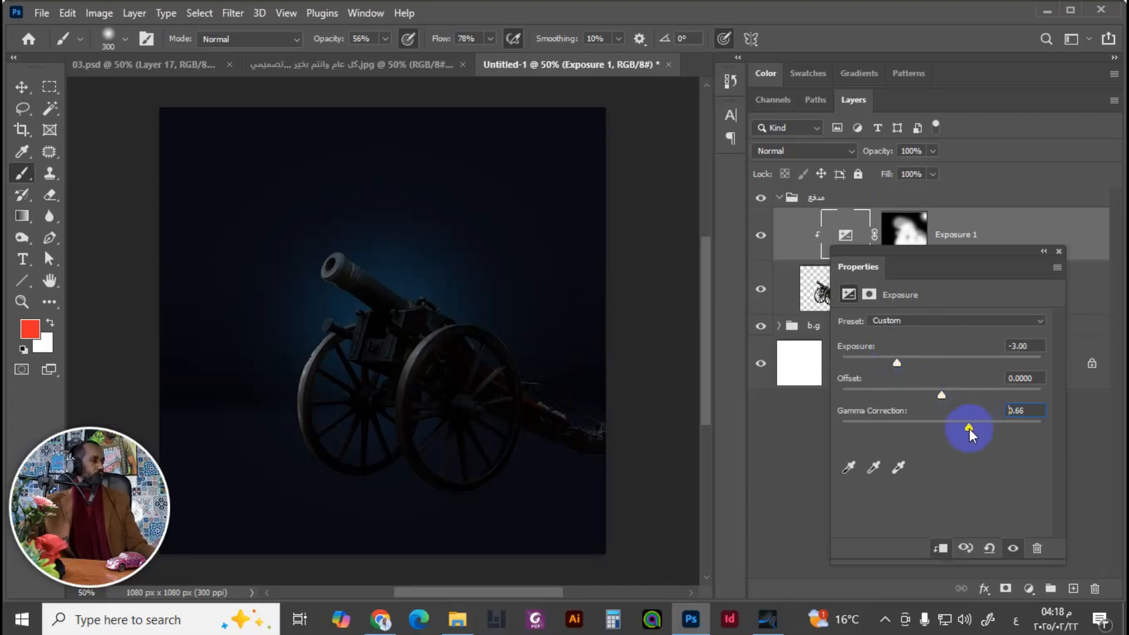
pyautogui.moveTo(946, 399); pyautogui.dragTo(946, 394)
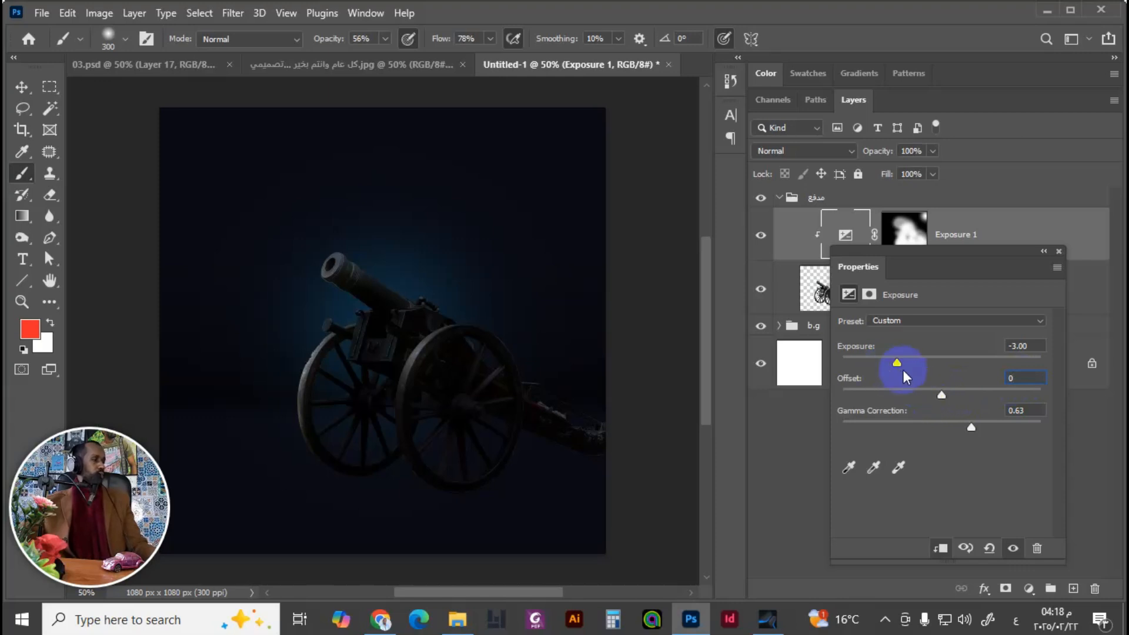
pyautogui.moveTo(898, 364); pyautogui.dragTo(902, 363)
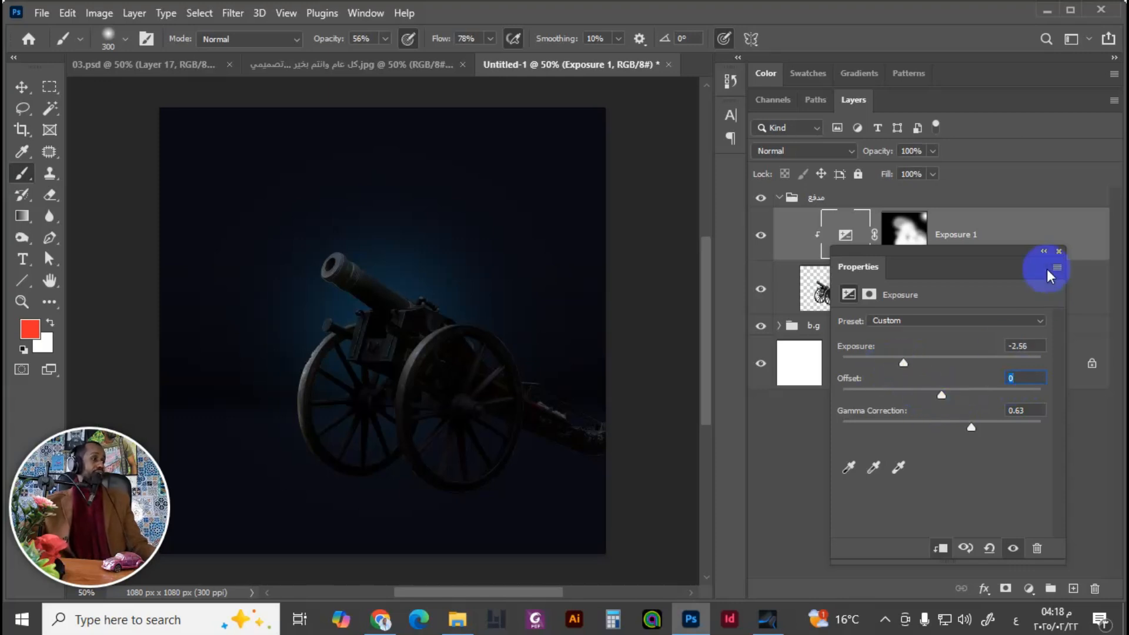
pyautogui.click(1059, 253)
pyautogui.click(760, 235)
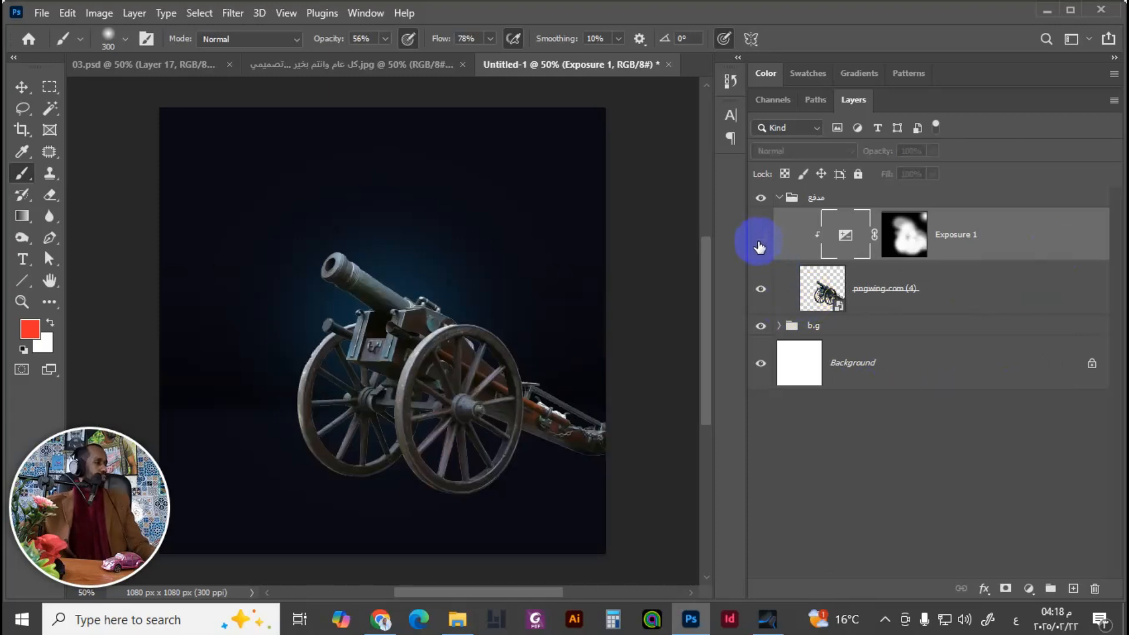
pyautogui.click(760, 235)
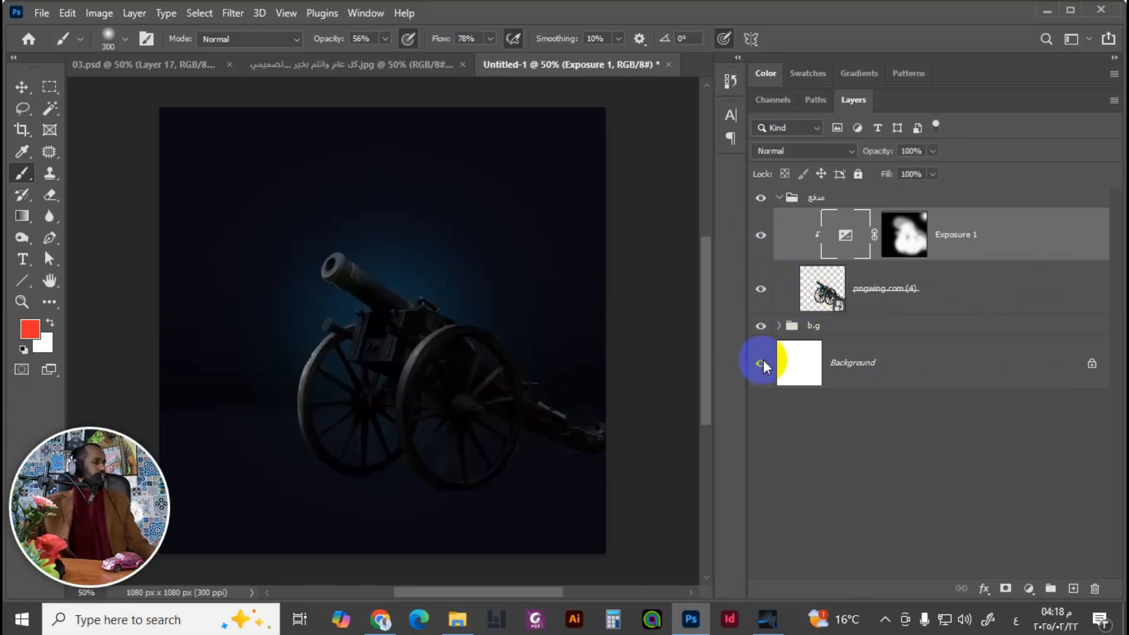
# Step: Save the document in the rec folder as the Photoshop file 04 with Maximize Compatibility on
pyautogui.hotkey('ctrl', 's')
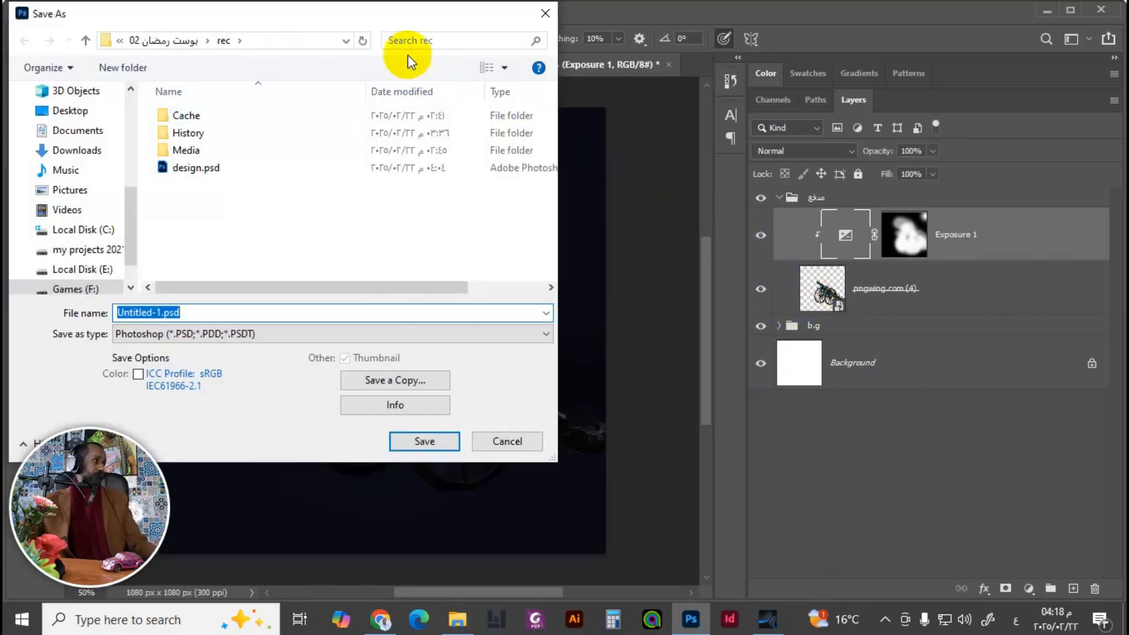
pyautogui.moveTo(379, 20); pyautogui.dragTo(460, 73)
pyautogui.write('02')
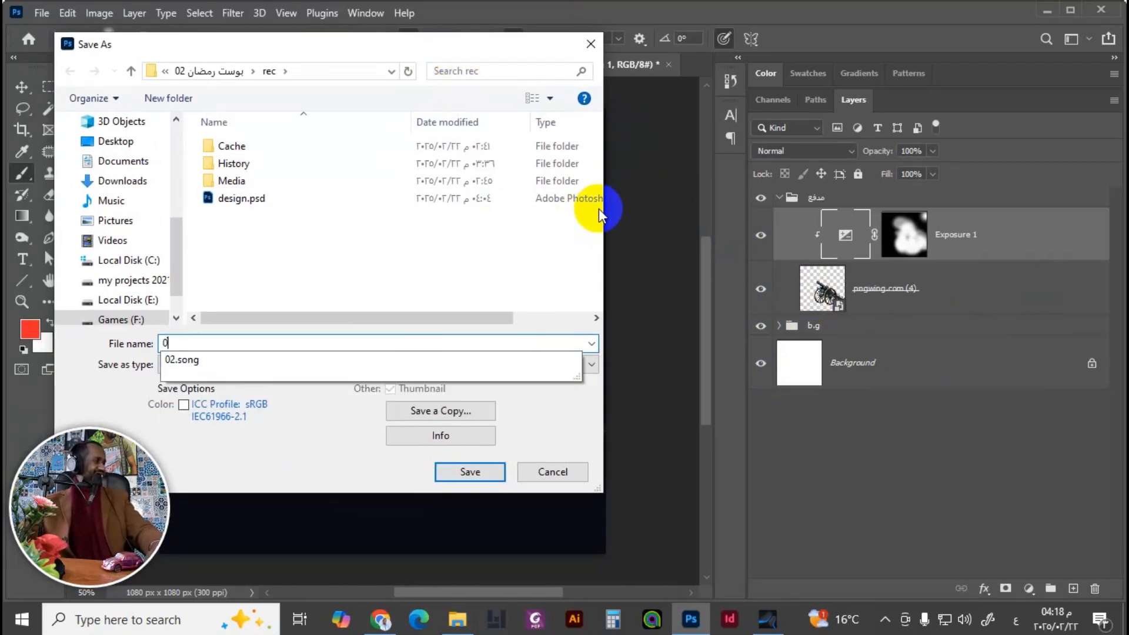
pyautogui.press('BackSpace')
pyautogui.write('3')
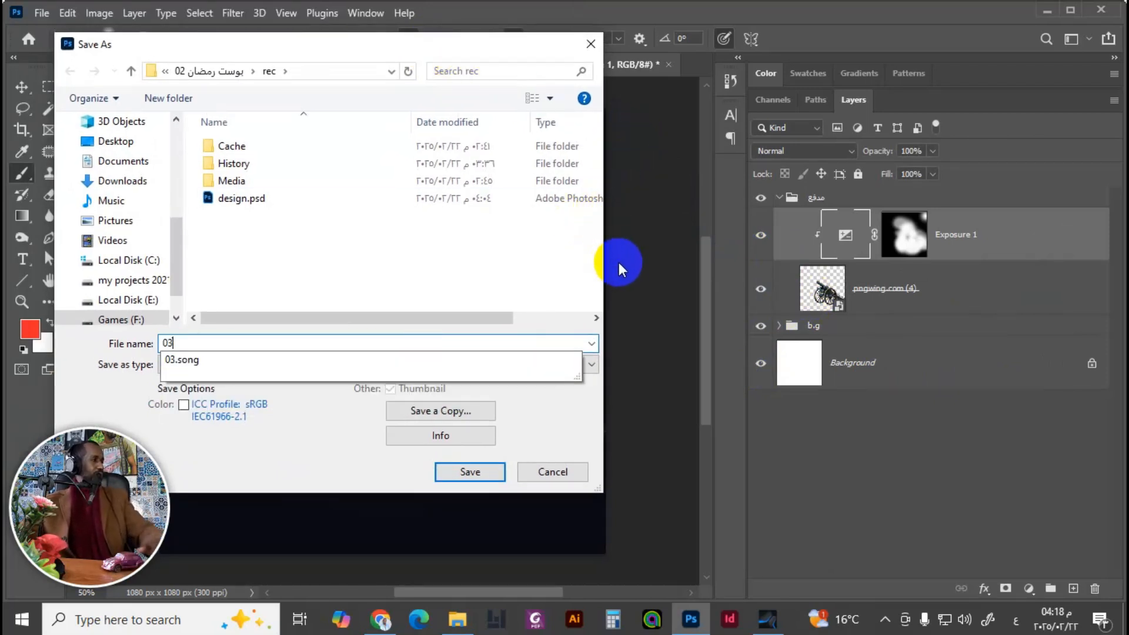
pyautogui.press('BackSpace')
pyautogui.write('4')
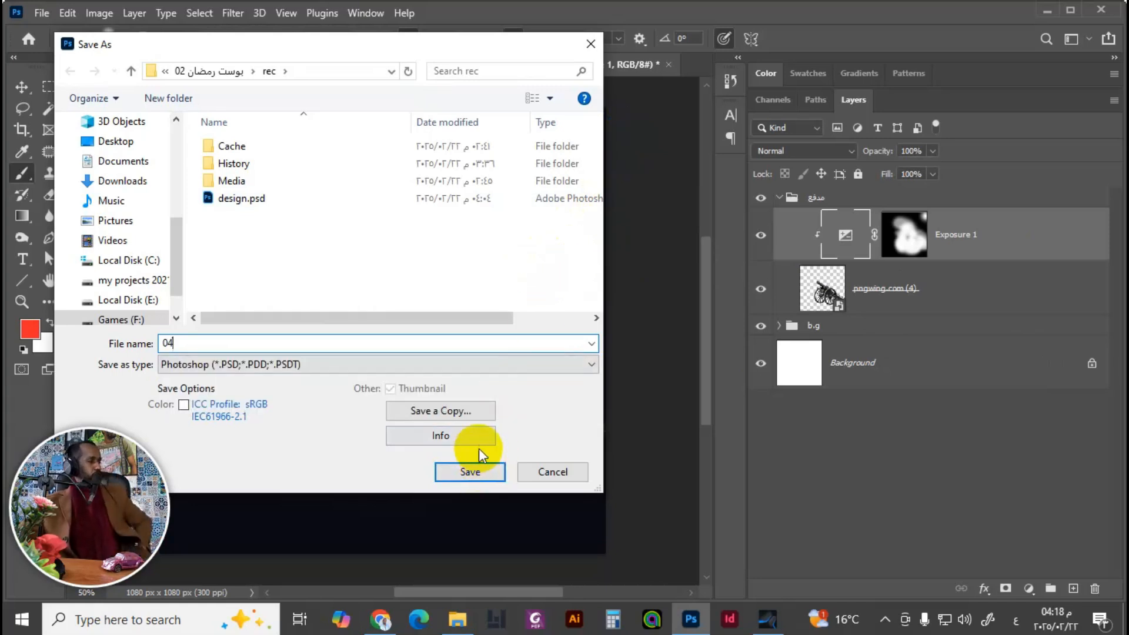
pyautogui.click(471, 469)
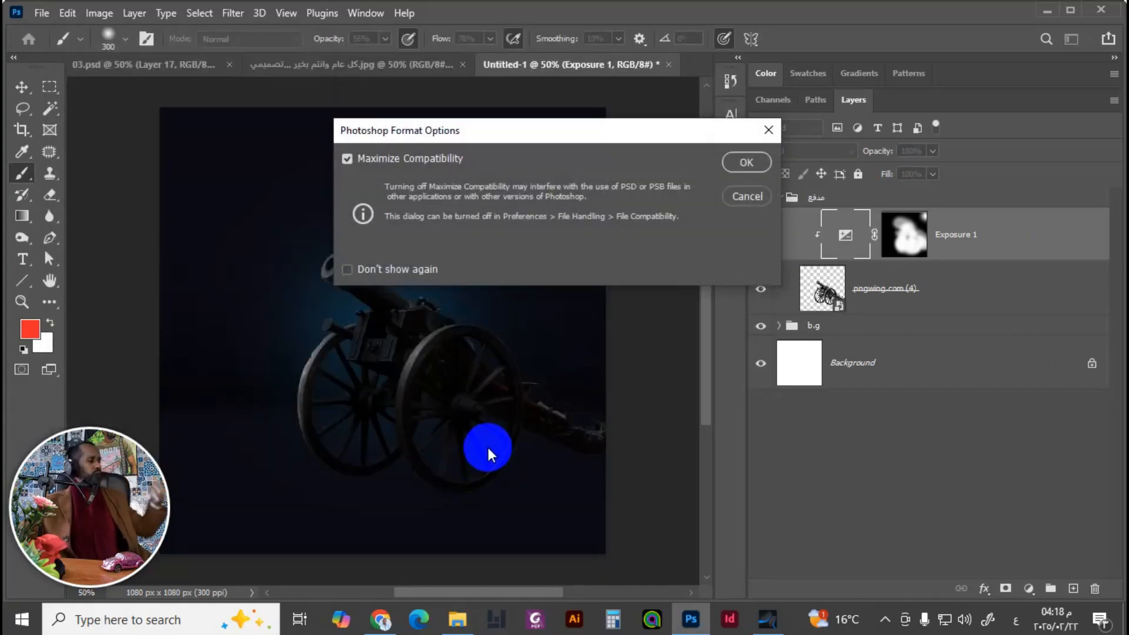
pyautogui.click(744, 163)
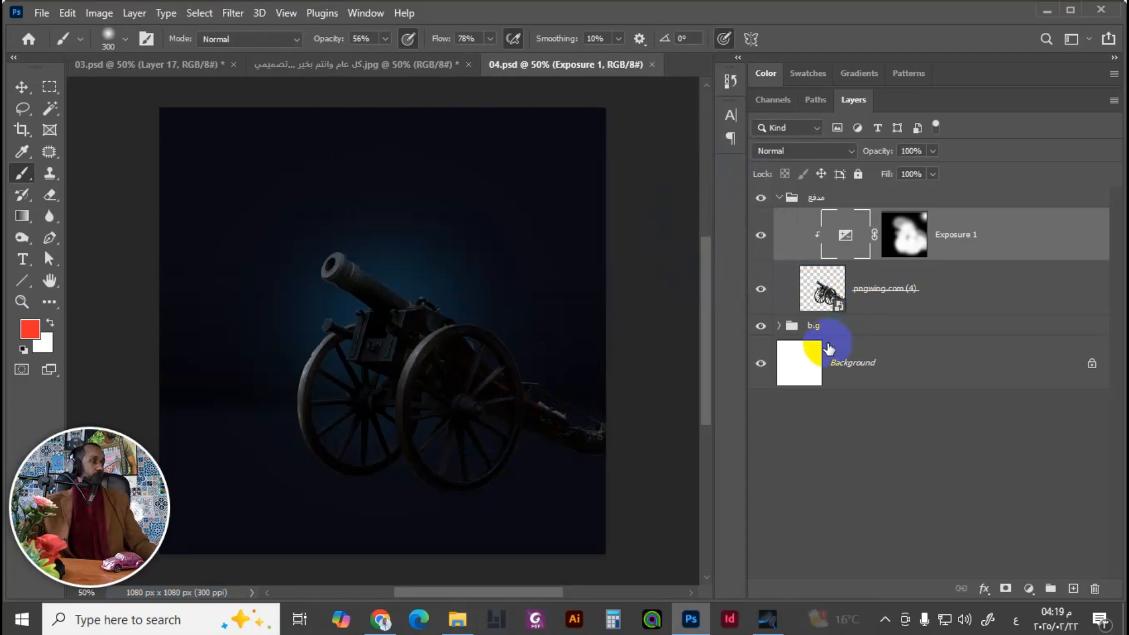
# Step: Add a second Exposure adjustment layer above Exposure 1 and rename it اضاءة
pyautogui.click(1029, 588)
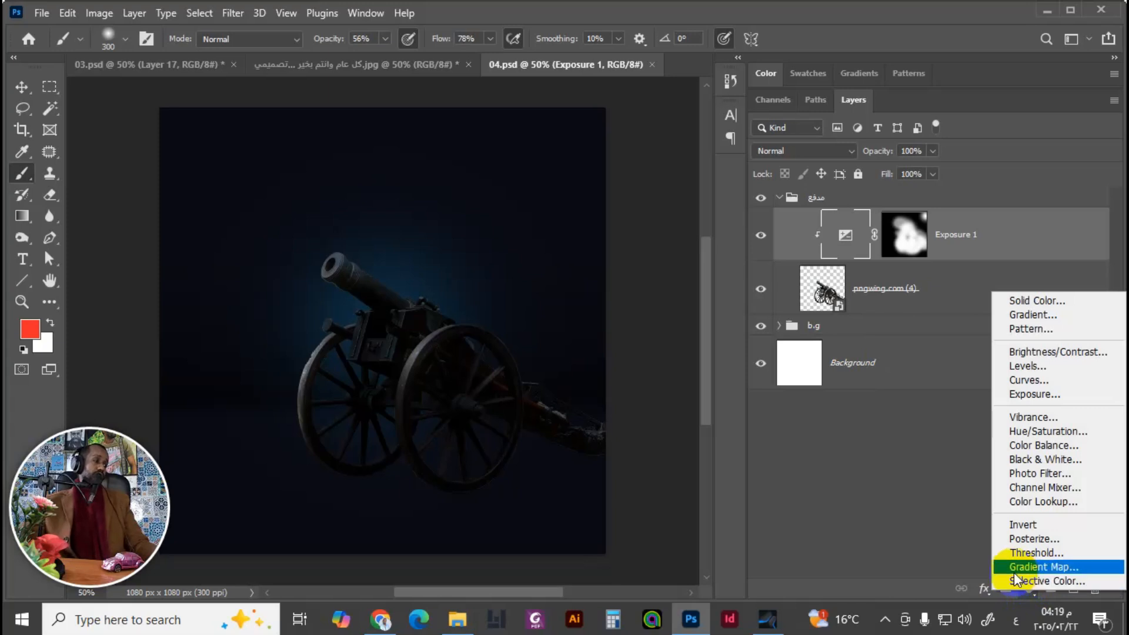
pyautogui.click(1034, 395)
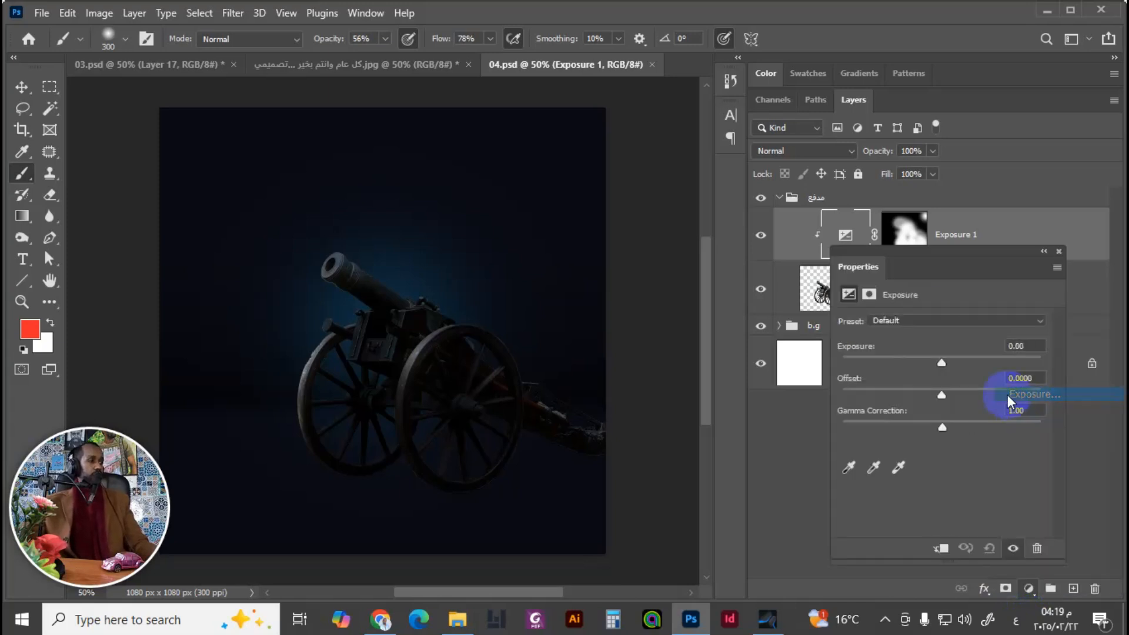
pyautogui.moveTo(969, 262); pyautogui.dragTo(825, 229)
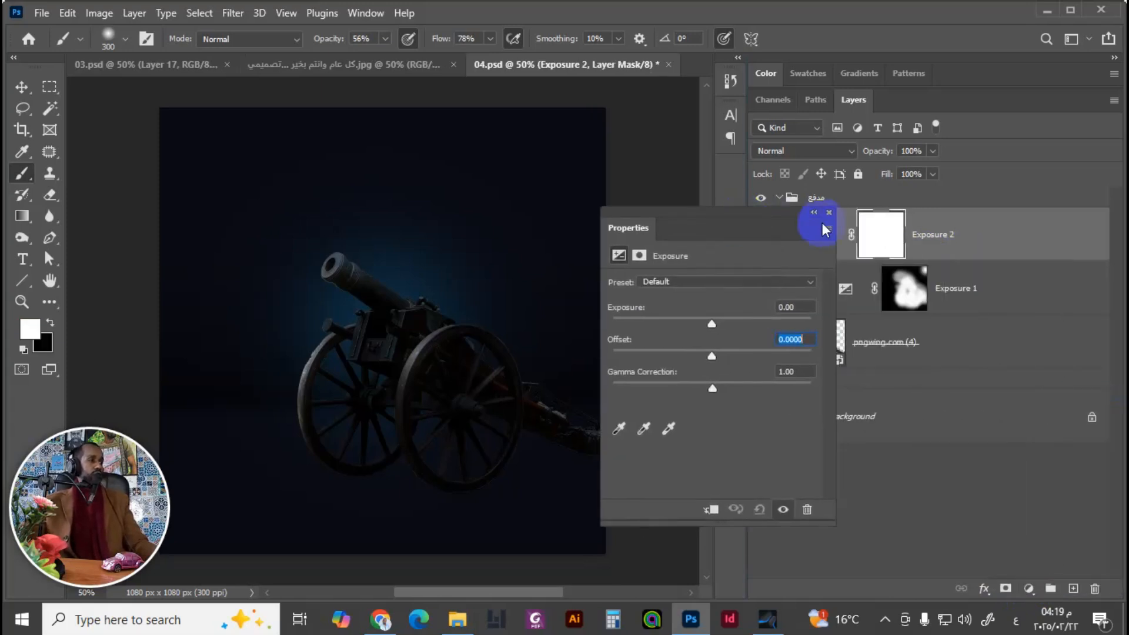
pyautogui.doubleClick(929, 235)
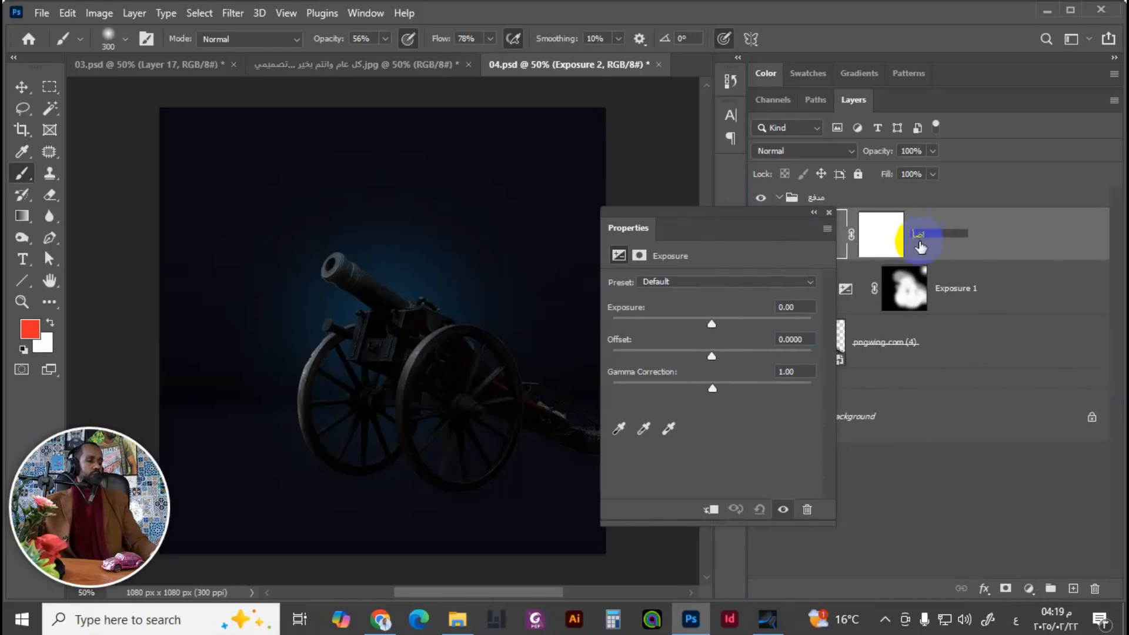
pyautogui.press('Return')
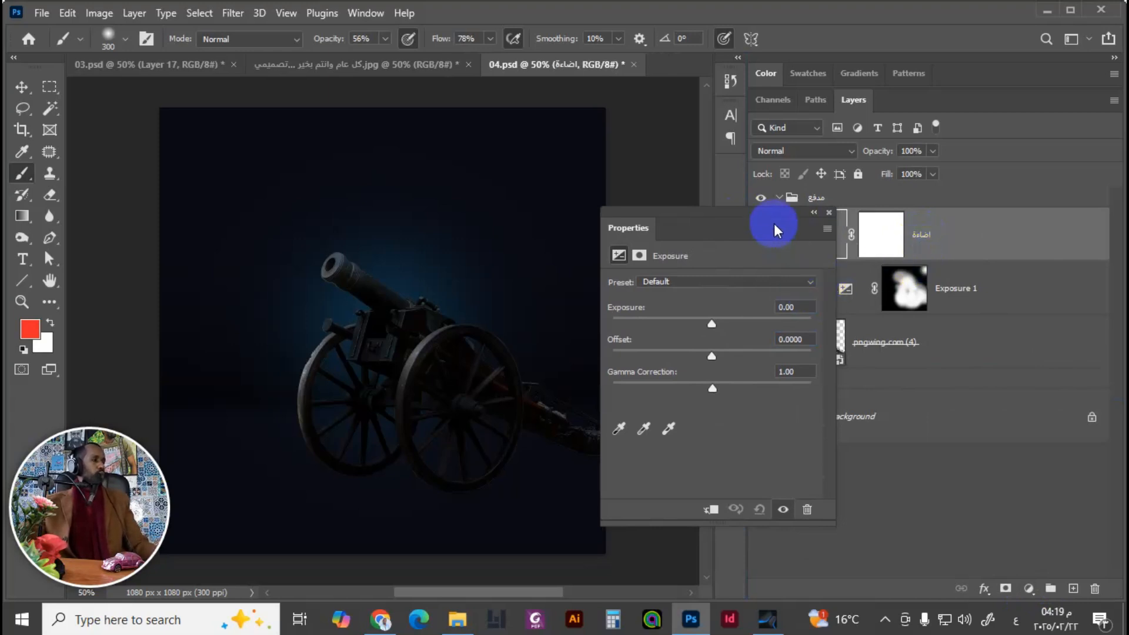
# Step: Clip the اضاءة adjustment to the cannon and set its exposure to +1.78 and gamma correction to 0.80
pyautogui.moveTo(772, 213); pyautogui.dragTo(1016, 283)
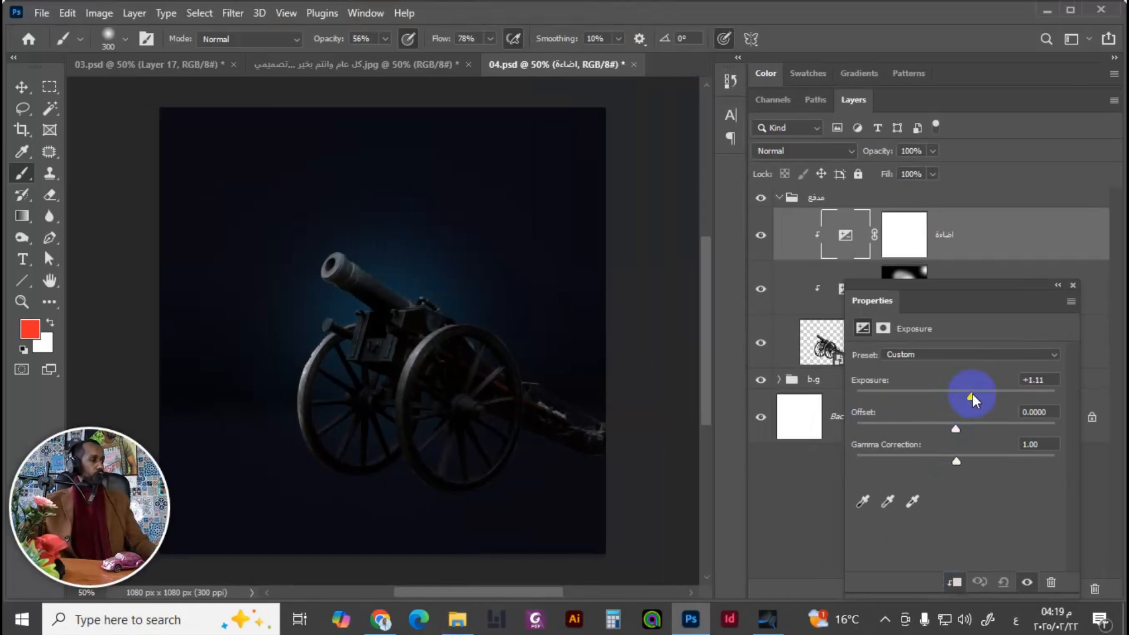
pyautogui.moveTo(980, 399); pyautogui.dragTo(982, 398)
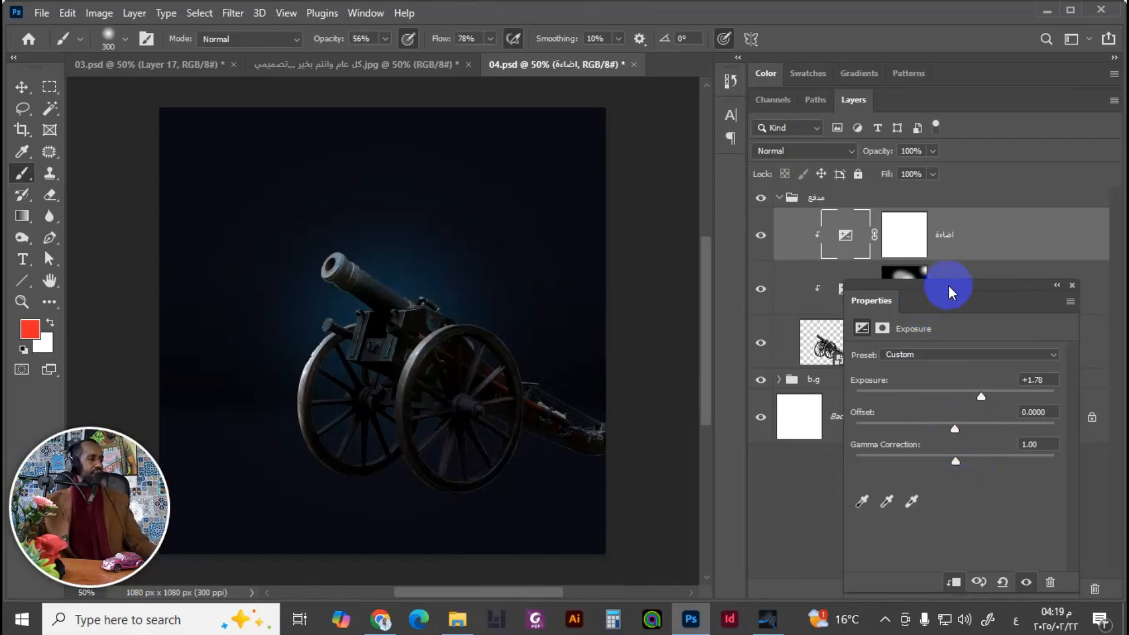
pyautogui.moveTo(948, 285); pyautogui.dragTo(924, 288)
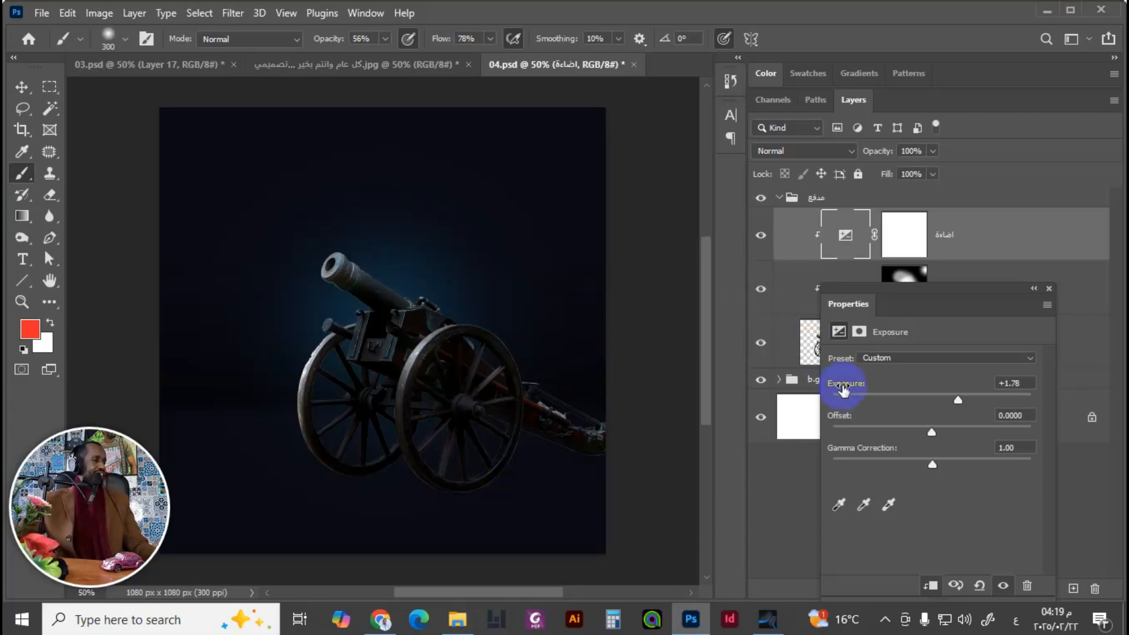
pyautogui.moveTo(939, 464); pyautogui.dragTo(946, 460)
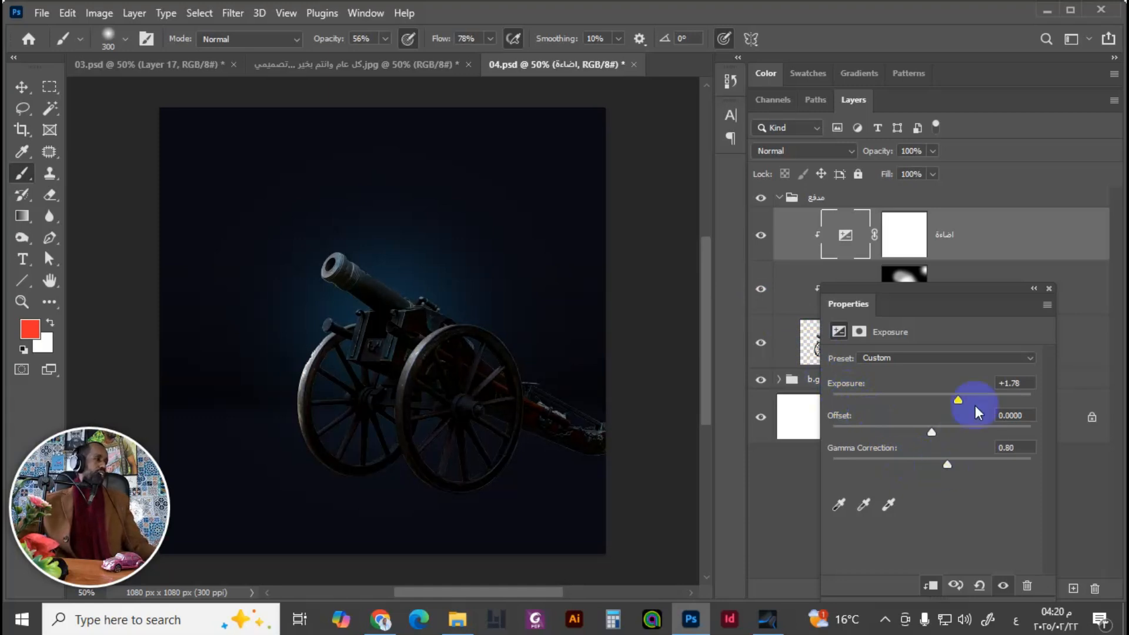
pyautogui.click(1049, 289)
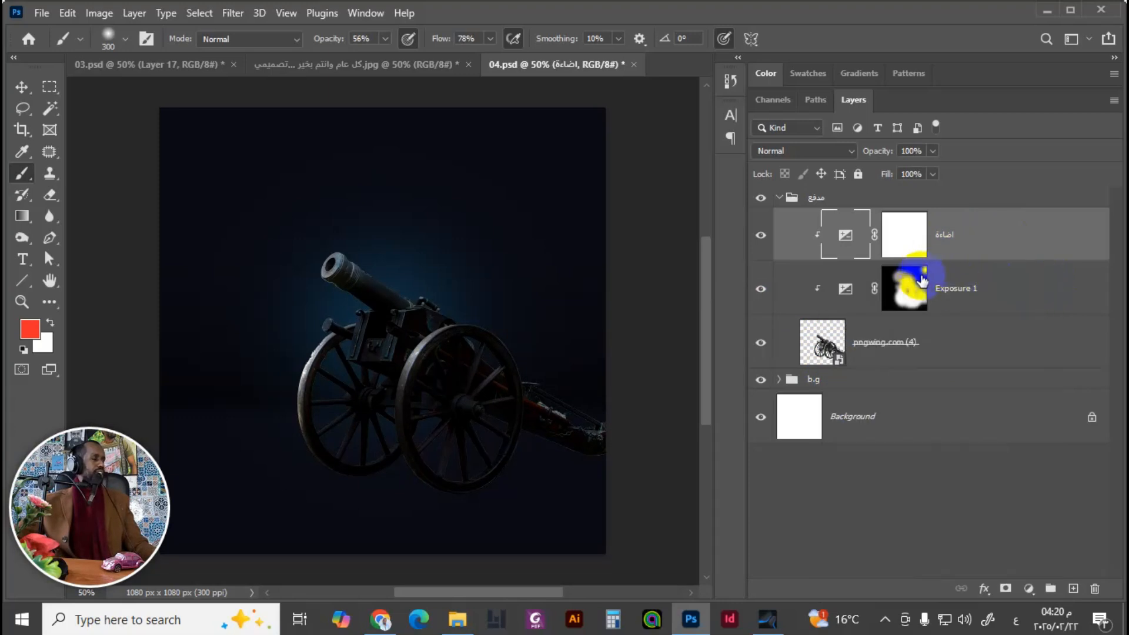
# Step: Select the Exposure 1 mask and paint black over the front wheel and carriage to soften the darkening
pyautogui.moveTo(920, 249); pyautogui.dragTo(907, 287)
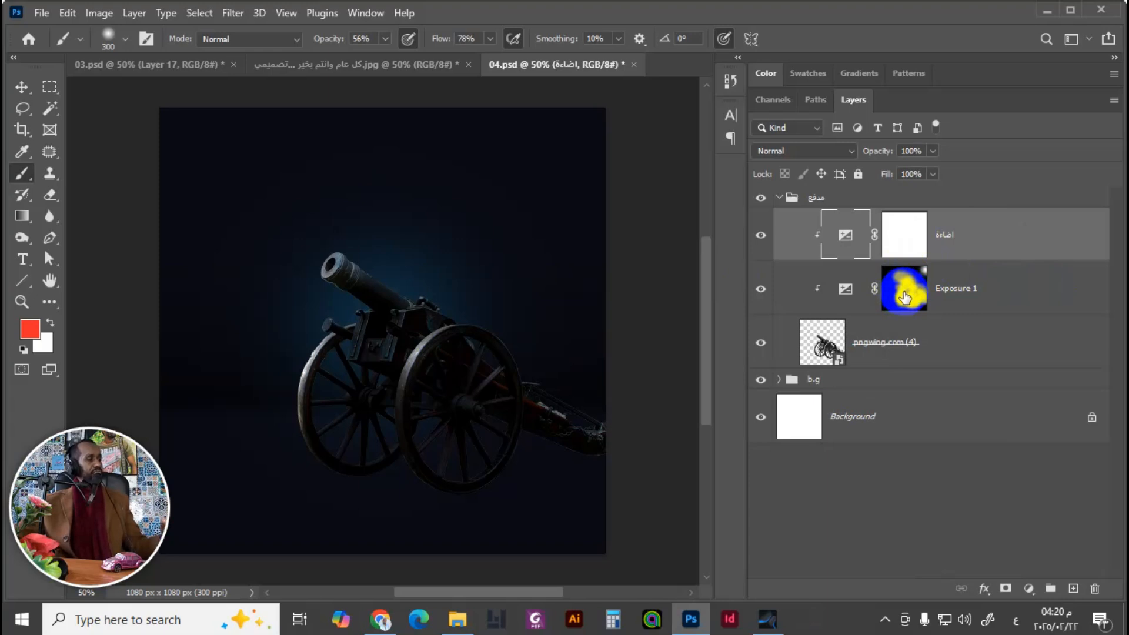
pyautogui.click(906, 294)
pyautogui.moveTo(607, 210); pyautogui.dragTo(423, 295)
pyautogui.press('x')
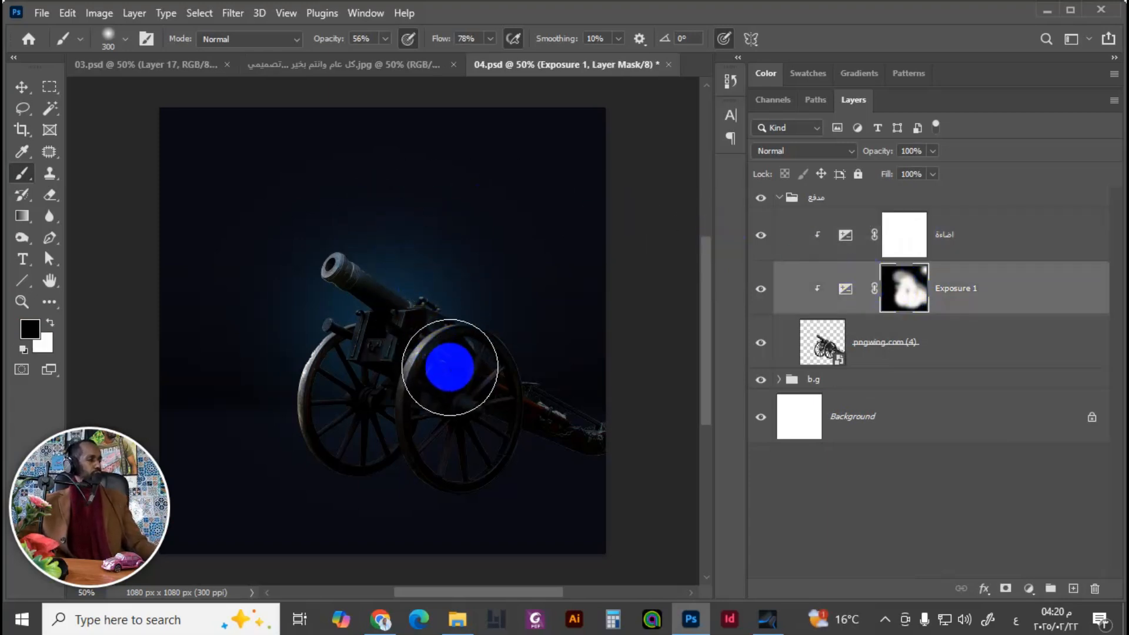
pyautogui.moveTo(449, 357)
pyautogui.mouseDown()
pyautogui.moveTo(446, 384)
pyautogui.moveTo(465, 369)
pyautogui.moveTo(460, 358)
pyautogui.moveTo(445, 367)
pyautogui.moveTo(448, 385)
pyautogui.moveTo(453, 288)
pyautogui.moveTo(397, 117)
pyautogui.moveTo(427, 206)
pyautogui.moveTo(398, 324)
pyautogui.moveTo(340, 456)
pyautogui.moveTo(357, 376)
pyautogui.moveTo(339, 414)
pyautogui.moveTo(394, 362)
pyautogui.moveTo(383, 326)
pyautogui.moveTo(366, 322)
pyautogui.moveTo(378, 307)
pyautogui.moveTo(433, 318)
pyautogui.moveTo(411, 307)
pyautogui.moveTo(425, 303)
pyautogui.moveTo(514, 390)
pyautogui.moveTo(471, 328)
pyautogui.moveTo(486, 476)
pyautogui.moveTo(340, 503)
pyautogui.moveTo(388, 457)
pyautogui.moveTo(292, 506)
pyautogui.moveTo(529, 487)
pyautogui.moveTo(502, 471)
pyautogui.moveTo(438, 486)
pyautogui.moveTo(340, 423)
pyautogui.moveTo(310, 425)
pyautogui.moveTo(323, 436)
pyautogui.moveTo(317, 404)
pyautogui.moveTo(320, 418)
pyautogui.moveTo(343, 381)
pyautogui.moveTo(332, 419)
pyautogui.moveTo(335, 368)
pyautogui.moveTo(323, 380)
pyautogui.moveTo(341, 345)
pyautogui.moveTo(317, 396)
pyautogui.moveTo(342, 360)
pyautogui.moveTo(431, 390)
pyautogui.moveTo(474, 524)
pyautogui.moveTo(519, 482)
pyautogui.moveTo(498, 416)
pyautogui.mouseUp()
# Step: Reduce the brush to 150 px and refine the Exposure 1 mask around the cannon, alternating between white and black
pyautogui.press('x')
pyautogui.press('[')
pyautogui.press('[')
pyautogui.press('x')
pyautogui.press('[')
pyautogui.press('x')
pyautogui.press('x')
pyautogui.press('x')
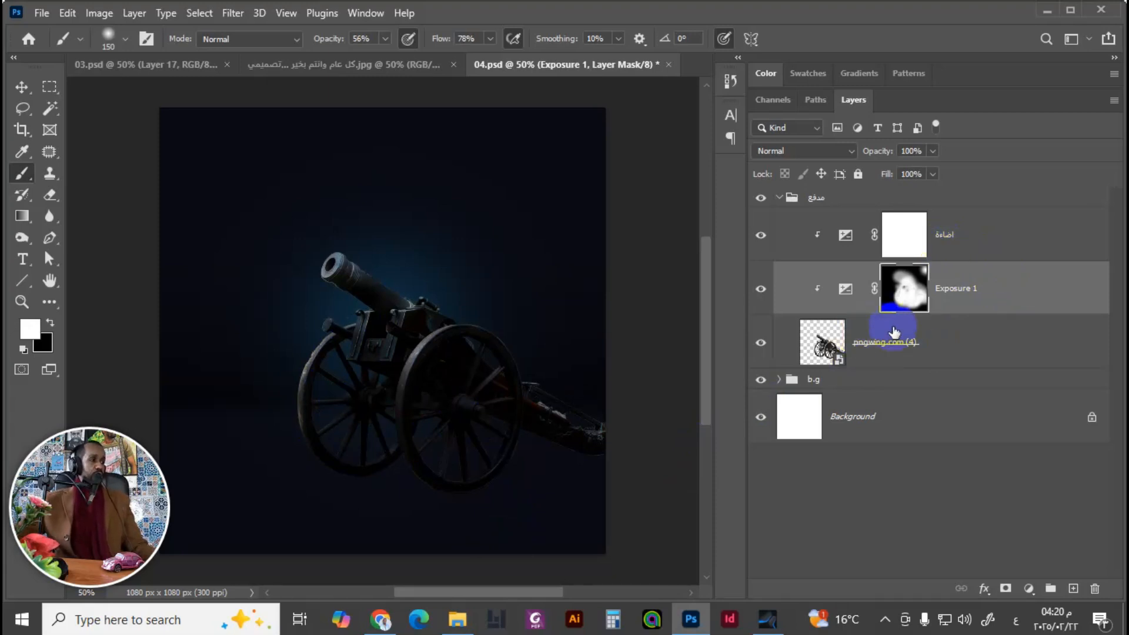
# Step: Add a Brightness/Contrast adjustment layer above the اضاءة layer and clip it to the cannon
pyautogui.click(986, 235)
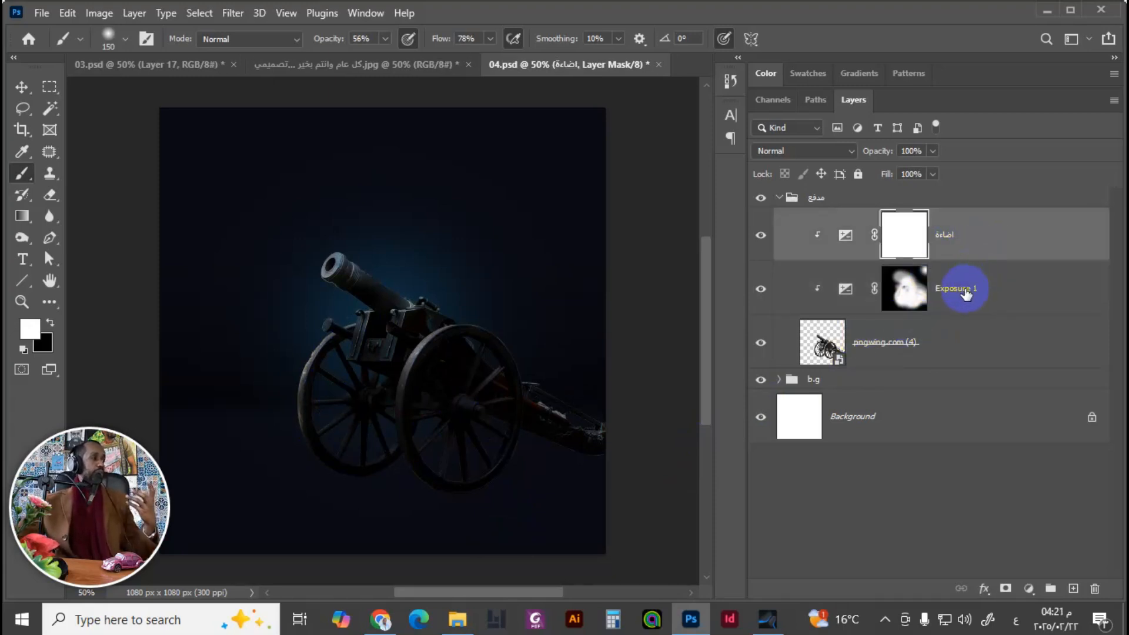
pyautogui.click(1029, 589)
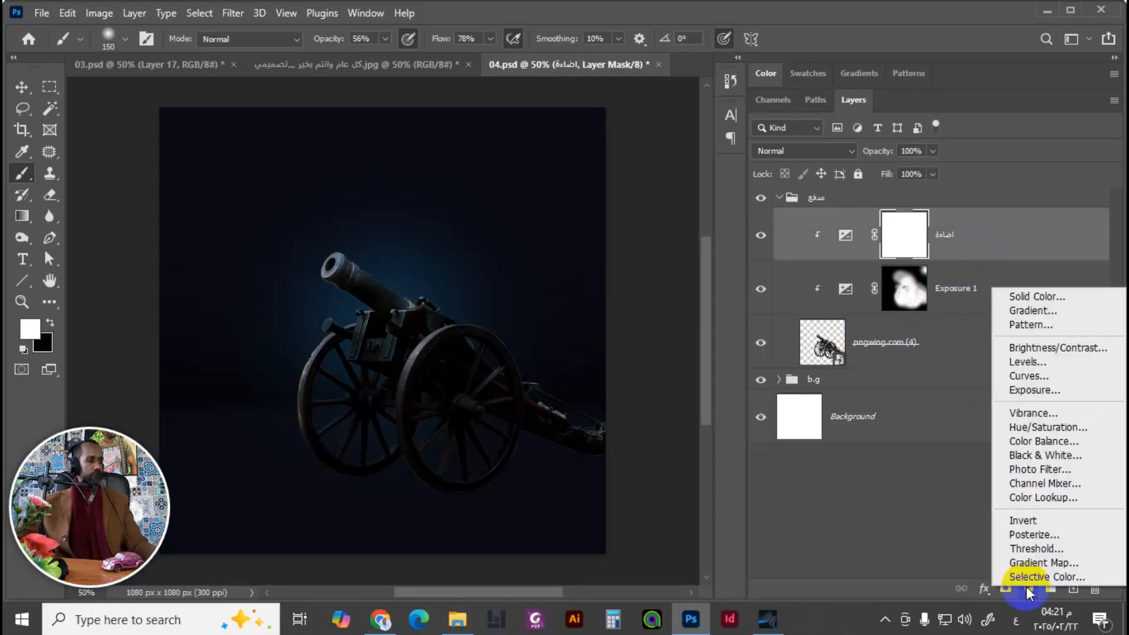
pyautogui.click(1070, 352)
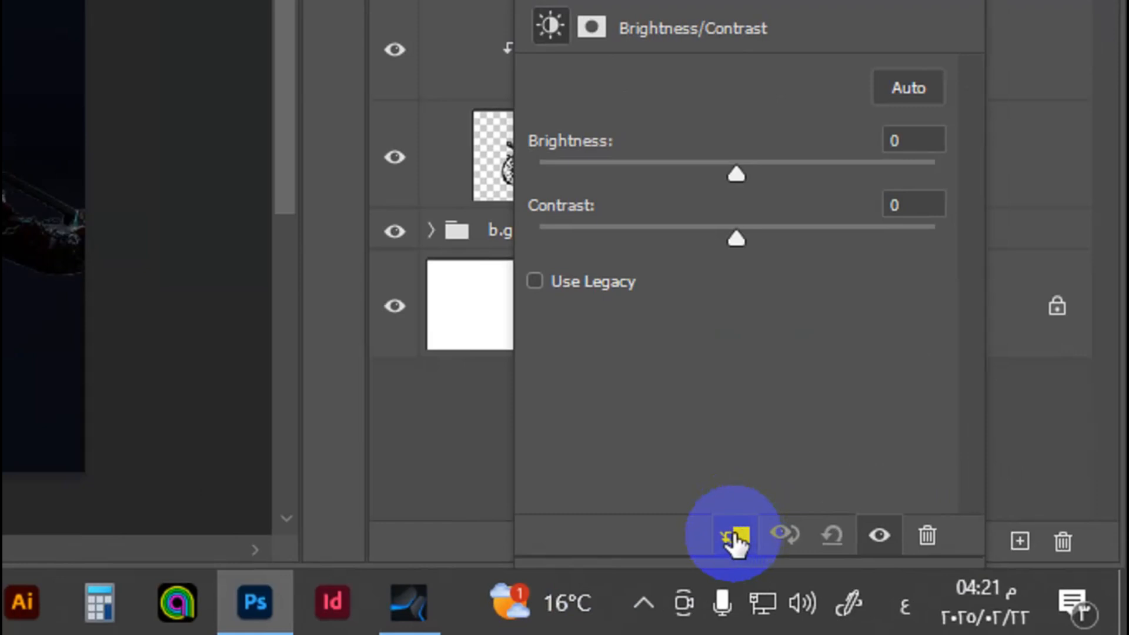
pyautogui.click(735, 536)
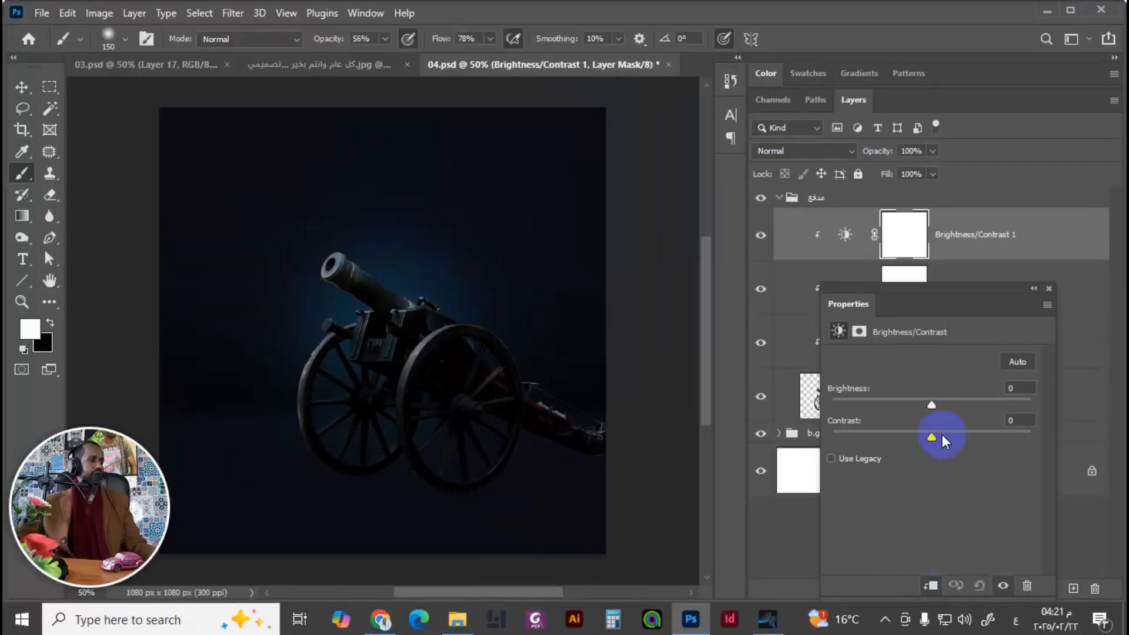
# Step: Raise the brightness and contrast of the clipped Brightness/Contrast adjustment, with contrast at about 29
pyautogui.moveTo(942, 435); pyautogui.dragTo(964, 404)
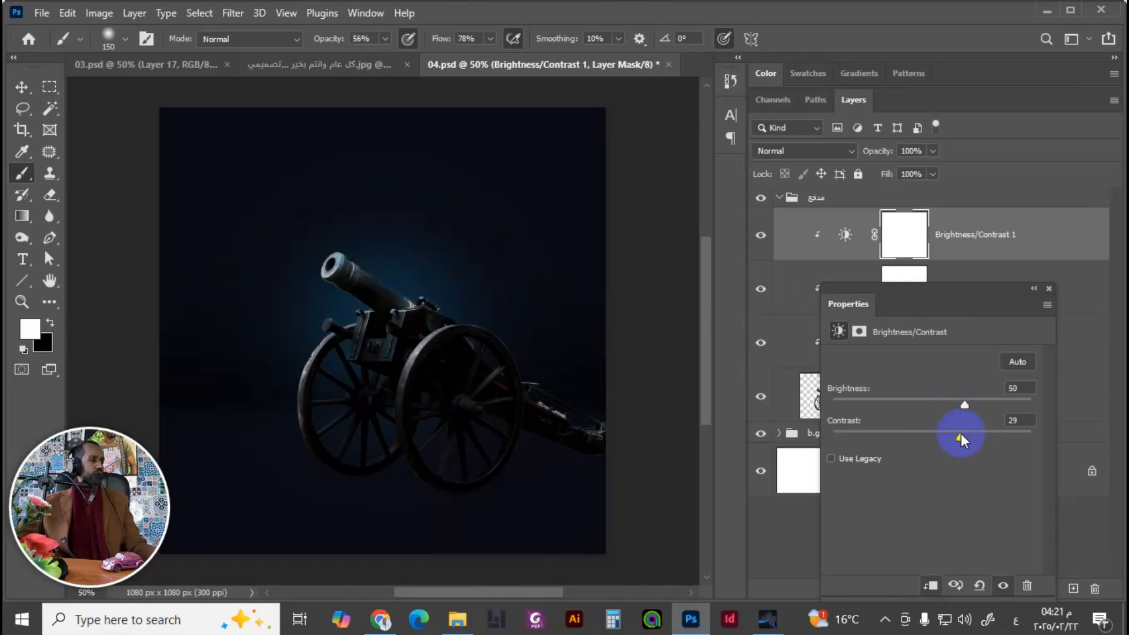
pyautogui.moveTo(962, 405); pyautogui.dragTo(958, 407)
pyautogui.click(1048, 288)
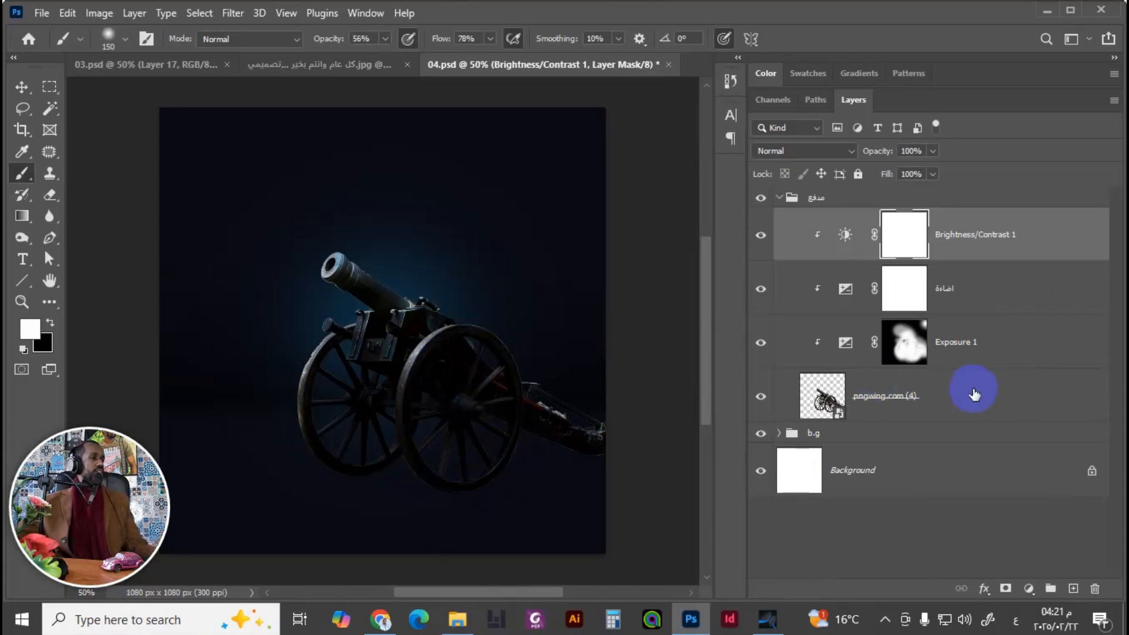
# Step: Create a new layer above the b.g group, move it into the مدفع group beneath the cannon, and rename it ظل
pyautogui.click(991, 435)
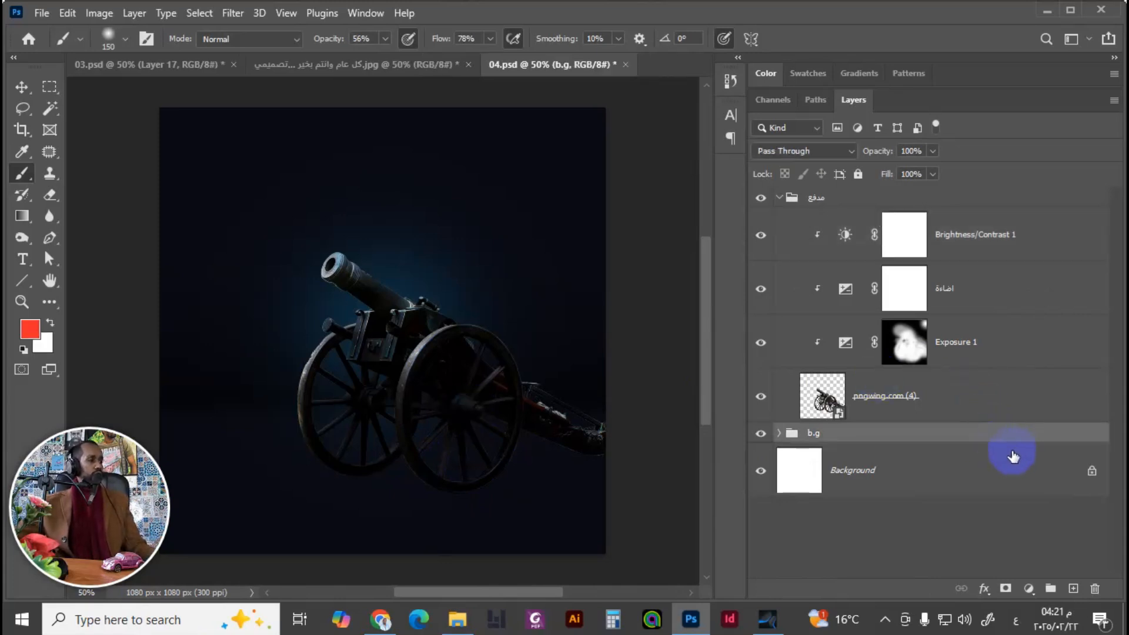
pyautogui.click(1070, 585)
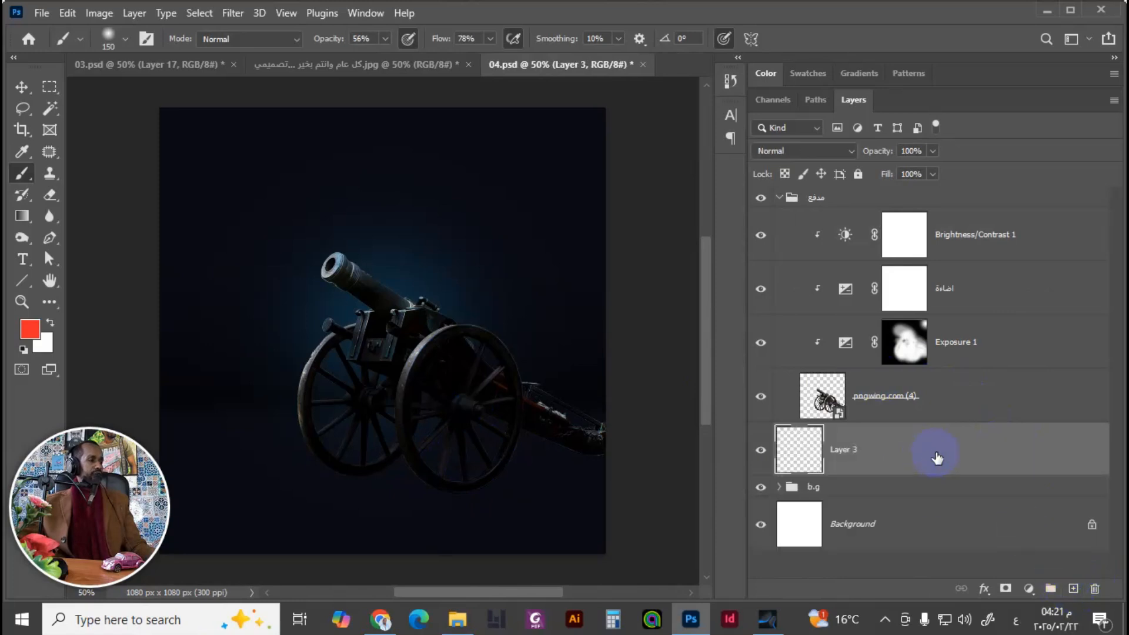
pyautogui.moveTo(950, 453); pyautogui.dragTo(952, 422)
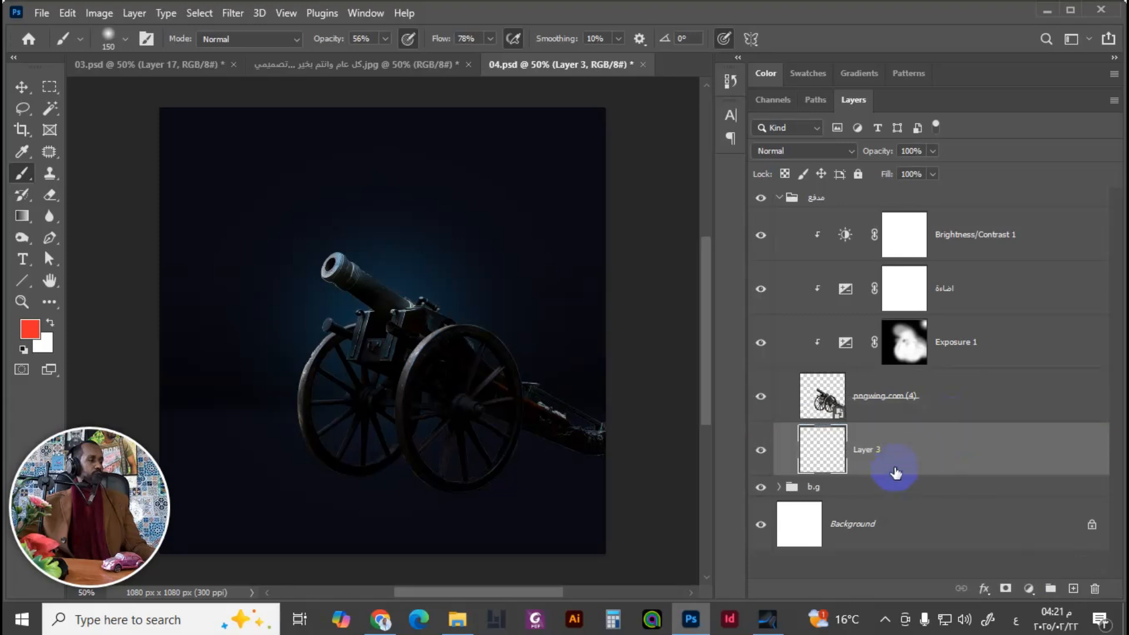
pyautogui.doubleClick(868, 450)
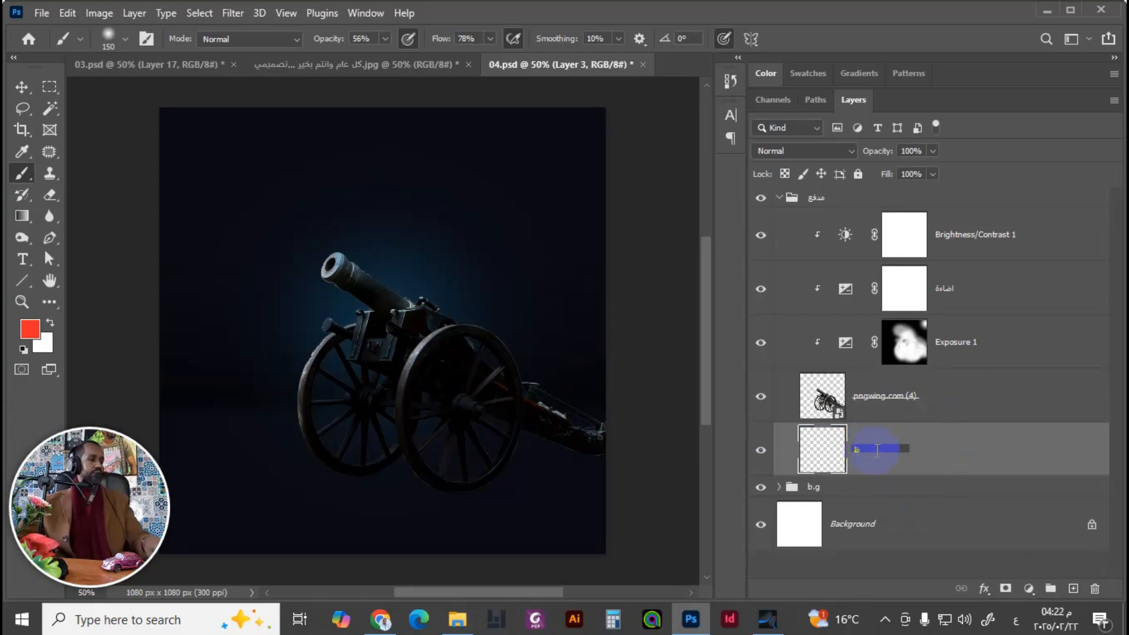
pyautogui.click(864, 457)
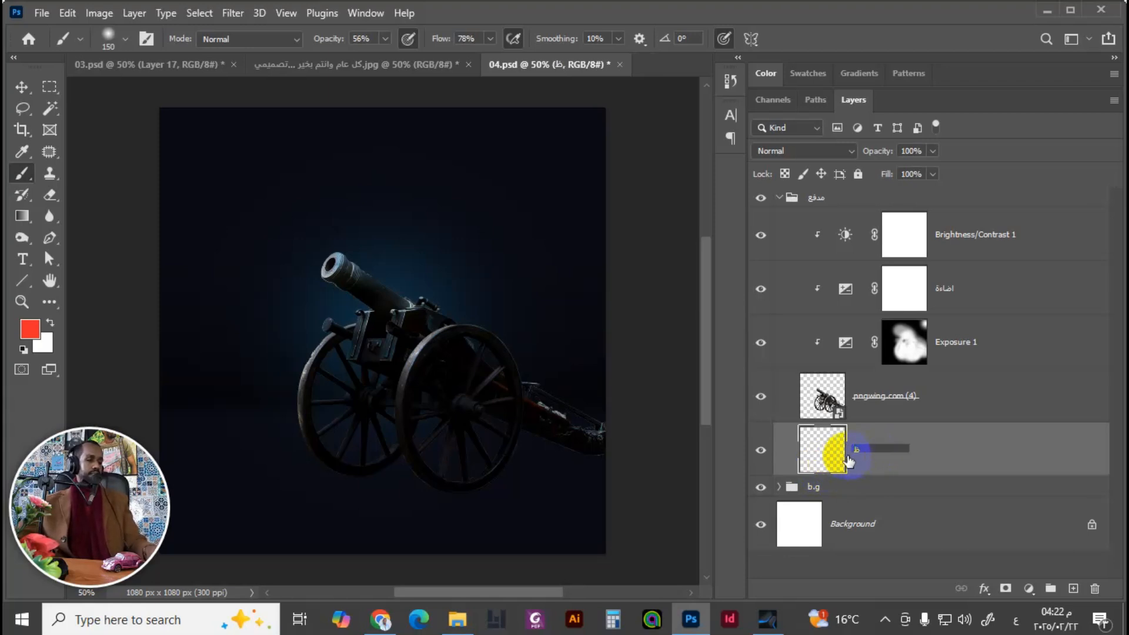
pyautogui.press('Return')
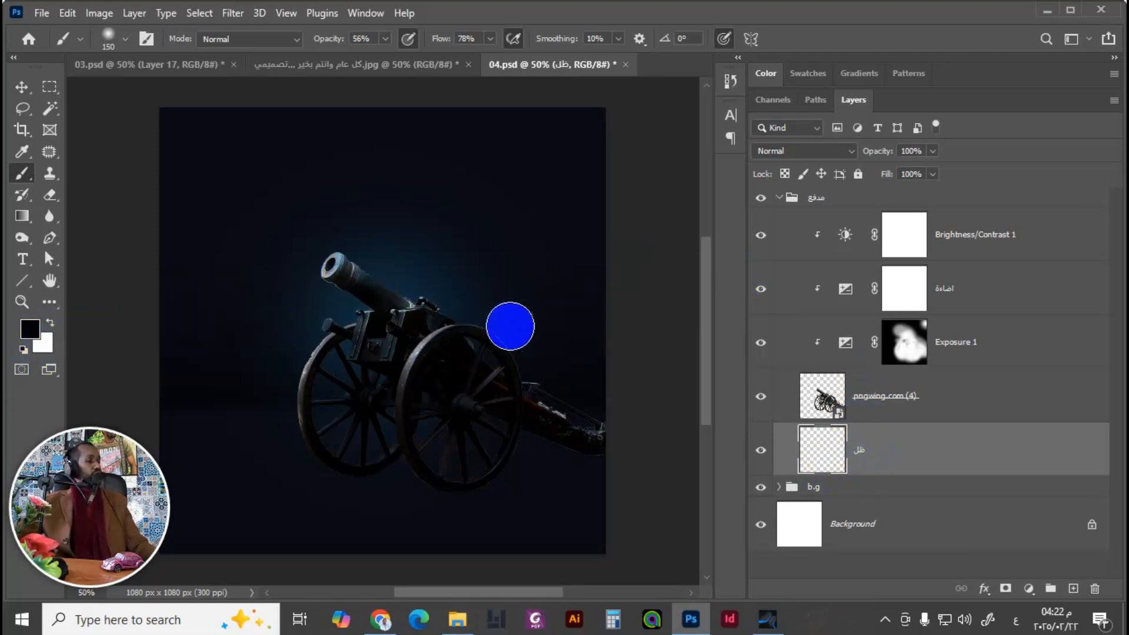
# Step: Prepare a black 175 px Soft Round brush with a flattened elliptical tip, 50% opacity and 71% flow
pyautogui.press(']')
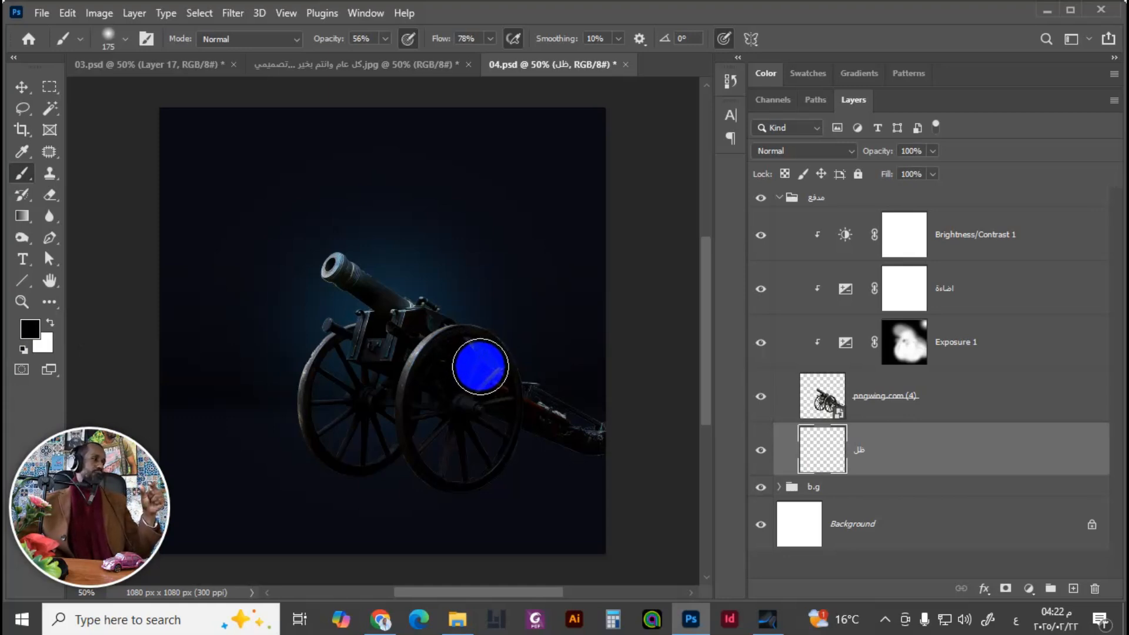
pyautogui.rightClick(473, 306)
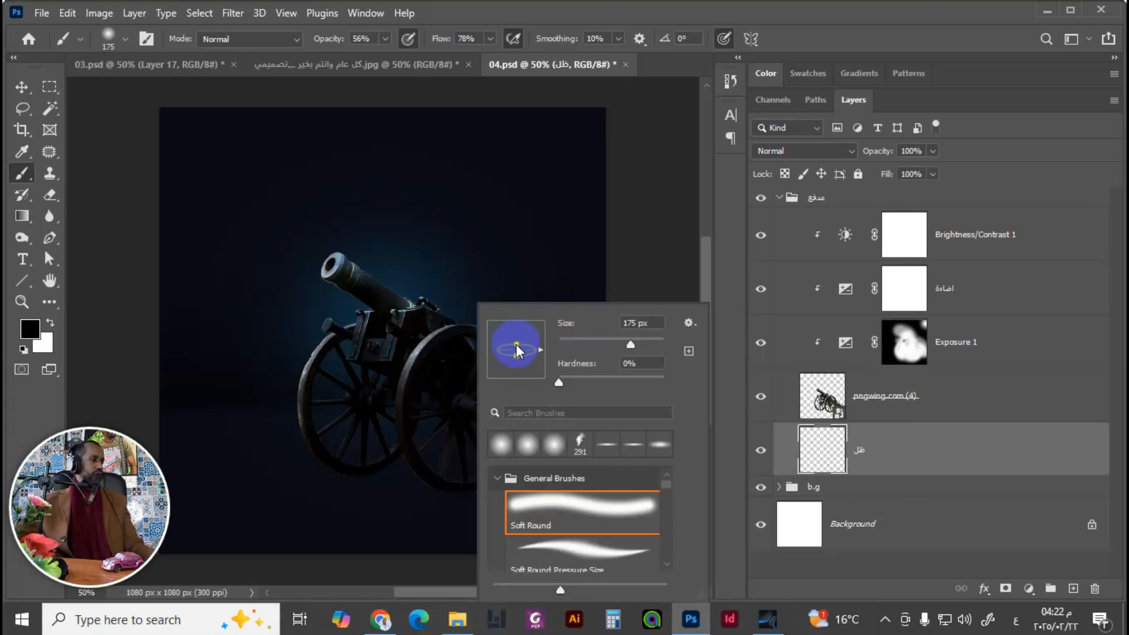
pyautogui.moveTo(517, 346); pyautogui.dragTo(517, 347)
pyautogui.click(878, 450)
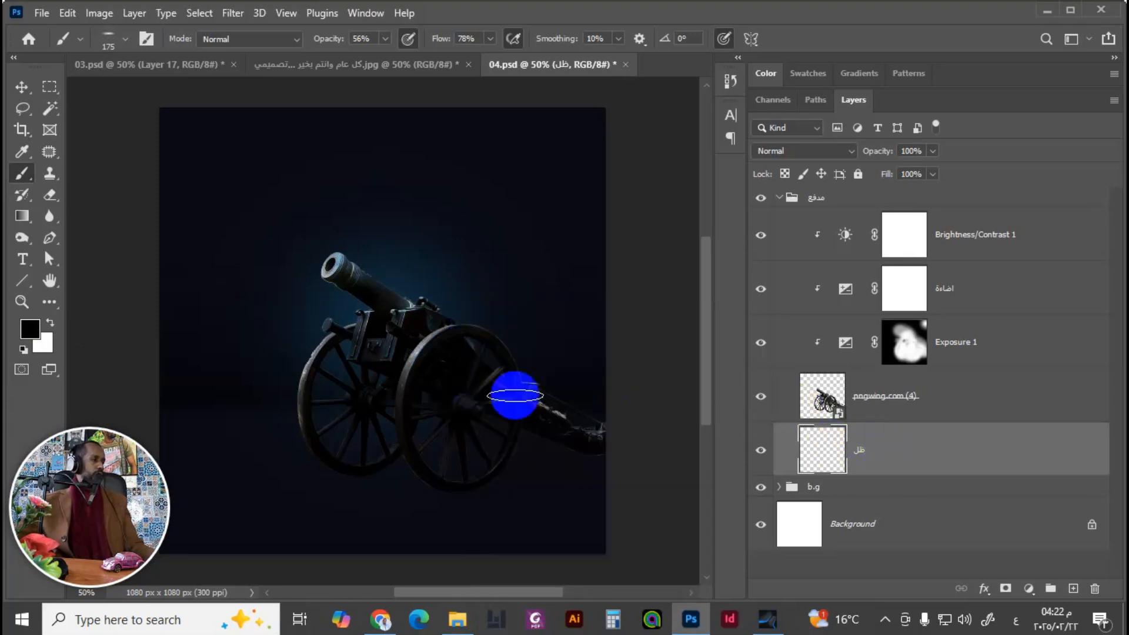
pyautogui.click(384, 42)
pyautogui.moveTo(385, 57); pyautogui.dragTo(380, 58)
pyautogui.click(490, 42)
pyautogui.moveTo(490, 57); pyautogui.dragTo(484, 57)
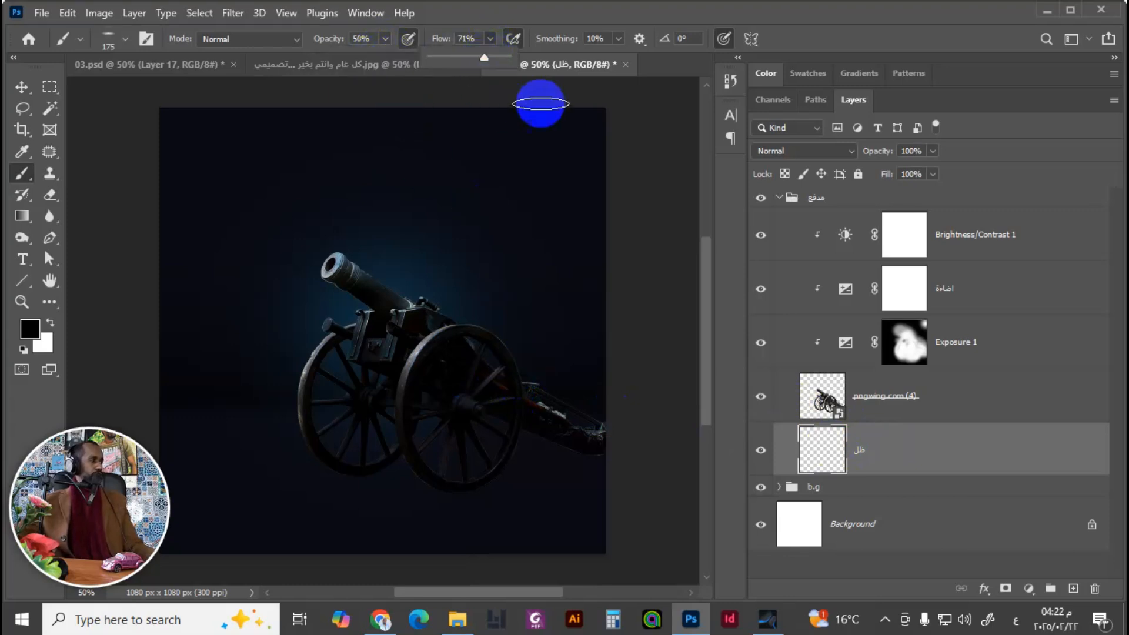
# Step: Enlarge the elliptical brush to 250 px and paint a ground shadow under the nearer wheel on the ظل layer
pyautogui.hotkey('ctrl', '+')
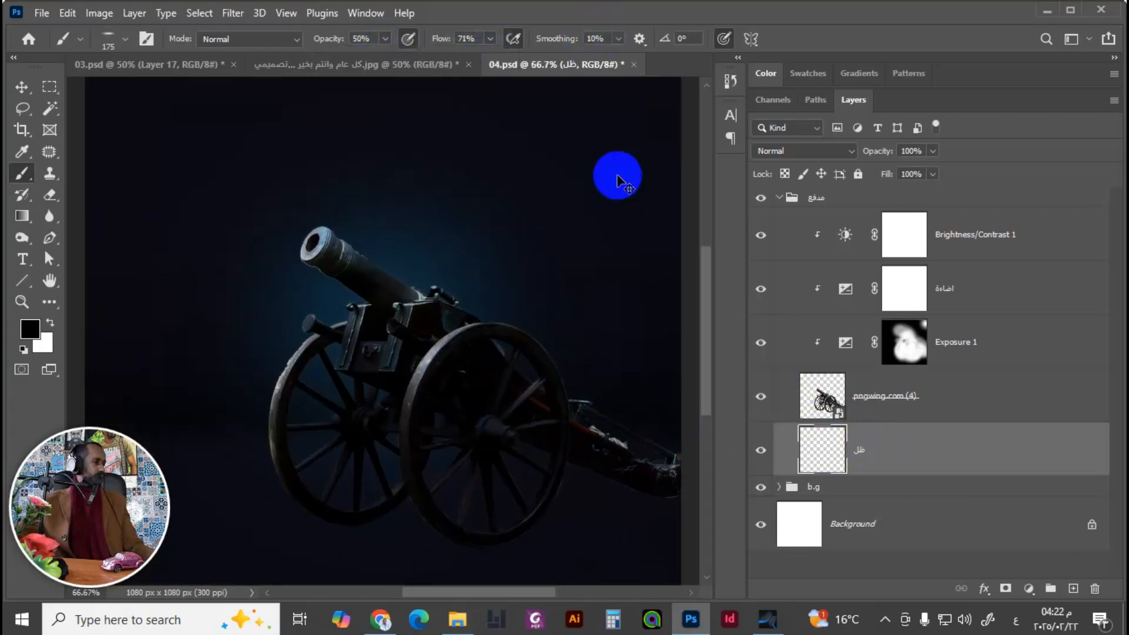
pyautogui.hotkey('ctrl', '+')
pyautogui.scroll(-5, 416, 273)
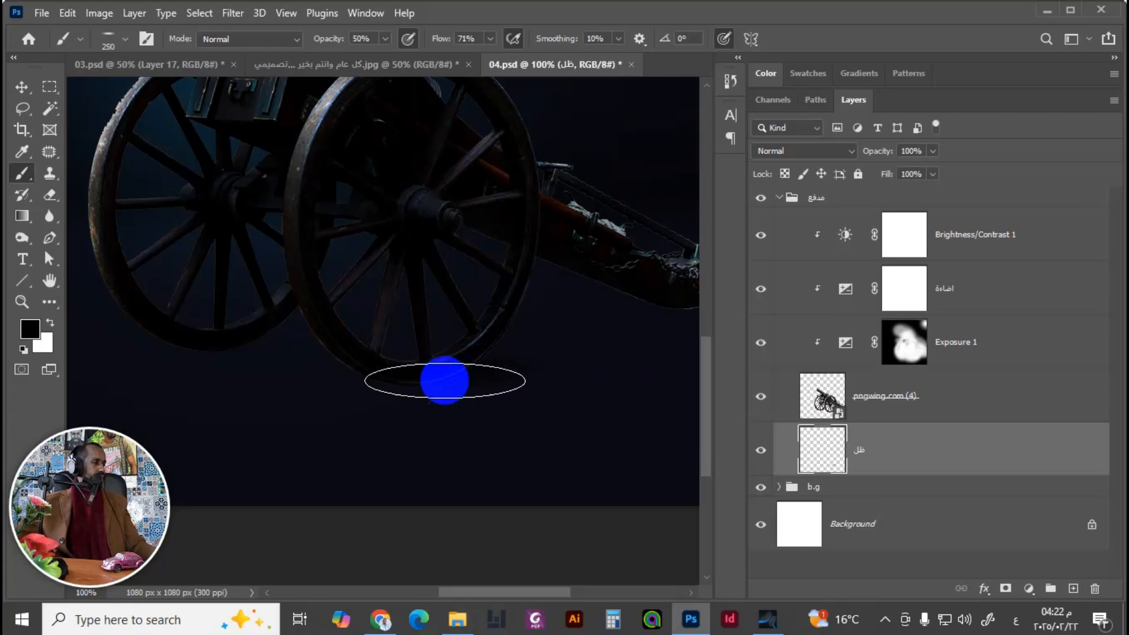
pyautogui.moveTo(390, 429); pyautogui.dragTo(491, 428)
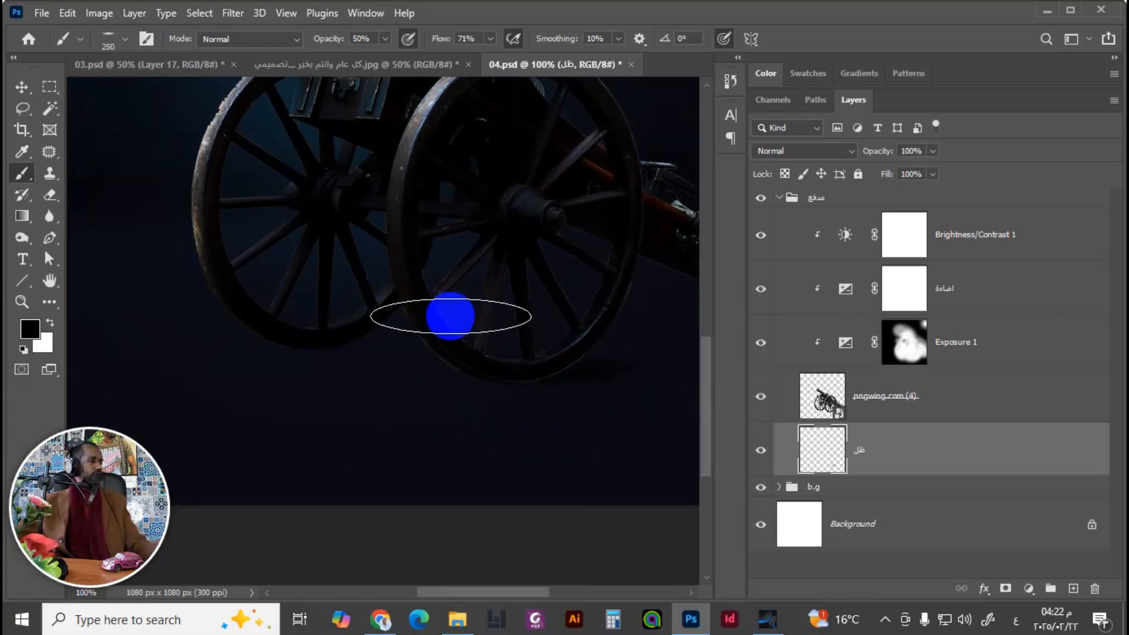
# Step: Flatten the brush tip further at 175 px and paint contact shadows under the far wheel, the cannon's trail and the nearer wheel
pyautogui.rightClick(453, 323)
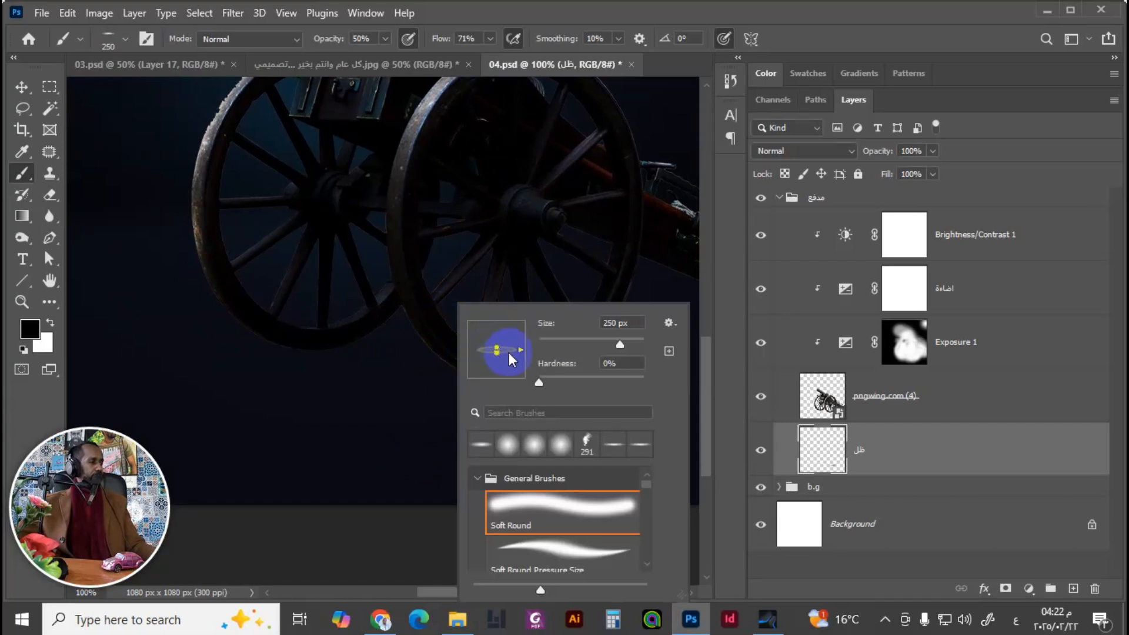
pyautogui.click(835, 443)
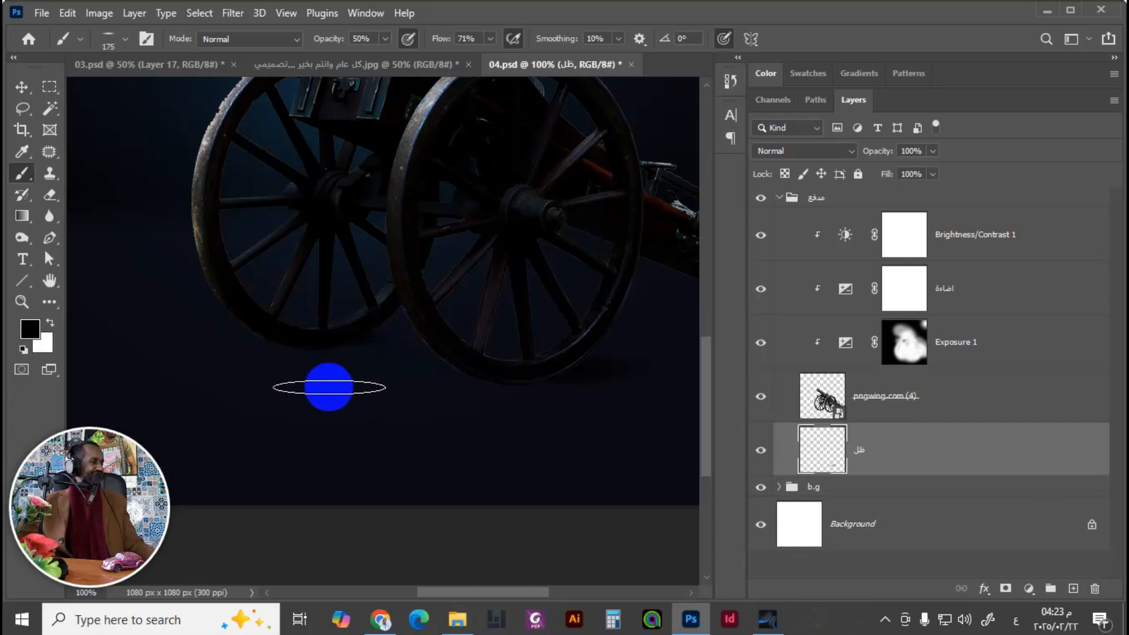
pyautogui.moveTo(317, 345); pyautogui.dragTo(356, 345)
pyautogui.moveTo(653, 353); pyautogui.dragTo(400, 383)
pyautogui.moveTo(554, 350); pyautogui.dragTo(604, 350)
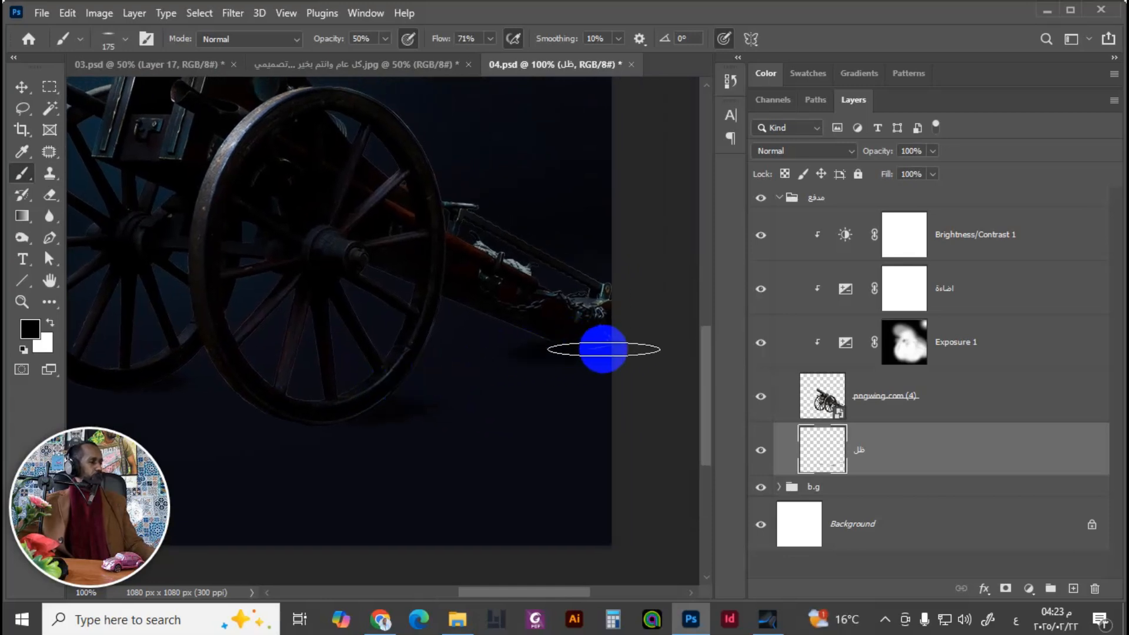
pyautogui.moveTo(553, 385)
pyautogui.mouseDown()
pyautogui.moveTo(582, 372)
pyautogui.moveTo(598, 348)
pyautogui.moveTo(582, 367)
pyautogui.moveTo(593, 347)
pyautogui.mouseUp()
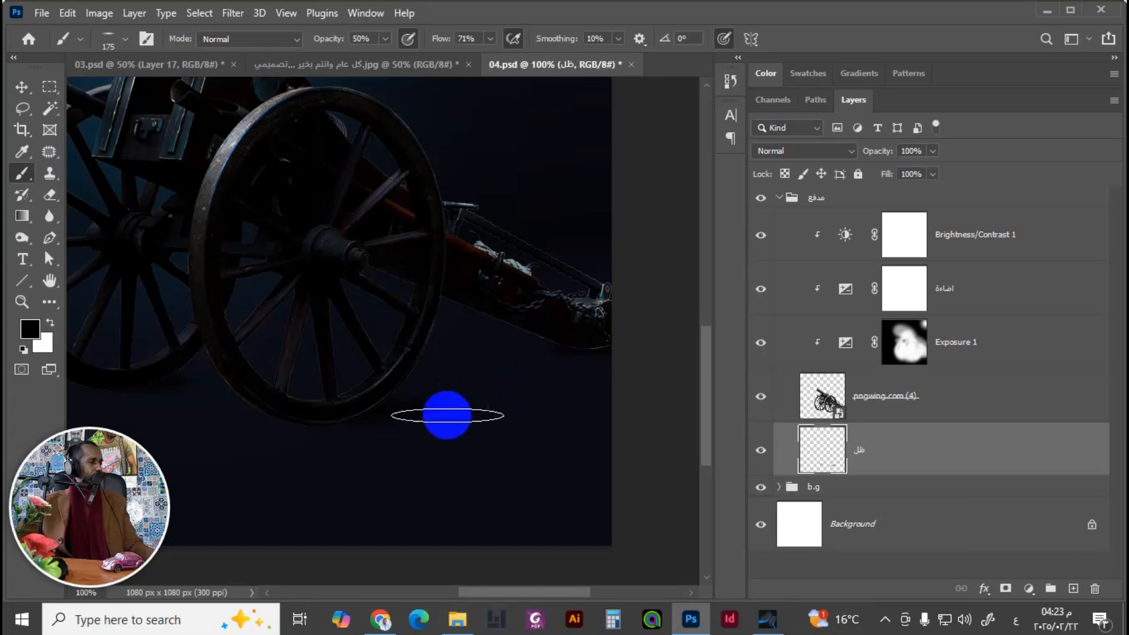
pyautogui.moveTo(407, 417); pyautogui.dragTo(463, 409)
# Step: Reduce the elliptical Eraser to 250 px and trim the excess shadow beside the nearer wheel
pyautogui.moveTo(488, 327)
pyautogui.mouseDown()
pyautogui.moveTo(517, 292)
pyautogui.moveTo(400, 410)
pyautogui.moveTo(482, 394)
pyautogui.moveTo(386, 409)
pyautogui.moveTo(546, 383)
pyautogui.moveTo(486, 399)
pyautogui.moveTo(413, 412)
pyautogui.moveTo(575, 370)
pyautogui.moveTo(438, 359)
pyautogui.moveTo(227, 245)
pyautogui.moveTo(405, 377)
pyautogui.moveTo(425, 416)
pyautogui.moveTo(461, 415)
pyautogui.moveTo(124, 233)
pyautogui.mouseUp()
pyautogui.click(52, 194)
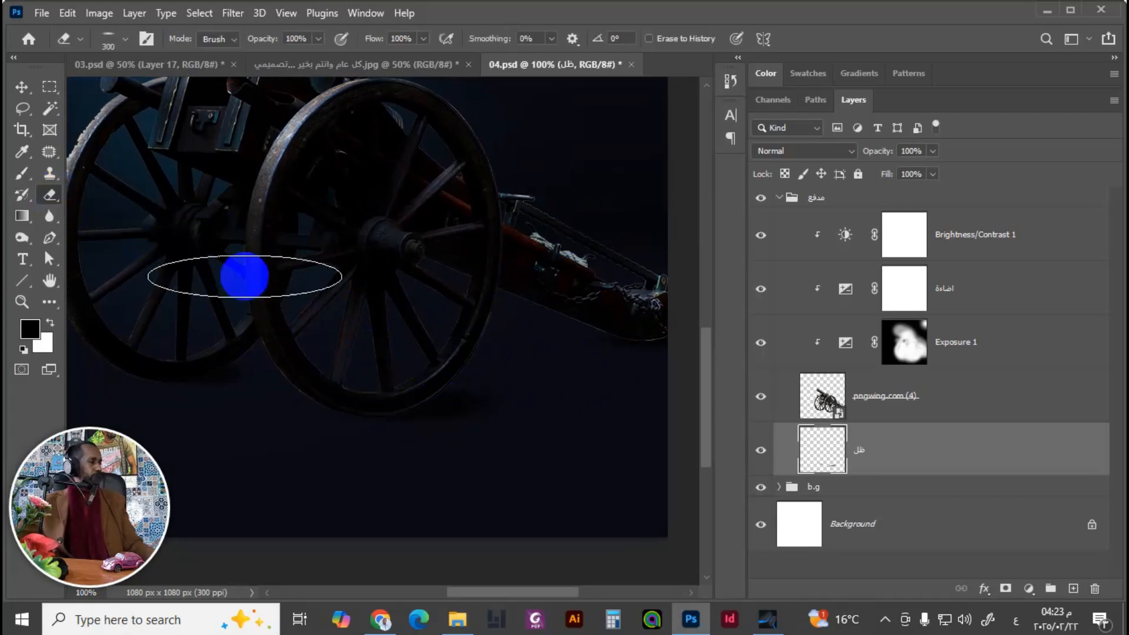
pyautogui.press('[')
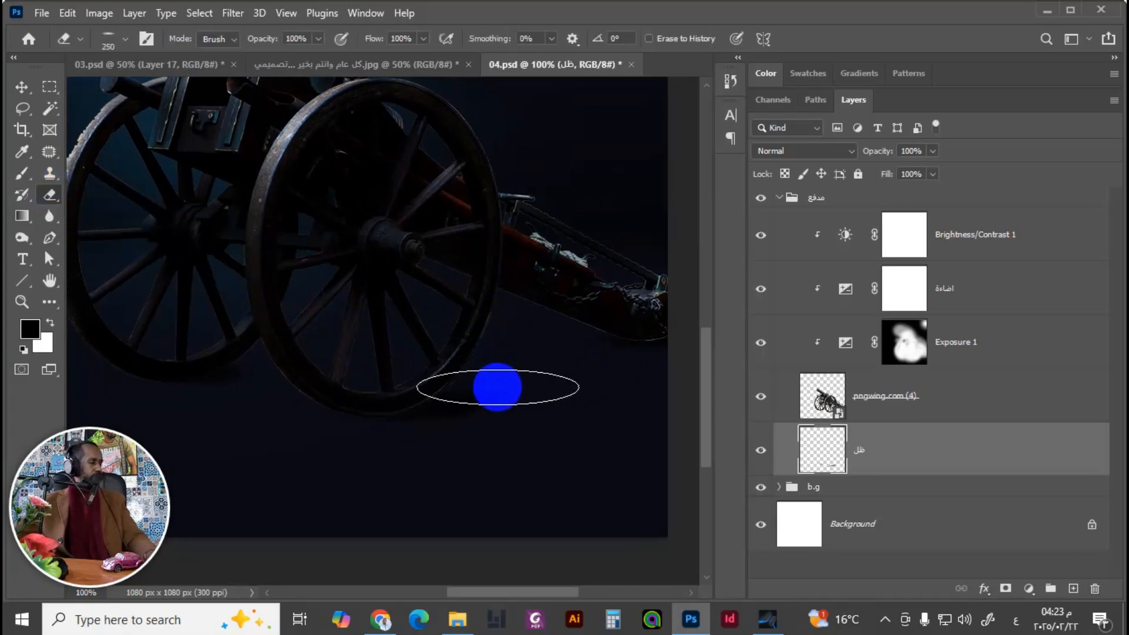
pyautogui.moveTo(500, 389)
pyautogui.mouseDown()
pyautogui.moveTo(582, 382)
pyautogui.moveTo(518, 424)
pyautogui.moveTo(534, 425)
pyautogui.moveTo(547, 408)
pyautogui.moveTo(531, 406)
pyautogui.moveTo(538, 390)
pyautogui.moveTo(516, 398)
pyautogui.moveTo(529, 437)
pyautogui.moveTo(507, 407)
pyautogui.moveTo(548, 422)
pyautogui.moveTo(543, 441)
pyautogui.moveTo(536, 426)
pyautogui.moveTo(495, 432)
pyautogui.moveTo(402, 489)
pyautogui.mouseUp()
# Step: Switch back to the Brush tool at 200 px and 28% opacity, and add a new layer above ظل
pyautogui.click(21, 174)
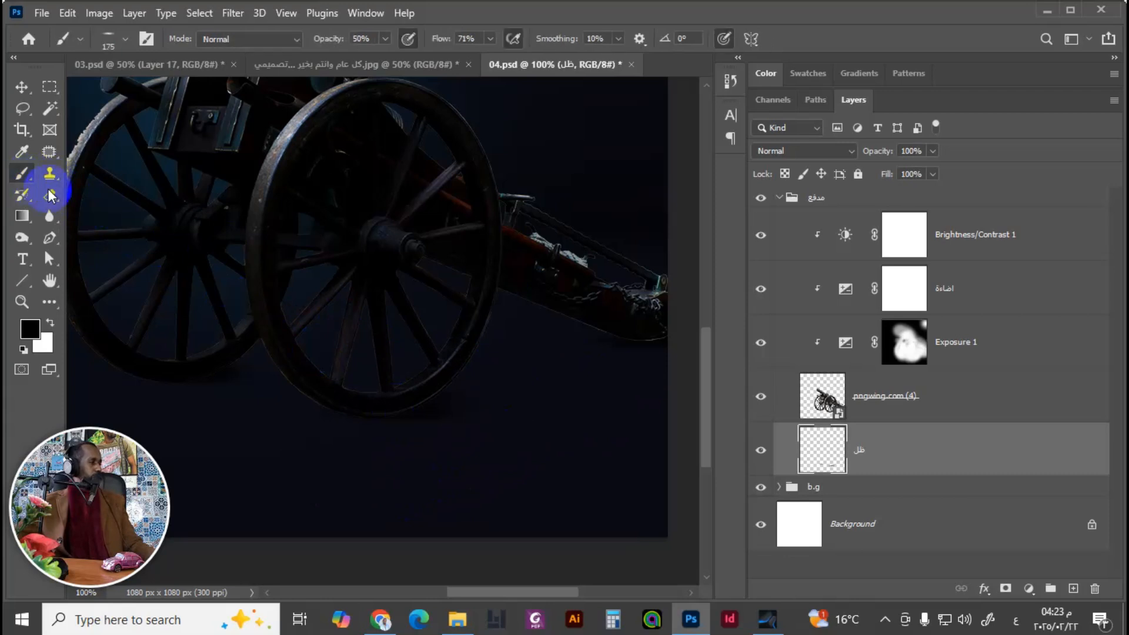
pyautogui.moveTo(385, 383)
pyautogui.mouseDown()
pyautogui.moveTo(429, 382)
pyautogui.moveTo(429, 404)
pyautogui.moveTo(443, 403)
pyautogui.moveTo(426, 408)
pyautogui.moveTo(438, 407)
pyautogui.moveTo(609, 353)
pyautogui.moveTo(565, 347)
pyautogui.moveTo(391, 155)
pyautogui.moveTo(384, 40)
pyautogui.moveTo(369, 59)
pyautogui.mouseUp()
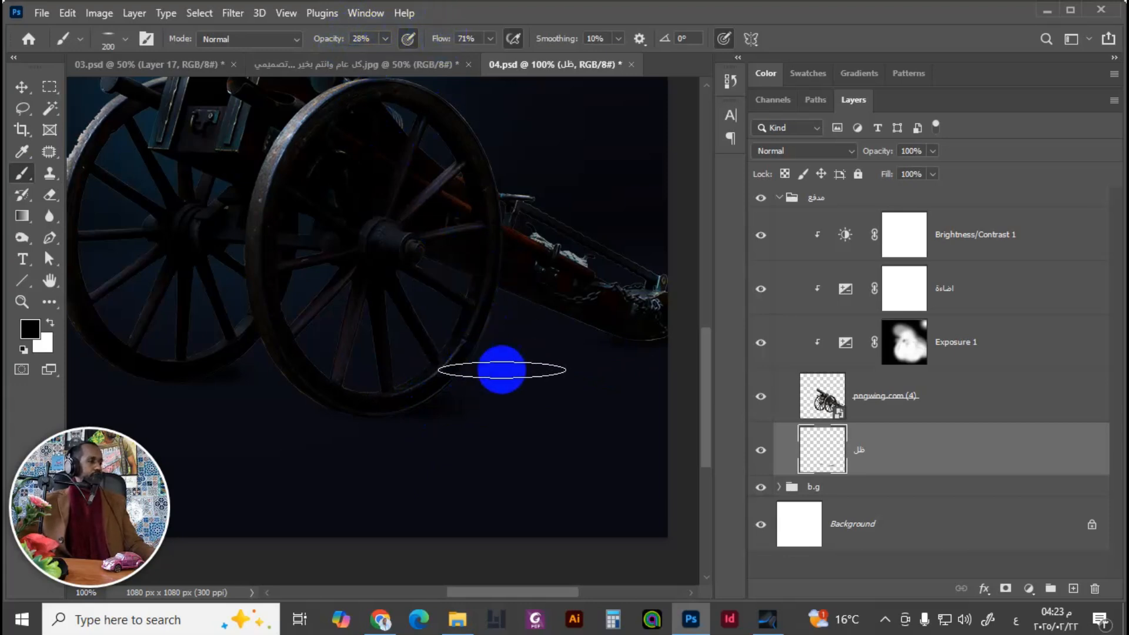
pyautogui.click(1073, 589)
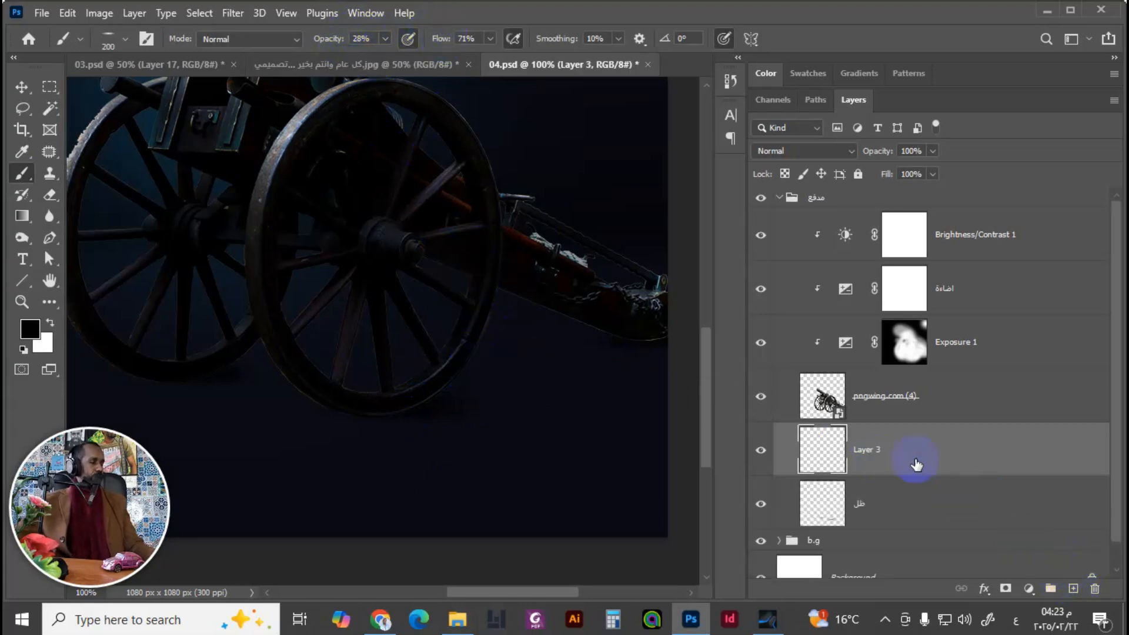
pyautogui.moveTo(451, 362); pyautogui.dragTo(472, 393)
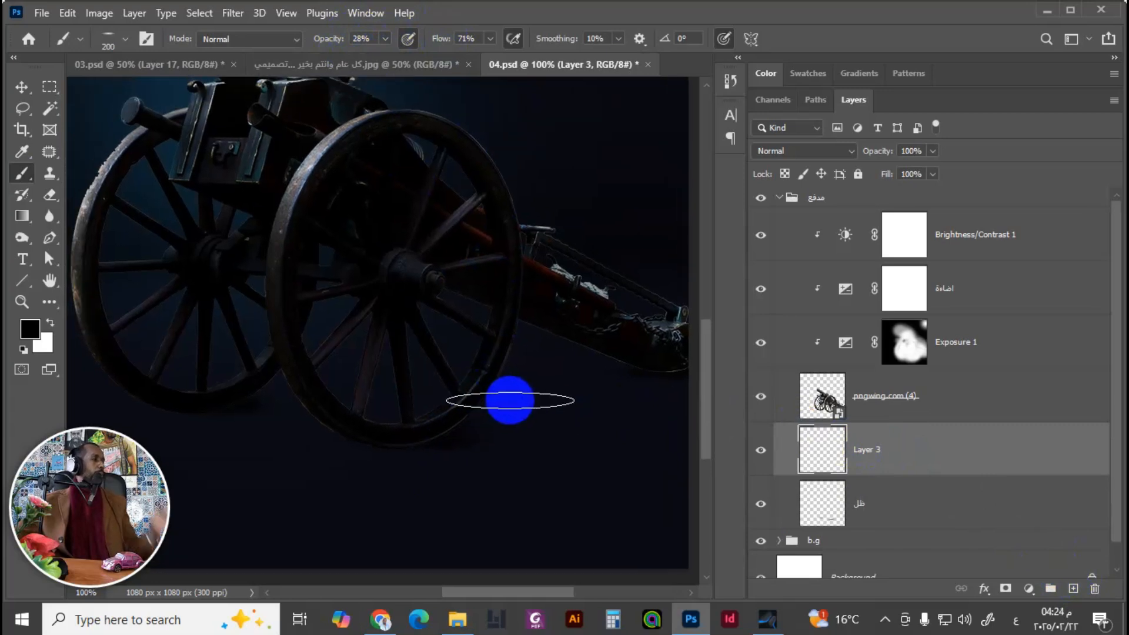
# Step: Set the brush for the new shadow layer to 401 px and 23% opacity with a rounder elliptical tip
pyautogui.press(']')
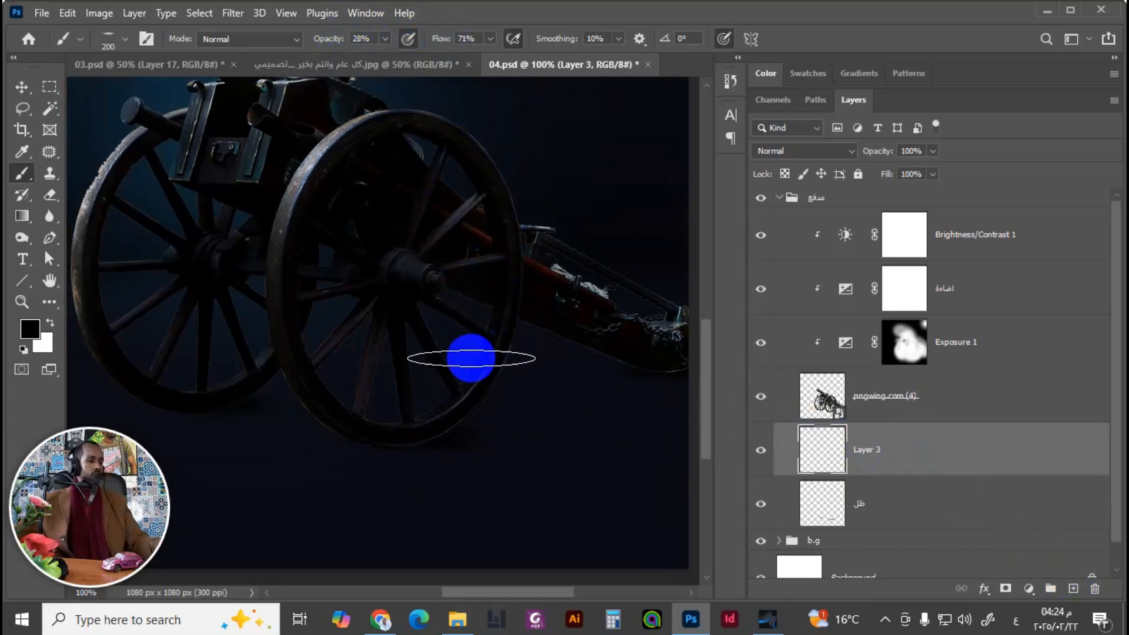
pyautogui.press(']')
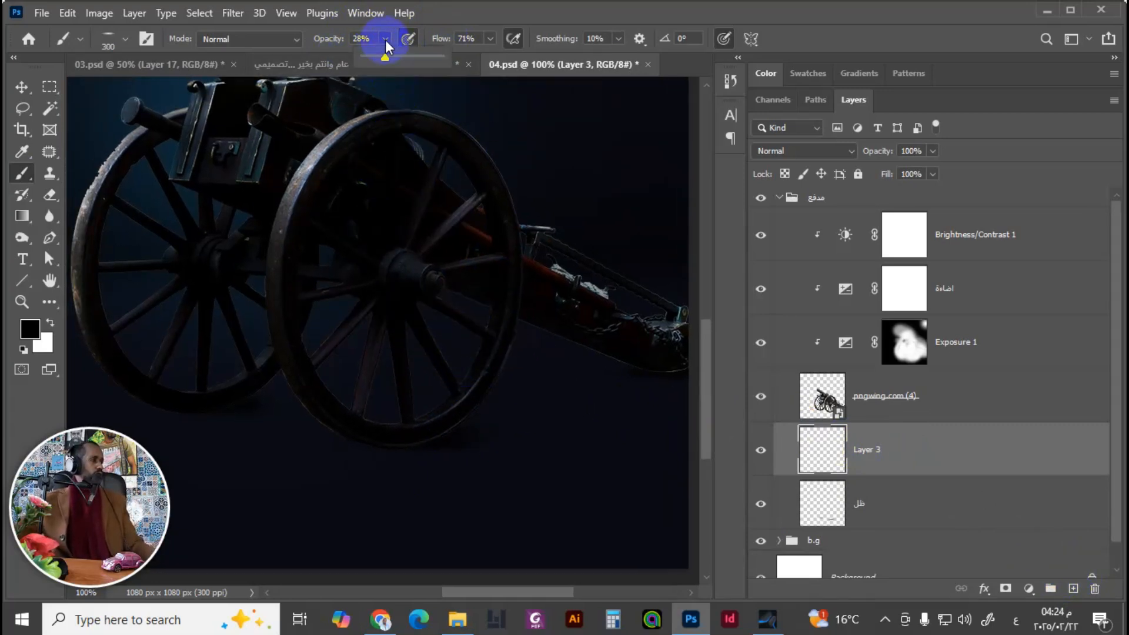
pyautogui.doubleClick(459, 16)
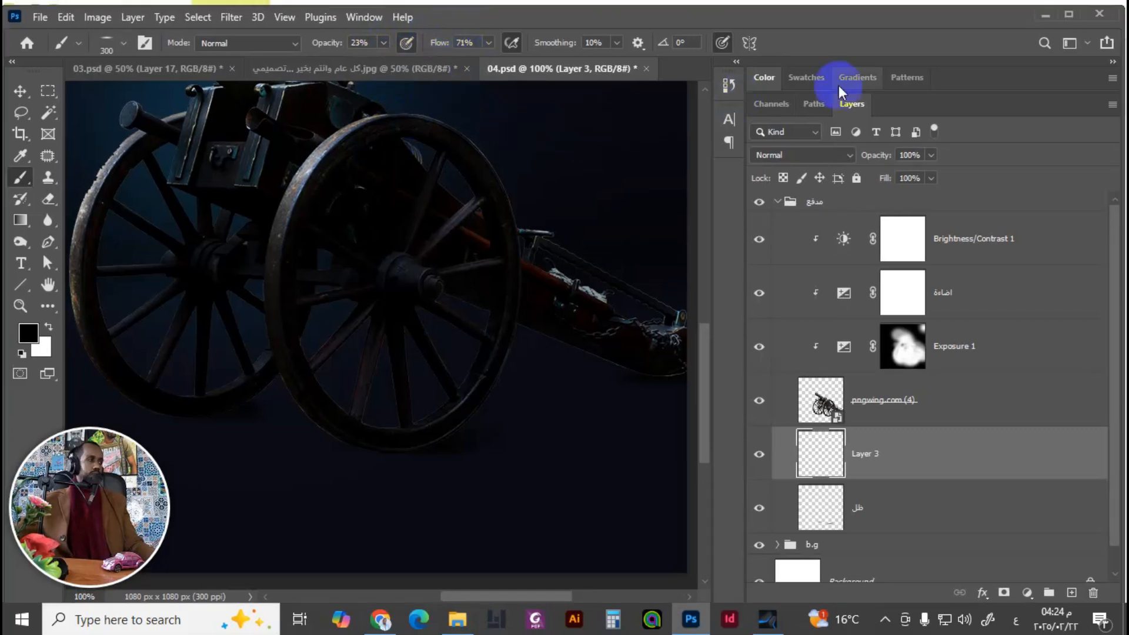
pyautogui.click(1071, 10)
pyautogui.hotkey('ctrl', '-')
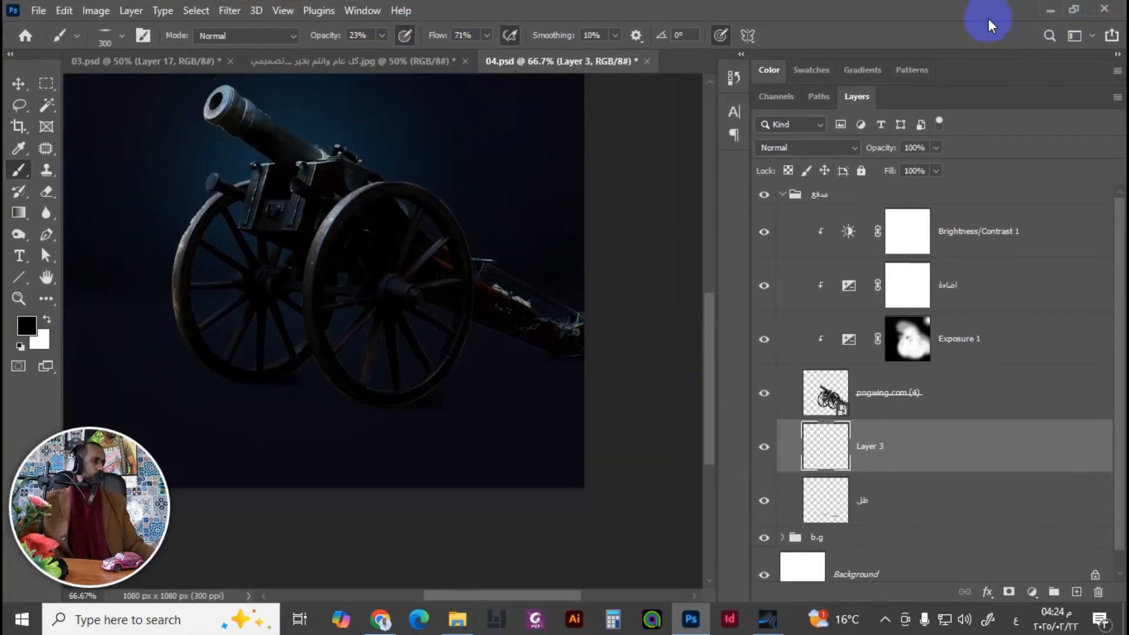
pyautogui.rightClick(442, 283)
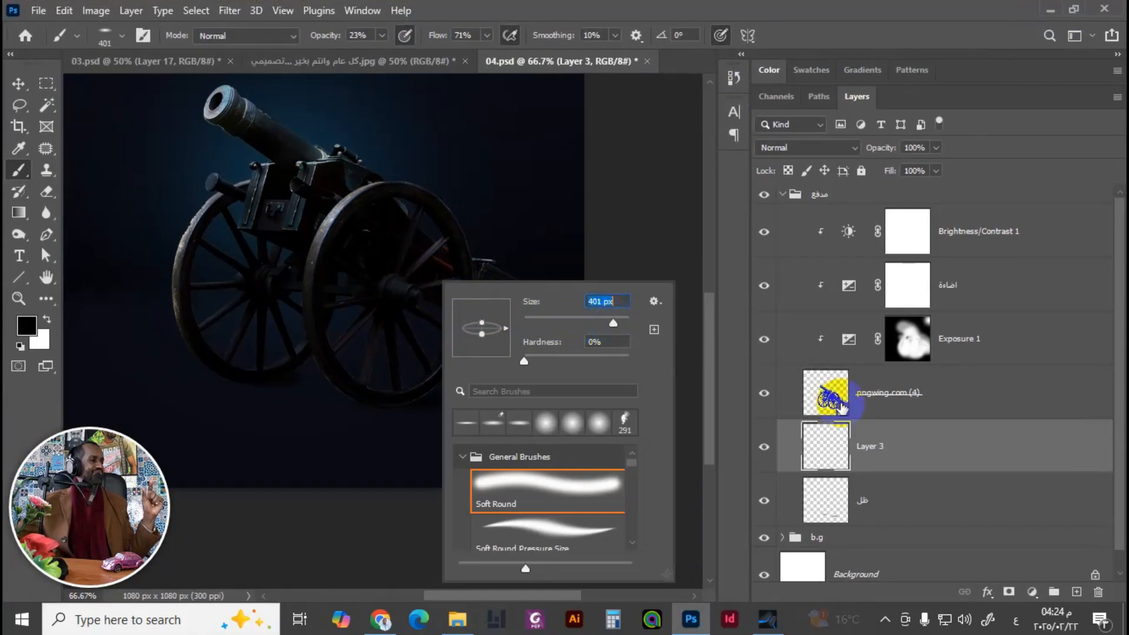
pyautogui.click(870, 441)
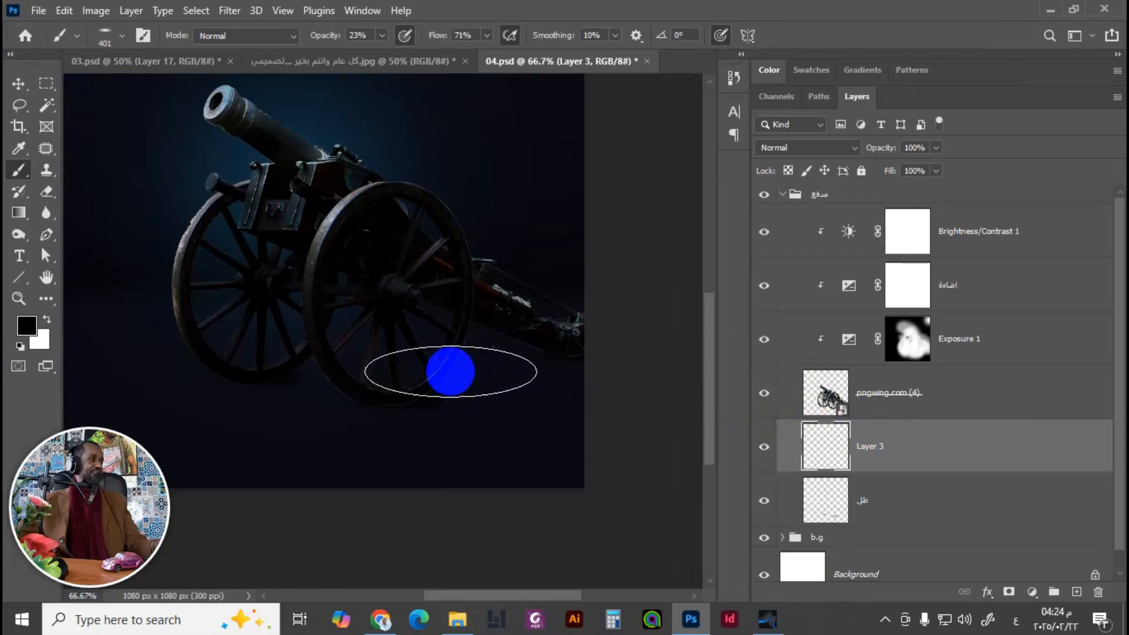
# Step: Paint soft shadows on Layer 3 across the ground beneath the wheels and trail, varying the elliptical brush between 300 and 500 px
pyautogui.press(']')
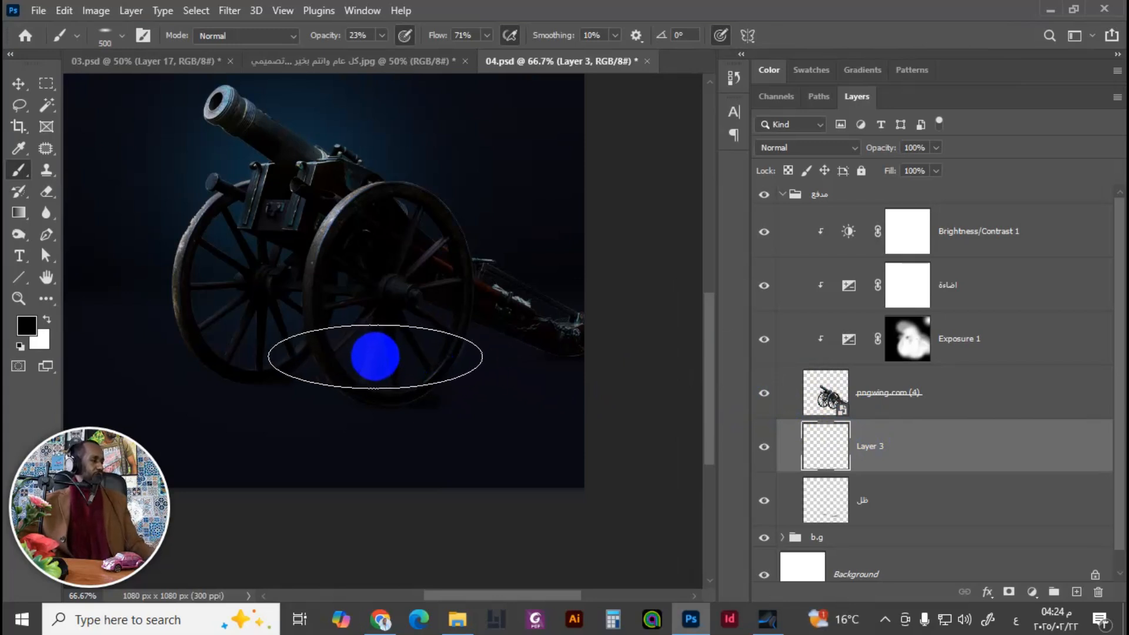
pyautogui.moveTo(375, 339); pyautogui.dragTo(397, 359)
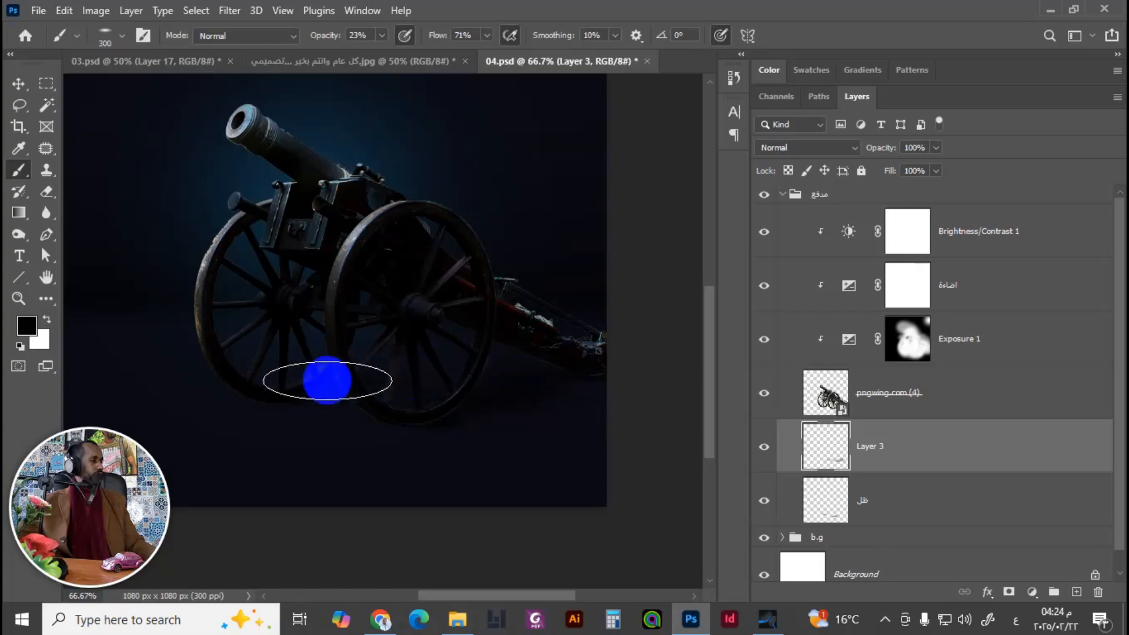
pyautogui.press(']')
pyautogui.press(']')
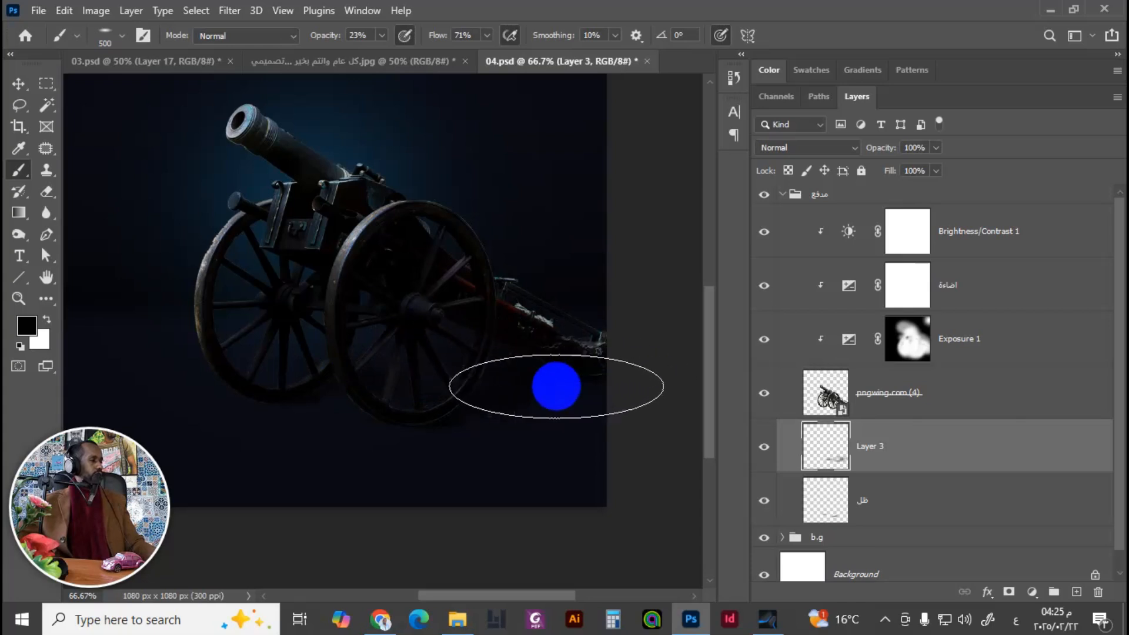
pyautogui.hotkey('ctrl', '-')
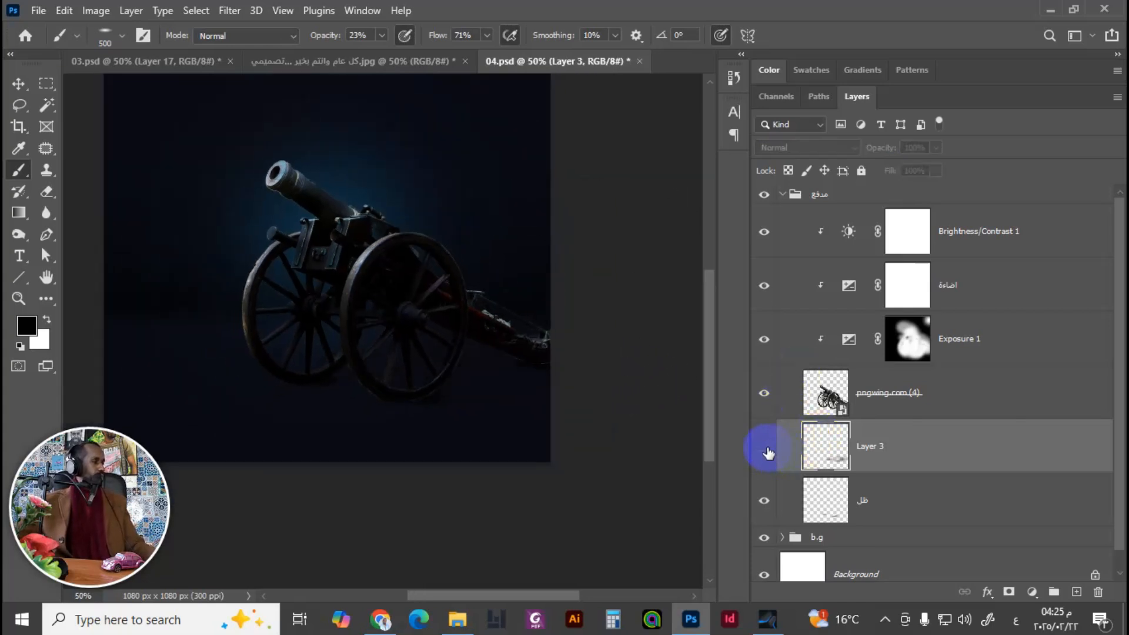
pyautogui.moveTo(515, 351); pyautogui.dragTo(546, 421)
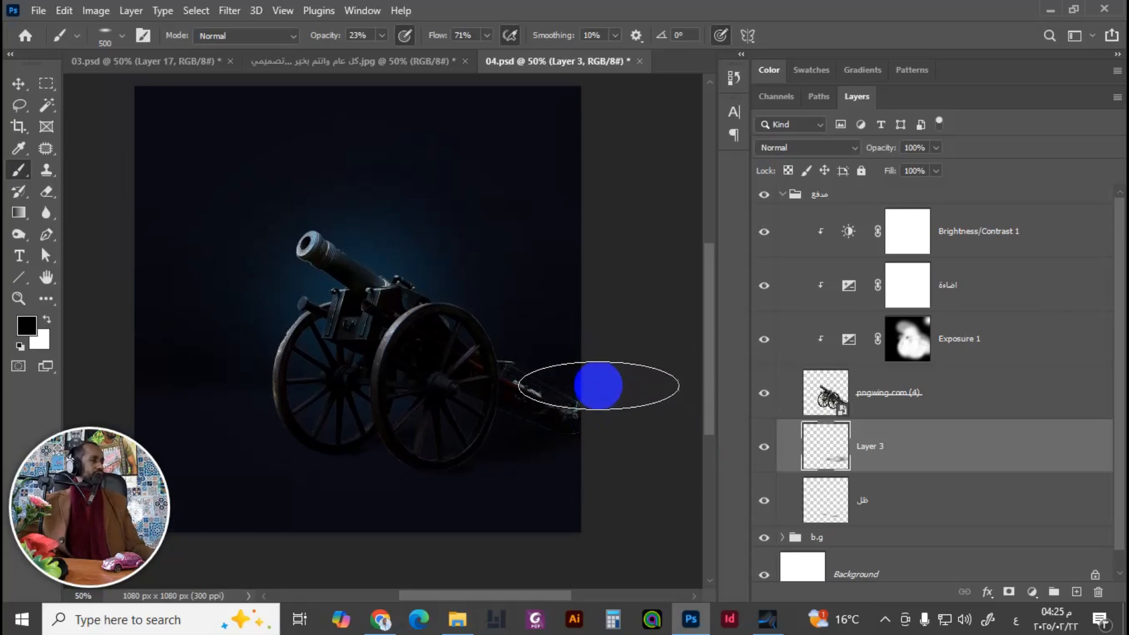
# Step: Rasterize the cannon's smart object layer pngwing.com (4) after checking its wheel edges up close
pyautogui.hotkey('ctrl', '+')
pyautogui.hotkey('ctrl', '+')
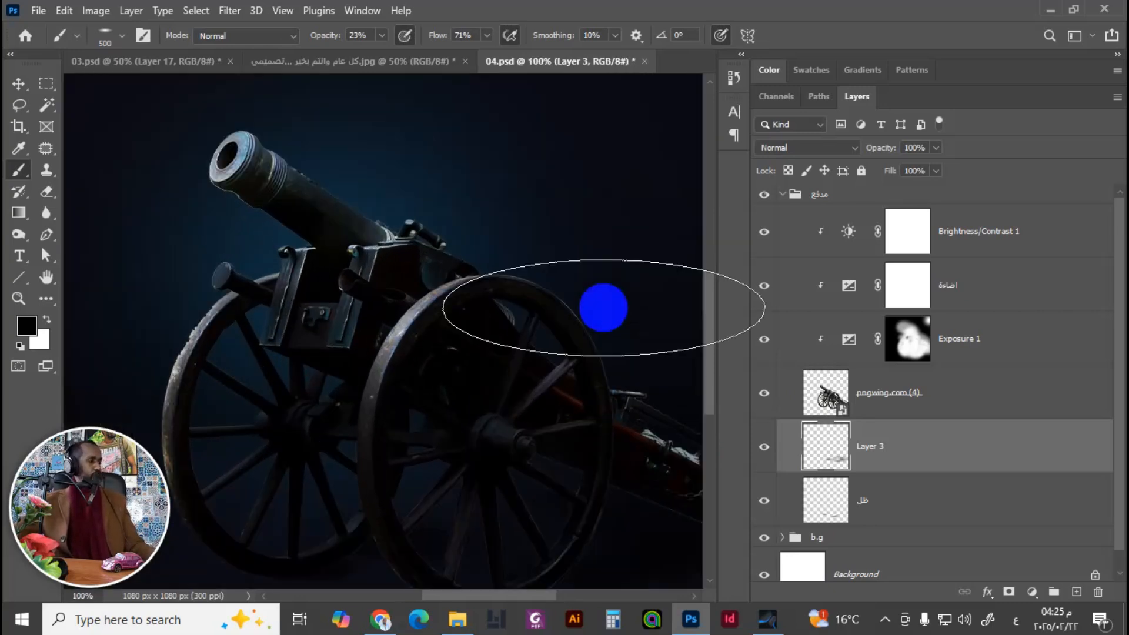
pyautogui.hotkey('ctrl', '+')
pyautogui.click(18, 84)
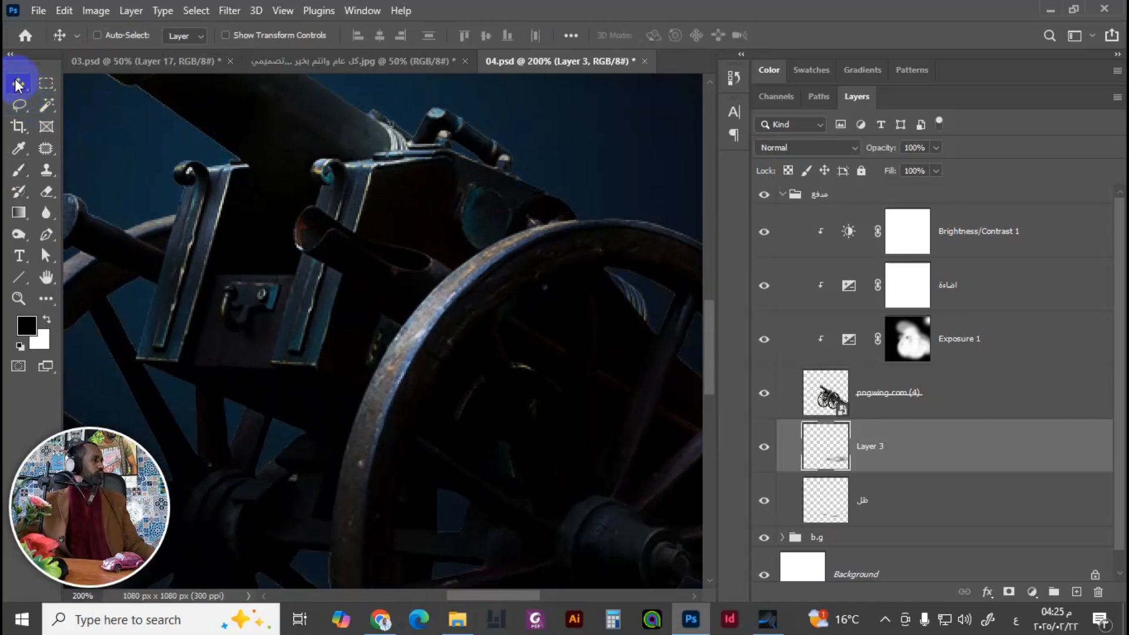
pyautogui.scroll(-3, 335, 209)
pyautogui.hscroll(-3, 335, 210)
pyautogui.moveTo(188, 267); pyautogui.dragTo(293, 208)
pyautogui.moveTo(479, 465); pyautogui.dragTo(327, 218)
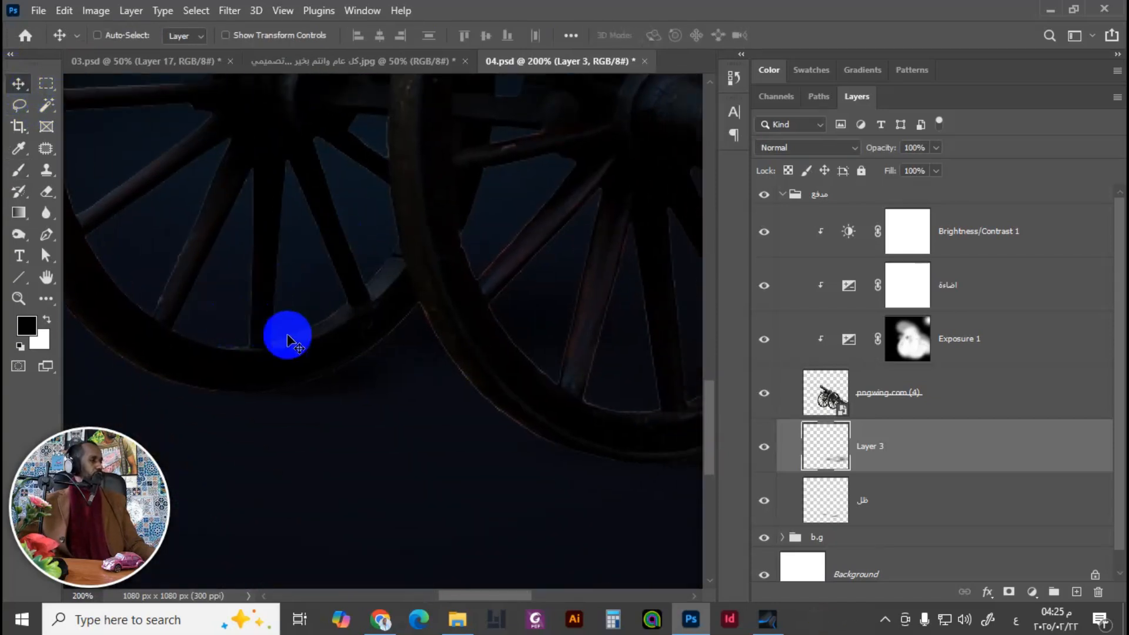
pyautogui.hotkey('ctrl', '-')
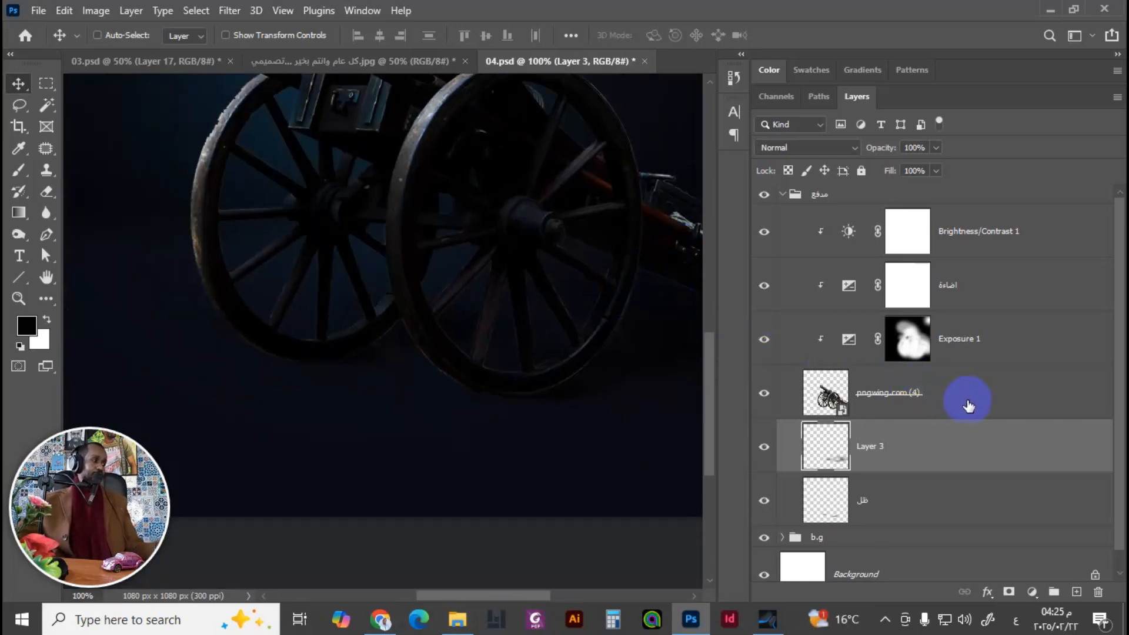
pyautogui.rightClick(969, 405)
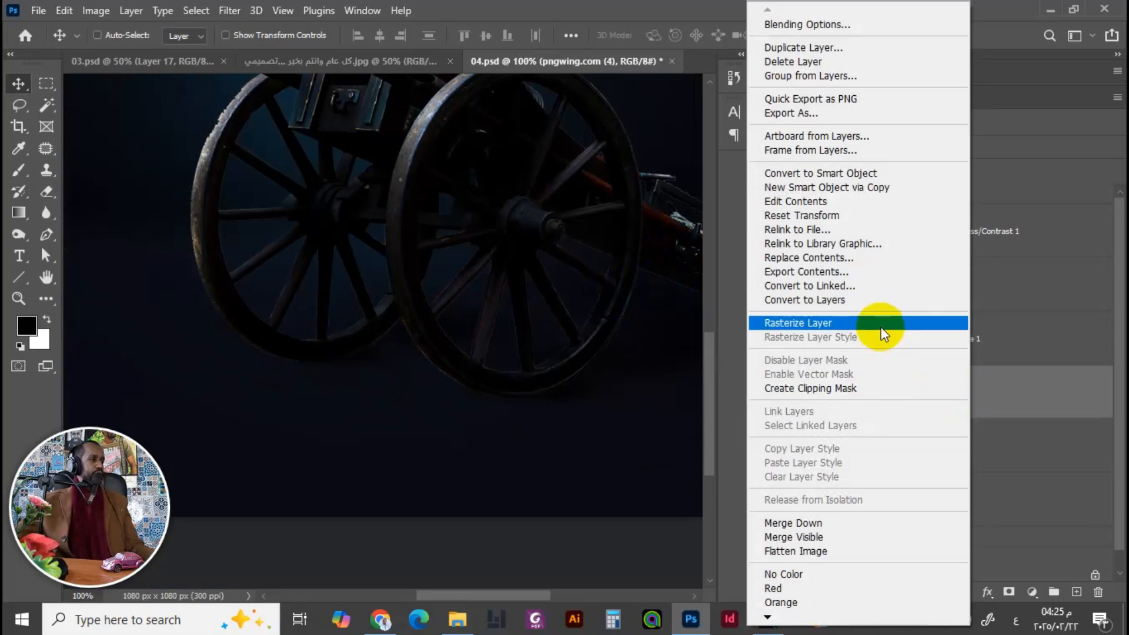
pyautogui.click(885, 324)
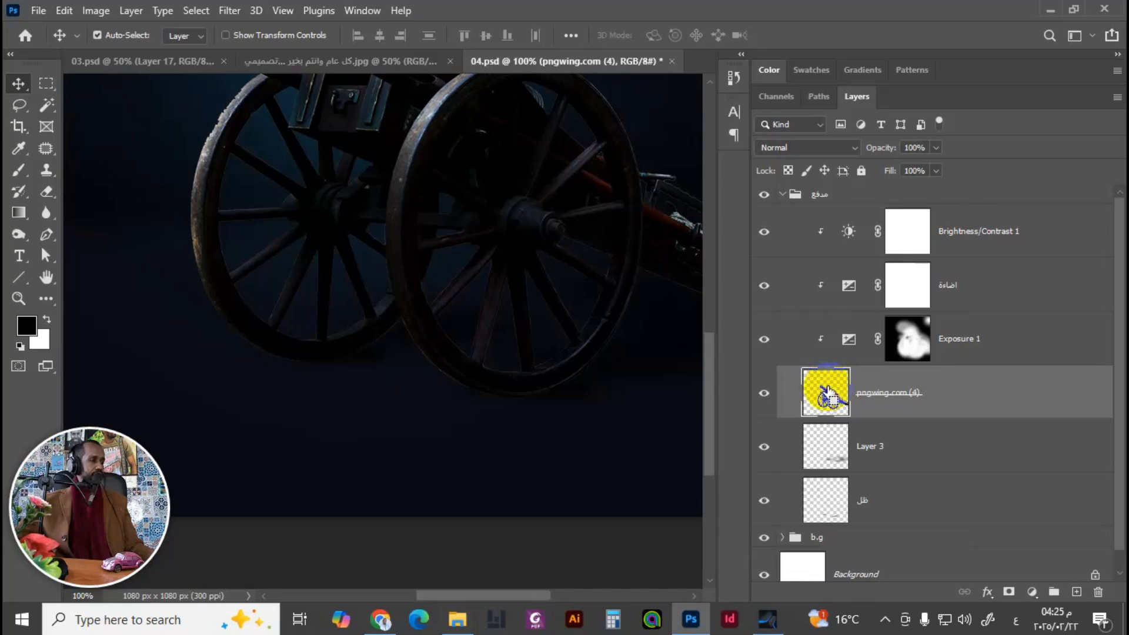
# Step: Load the cannon's outline as a selection, contract it by 1 pixel and apply it as a layer mask on the cannon layer
pyautogui.keyDown('ctrl'); pyautogui.click(832, 390); pyautogui.keyUp('ctrl')
pyautogui.moveTo(542, 273); pyautogui.dragTo(477, 374)
pyautogui.click(196, 10)
pyautogui.moveTo(327, 259)
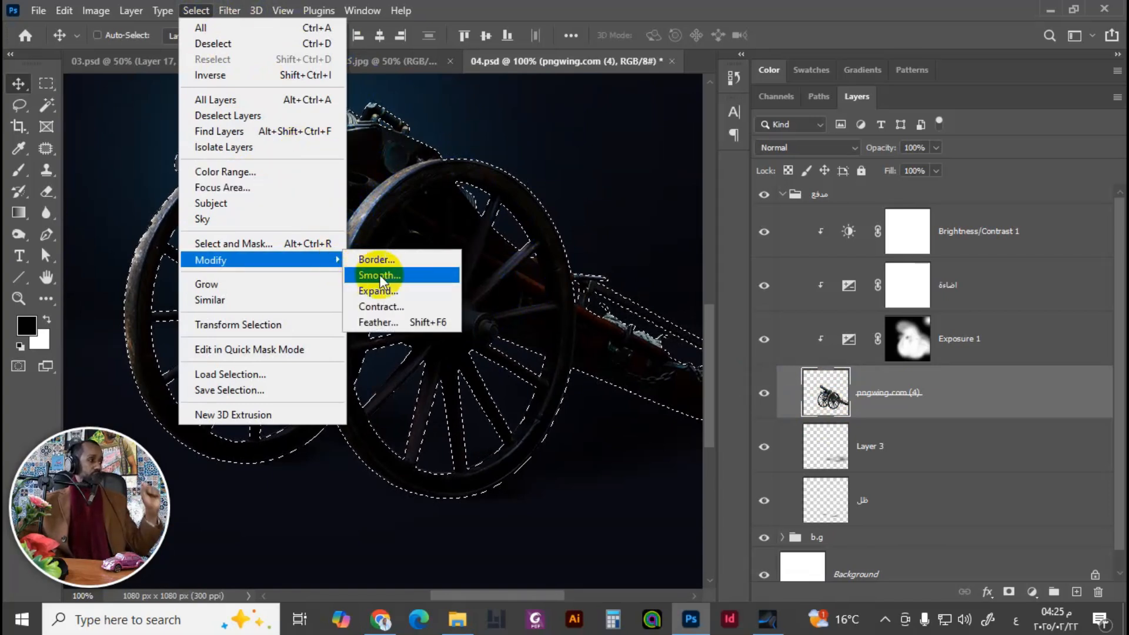
pyautogui.click(398, 308)
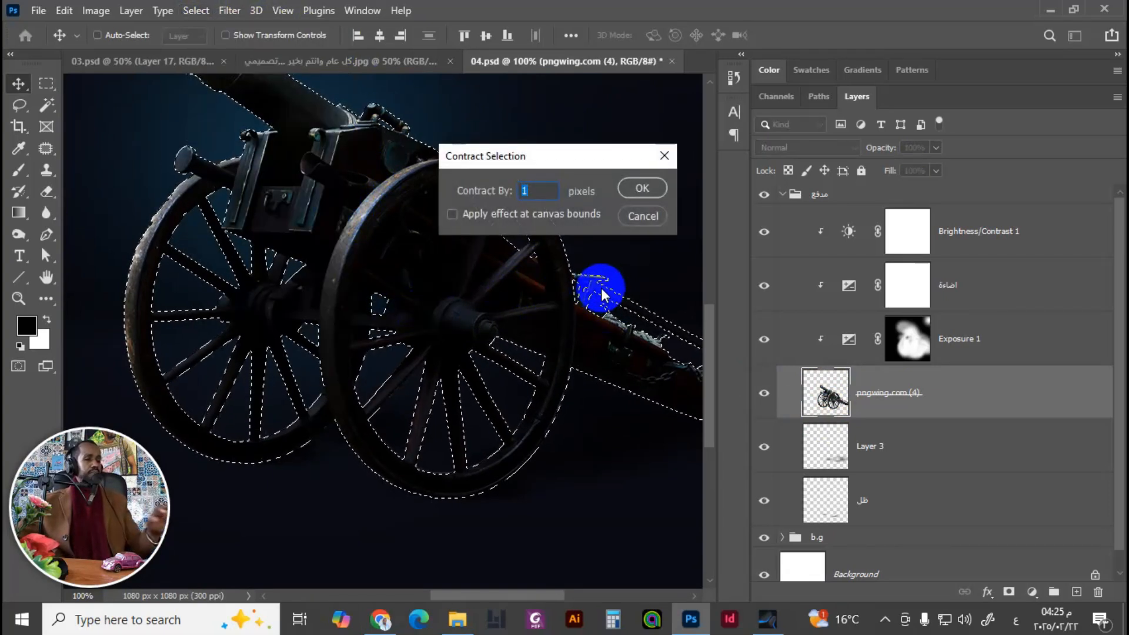
pyautogui.click(643, 188)
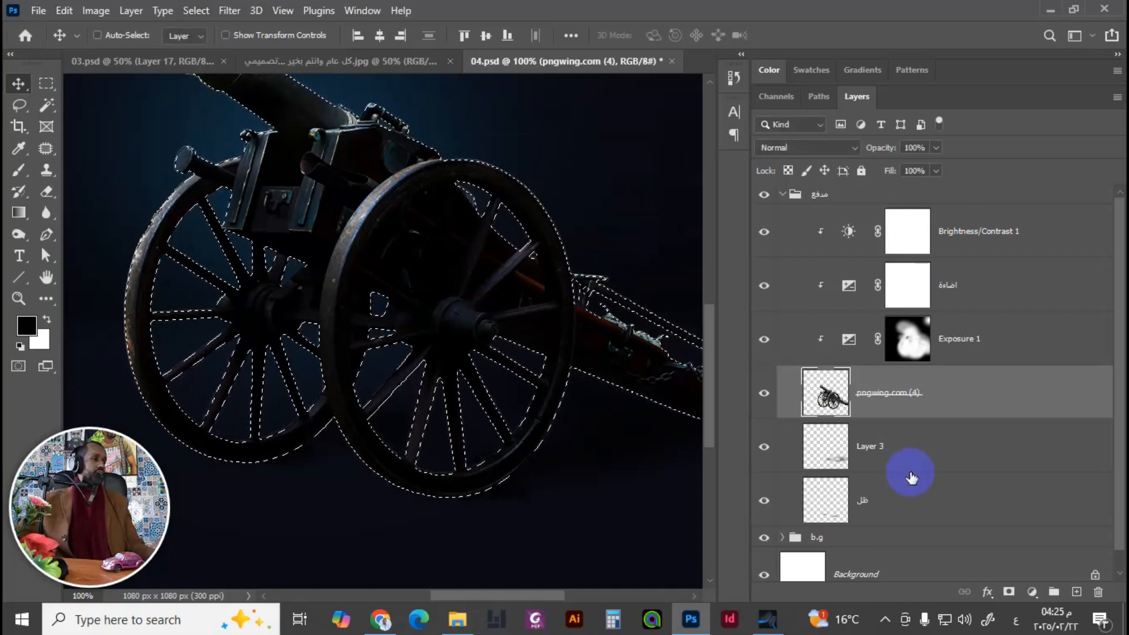
pyautogui.click(1009, 592)
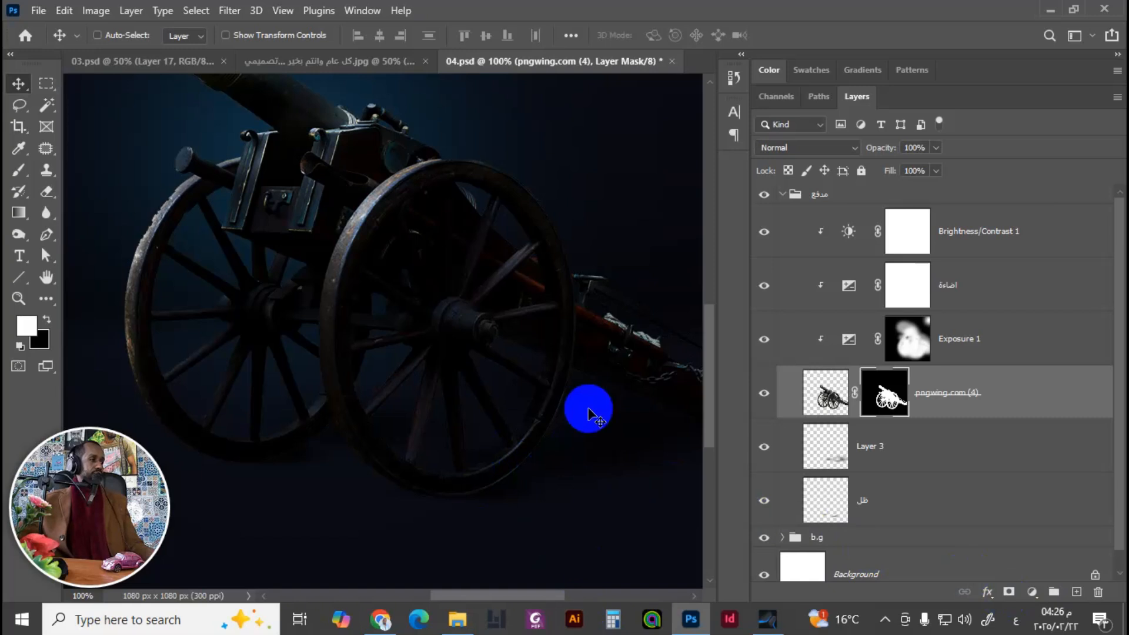
pyautogui.hotkey('ctrl', '-')
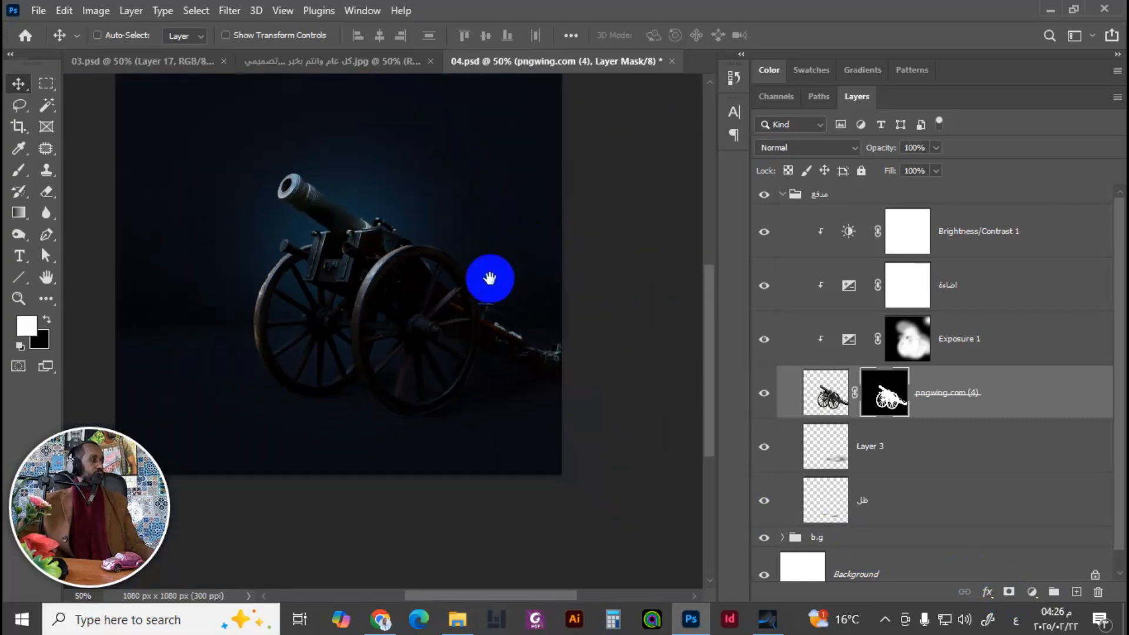
pyautogui.hotkey('ctrl', '-')
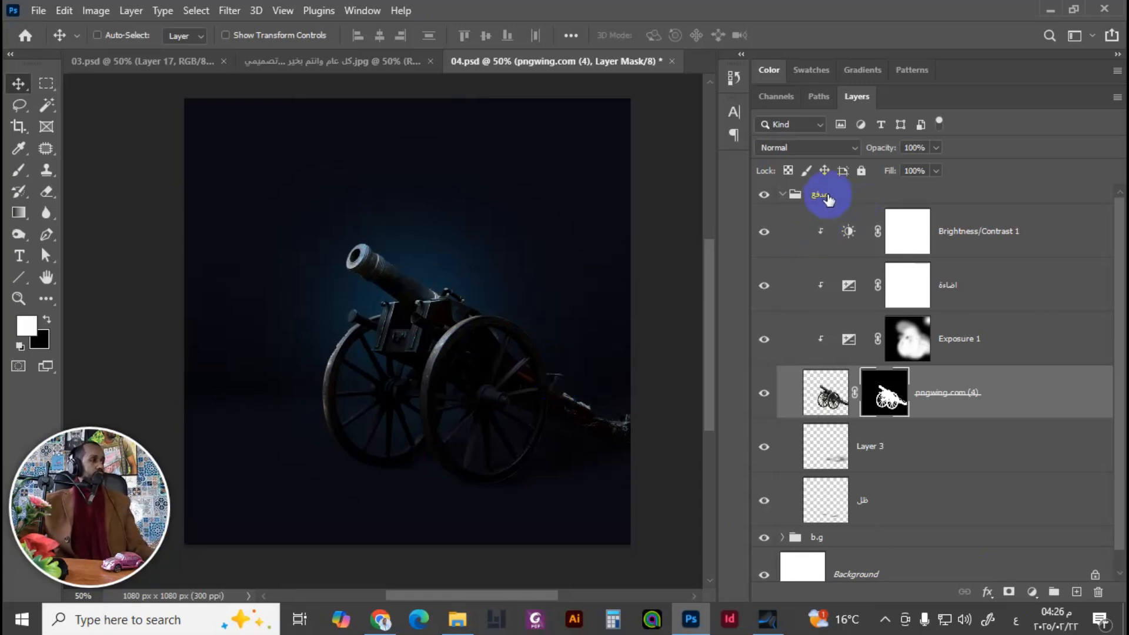
# Step: Collapse the مدفع group and place the crescent pngwing.com (5).png from the materials folder, scaled to about 12%, in the canvas's upper-right sky
pyautogui.click(791, 196)
pyautogui.click(781, 195)
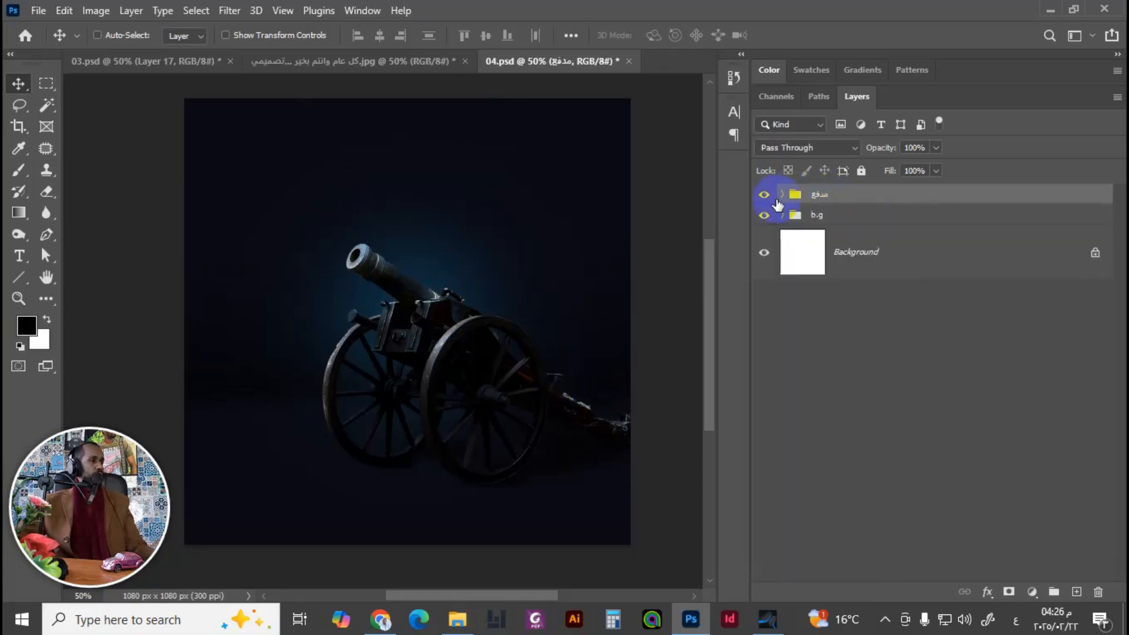
pyautogui.click(458, 620)
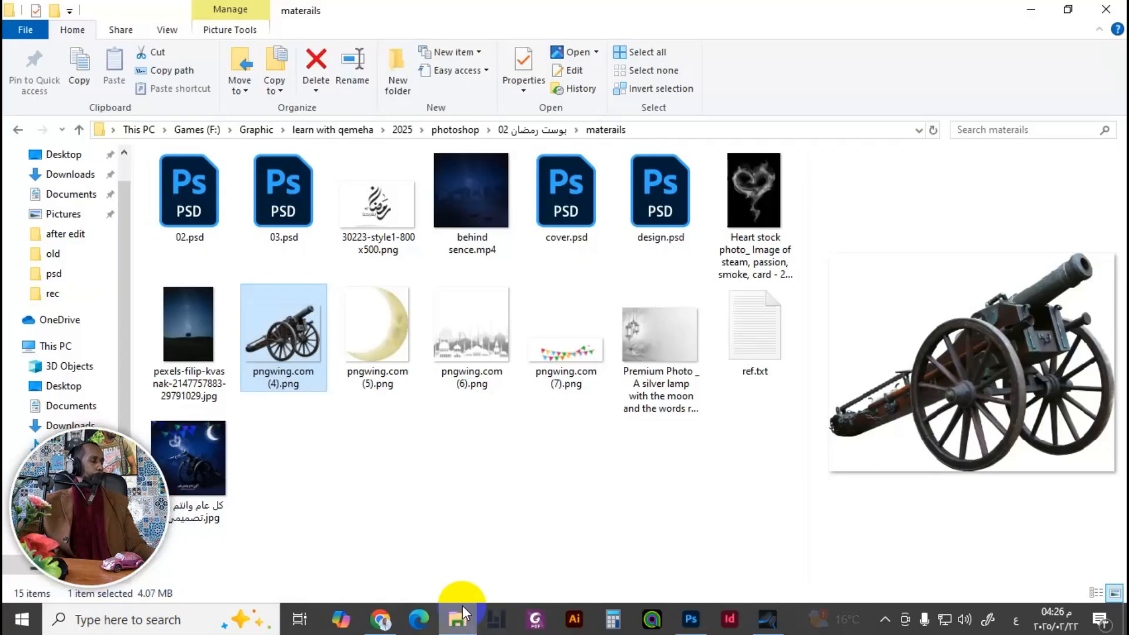
pyautogui.click(391, 346)
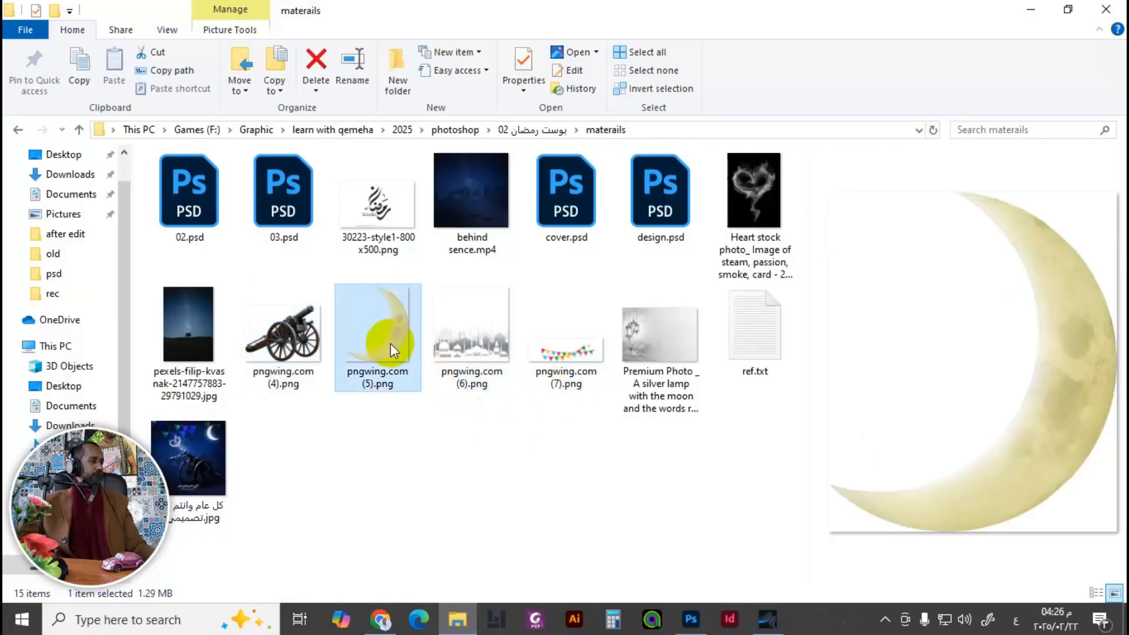
pyautogui.moveTo(391, 344); pyautogui.dragTo(541, 244)
pyautogui.moveTo(593, 105); pyautogui.dragTo(324, 417)
pyautogui.moveTo(318, 467); pyautogui.dragTo(577, 177)
pyautogui.moveTo(585, 240); pyautogui.dragTo(573, 196)
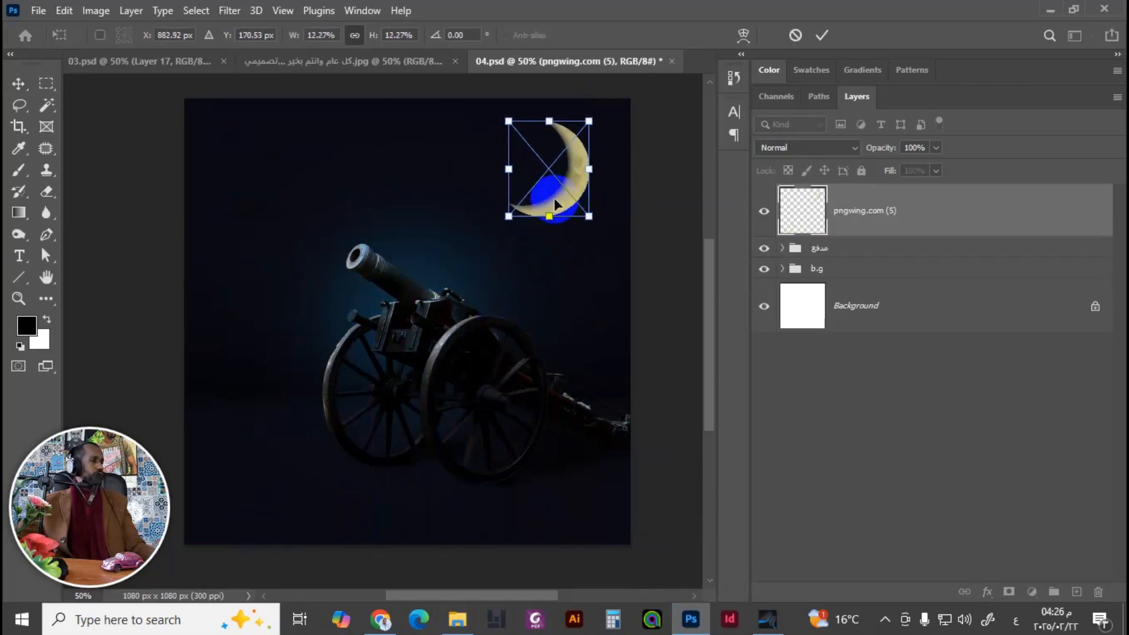
pyautogui.moveTo(509, 216); pyautogui.dragTo(521, 214)
pyautogui.press('Return')
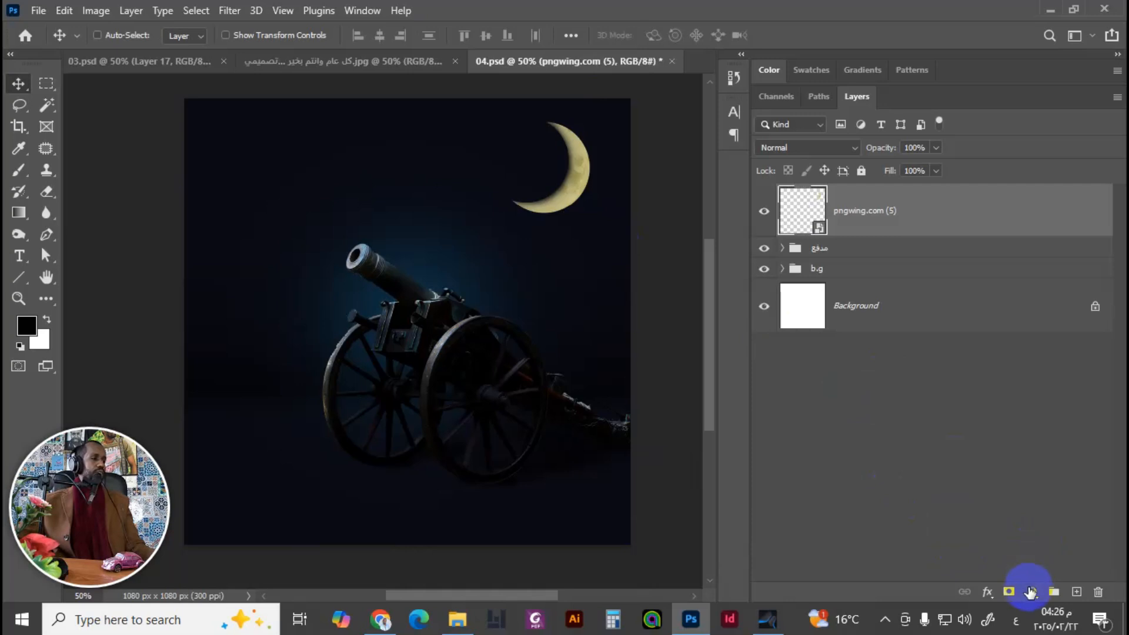
# Step: Add a Vibrance adjustment clipped to the crescent moon with Vibrance -100 and Saturation -90
pyautogui.click(1030, 591)
pyautogui.click(1046, 416)
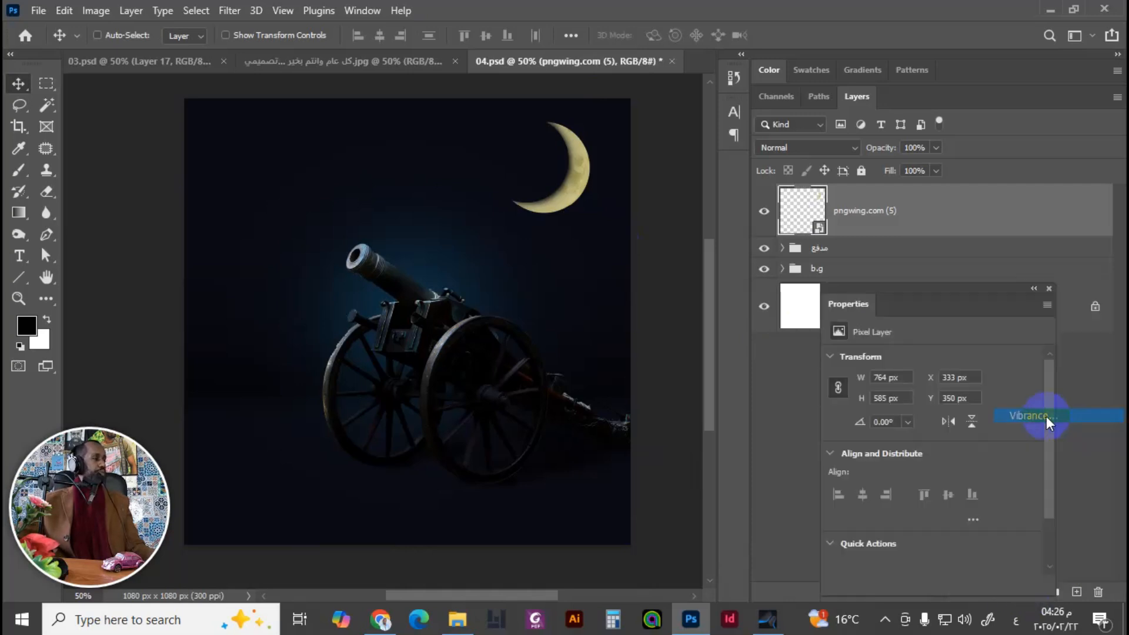
pyautogui.moveTo(950, 298); pyautogui.dragTo(980, 292)
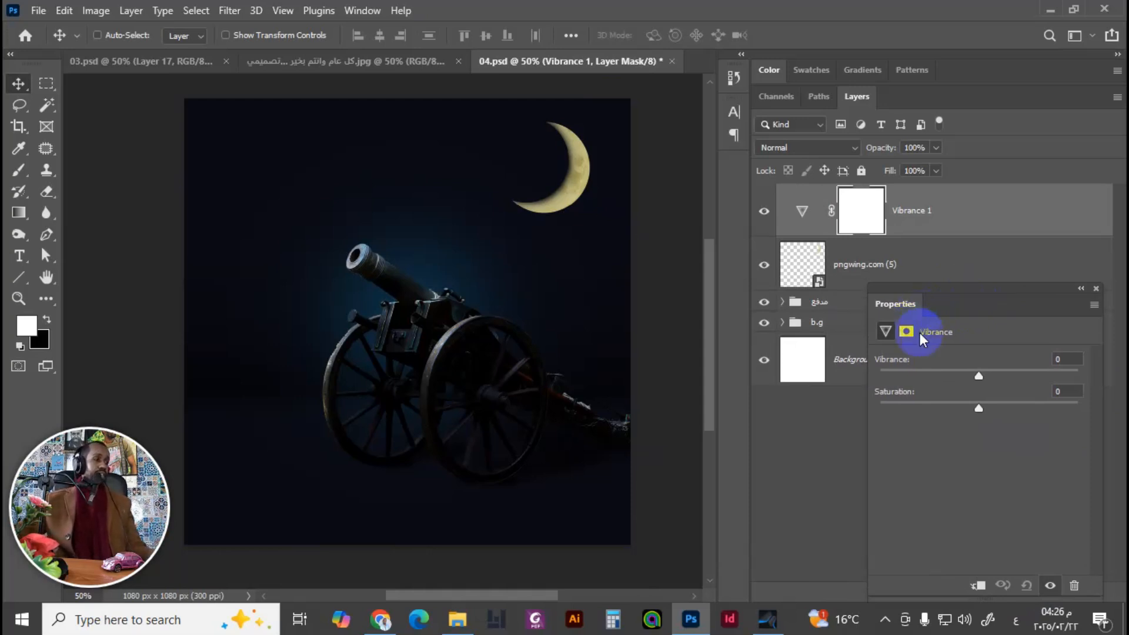
pyautogui.moveTo(983, 377); pyautogui.dragTo(886, 378)
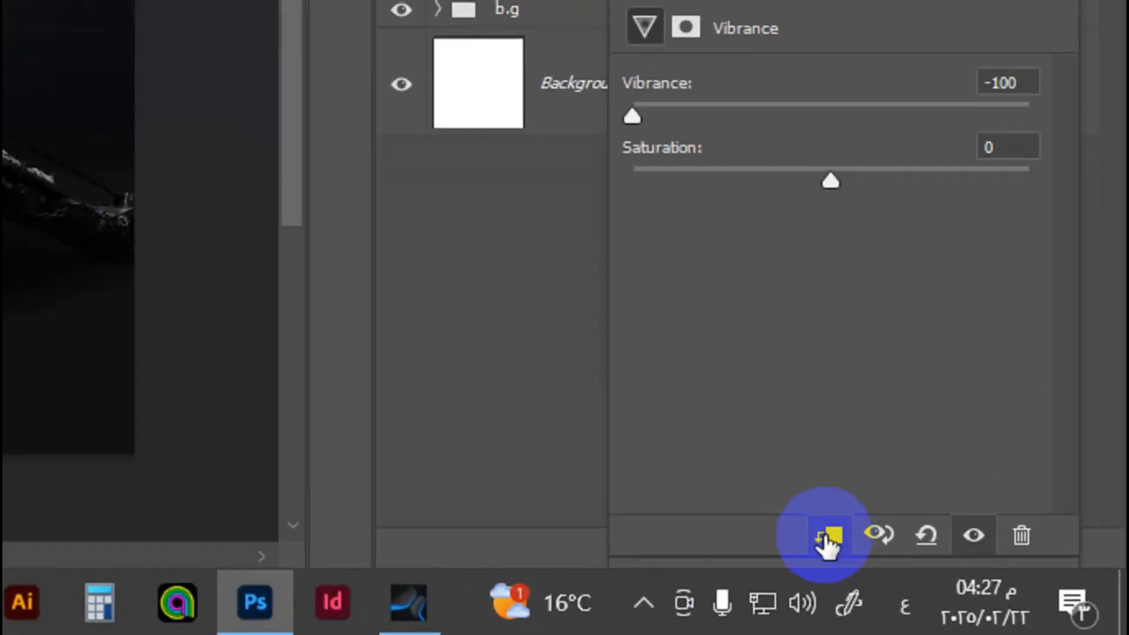
pyautogui.click(829, 536)
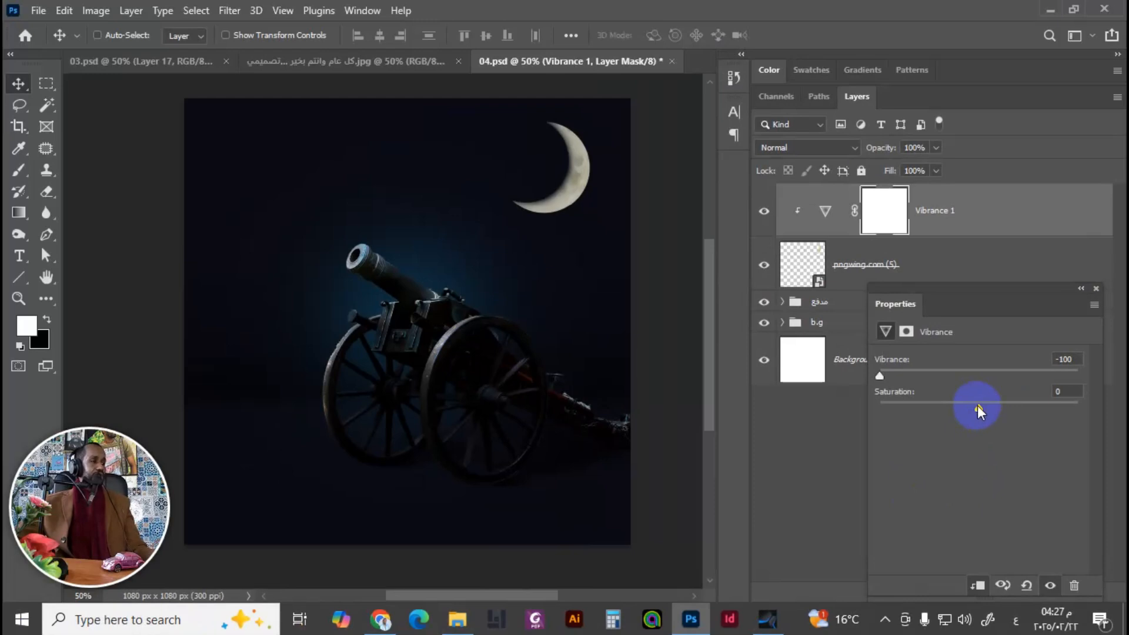
pyautogui.moveTo(978, 406); pyautogui.dragTo(951, 405)
pyautogui.moveTo(880, 402); pyautogui.dragTo(906, 403)
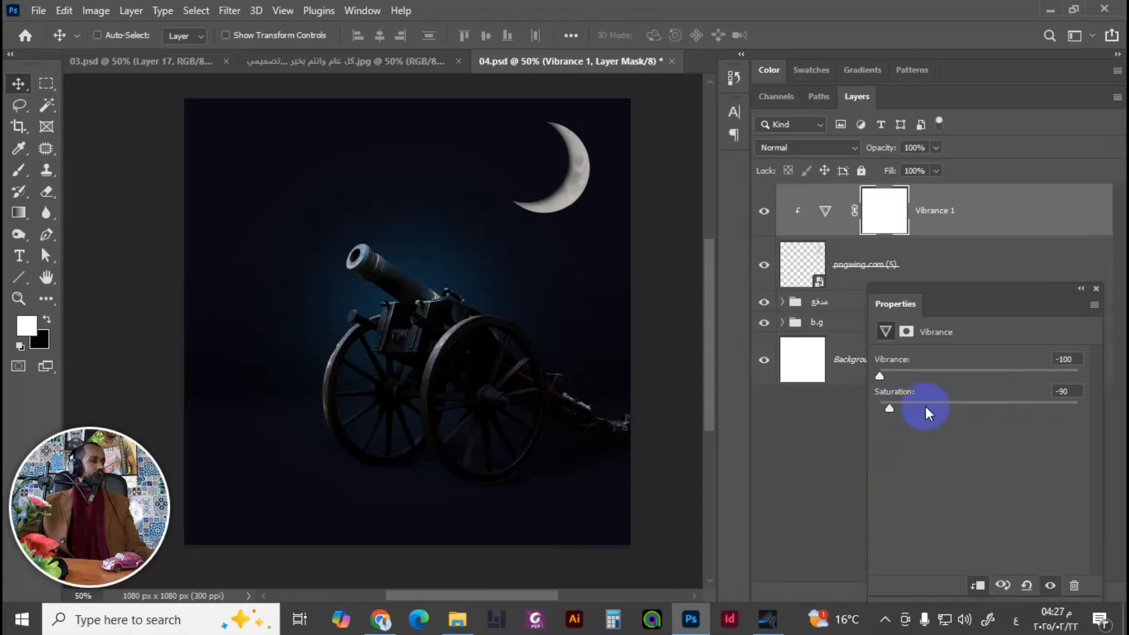
pyautogui.click(1096, 289)
# Step: Rename the crescent moon layer as هلال
pyautogui.click(877, 264)
pyautogui.doubleClick(882, 263)
pyautogui.write('هلال')
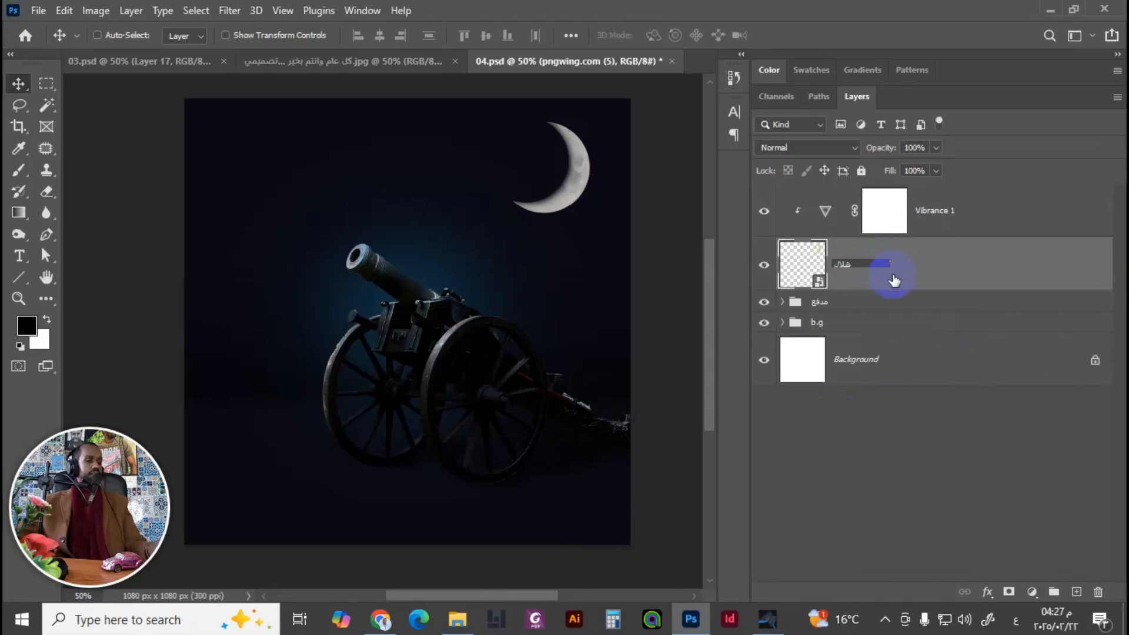
pyautogui.press('Return')
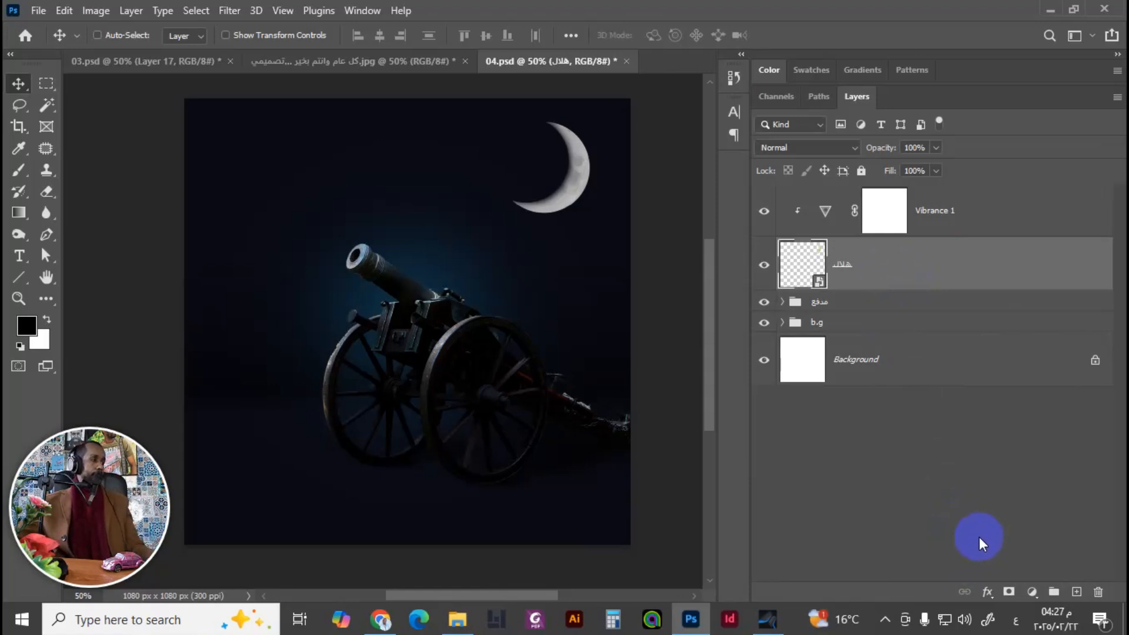
# Step: Give the هلال layer a white Outer Glow in Lighten mode with 7% opacity, 4% spread and 65 px size
pyautogui.click(987, 588)
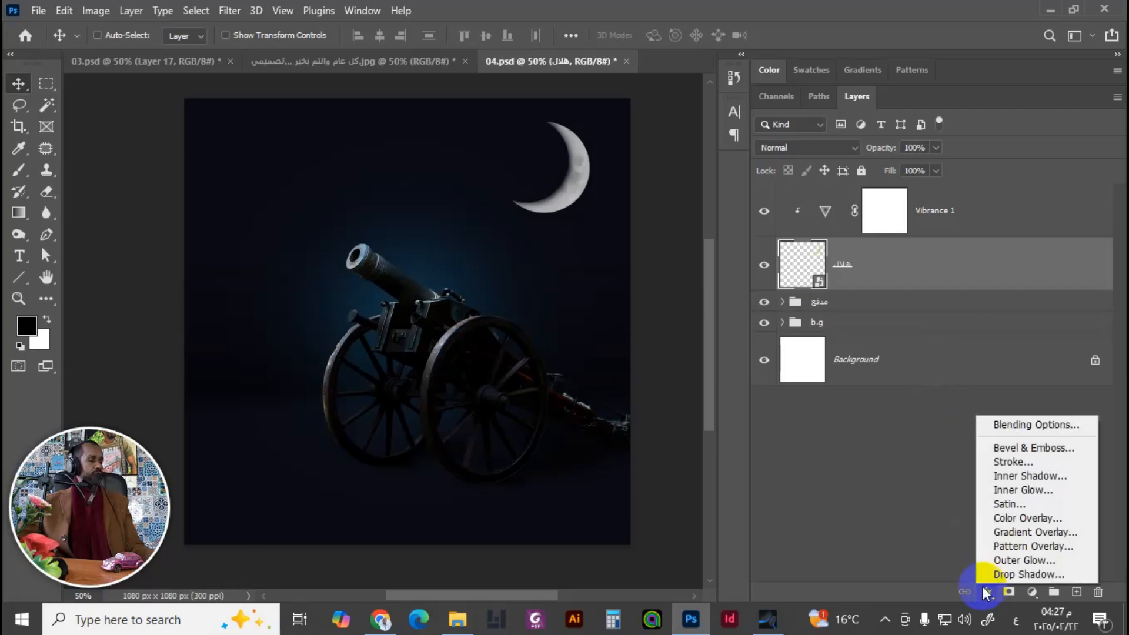
pyautogui.click(1003, 560)
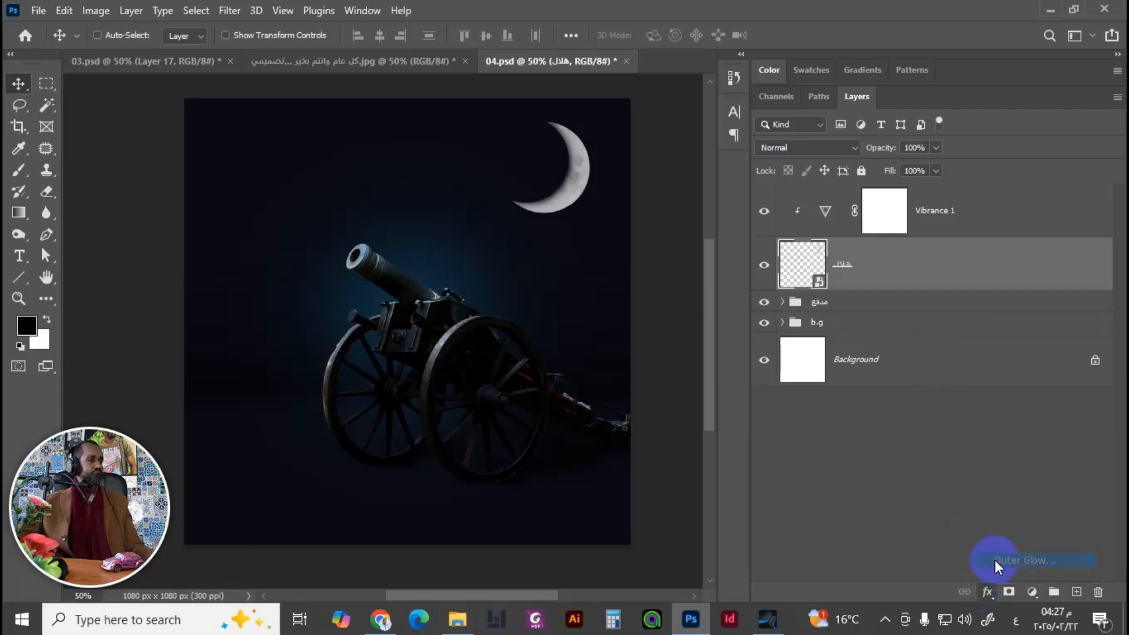
pyautogui.moveTo(740, 198); pyautogui.dragTo(1018, 145)
pyautogui.click(1001, 221)
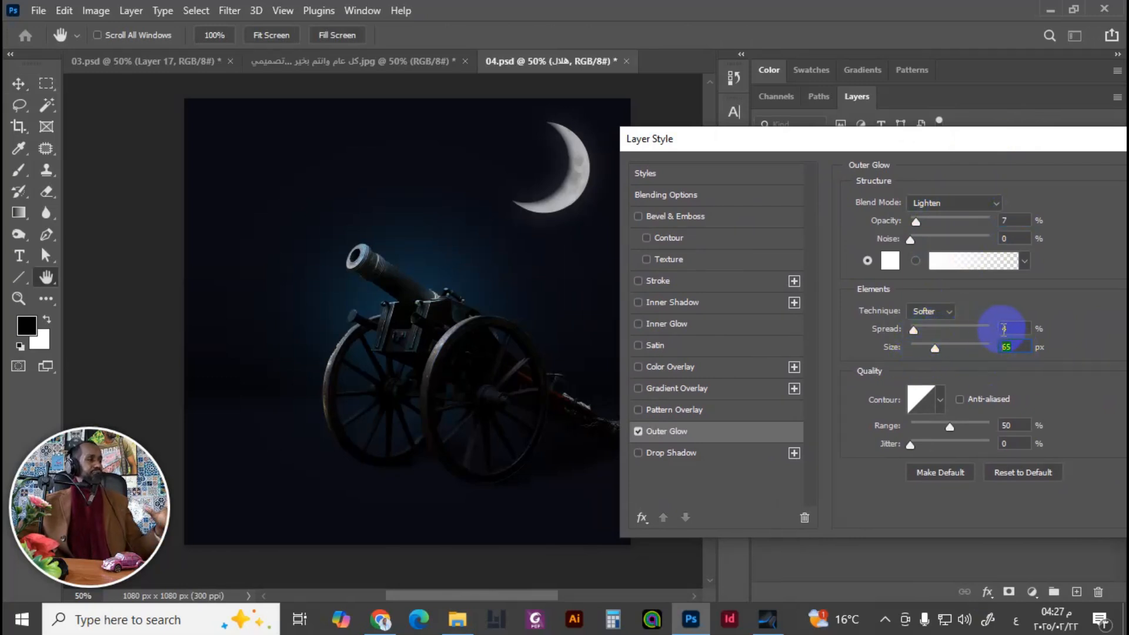
pyautogui.moveTo(981, 140); pyautogui.dragTo(885, 211)
pyautogui.press('Return')
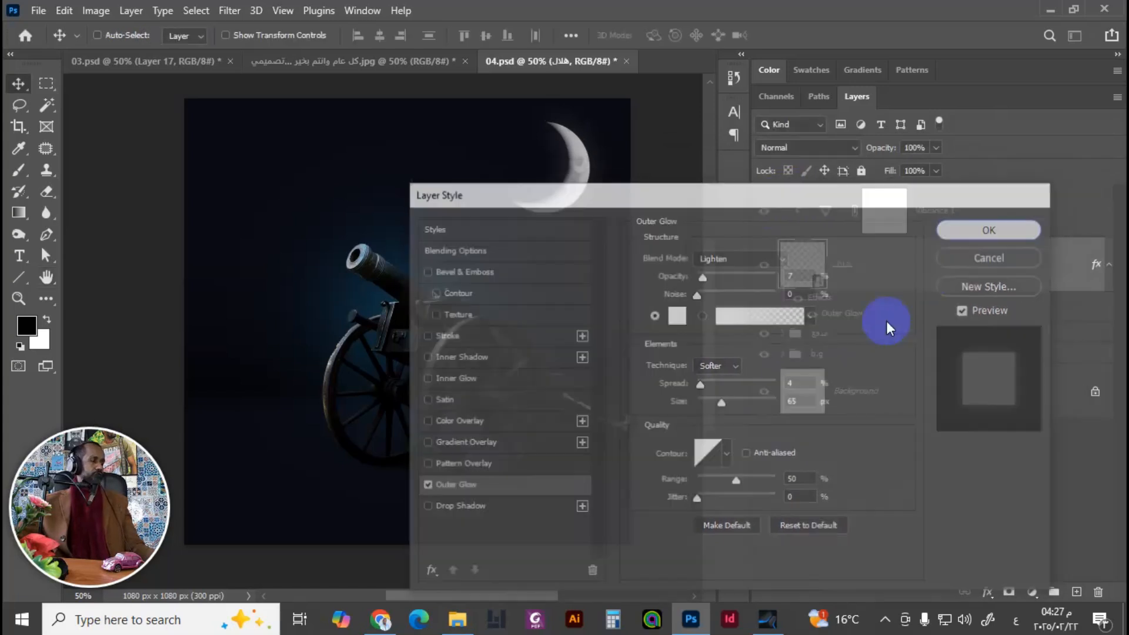
pyautogui.hotkey('ctrl', '+')
pyautogui.hotkey('ctrl', '+')
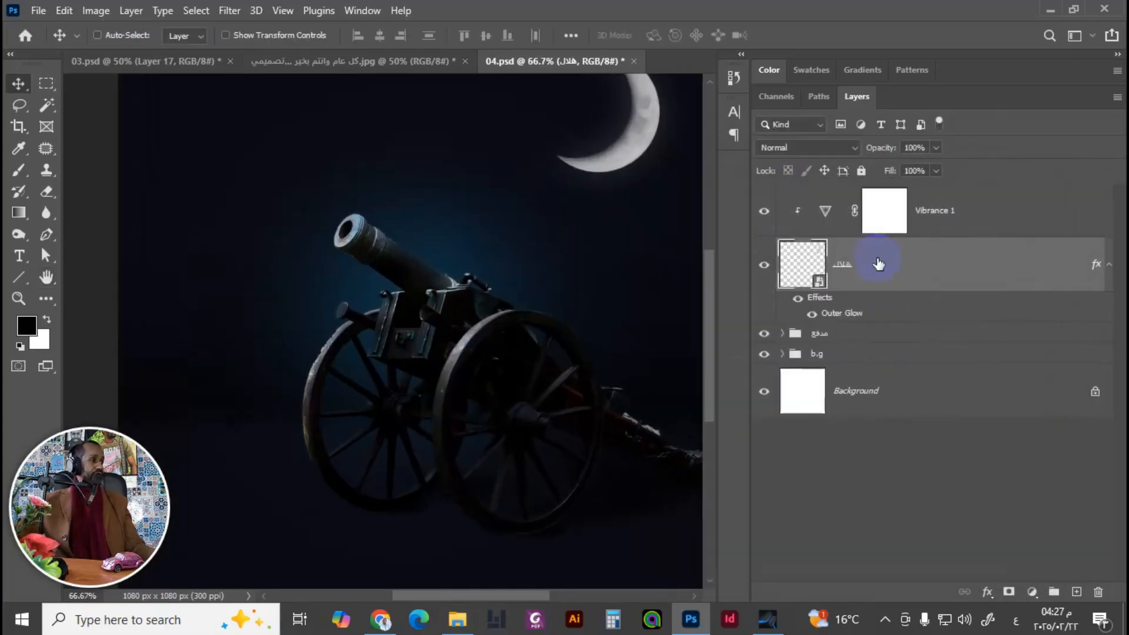
pyautogui.moveTo(615, 285); pyautogui.dragTo(541, 355)
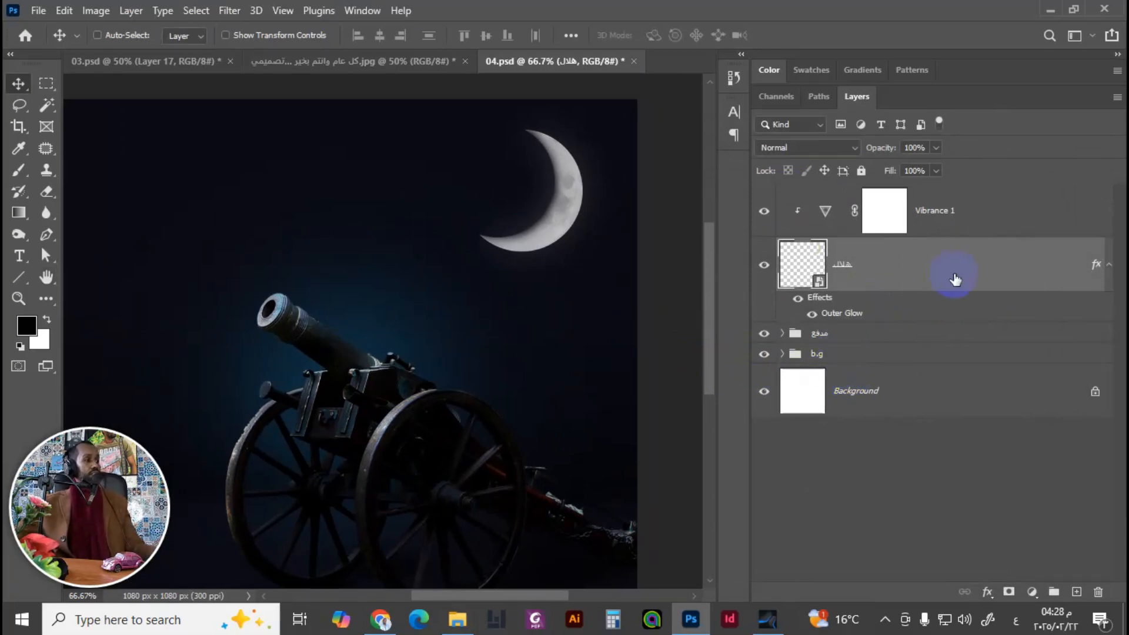
# Step: Add a new layer above the Vibrance adjustment and choose a light blue foreground color for the Brush
pyautogui.click(1000, 222)
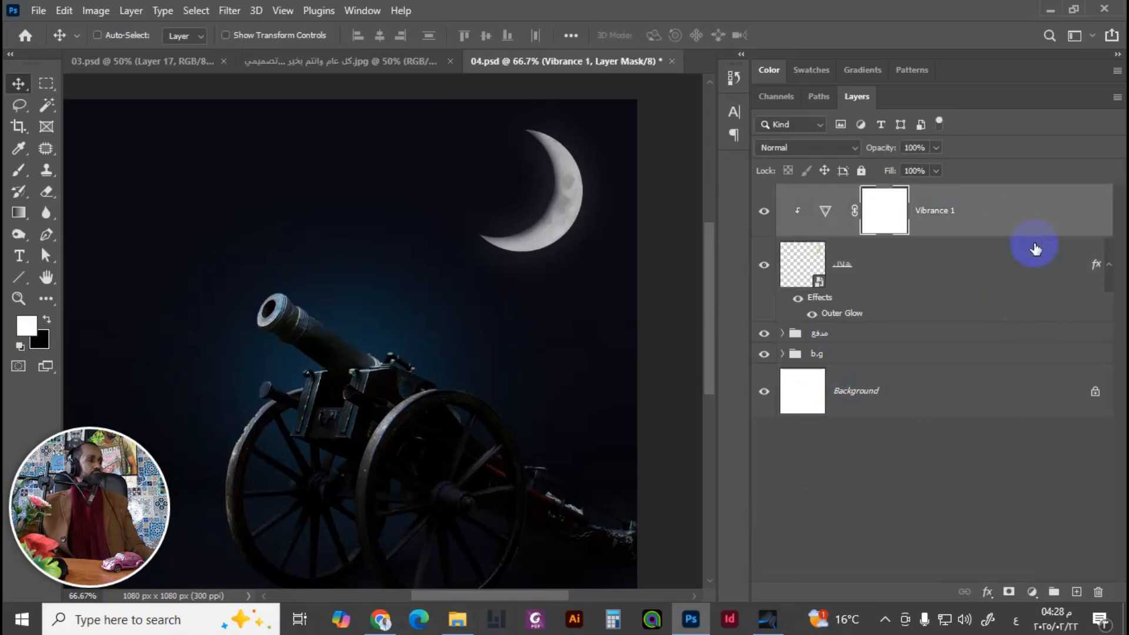
pyautogui.click(1077, 592)
pyautogui.moveTo(550, 295); pyautogui.dragTo(456, 303)
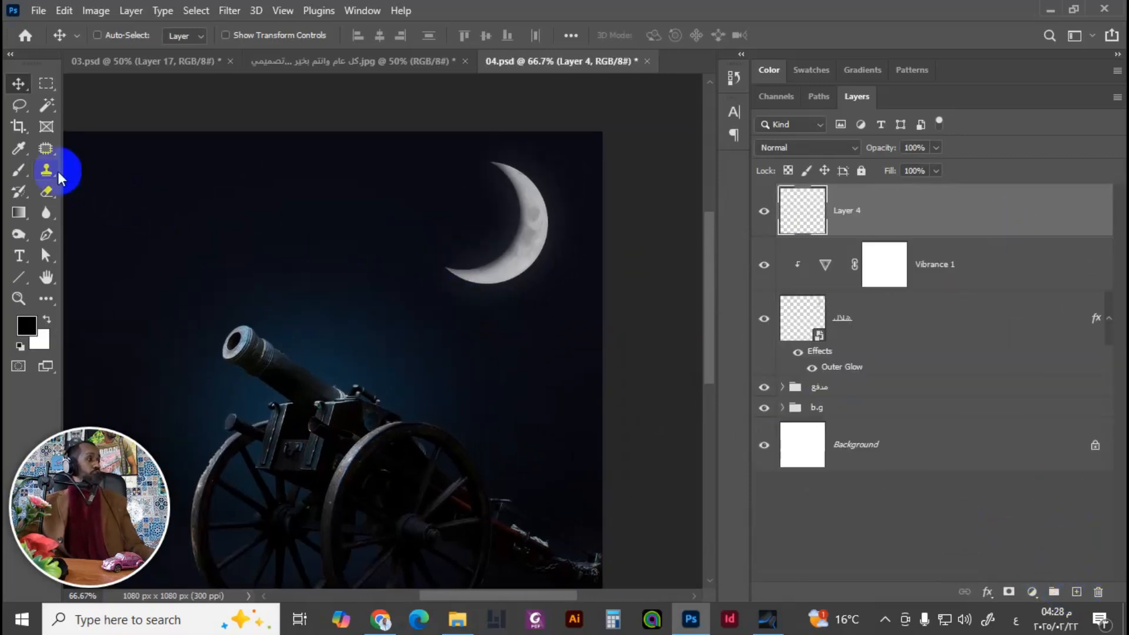
pyautogui.click(19, 170)
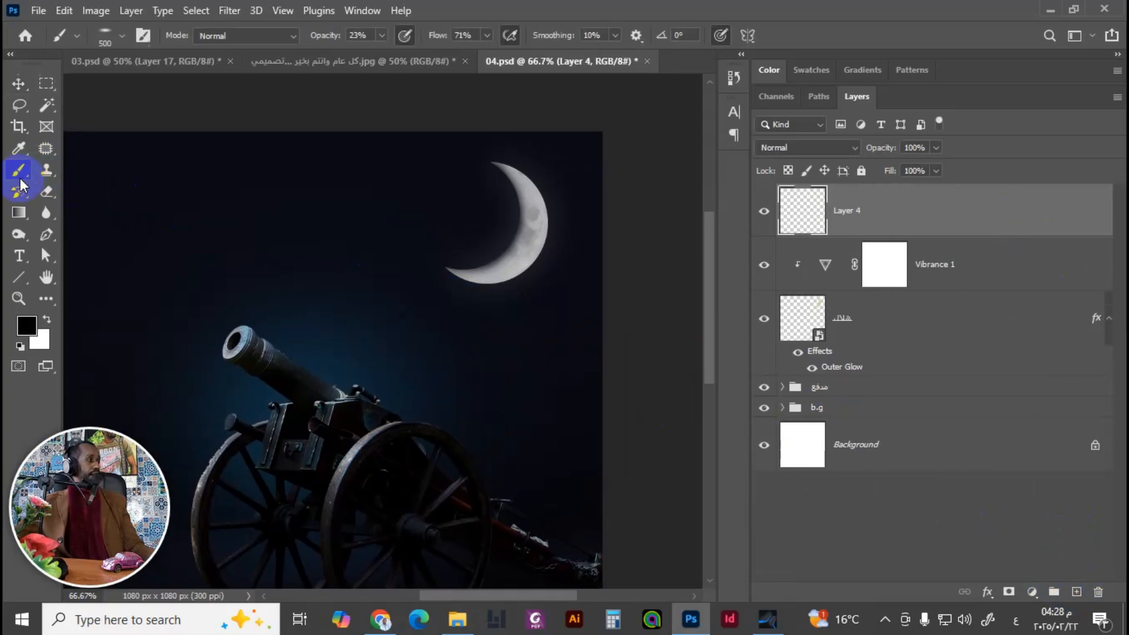
pyautogui.click(32, 329)
pyautogui.click(782, 322)
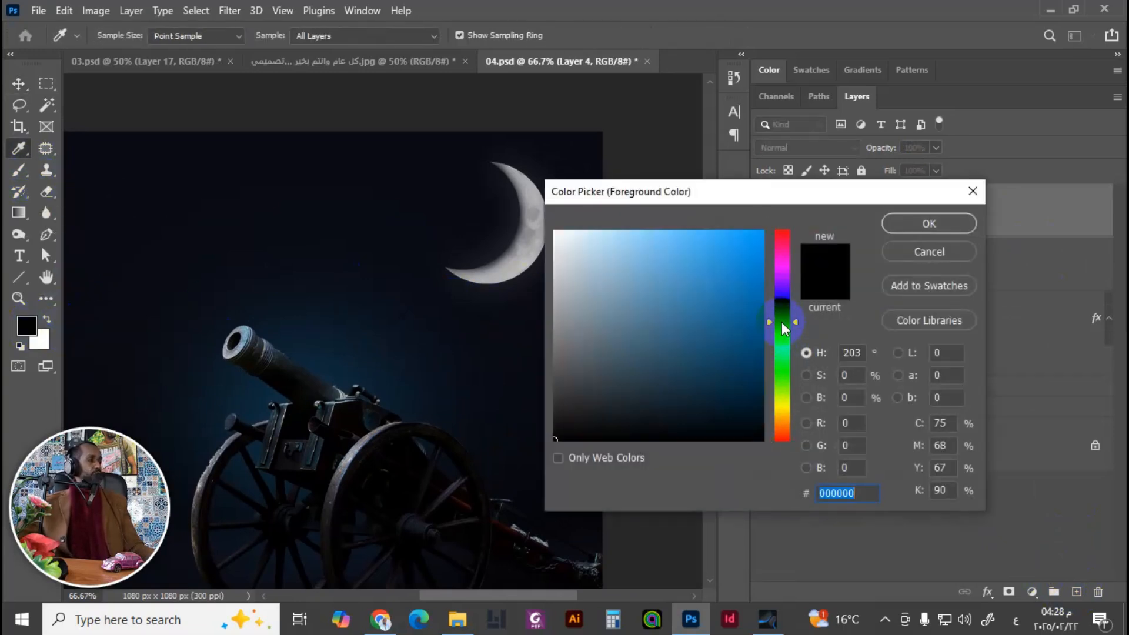
pyautogui.moveTo(727, 268)
pyautogui.mouseDown()
pyautogui.moveTo(700, 244)
pyautogui.moveTo(661, 241)
pyautogui.mouseUp()
pyautogui.click(909, 227)
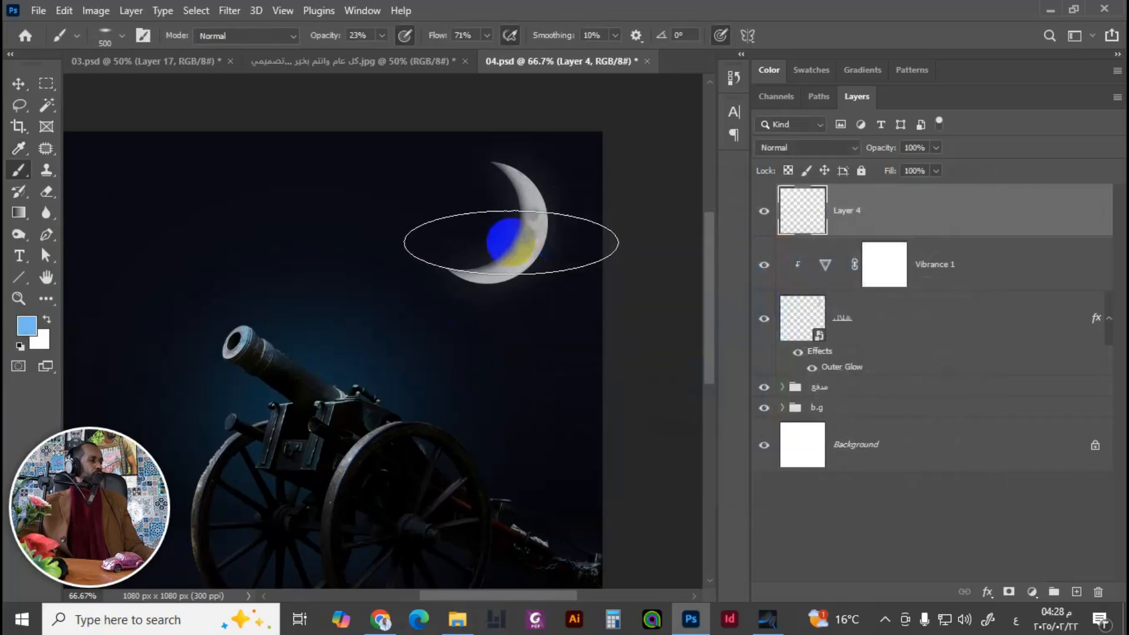
# Step: Paint a light blue glow over the crescent with the Soft Round brush at 400 and 500 px, with opacity and flow at 100%
pyautogui.rightClick(486, 255)
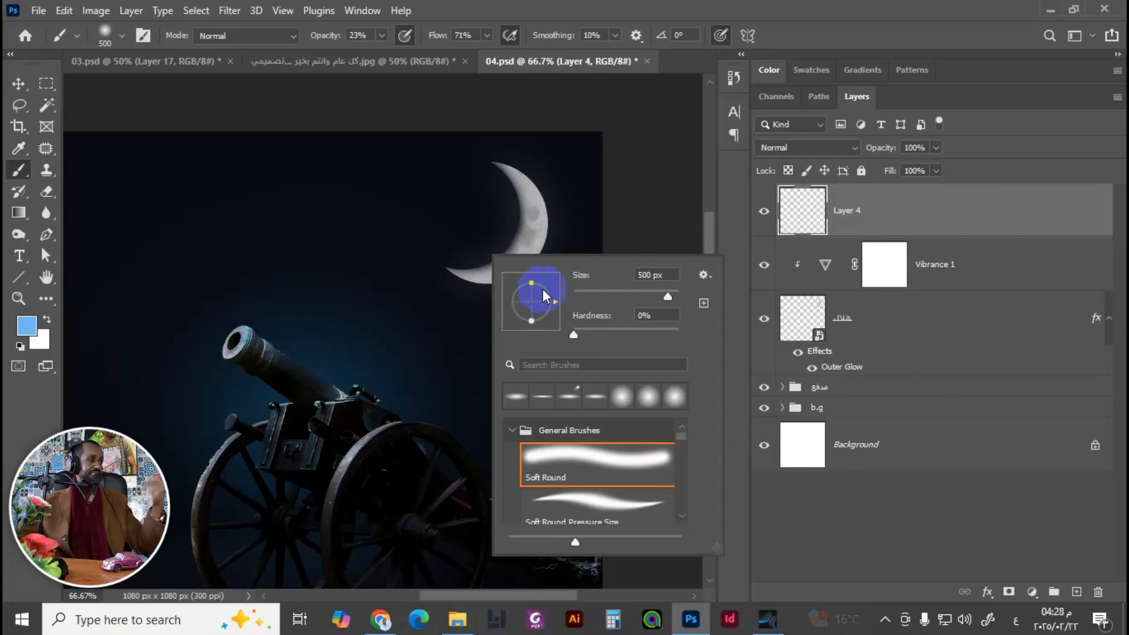
pyautogui.click(848, 200)
pyautogui.press('[')
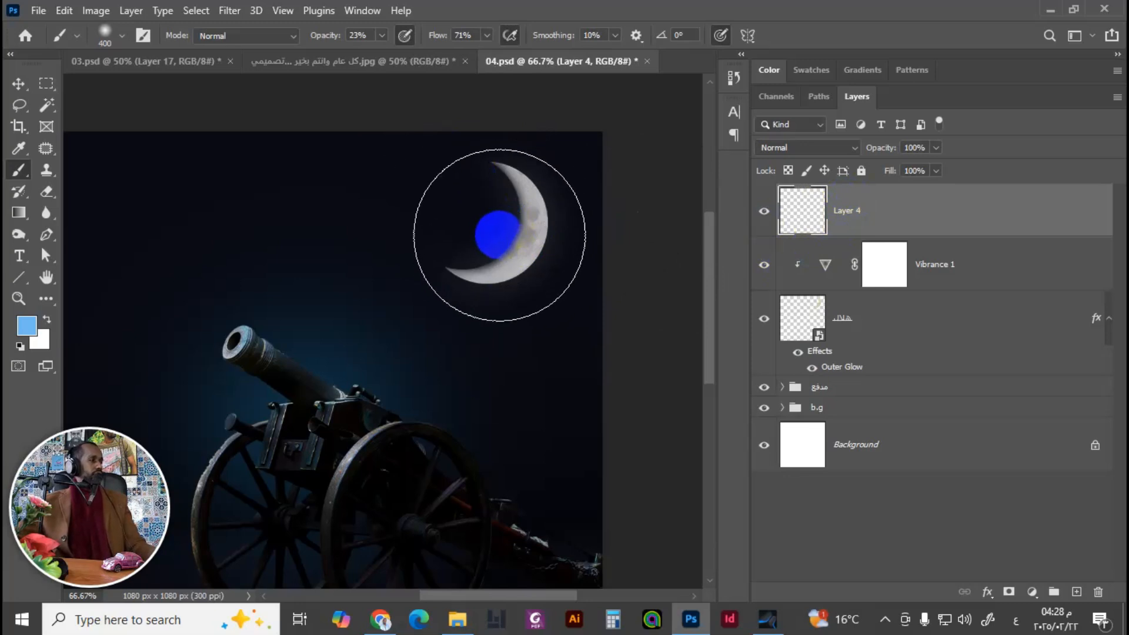
pyautogui.click(383, 36)
pyautogui.moveTo(393, 52); pyautogui.dragTo(517, 55)
pyautogui.click(487, 36)
pyautogui.click(503, 231)
pyautogui.moveTo(505, 231); pyautogui.dragTo(503, 232)
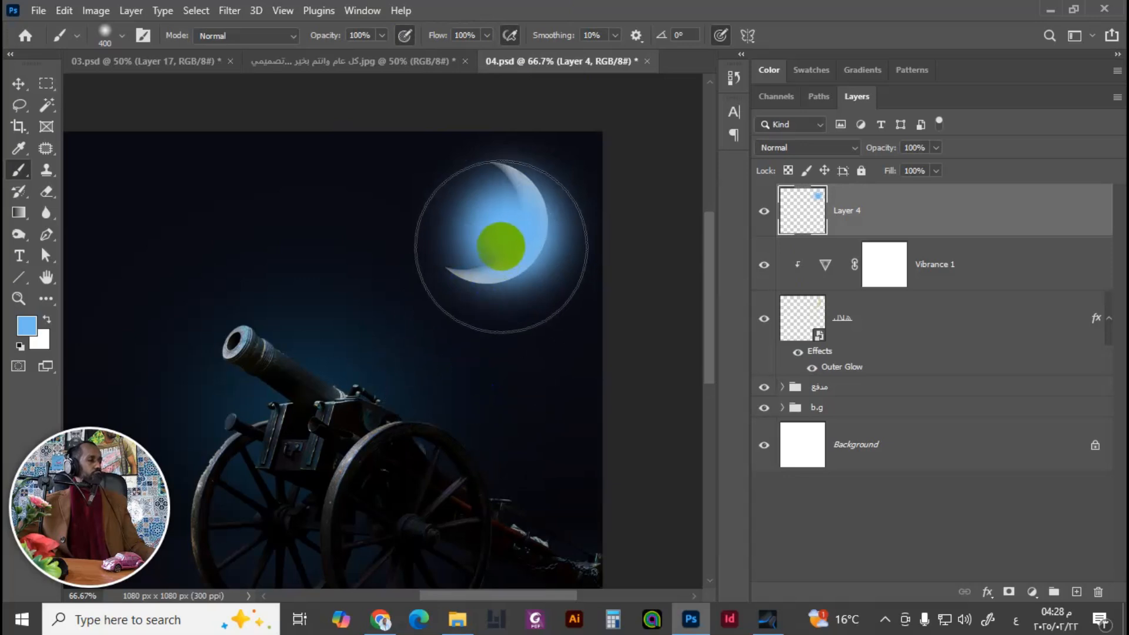
pyautogui.press(']')
pyautogui.moveTo(496, 235); pyautogui.dragTo(497, 238)
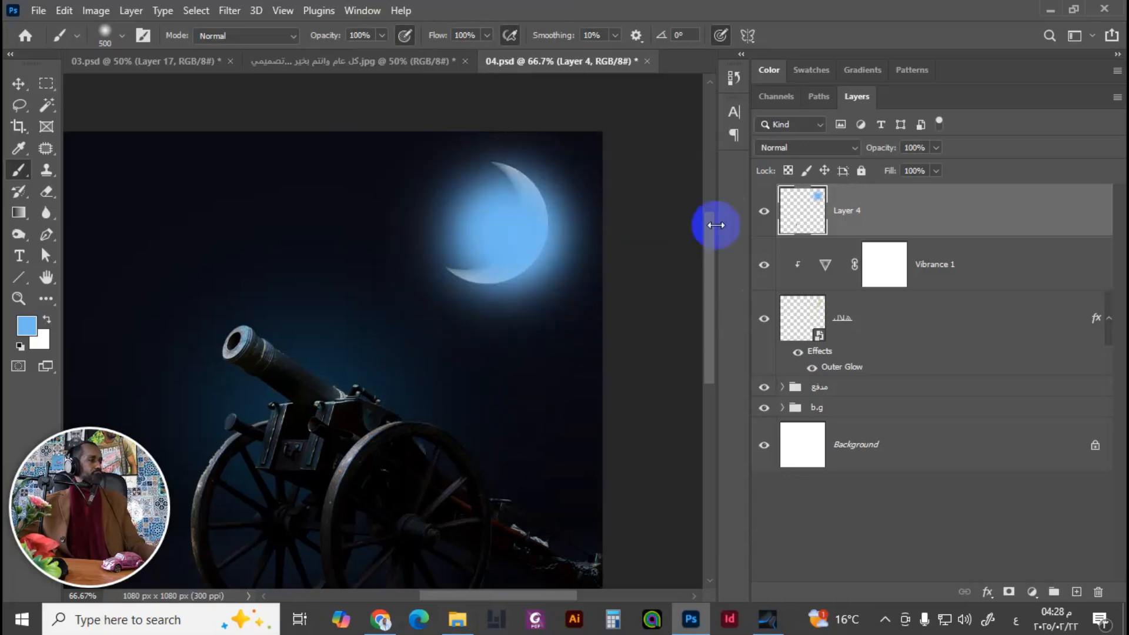
# Step: Set the blue glow layer's blend mode to Soft Light
pyautogui.click(824, 149)
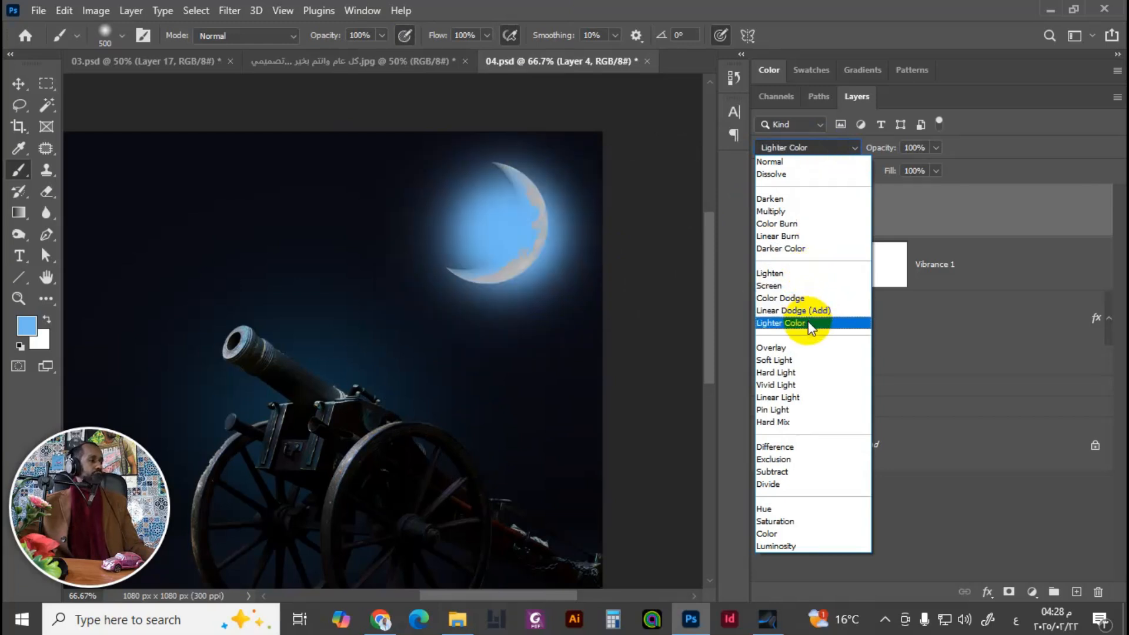
pyautogui.click(801, 364)
pyautogui.moveTo(567, 259)
pyautogui.mouseDown()
pyautogui.moveTo(490, 245)
pyautogui.moveTo(507, 234)
pyautogui.moveTo(505, 270)
pyautogui.moveTo(522, 236)
pyautogui.mouseUp()
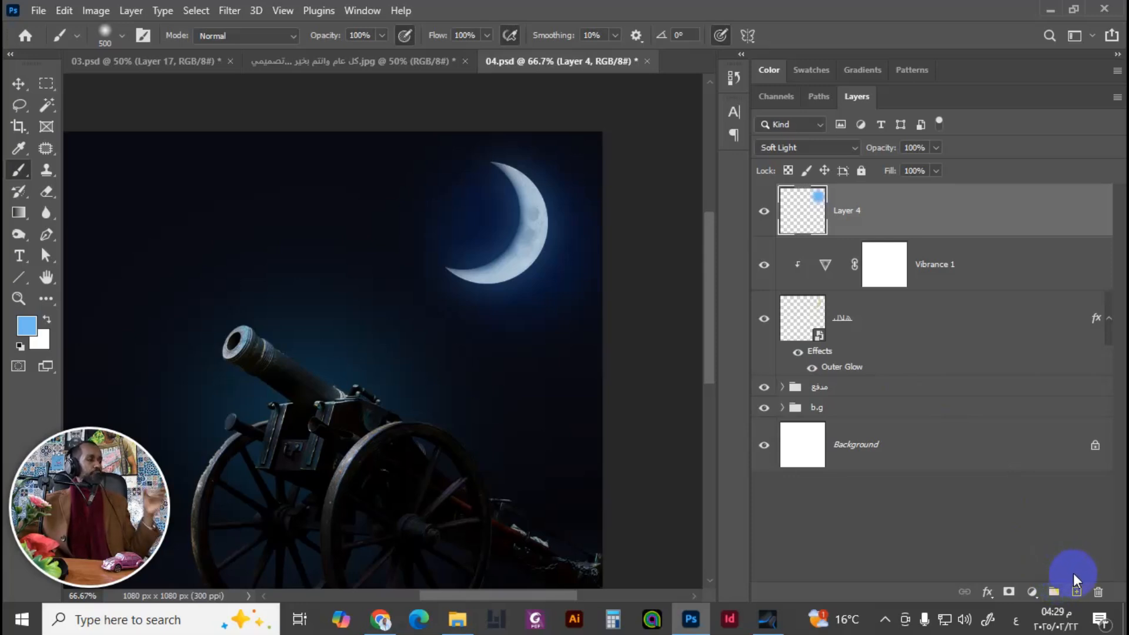
# Step: Add a Soft Light layer beneath the blue glow layer and brighten the crescent on it with a white 300 px soft brush
pyautogui.click(1077, 588)
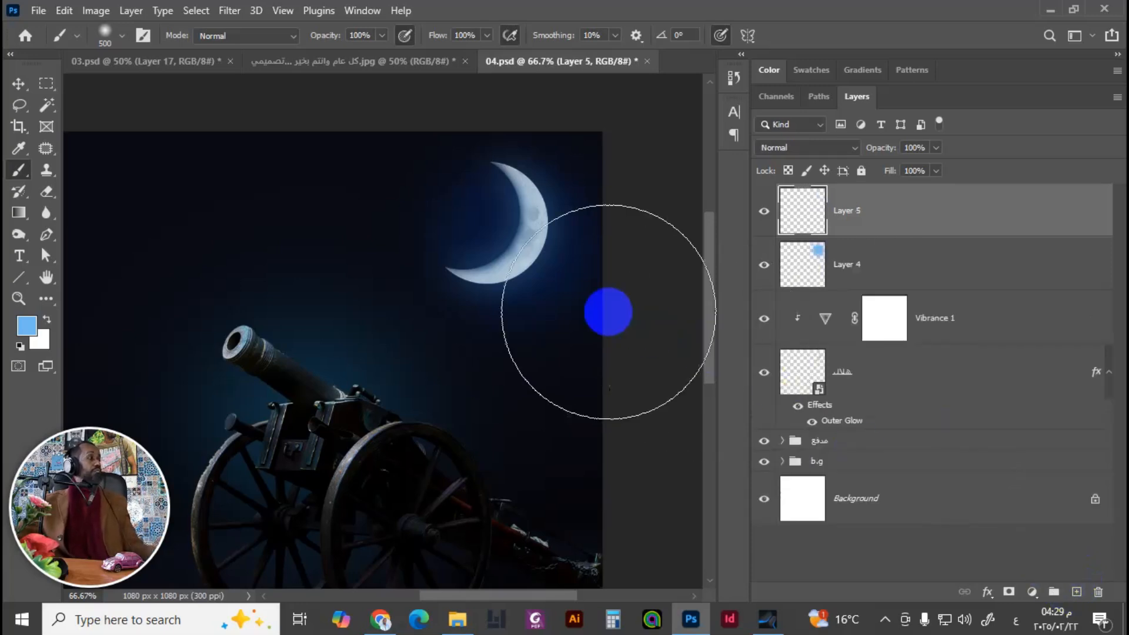
pyautogui.click(47, 319)
pyautogui.moveTo(799, 219)
pyautogui.mouseDown()
pyautogui.moveTo(849, 247)
pyautogui.moveTo(848, 275)
pyautogui.mouseUp()
pyautogui.press('[')
pyautogui.press('[')
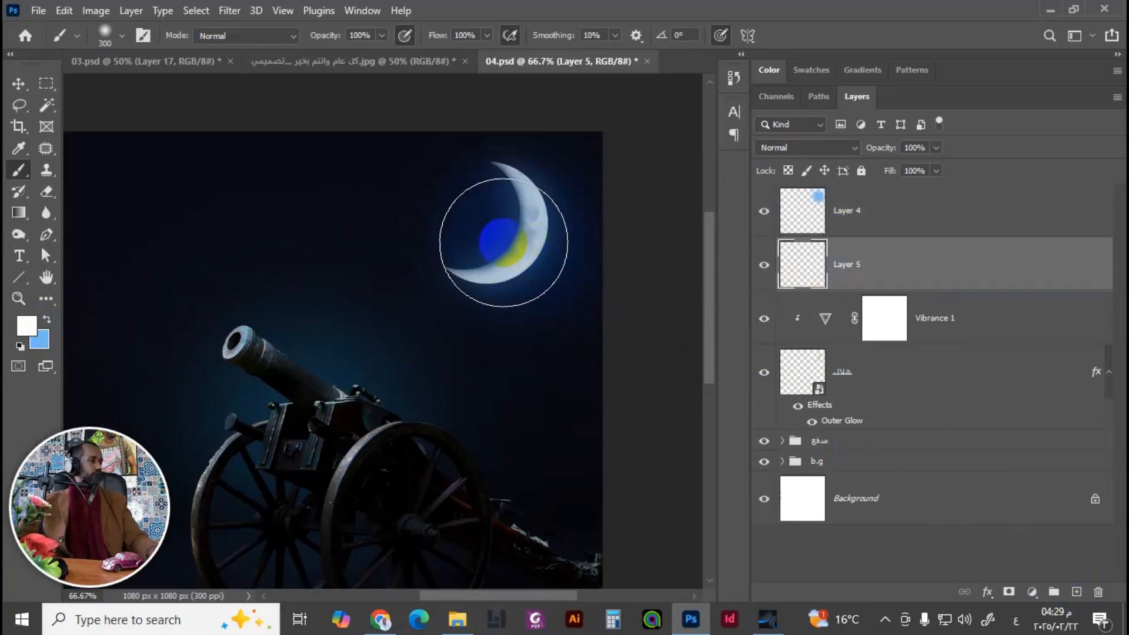
pyautogui.click(802, 147)
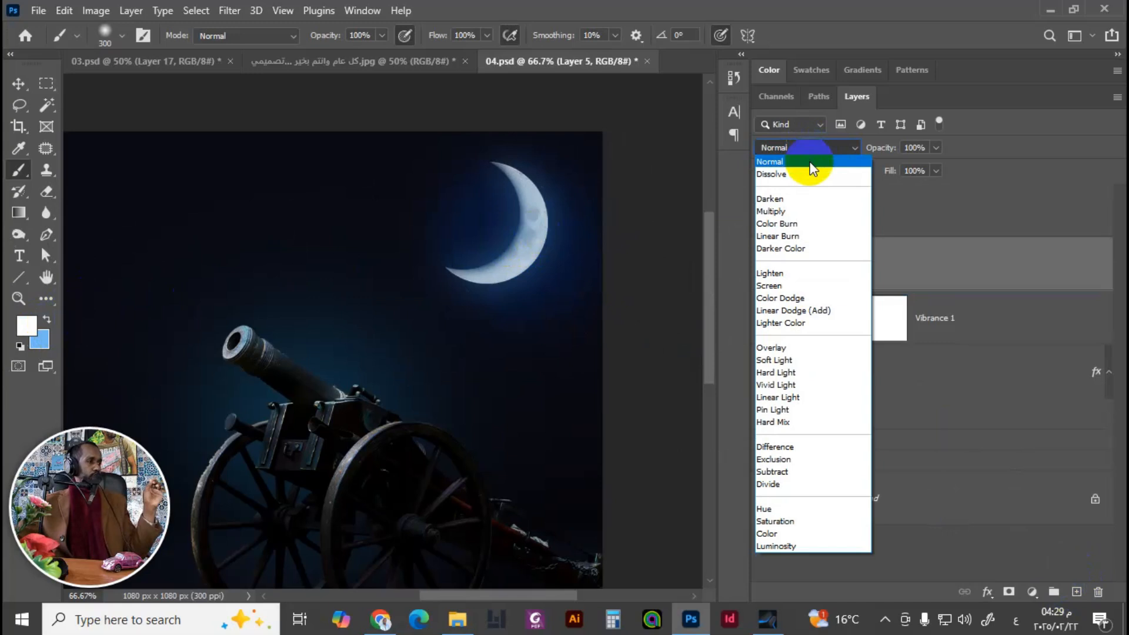
pyautogui.click(798, 360)
pyautogui.click(584, 253)
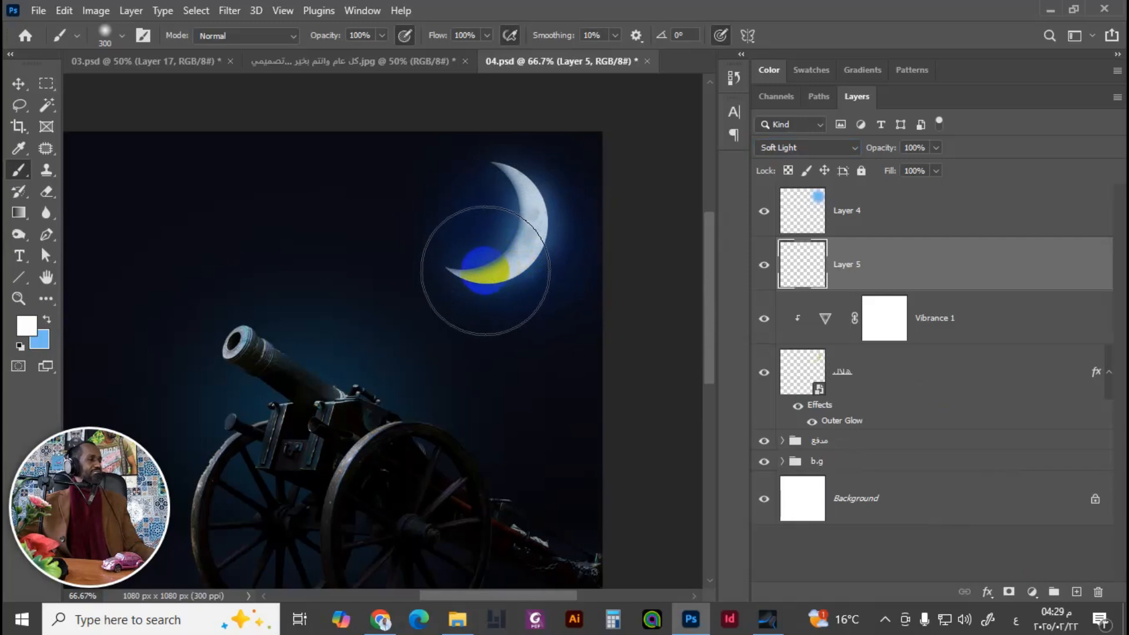
pyautogui.hotkey('ctrl', '-')
pyautogui.moveTo(411, 311); pyautogui.dragTo(460, 287)
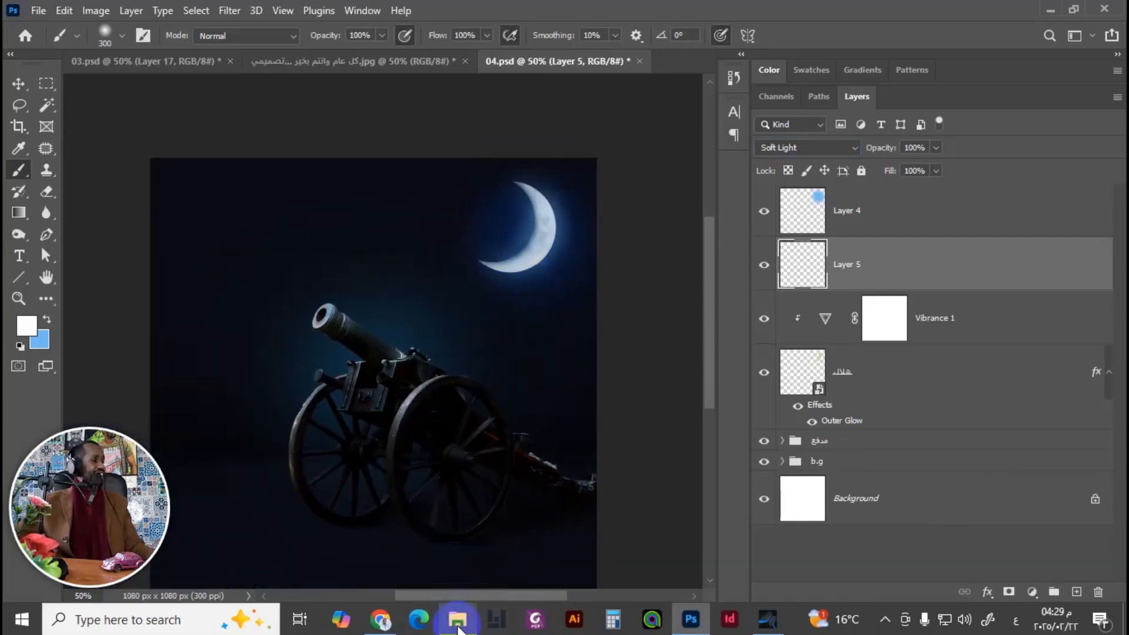
pyautogui.click(451, 625)
pyautogui.click(190, 338)
pyautogui.moveTo(198, 343); pyautogui.dragTo(811, 344)
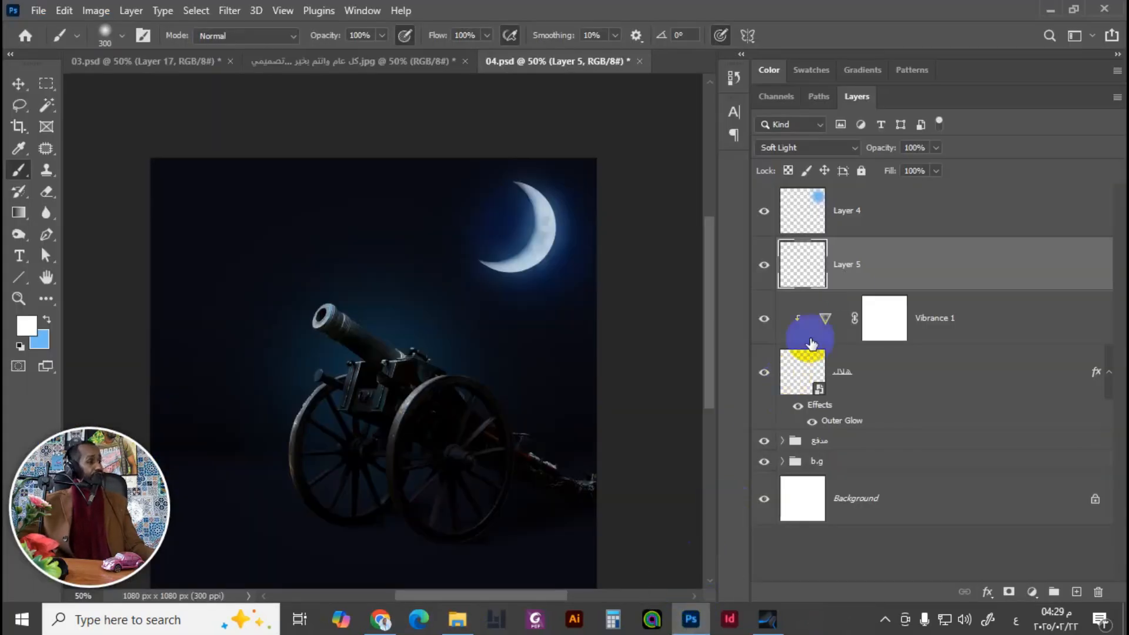
# Step: Group the two glow layers, the Vibrance adjustment and the crescent layer into a group named هلال
pyautogui.click(868, 219)
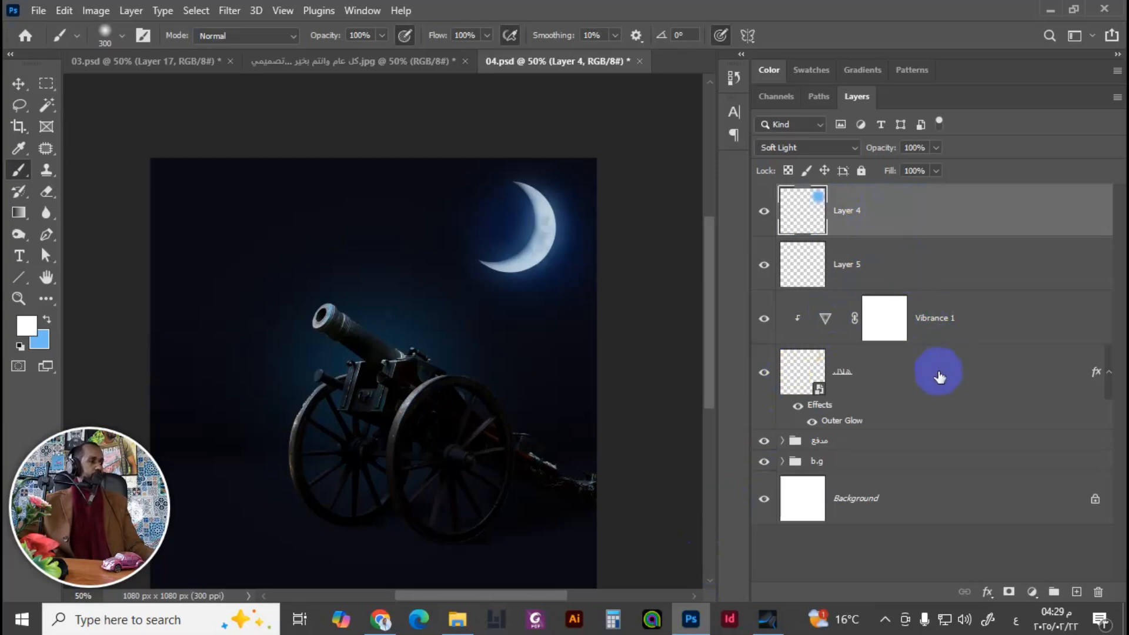
pyautogui.moveTo(939, 377); pyautogui.dragTo(1054, 593)
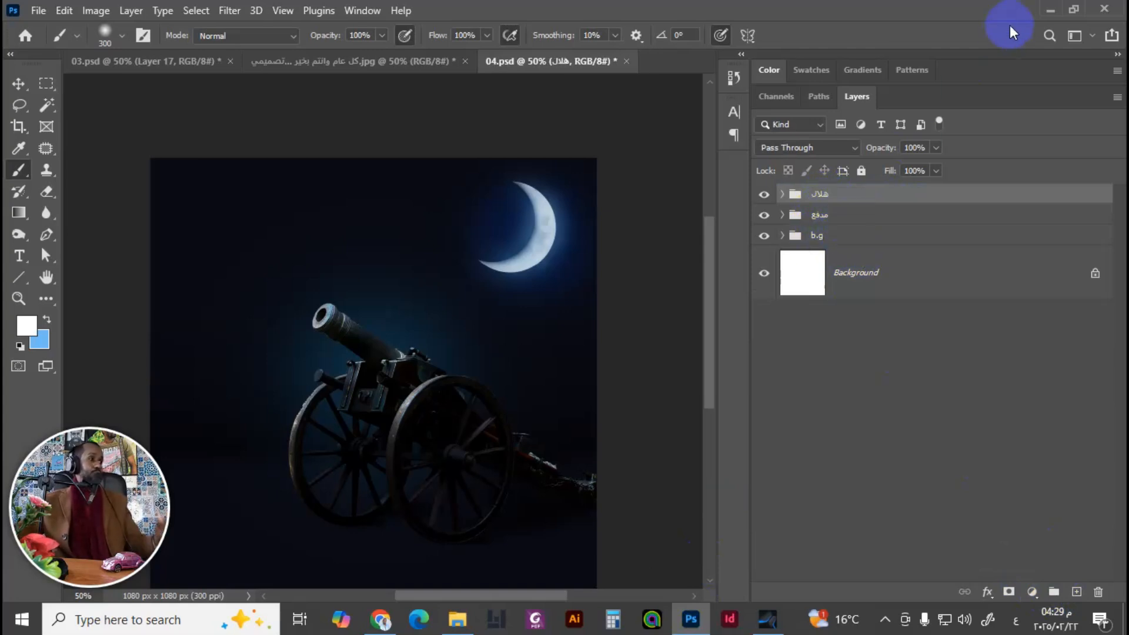
# Step: Place the pexels starry Milky Way photo, scale it to 7.57% to cover the canvas, and move its layer beneath the مدفع group
pyautogui.click(1047, 10)
pyautogui.moveTo(188, 321); pyautogui.dragTo(446, 324)
pyautogui.moveTo(507, 332); pyautogui.dragTo(570, 346)
pyautogui.hotkey('ctrl', '-')
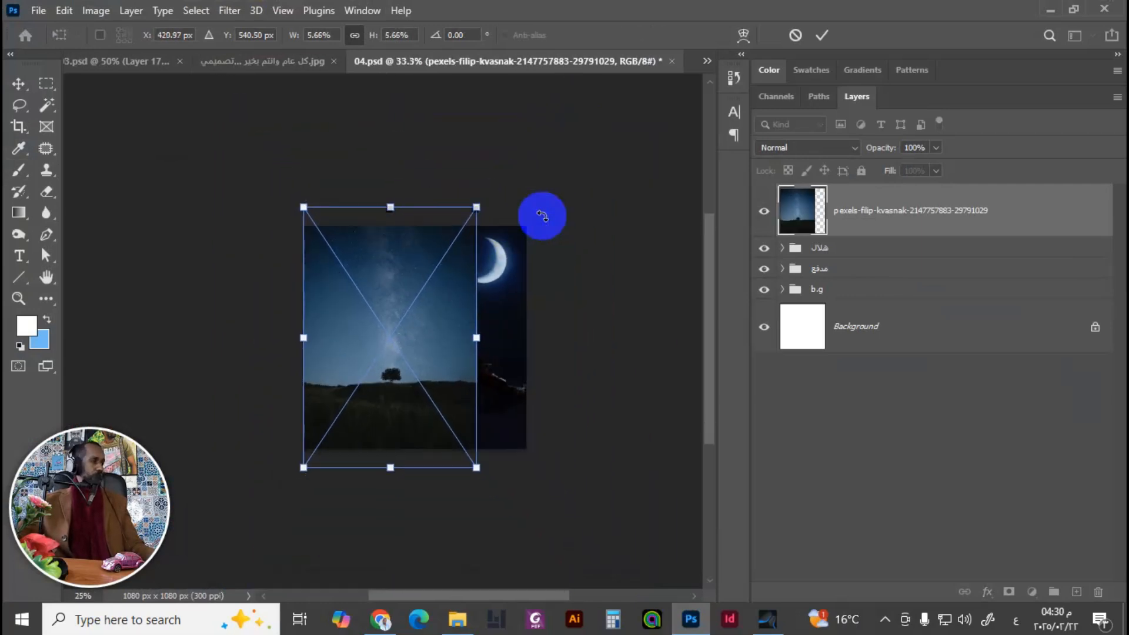
pyautogui.moveTo(416, 344); pyautogui.dragTo(391, 302)
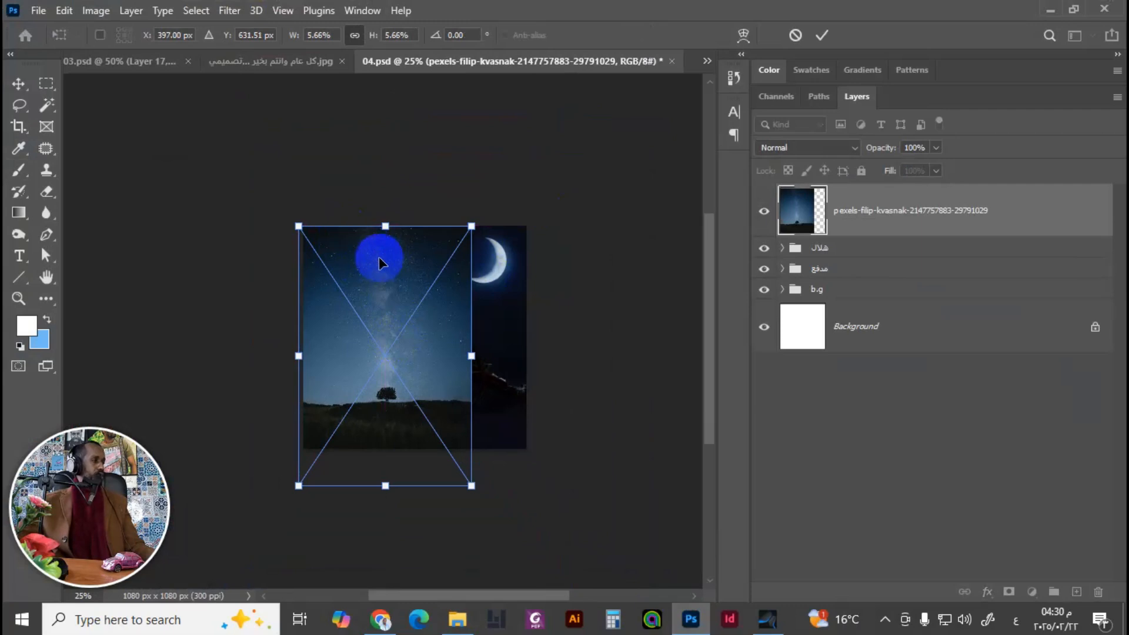
pyautogui.moveTo(471, 488); pyautogui.dragTo(539, 574)
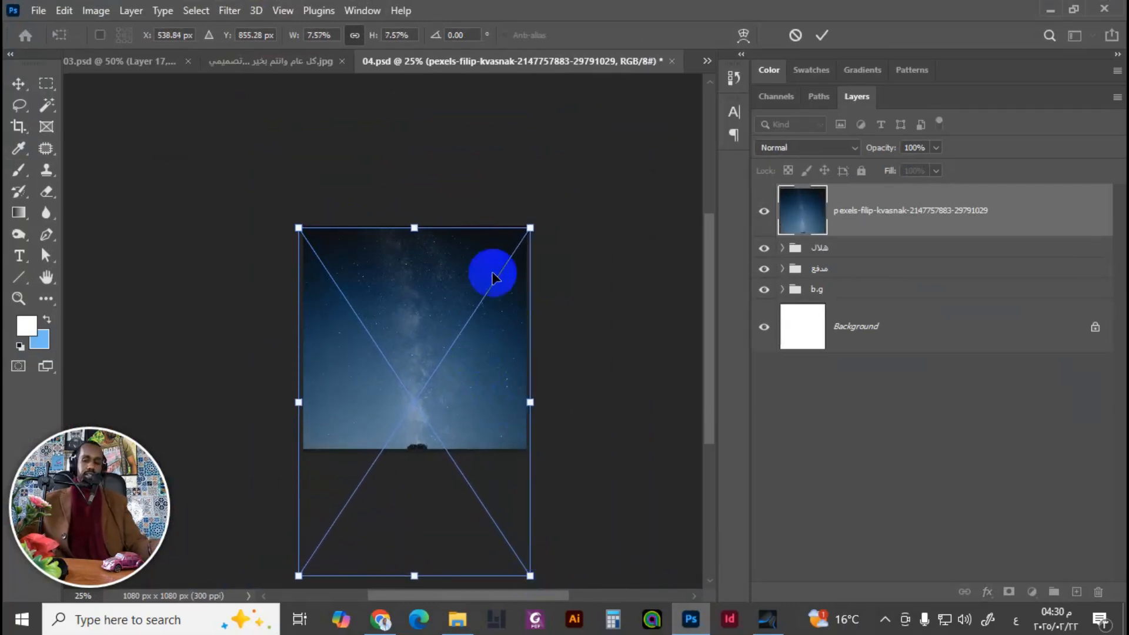
pyautogui.hotkey('ctrl', '+')
pyautogui.moveTo(474, 319); pyautogui.dragTo(478, 312)
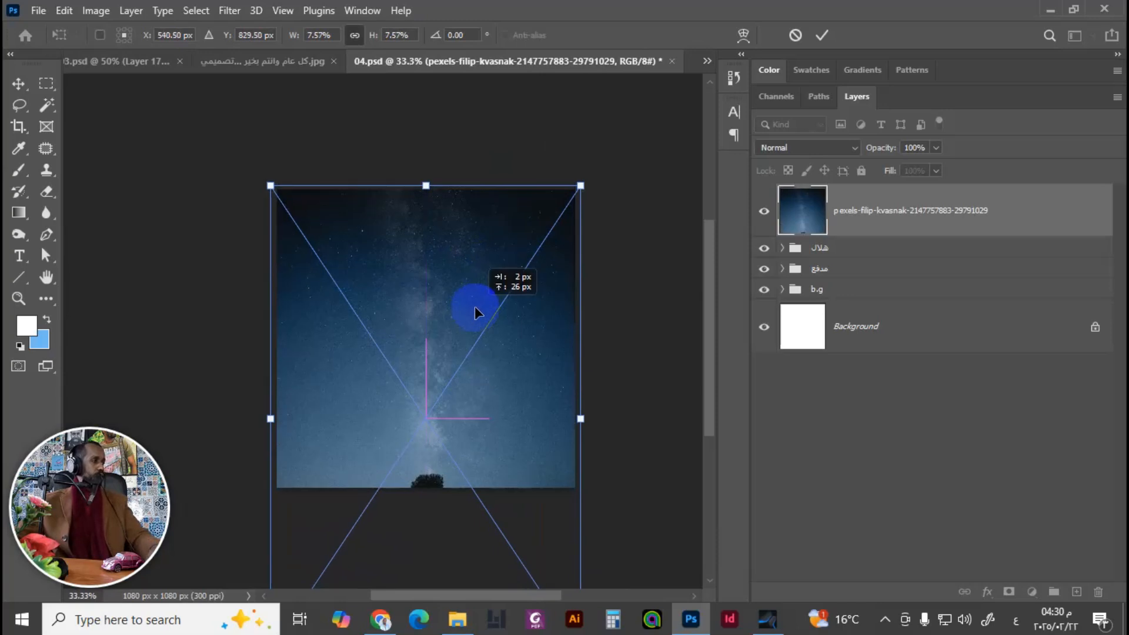
pyautogui.press('Return')
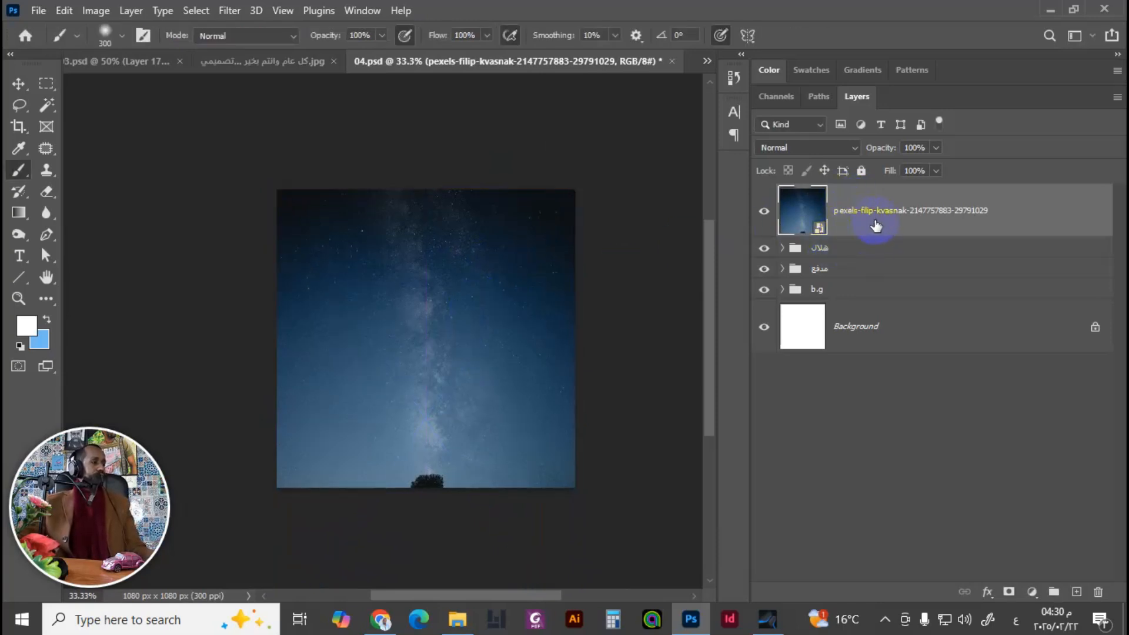
pyautogui.moveTo(870, 224); pyautogui.dragTo(860, 303)
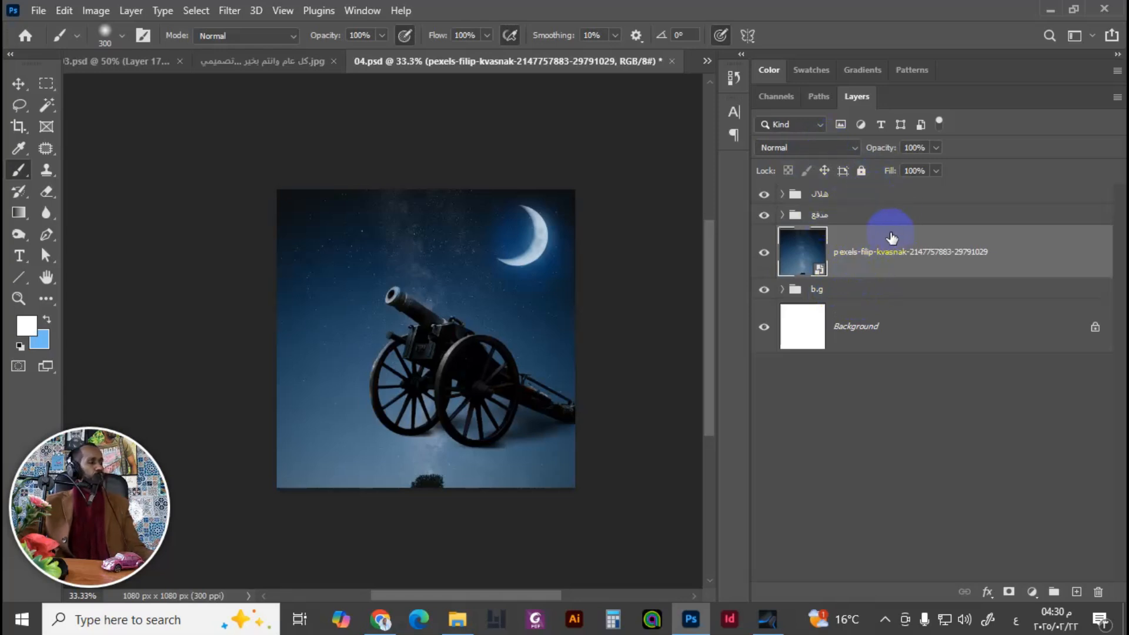
# Step: Add a layer mask to the starry sky photo and hide its lower part with a large black soft brush of about 1000 px
pyautogui.click(1009, 592)
pyautogui.press(']')
pyautogui.press(']')
pyautogui.press(']')
pyautogui.press(']')
pyautogui.click(47, 319)
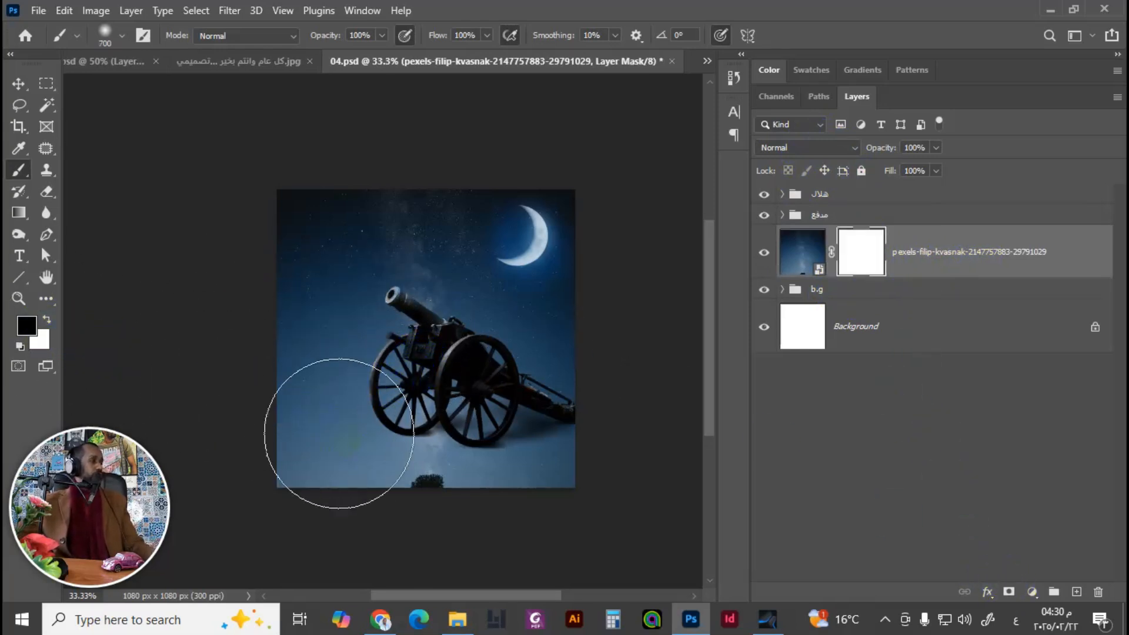
pyautogui.press(']')
pyautogui.press(']')
pyautogui.press(']')
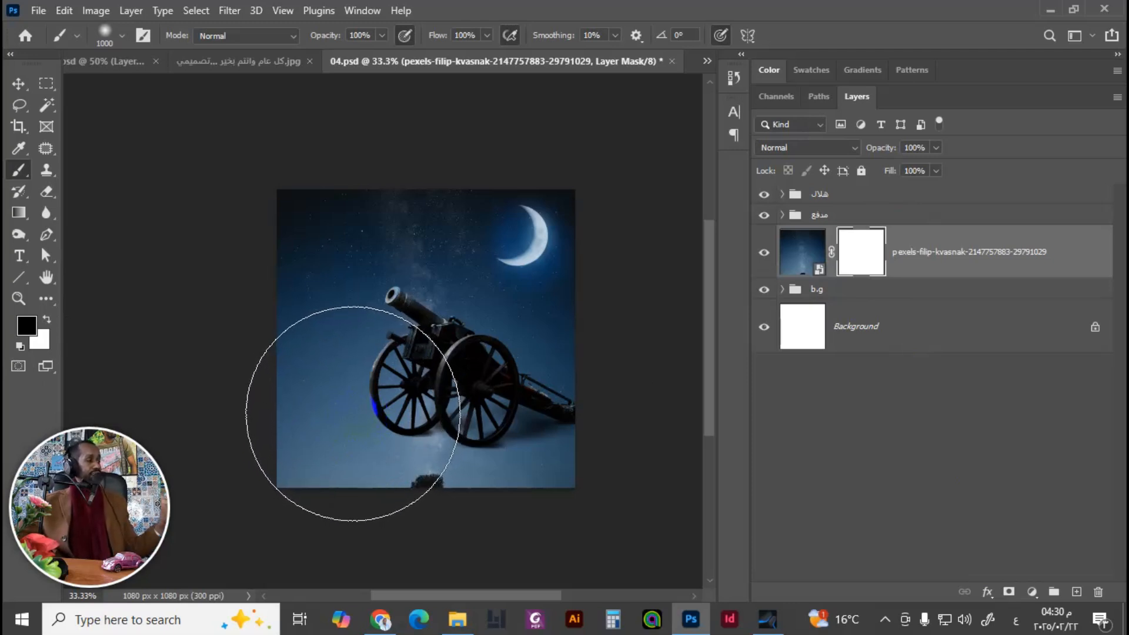
pyautogui.moveTo(327, 435)
pyautogui.mouseDown()
pyautogui.moveTo(411, 423)
pyautogui.moveTo(325, 441)
pyautogui.moveTo(404, 419)
pyautogui.moveTo(340, 435)
pyautogui.moveTo(406, 427)
pyautogui.moveTo(408, 456)
pyautogui.moveTo(551, 435)
pyautogui.moveTo(337, 465)
pyautogui.moveTo(272, 447)
pyautogui.moveTo(331, 457)
pyautogui.moveTo(508, 439)
pyautogui.moveTo(482, 440)
pyautogui.moveTo(323, 251)
pyautogui.moveTo(310, 282)
pyautogui.moveTo(313, 334)
pyautogui.moveTo(559, 324)
pyautogui.moveTo(533, 336)
pyautogui.moveTo(499, 335)
pyautogui.moveTo(505, 313)
pyautogui.moveTo(558, 293)
pyautogui.moveTo(554, 318)
pyautogui.moveTo(509, 326)
pyautogui.moveTo(517, 337)
pyautogui.moveTo(479, 285)
pyautogui.moveTo(458, 322)
pyautogui.moveTo(498, 310)
pyautogui.moveTo(497, 397)
pyautogui.moveTo(534, 305)
pyautogui.moveTo(517, 327)
pyautogui.moveTo(545, 458)
pyautogui.moveTo(529, 469)
pyautogui.moveTo(479, 484)
pyautogui.moveTo(299, 461)
pyautogui.moveTo(509, 433)
pyautogui.moveTo(486, 461)
pyautogui.moveTo(501, 461)
pyautogui.moveTo(421, 461)
pyautogui.moveTo(473, 272)
pyautogui.moveTo(477, 282)
pyautogui.moveTo(5, 106)
pyautogui.mouseUp()
pyautogui.press('x')
pyautogui.press('x')
# Step: Rename the starry sky photo layer as سما
pyautogui.hotkey('ctrl', '+')
pyautogui.click(16, 85)
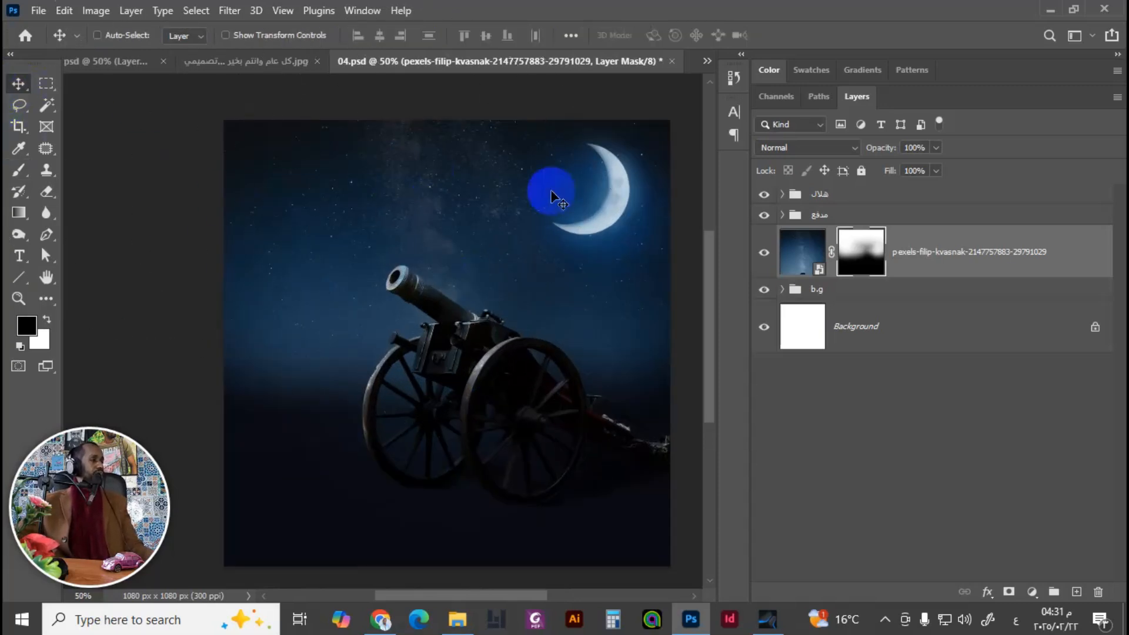
pyautogui.doubleClick(913, 251)
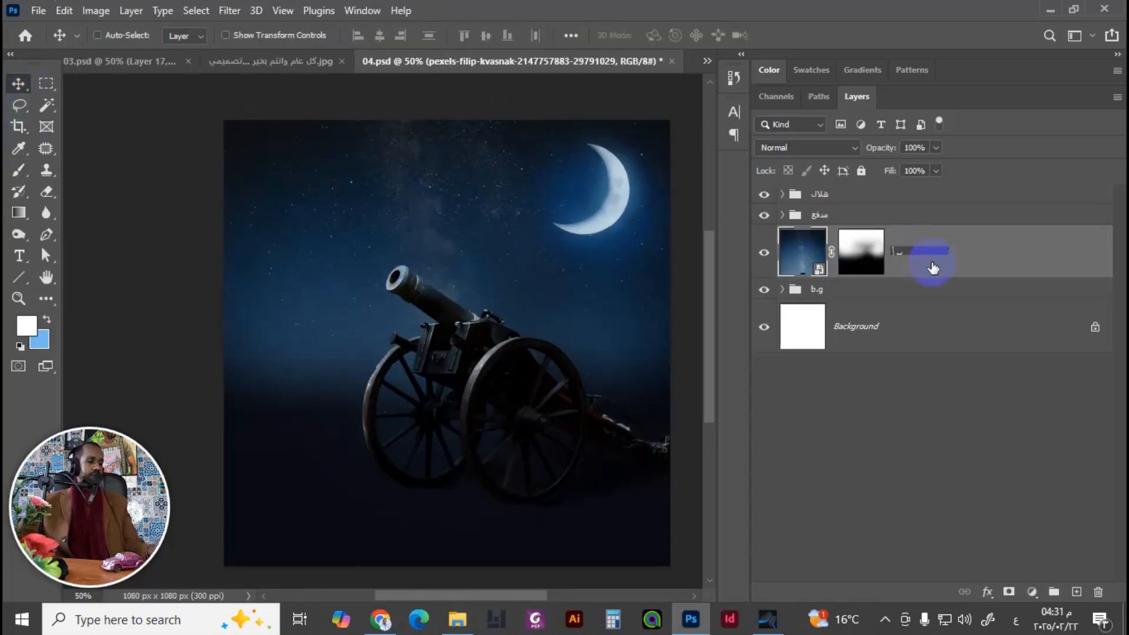
pyautogui.press('Return')
# Step: Add a Color Balance adjustment clipped to the سما layer with the midtones' Yellow–Blue value at +28
pyautogui.moveTo(624, 301); pyautogui.dragTo(575, 305)
pyautogui.click(1024, 591)
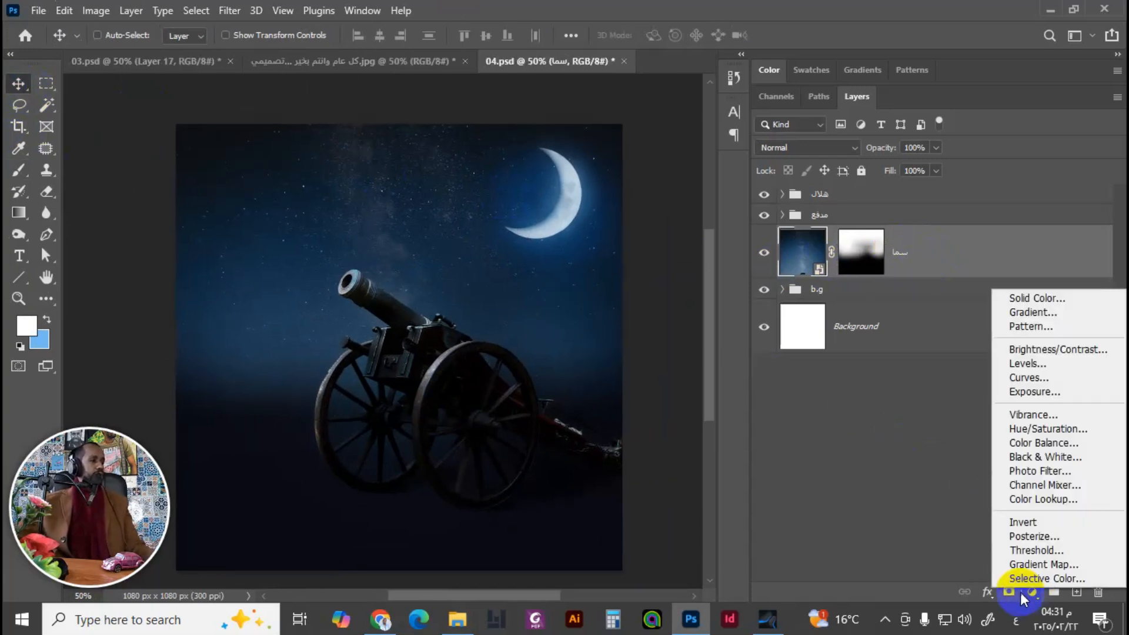
pyautogui.click(1055, 445)
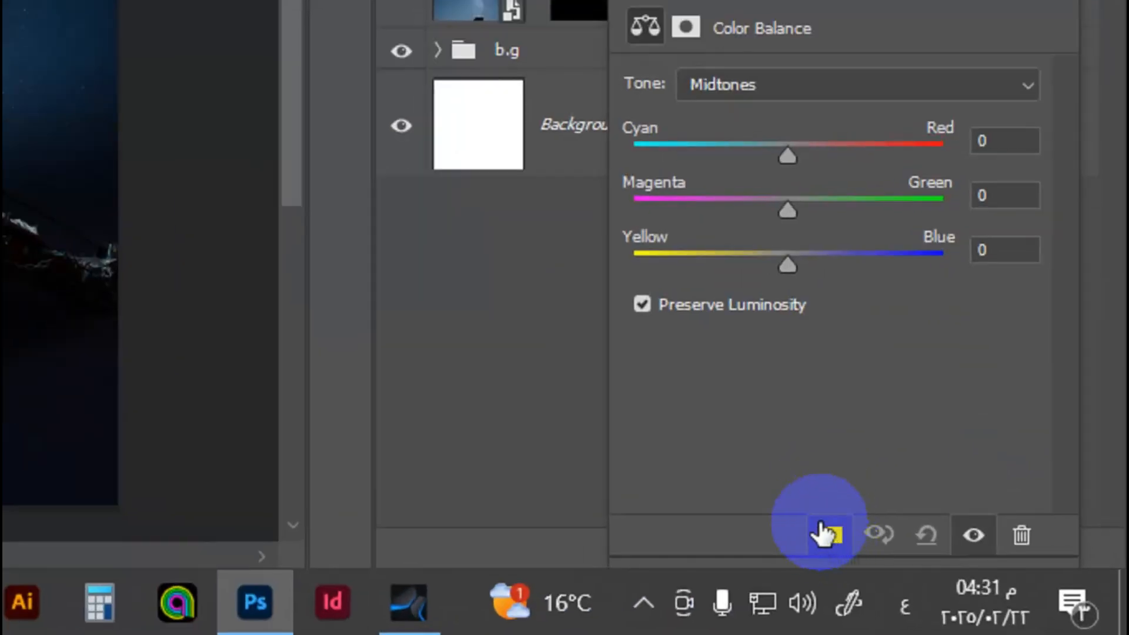
pyautogui.click(825, 533)
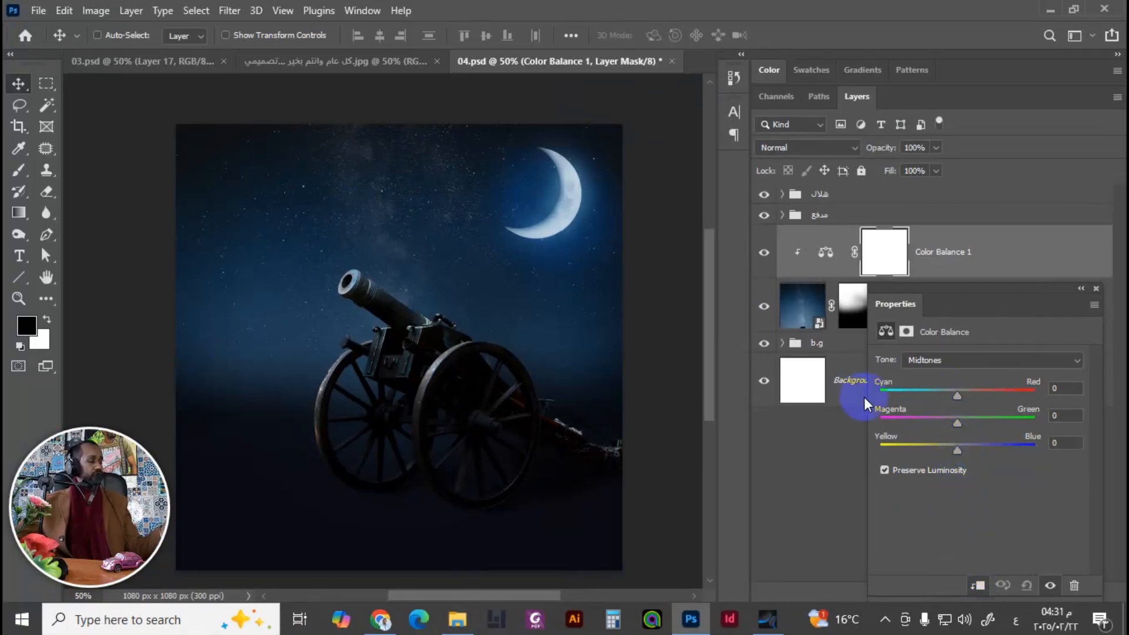
pyautogui.moveTo(981, 447); pyautogui.dragTo(966, 447)
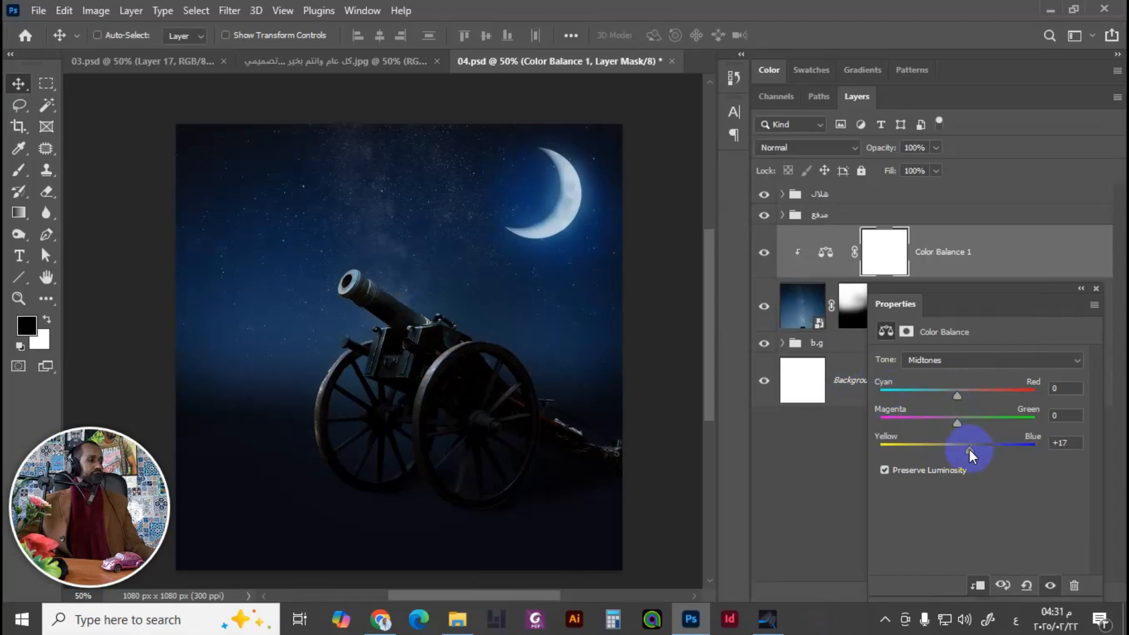
pyautogui.moveTo(977, 451)
pyautogui.mouseDown()
pyautogui.moveTo(999, 452)
pyautogui.moveTo(986, 453)
pyautogui.mouseUp()
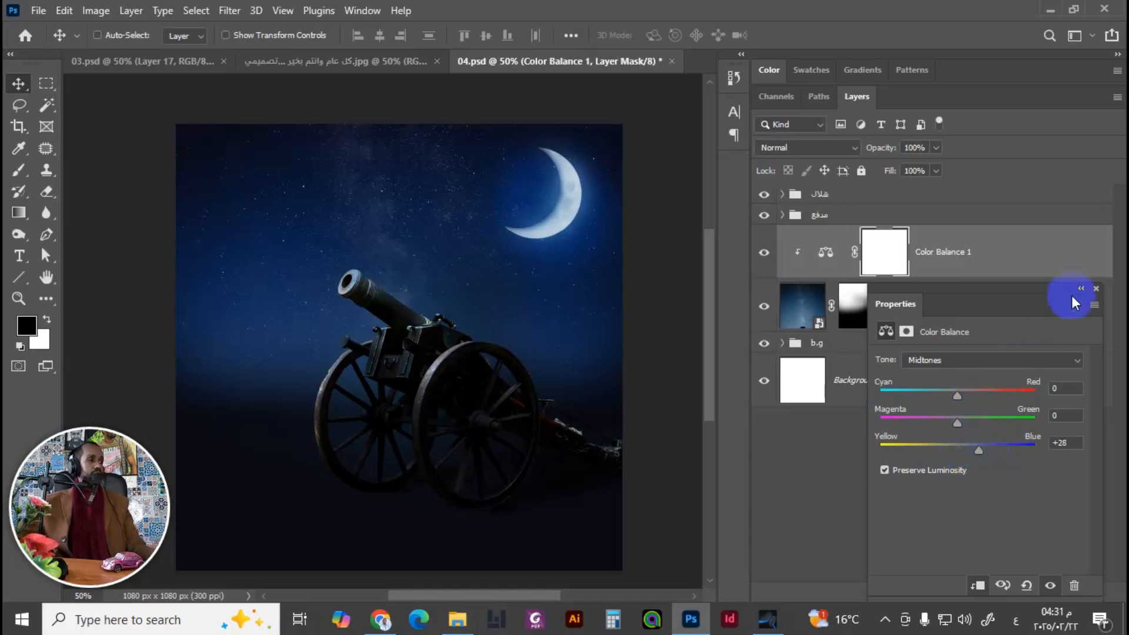
pyautogui.click(1096, 289)
# Step: Add a Color Balance adjustment above the b.g group with the midtones' Yellow–Blue value at +23
pyautogui.click(920, 346)
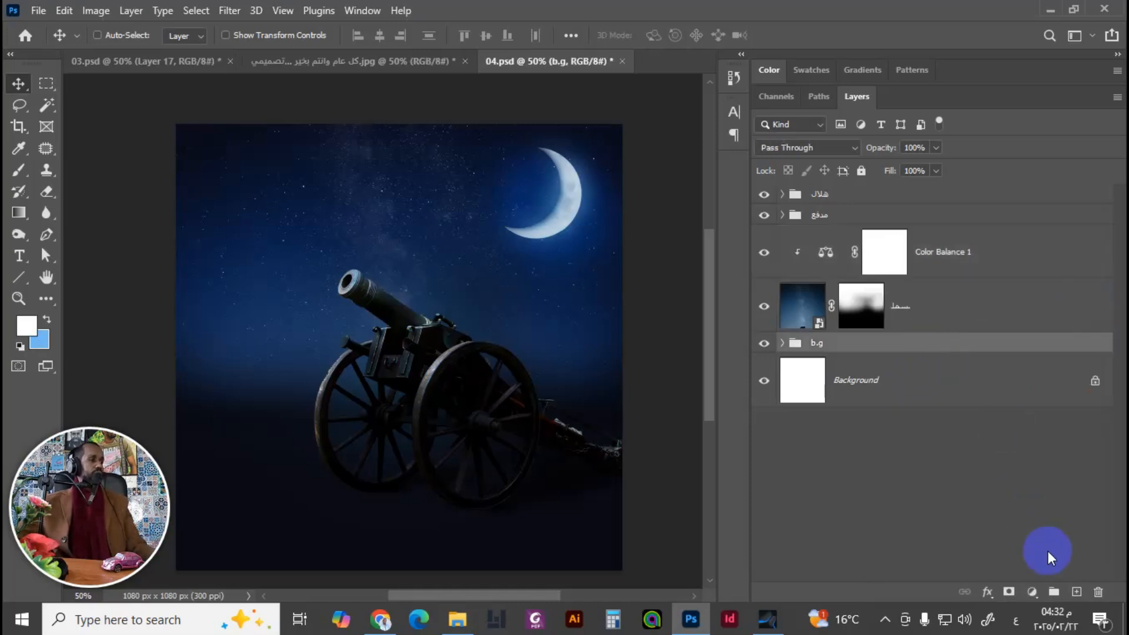
pyautogui.click(1033, 596)
pyautogui.click(1058, 446)
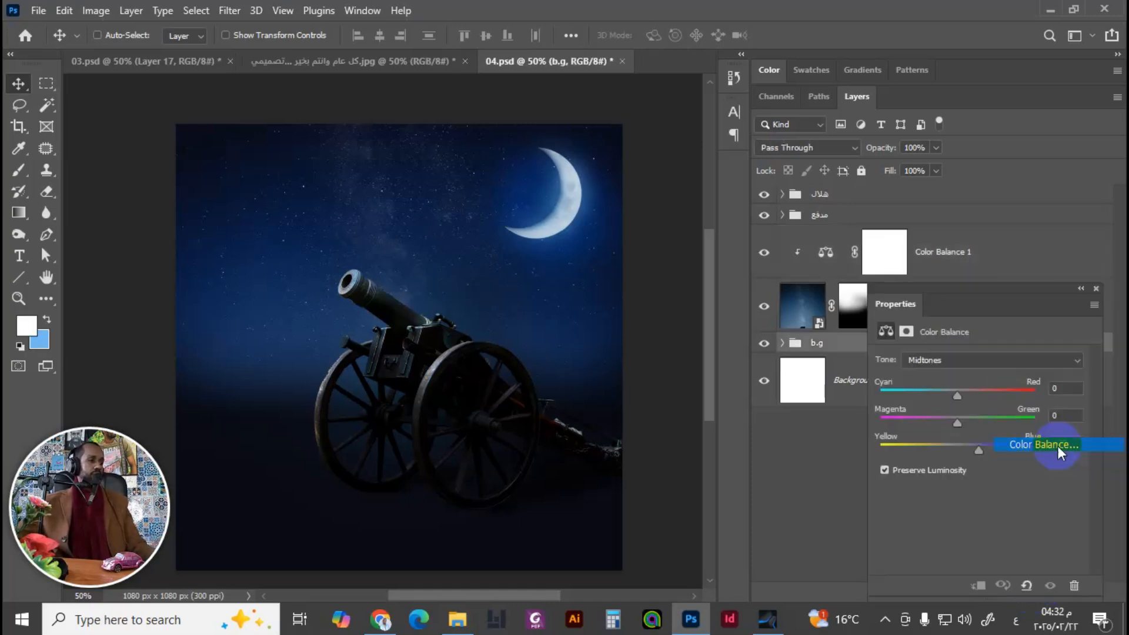
pyautogui.moveTo(969, 450)
pyautogui.mouseDown()
pyautogui.moveTo(1002, 449)
pyautogui.moveTo(974, 450)
pyautogui.mouseUp()
# Step: Set the midtones' Yellow–Blue value of the Color Balance clipped to the سما layer to +43
pyautogui.click(848, 289)
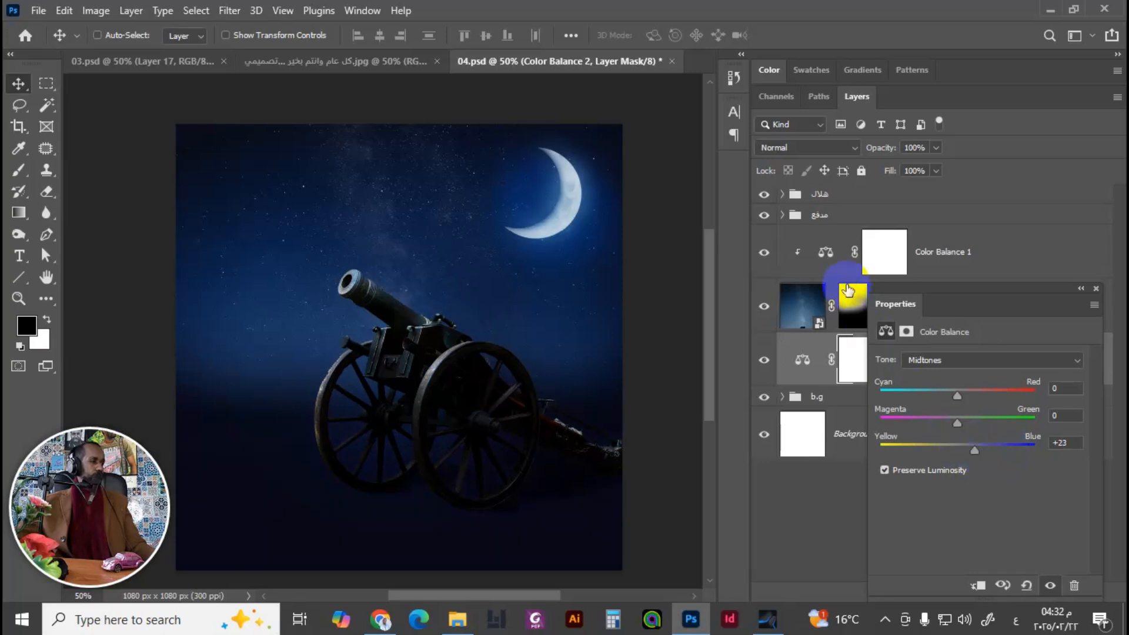
pyautogui.click(826, 253)
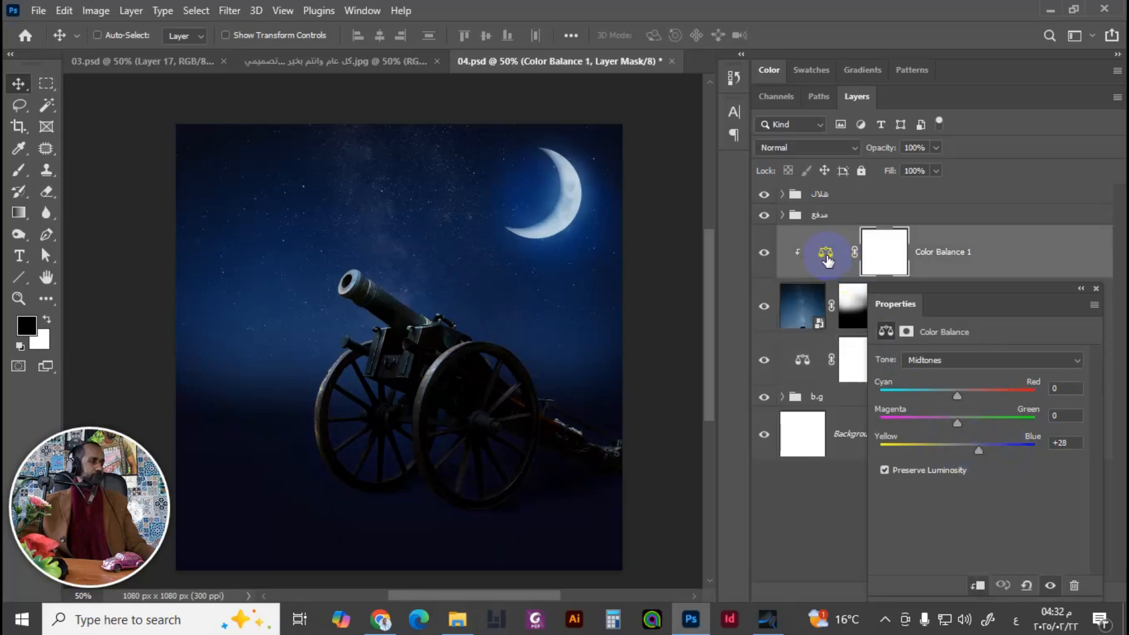
pyautogui.moveTo(978, 450); pyautogui.dragTo(990, 450)
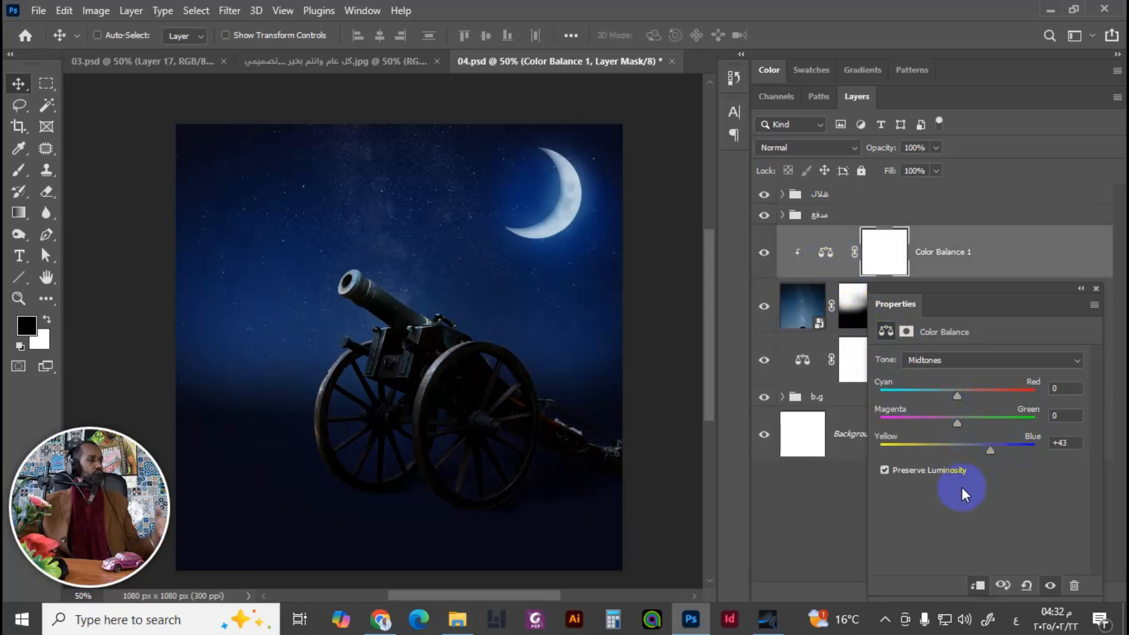
pyautogui.click(1096, 289)
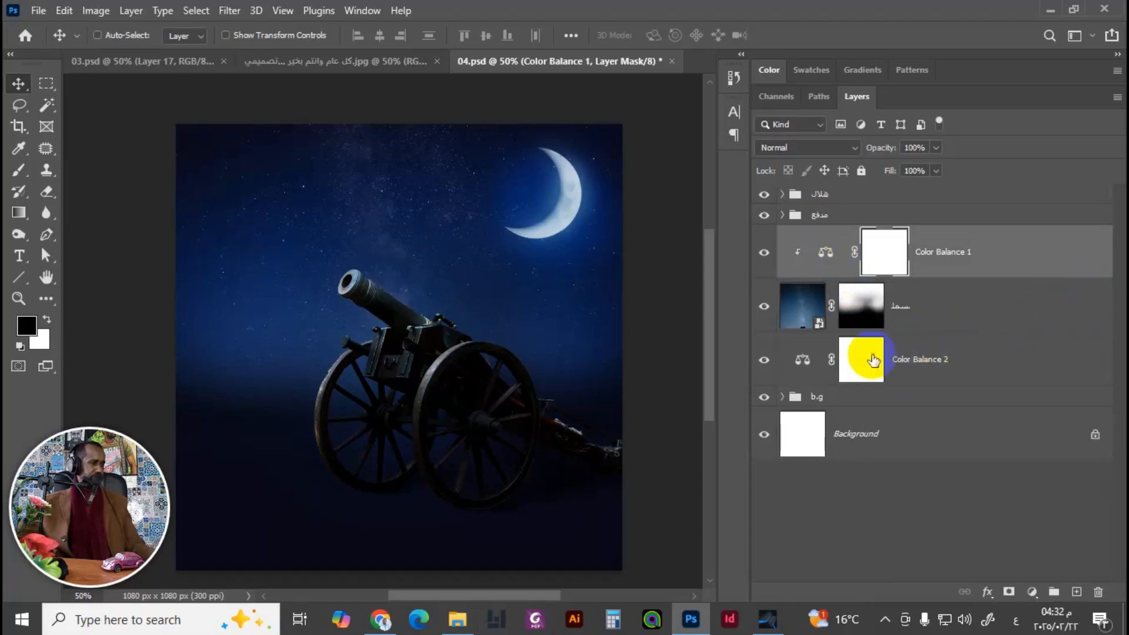
# Step: Darken the سما layer mask around the horizon with a 1000 px black soft brush, lowering opacity to 35% and flow to 54%
pyautogui.click(861, 306)
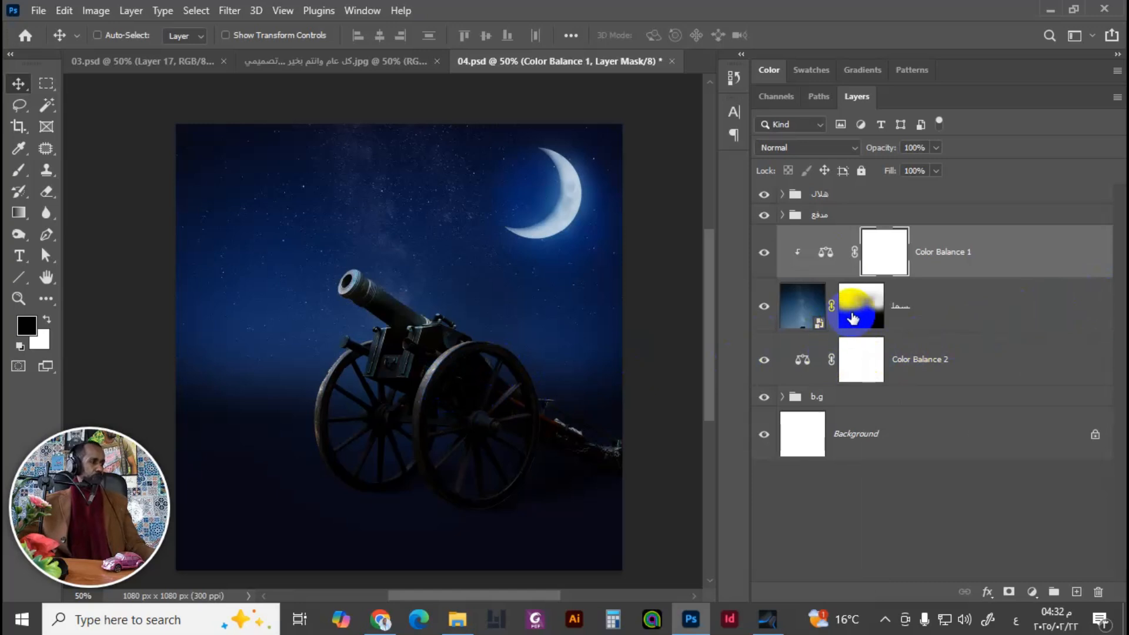
pyautogui.hotkey('ctrl', '-')
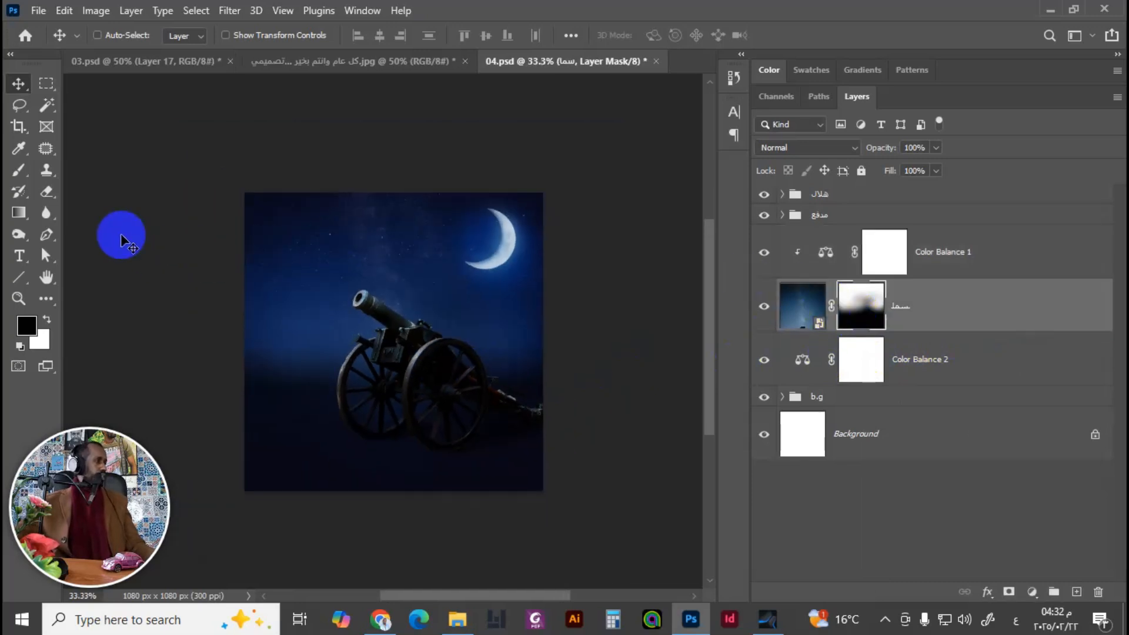
pyautogui.click(18, 172)
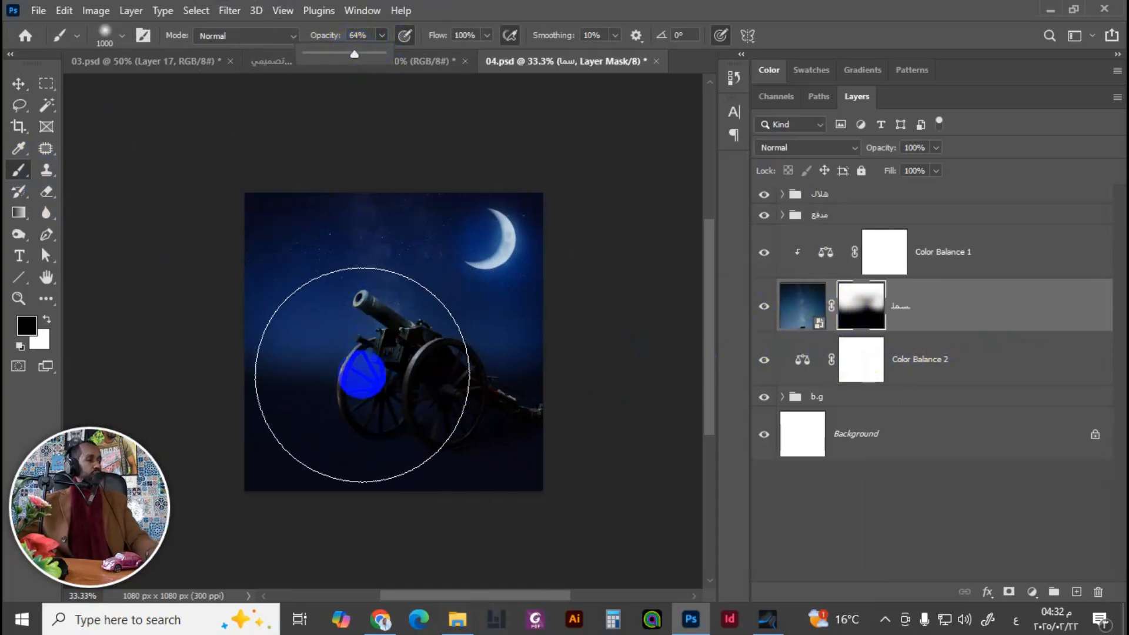
pyautogui.click(316, 407)
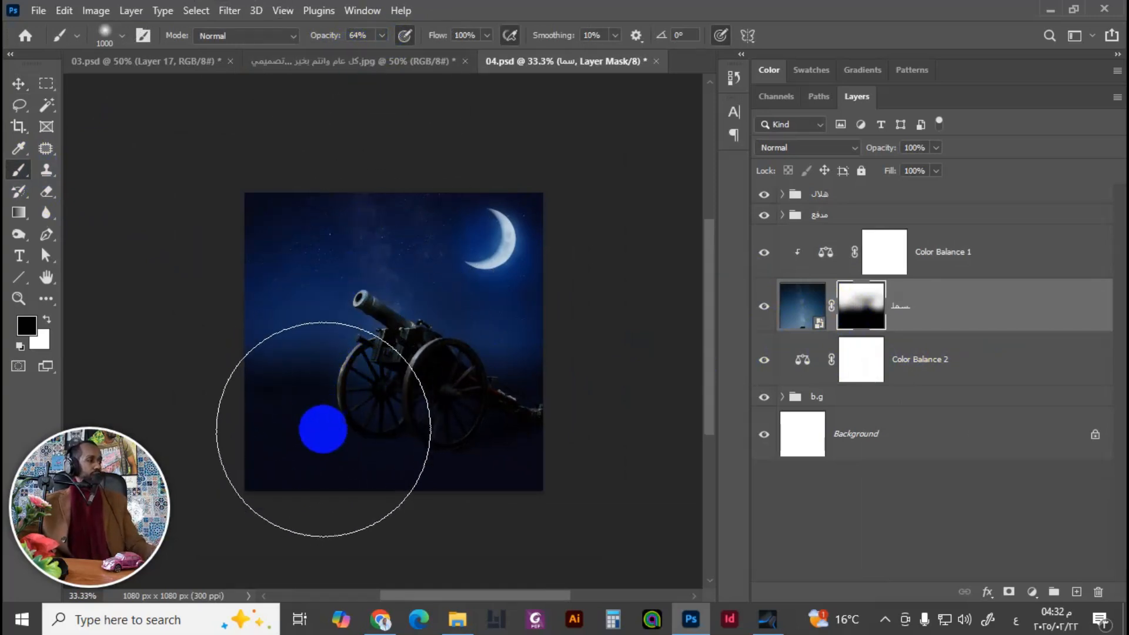
pyautogui.click(486, 36)
pyautogui.moveTo(457, 54); pyautogui.dragTo(451, 56)
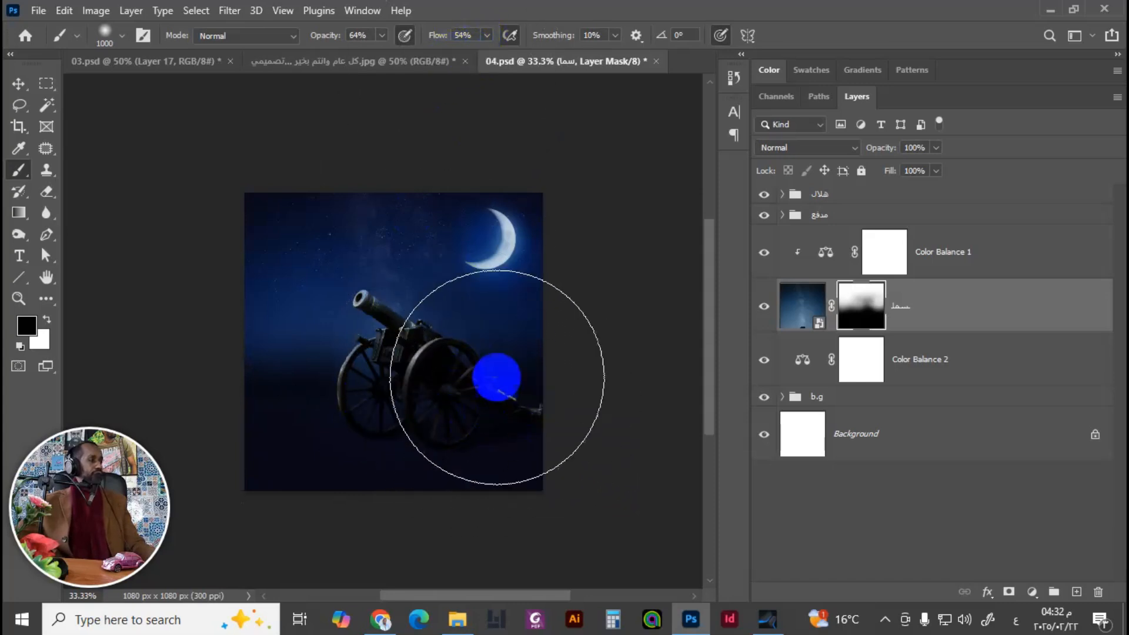
pyautogui.click(382, 35)
pyautogui.moveTo(370, 51); pyautogui.dragTo(360, 52)
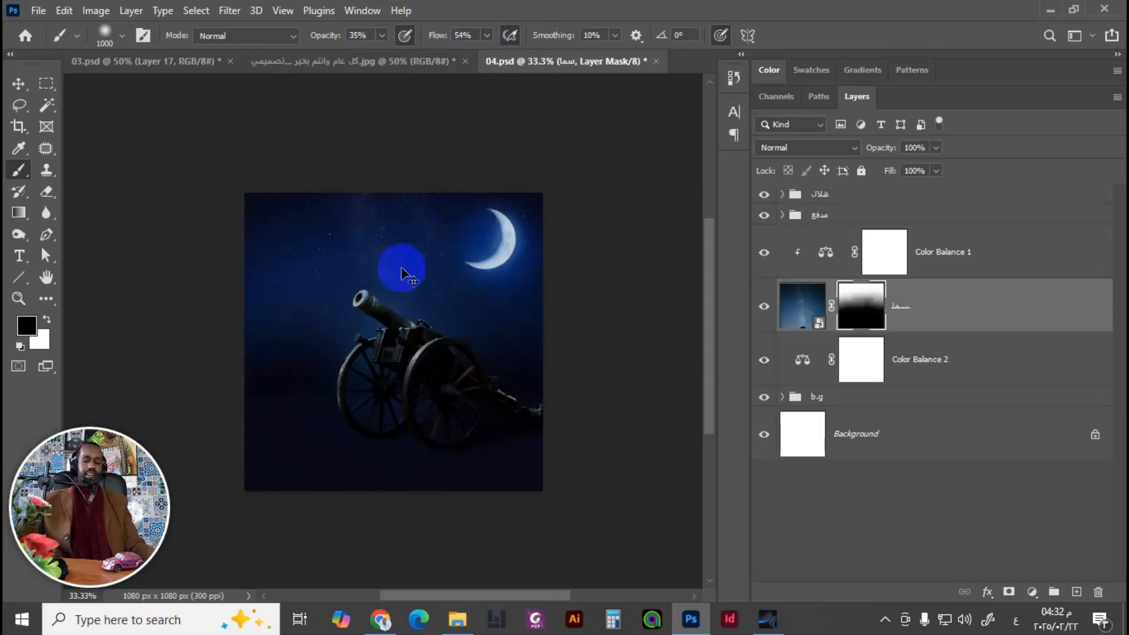
pyautogui.hotkey('ctrl', '+')
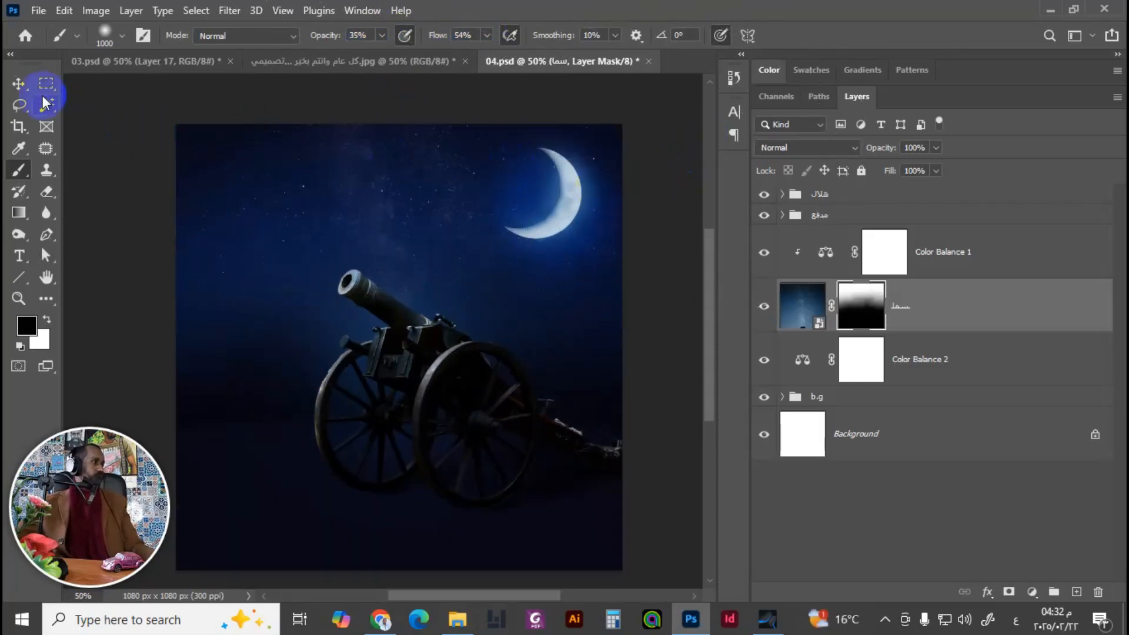
pyautogui.press('[')
pyautogui.press('[')
pyautogui.press('[')
pyautogui.press('[')
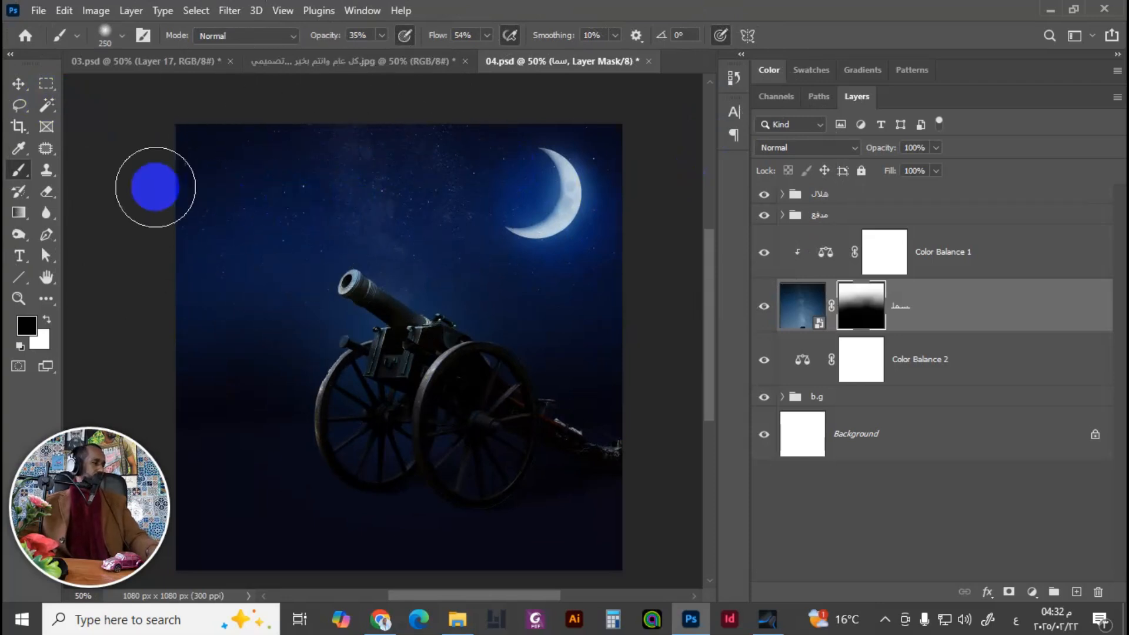
pyautogui.click(18, 84)
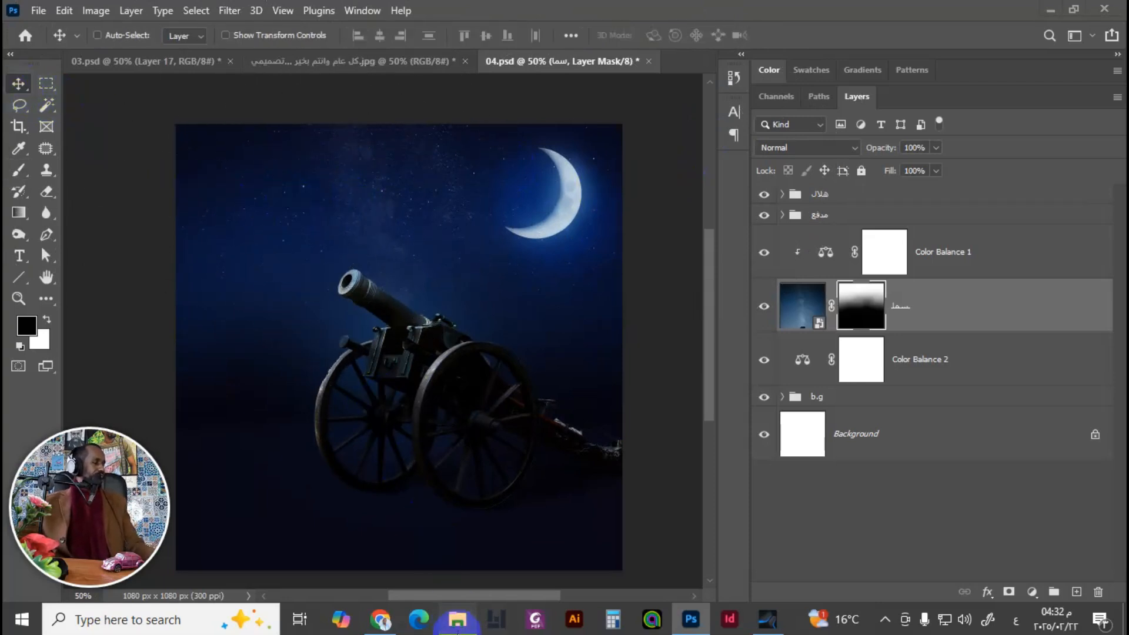
pyautogui.click(457, 619)
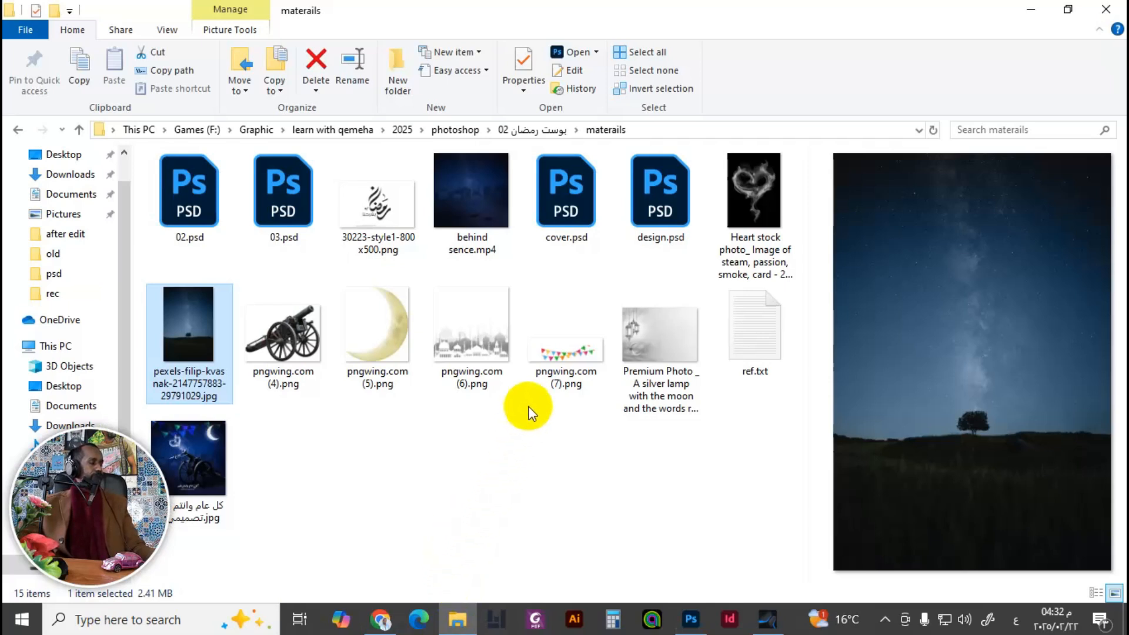
pyautogui.click(482, 352)
pyautogui.moveTo(481, 352); pyautogui.dragTo(702, 584)
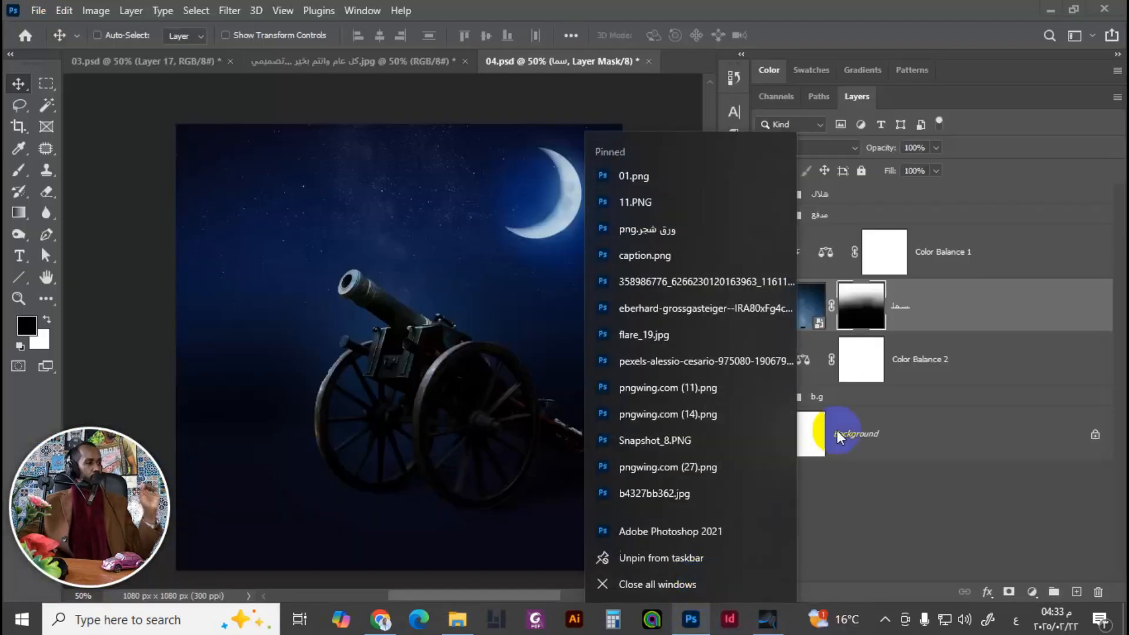
# Step: Group the سما layer and both Color Balance adjustments into a group named سما
pyautogui.click(947, 254)
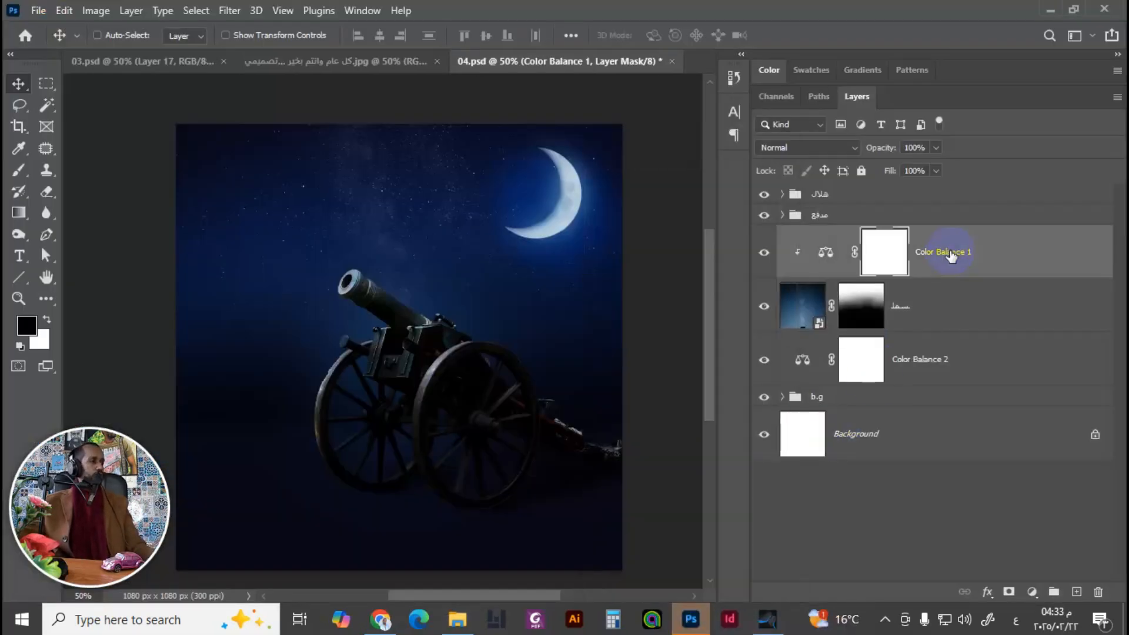
pyautogui.keyDown('shift'); pyautogui.click(962, 363); pyautogui.keyUp('shift')
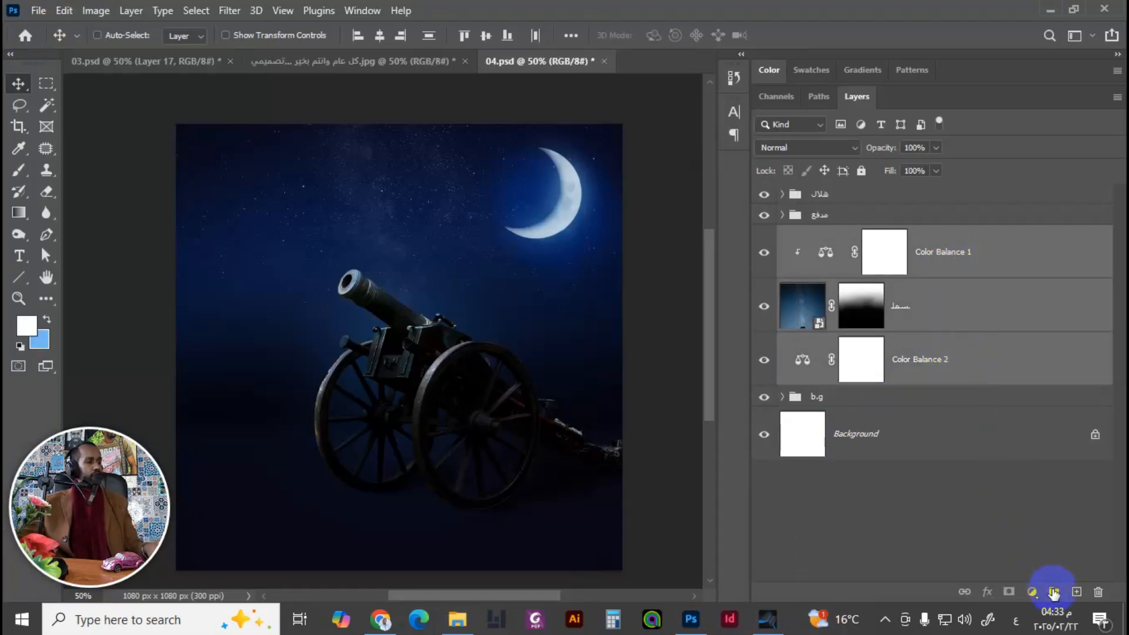
pyautogui.hotkey('ctrl', 'g')
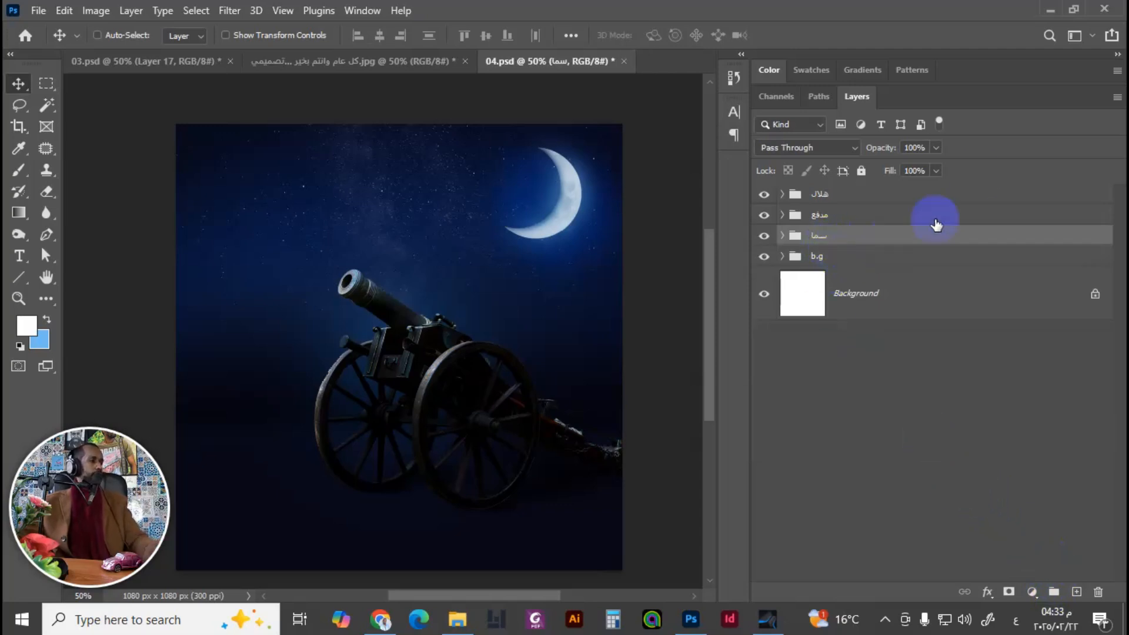
# Step: Place the pngwing.com (6) mosque skyline above the سما group at 16.20% scale, centred at X 540.50, Y 185 px, with Multiply blending
pyautogui.click(1049, 11)
pyautogui.moveTo(521, 355); pyautogui.dragTo(526, 327)
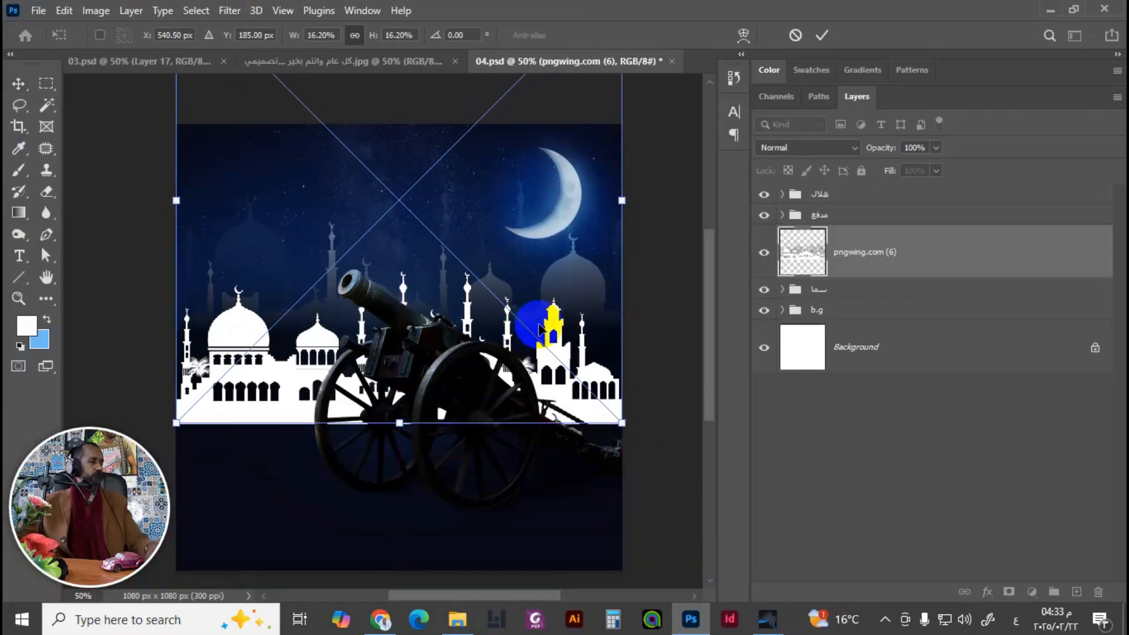
pyautogui.press('Return')
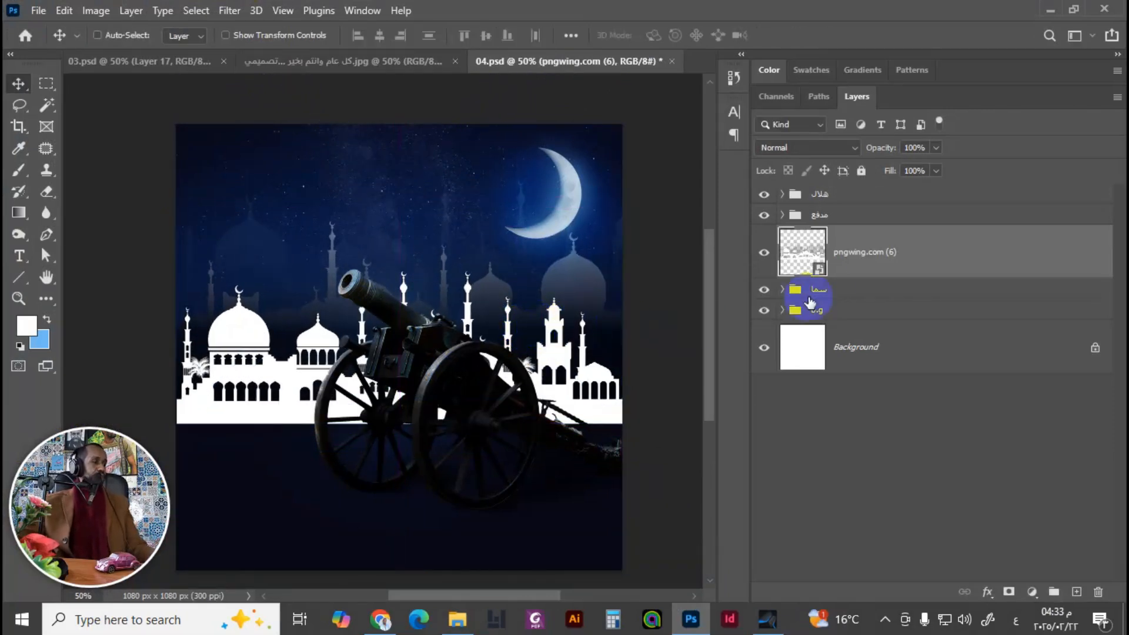
pyautogui.click(830, 146)
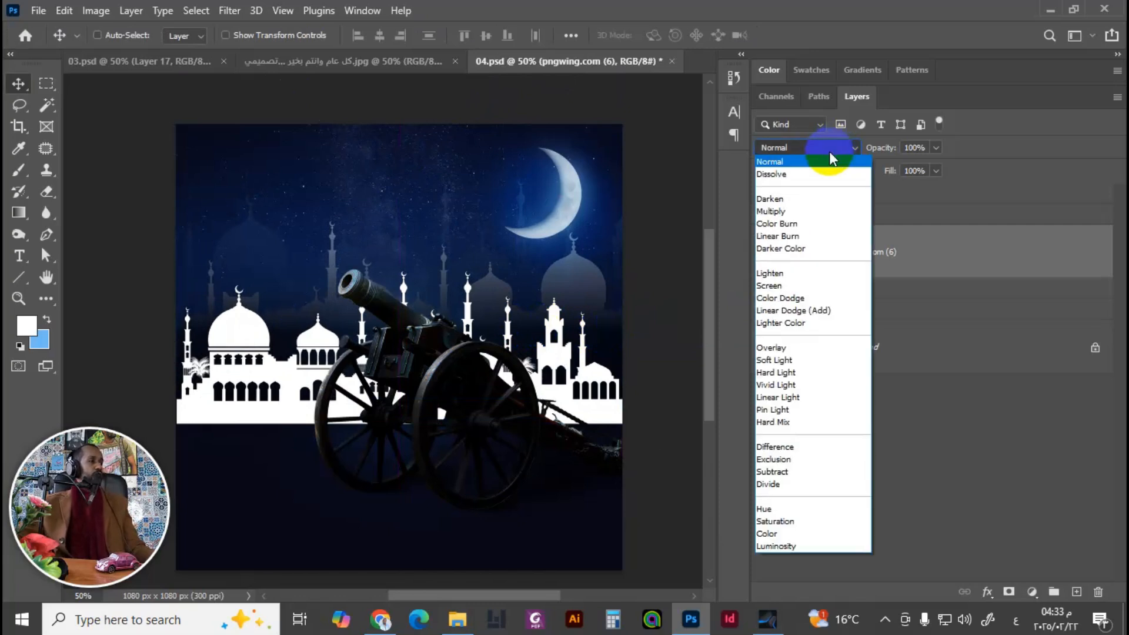
pyautogui.click(805, 211)
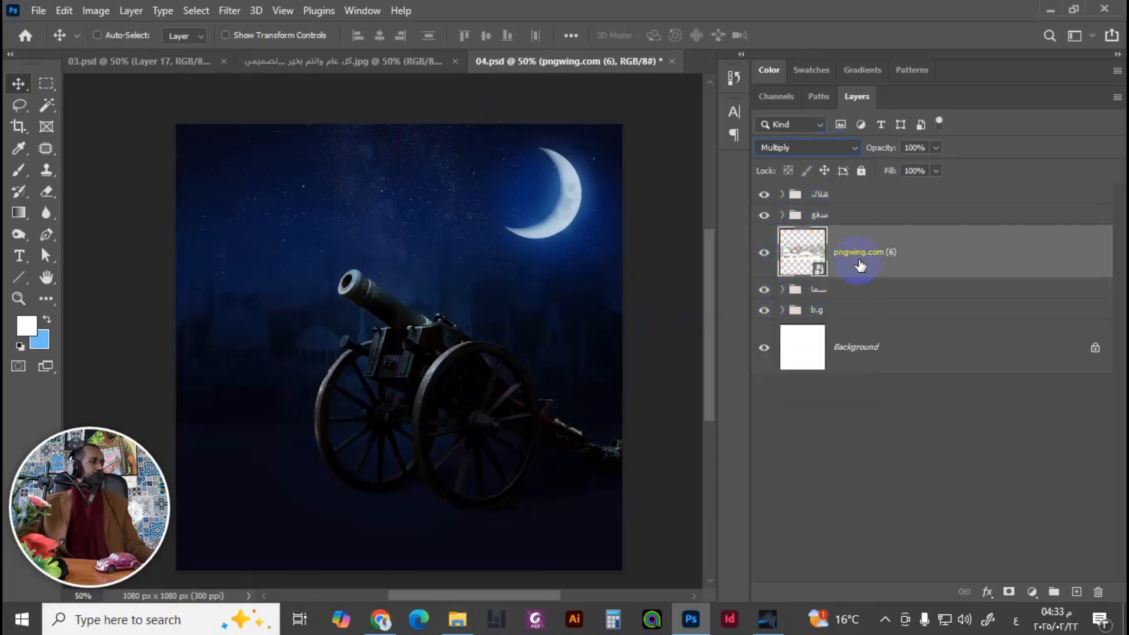
# Step: Try the mosque skyline layer beneath the سما group and put it back above that group
pyautogui.moveTo(862, 263); pyautogui.dragTo(850, 306)
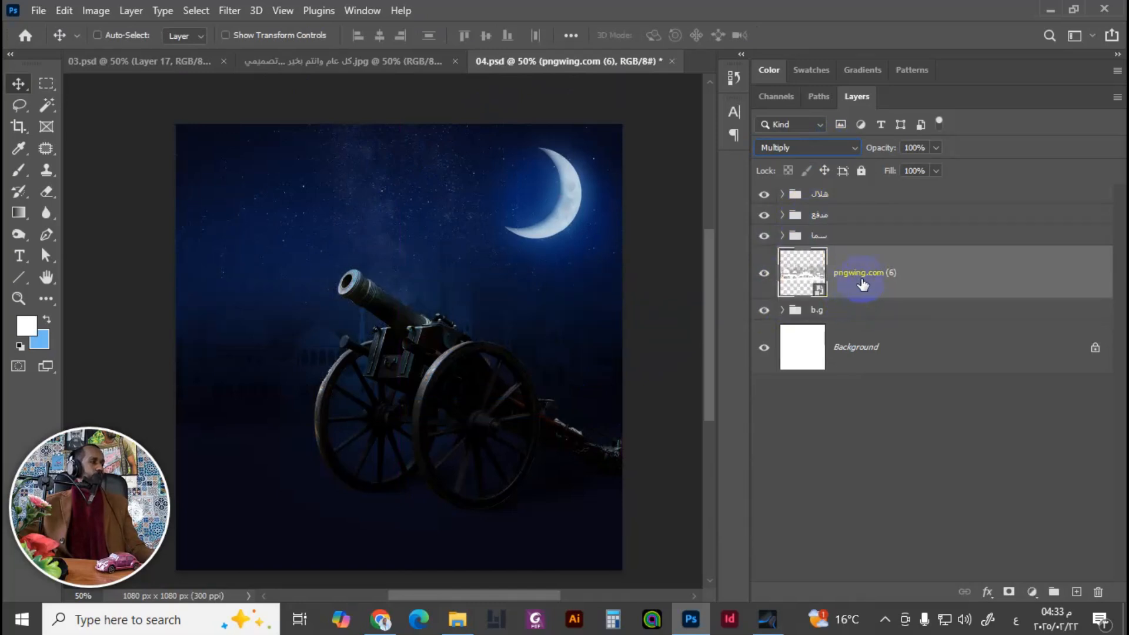
pyautogui.moveTo(862, 276)
pyautogui.mouseDown()
pyautogui.moveTo(864, 229)
pyautogui.moveTo(867, 268)
pyautogui.mouseUp()
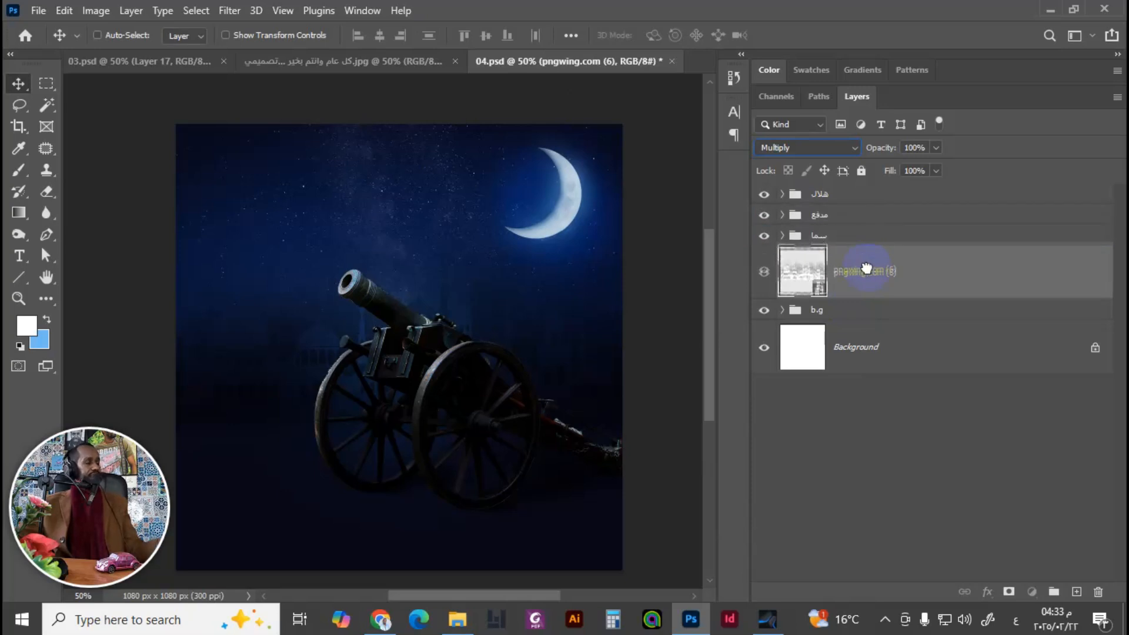
pyautogui.moveTo(867, 268); pyautogui.dragTo(870, 231)
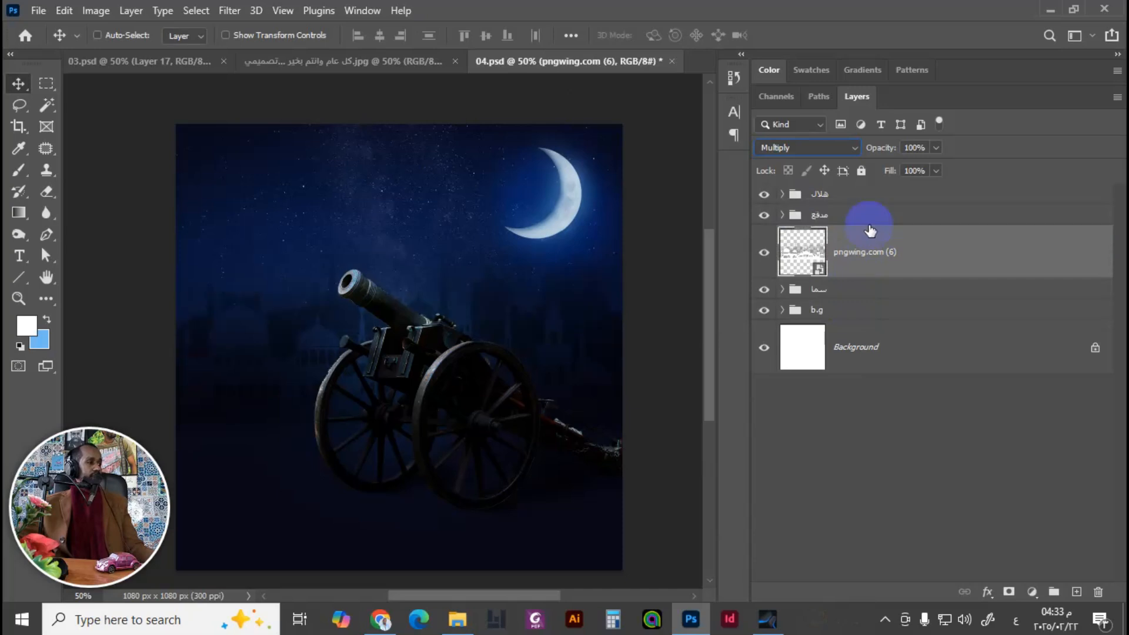
# Step: Examine up close how the mosque skyline blends into the sky behind the cannon
pyautogui.press('ctrl')
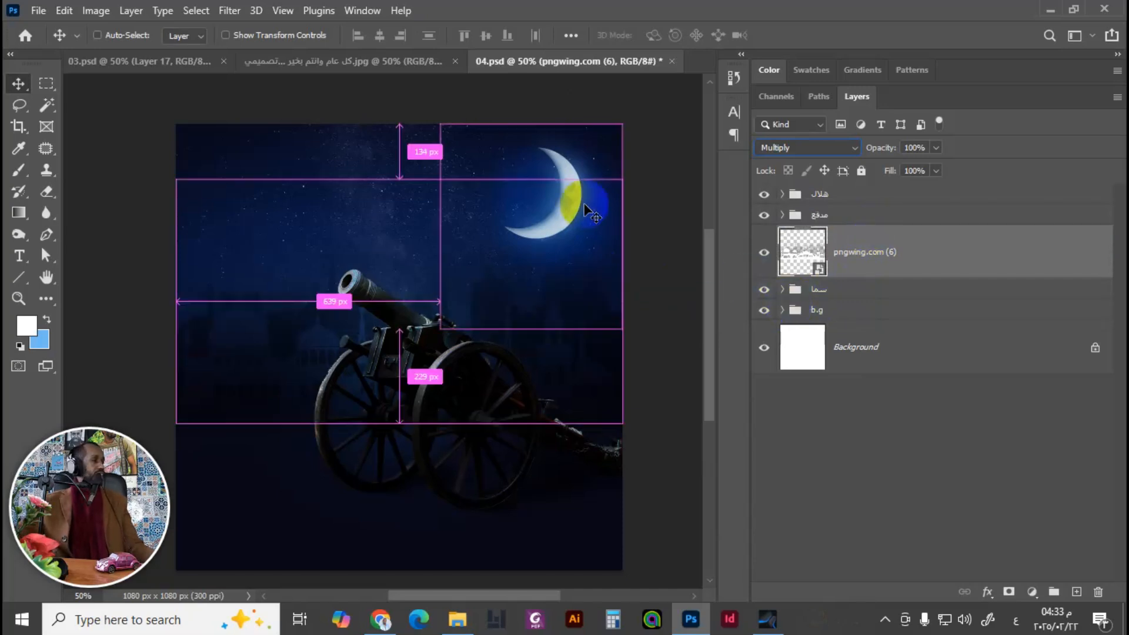
pyautogui.hotkey('ctrl', '+')
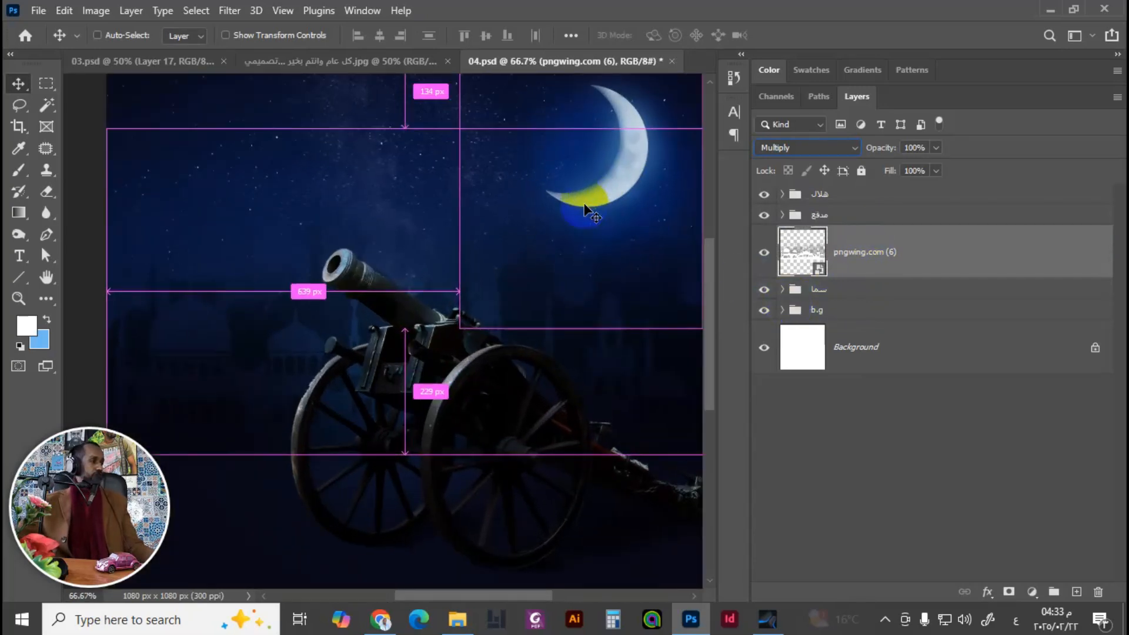
pyautogui.hotkey('ctrl', '+')
pyautogui.press('ctrl')
pyautogui.hotkey('ctrl', '-')
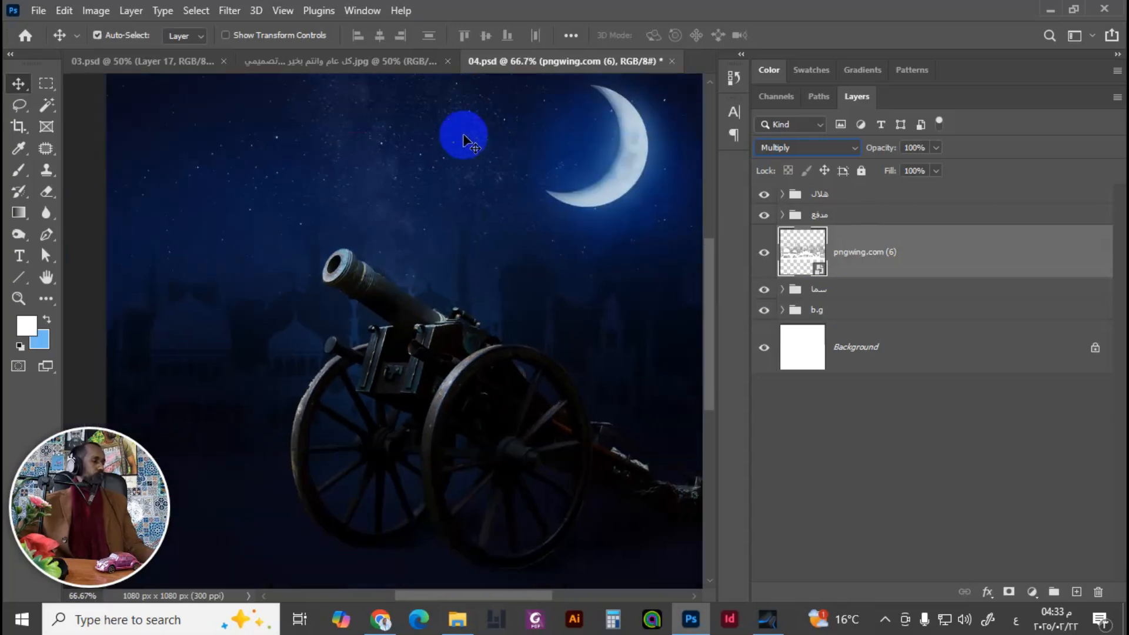
pyautogui.moveTo(610, 322); pyautogui.dragTo(554, 309)
pyautogui.moveTo(490, 359); pyautogui.dragTo(527, 328)
pyautogui.hotkey('ctrl', '-')
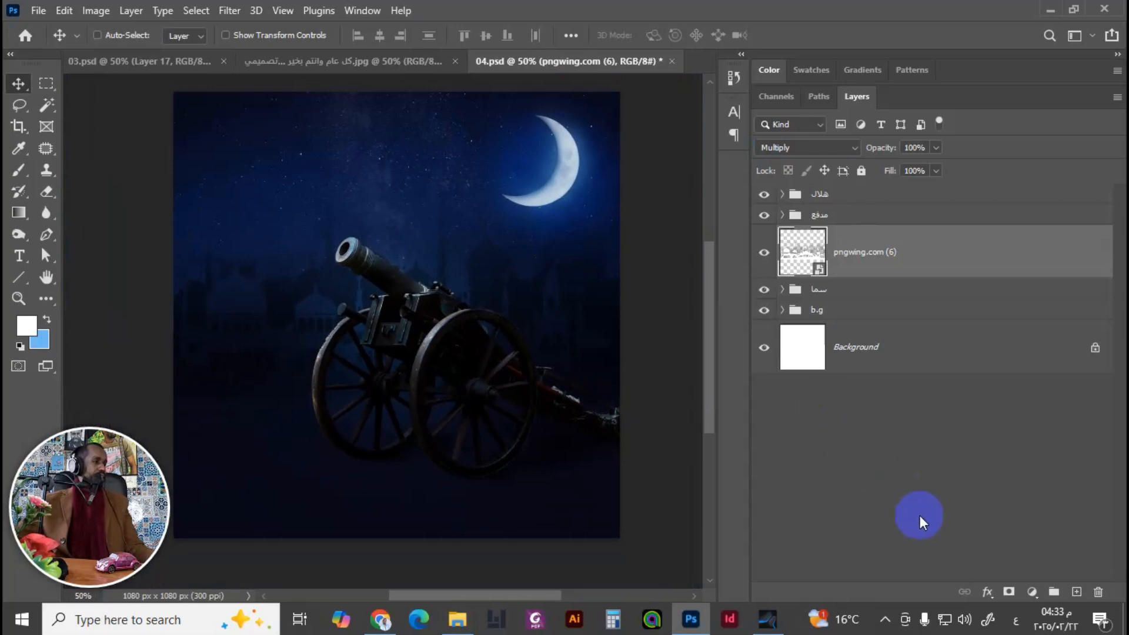
# Step: Add a layer mask to the mosque skyline and fade its lower part with a black soft brush up to 500 px at 59% opacity
pyautogui.click(1009, 592)
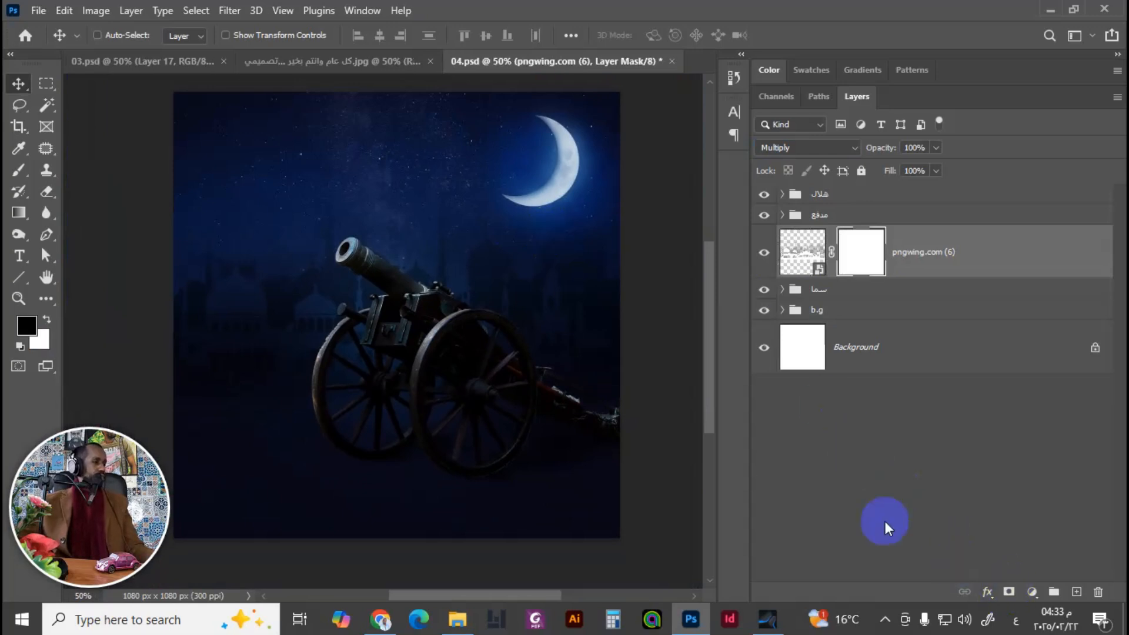
pyautogui.click(18, 170)
pyautogui.moveTo(207, 406)
pyautogui.mouseDown()
pyautogui.moveTo(257, 408)
pyautogui.moveTo(321, 367)
pyautogui.mouseUp()
pyautogui.moveTo(396, 54); pyautogui.dragTo(401, 54)
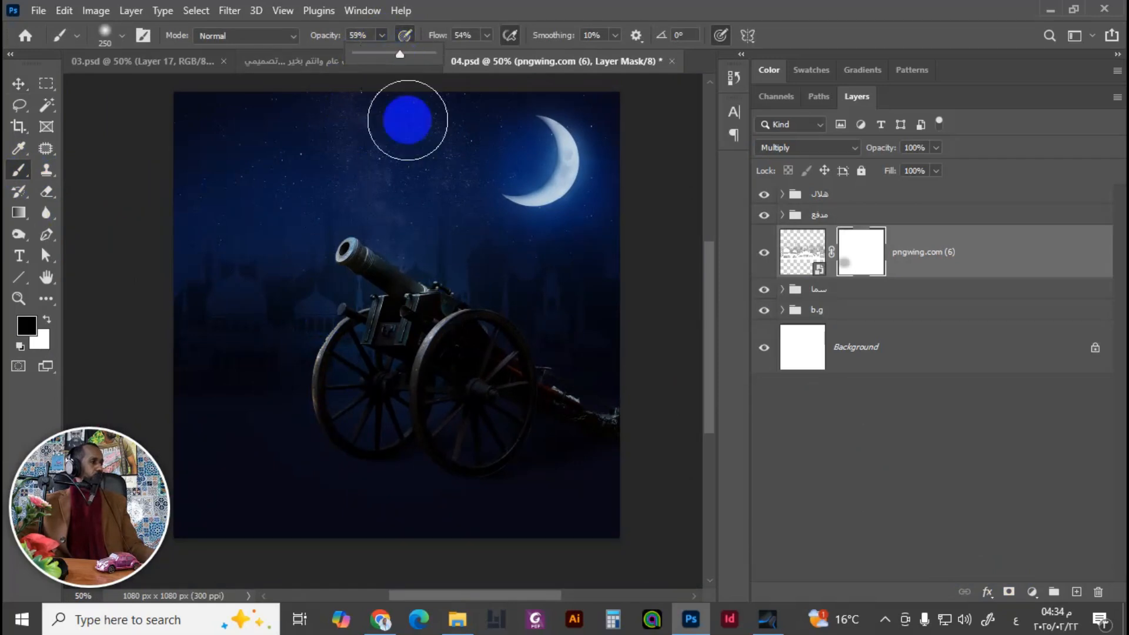
pyautogui.press(']')
pyautogui.press(']')
pyautogui.press(']')
pyautogui.moveTo(282, 433)
pyautogui.mouseDown()
pyautogui.moveTo(388, 456)
pyautogui.moveTo(615, 447)
pyautogui.moveTo(503, 461)
pyautogui.moveTo(569, 438)
pyautogui.moveTo(198, 445)
pyautogui.moveTo(222, 459)
pyautogui.moveTo(517, 443)
pyautogui.moveTo(441, 457)
pyautogui.mouseUp()
pyautogui.moveTo(492, 336)
pyautogui.mouseDown()
pyautogui.moveTo(457, 372)
pyautogui.moveTo(482, 360)
pyautogui.mouseUp()
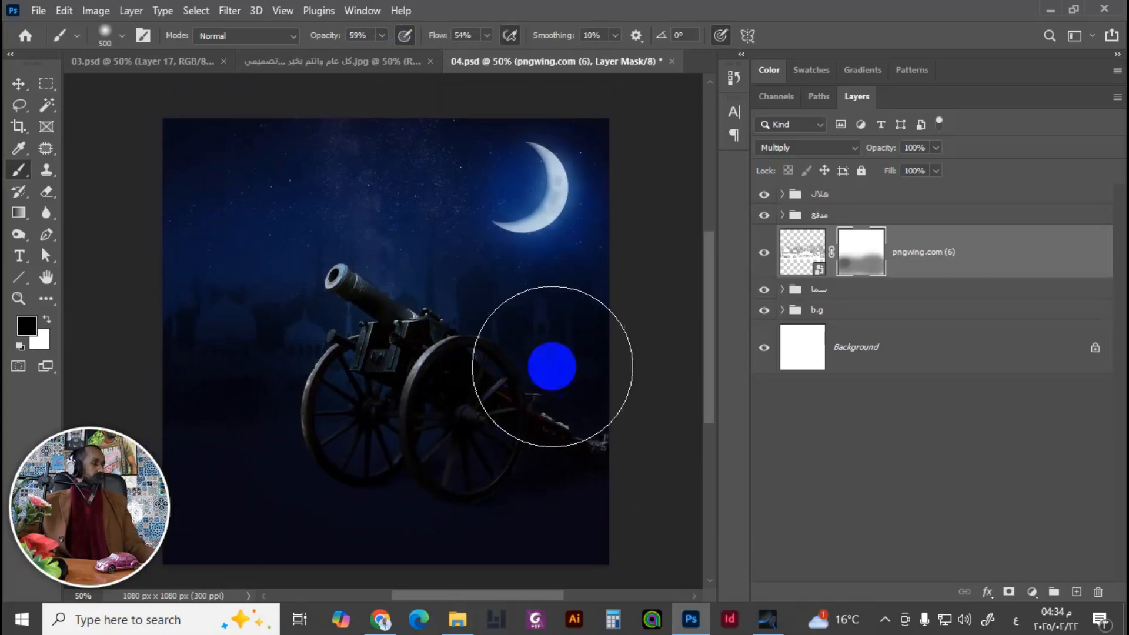
pyautogui.click(17, 85)
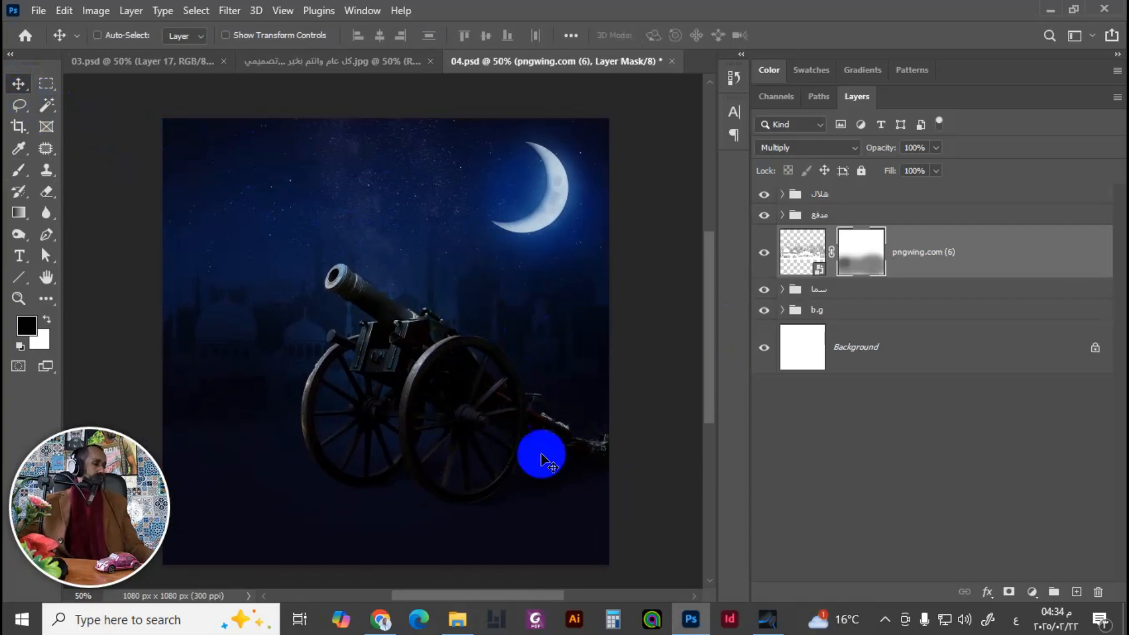
# Step: Compare the current 04.psd composition with the finished Ramadan reference JPG
pyautogui.click(460, 619)
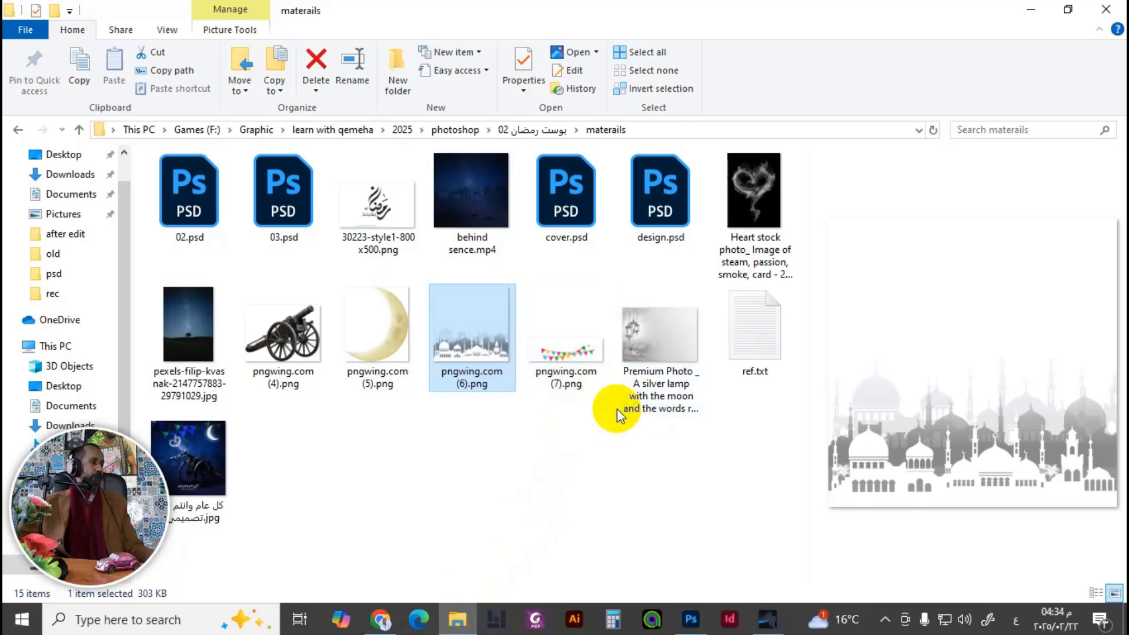
pyautogui.click(690, 622)
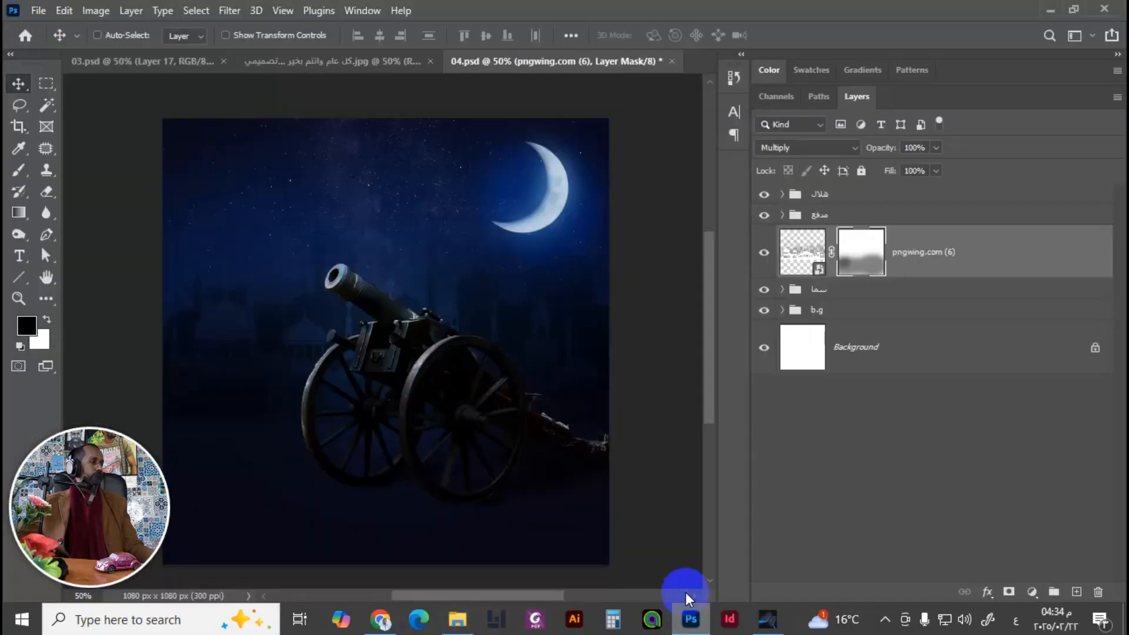
pyautogui.click(374, 65)
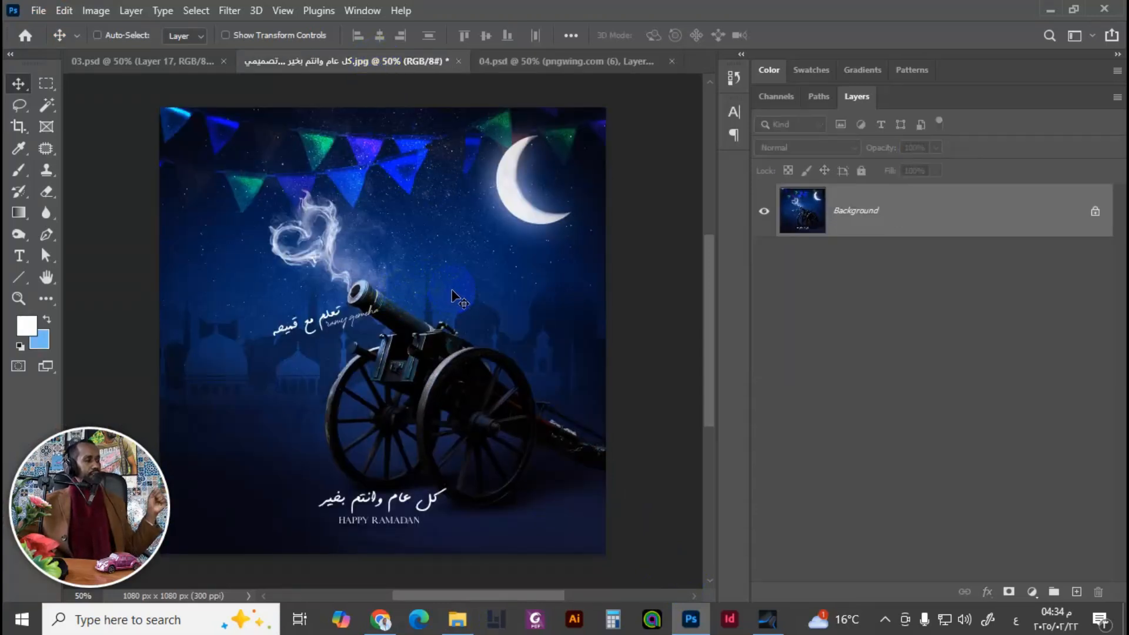
pyautogui.click(556, 63)
# Step: Place the heart-shaped smoke stock photo in 04.psd, scaled down and tilted so its smoke trail starts at the cannon's muzzle
pyautogui.click(1038, 9)
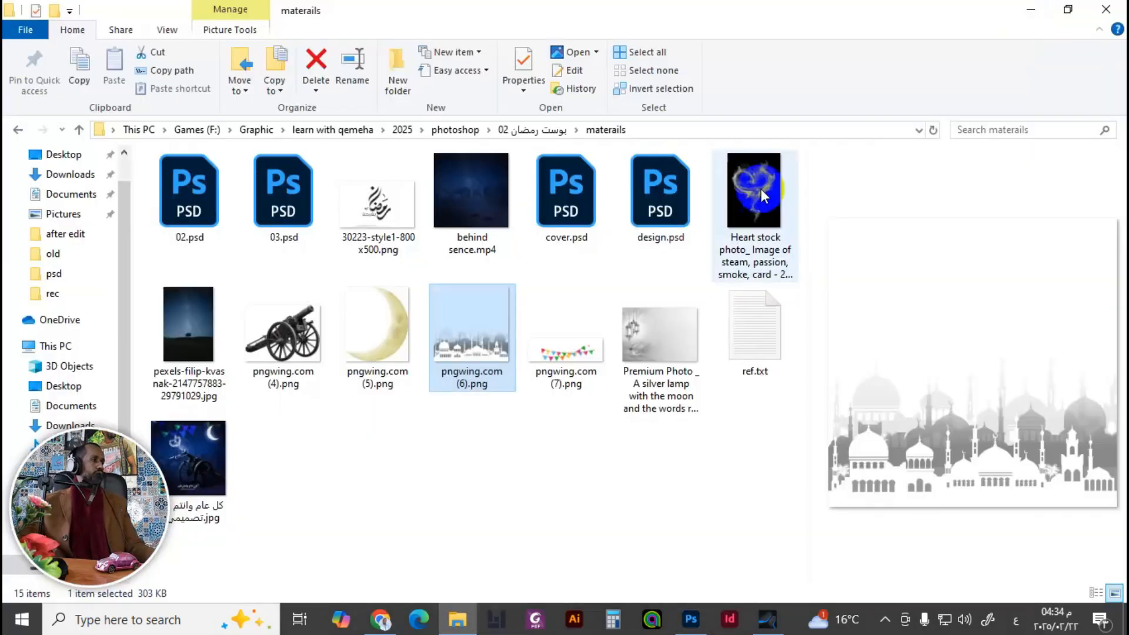
pyautogui.click(745, 205)
pyautogui.moveTo(748, 209); pyautogui.dragTo(442, 274)
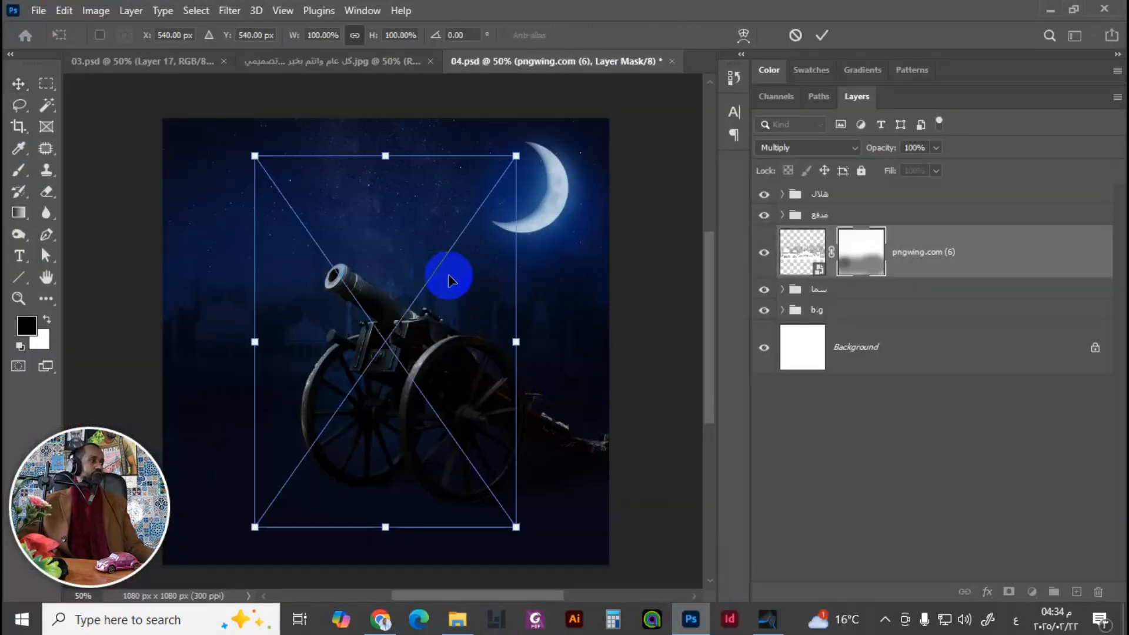
pyautogui.moveTo(538, 147); pyautogui.dragTo(432, 150)
pyautogui.moveTo(589, 443); pyautogui.dragTo(334, 261)
pyautogui.click(694, 218)
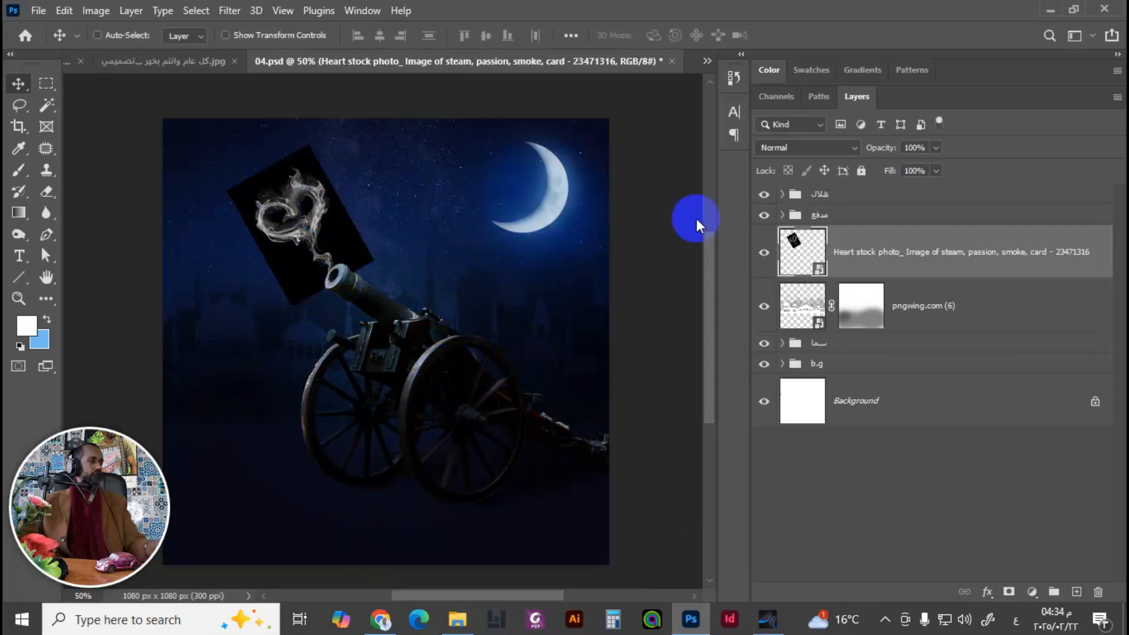
# Step: Move the heart smoke layer above the مدفع group and set its blending mode to Screen
pyautogui.click(844, 250)
pyautogui.moveTo(854, 250); pyautogui.dragTo(849, 205)
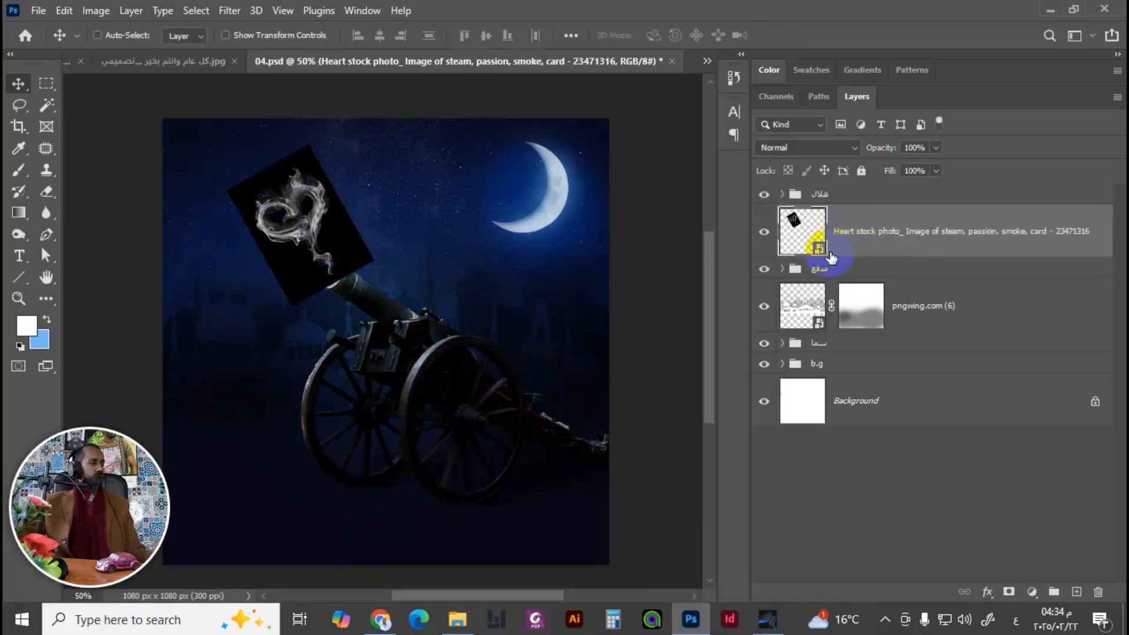
pyautogui.click(835, 150)
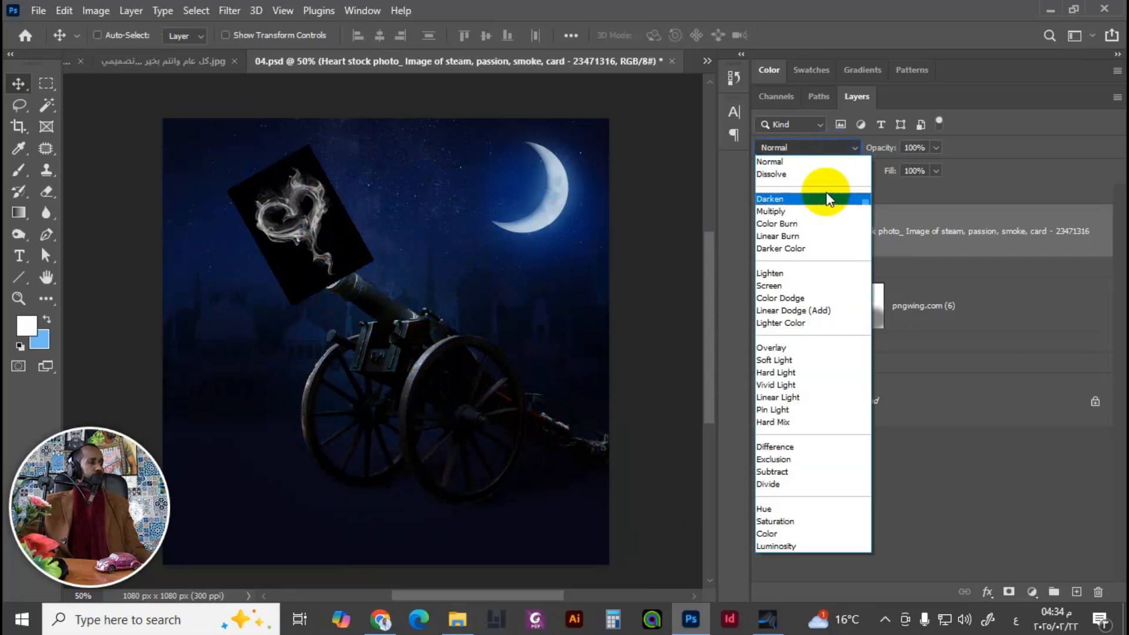
pyautogui.click(803, 286)
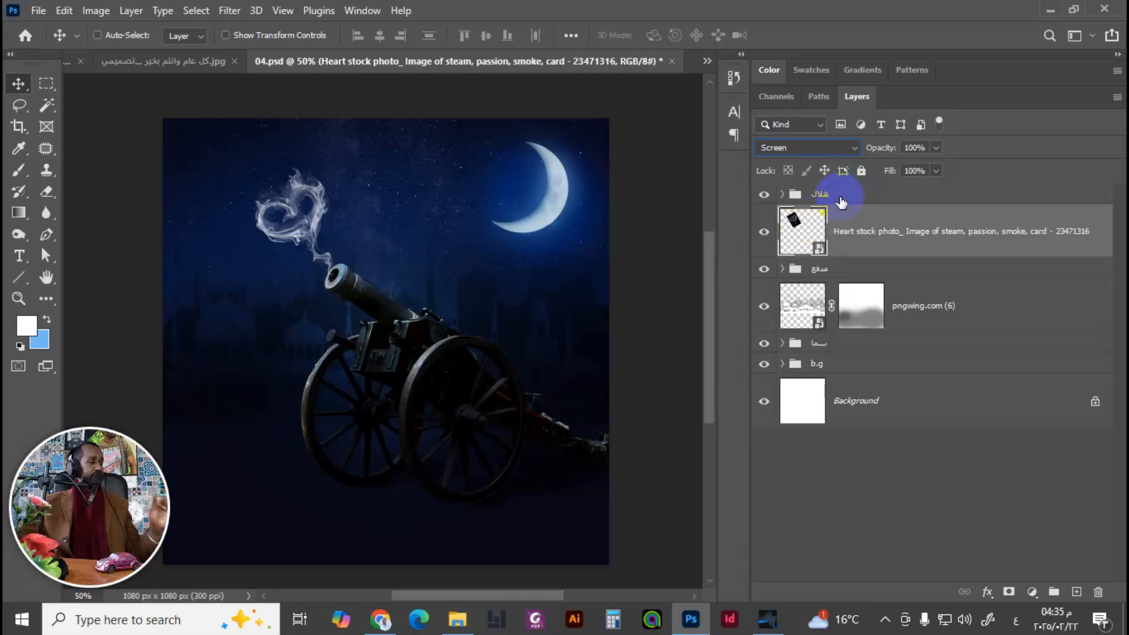
pyautogui.click(849, 147)
pyautogui.click(852, 146)
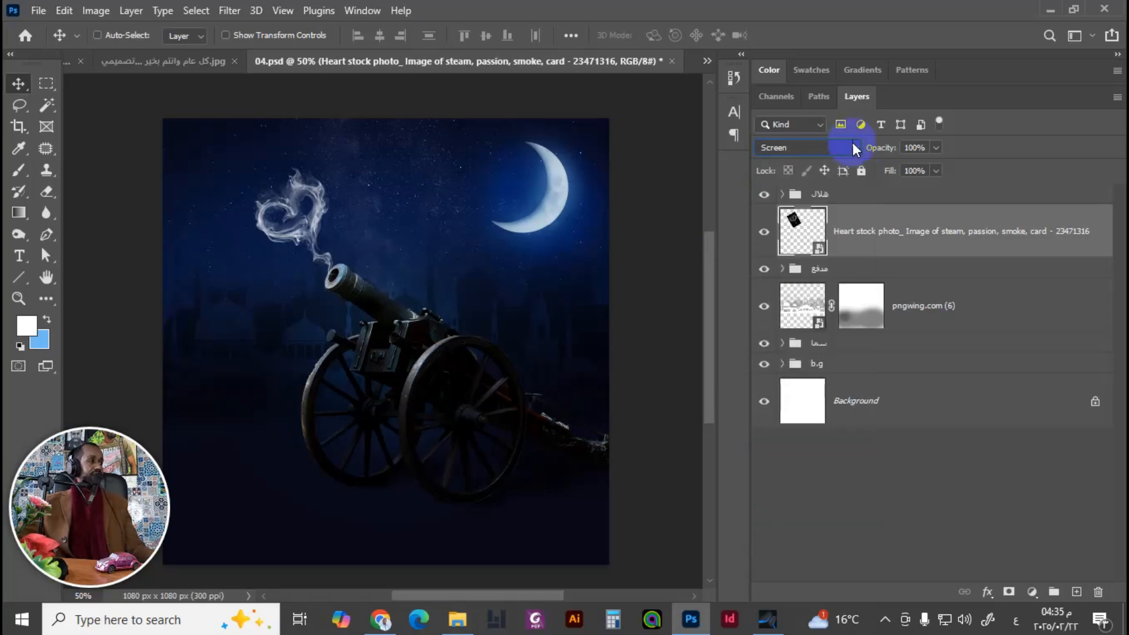
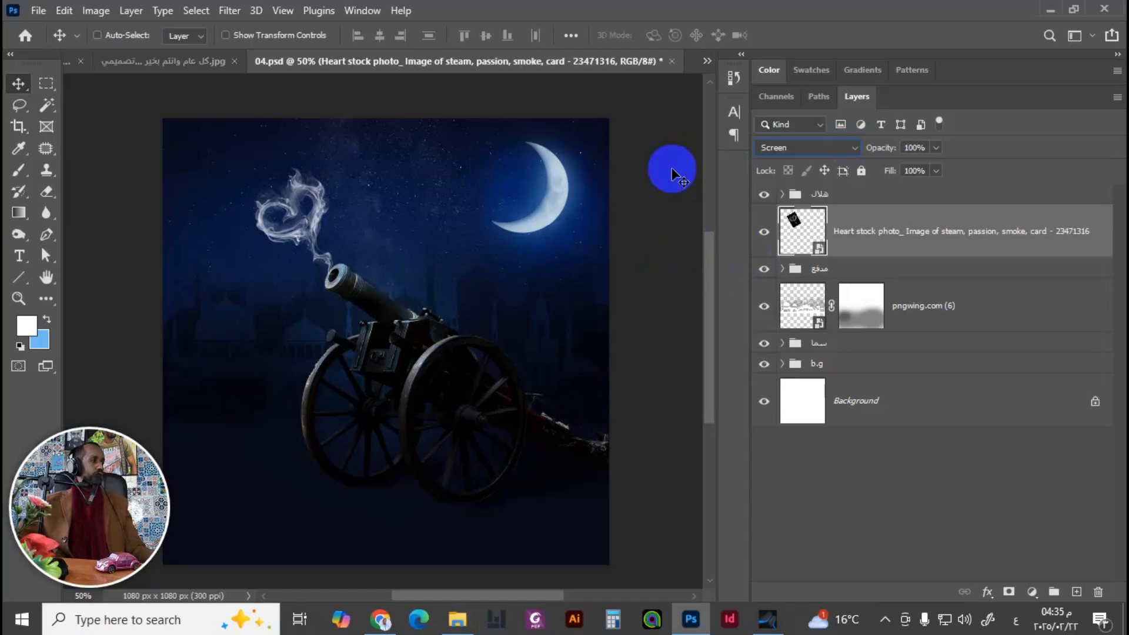
# Step: Add a new layer above the heart smoke layer and reduce the soft brush to 90 px
pyautogui.hotkey('ctrl', '+')
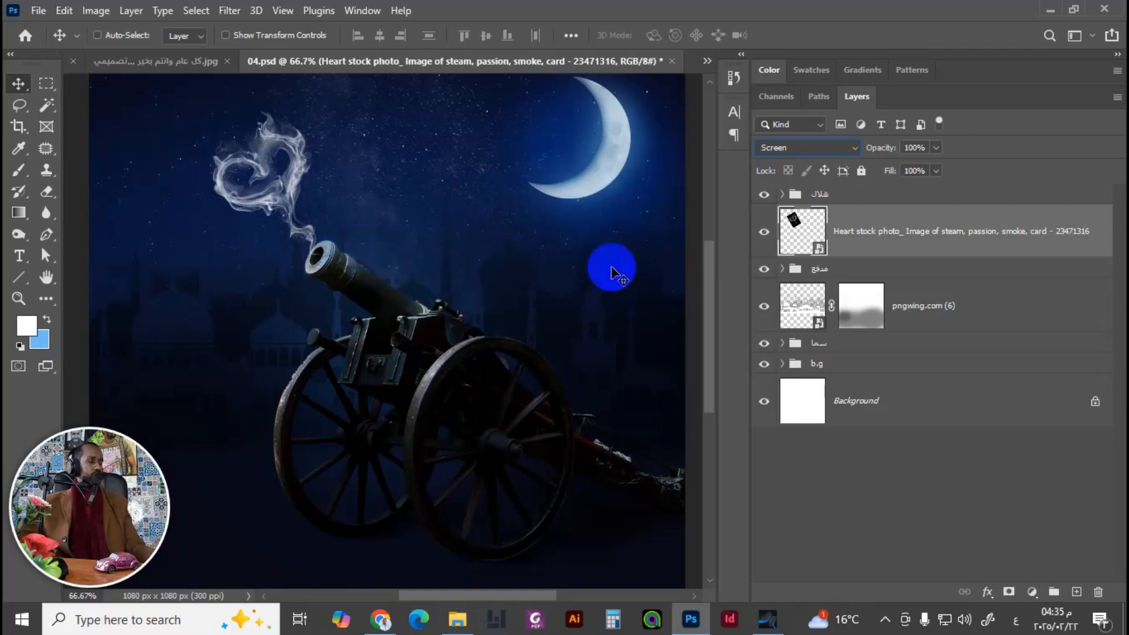
pyautogui.click(1073, 592)
pyautogui.click(19, 170)
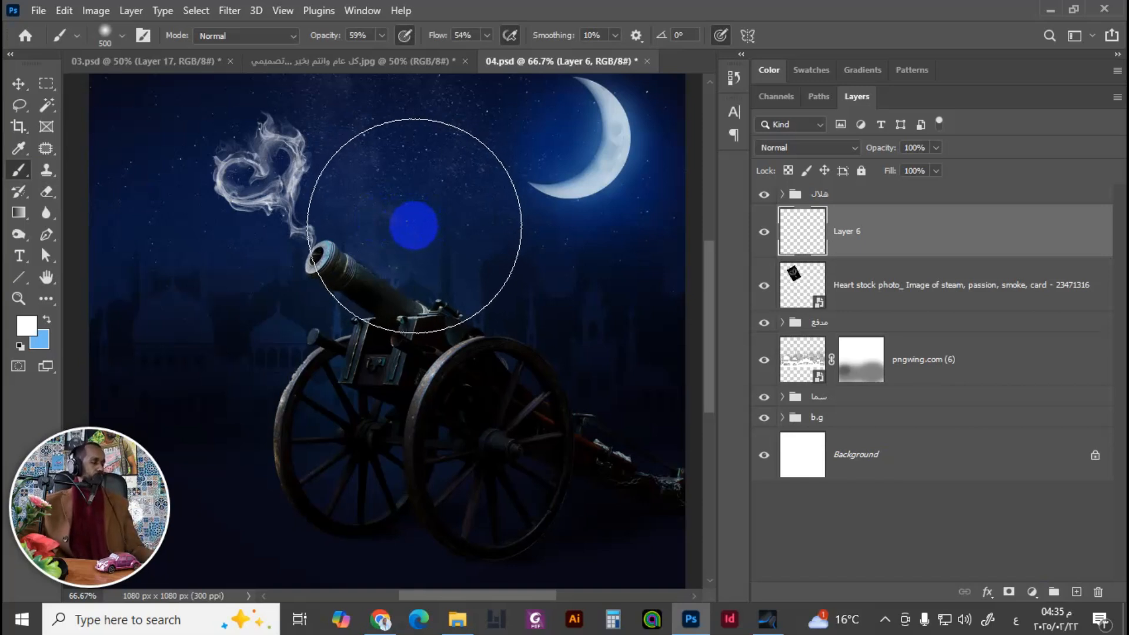
pyautogui.press('[')
pyautogui.press('[')
pyautogui.press('[')
pyautogui.press('[')
pyautogui.press('[')
pyautogui.press('[')
pyautogui.press('[')
pyautogui.press('[')
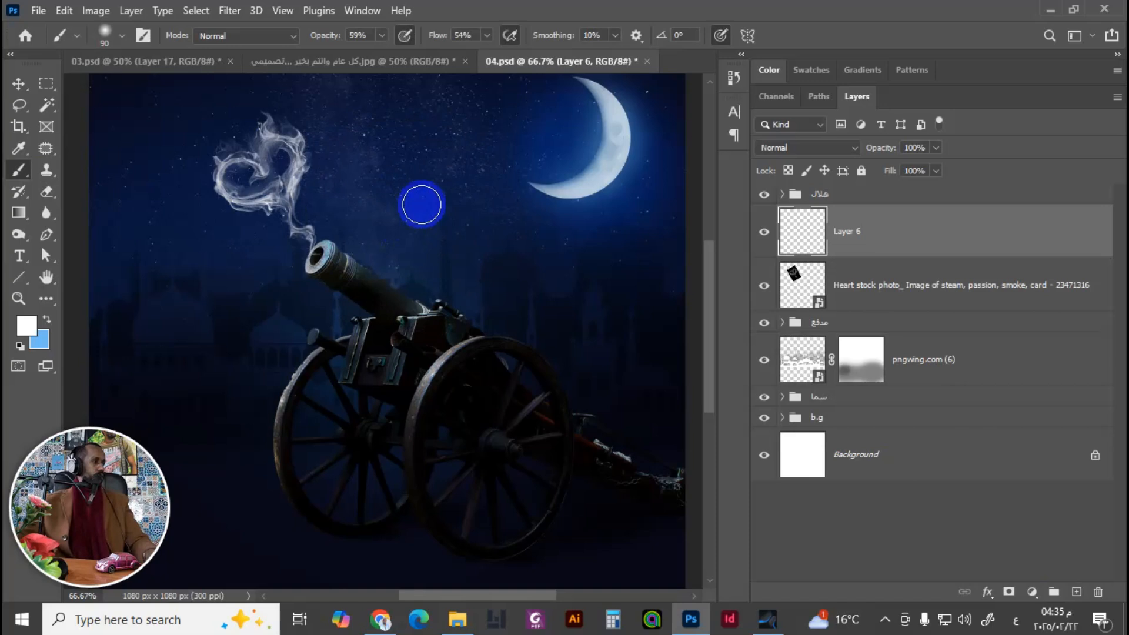
# Step: Choose brush 47 from Free Smoke Photoshop Brushes 4, sized 199 px and rotated to 33°
pyautogui.rightClick(437, 209)
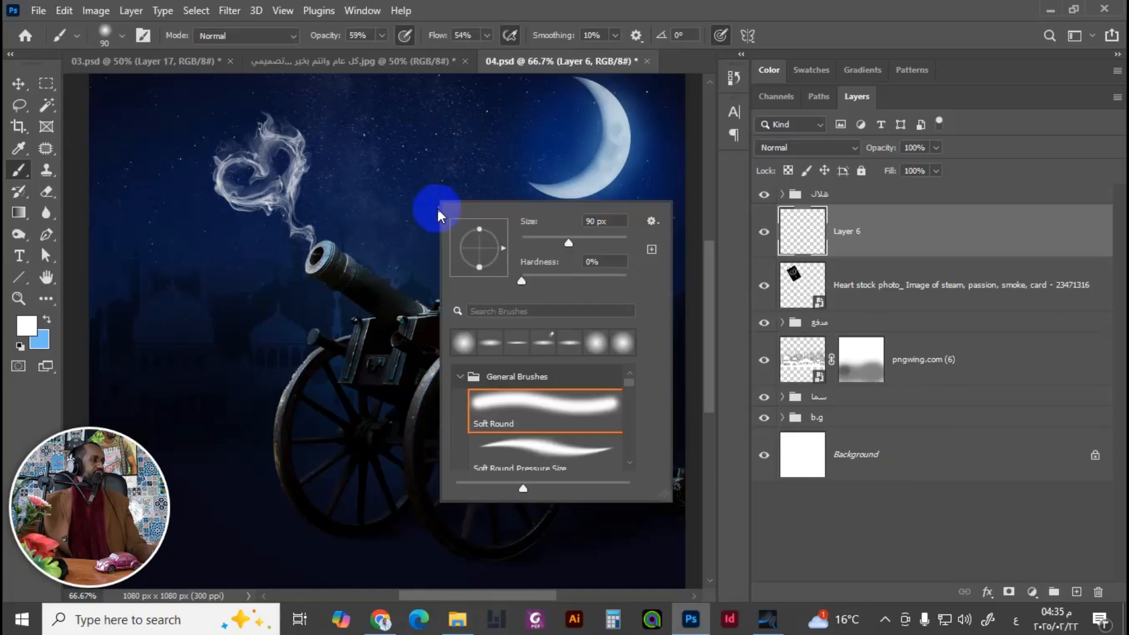
pyautogui.click(461, 377)
pyautogui.moveTo(632, 382)
pyautogui.mouseDown()
pyautogui.moveTo(634, 428)
pyautogui.moveTo(634, 413)
pyautogui.mouseUp()
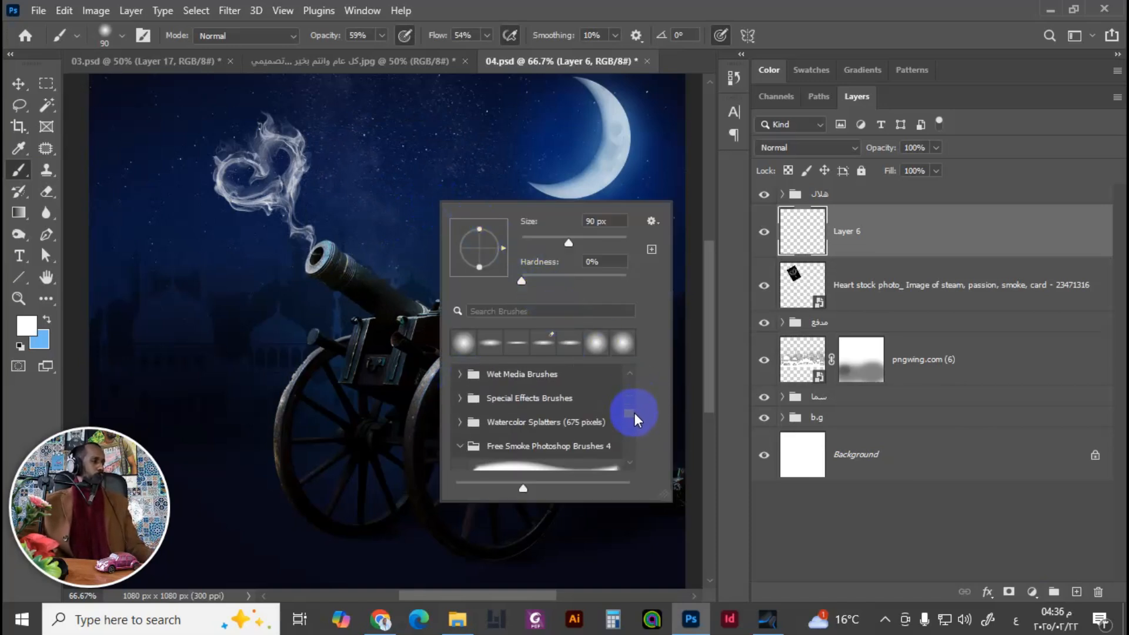
pyautogui.click(459, 447)
pyautogui.click(460, 458)
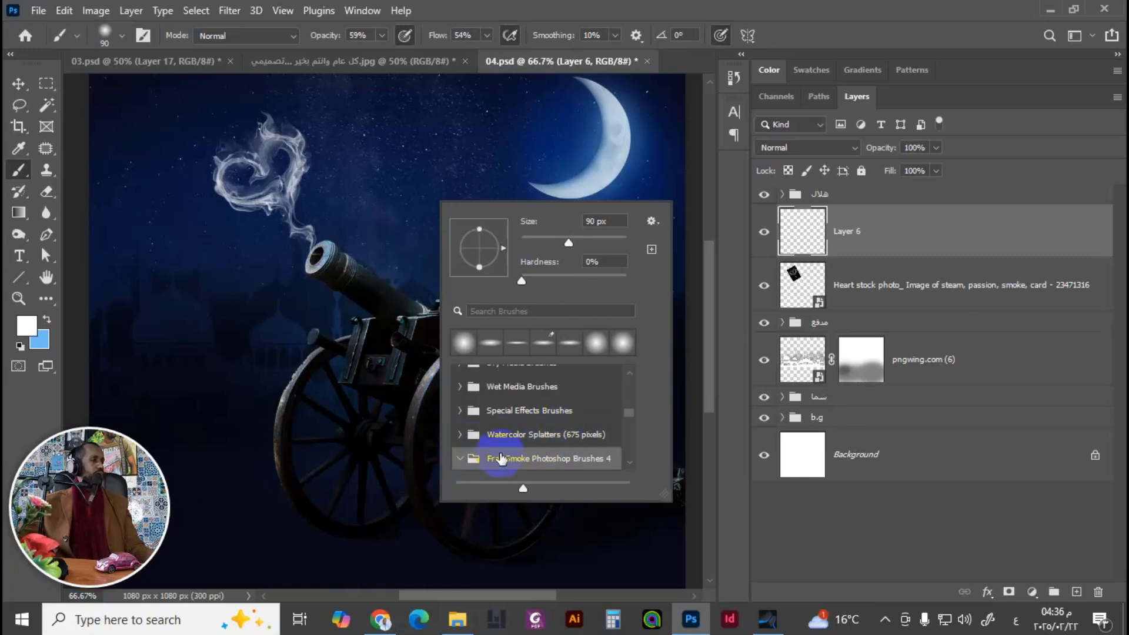
pyautogui.scroll(-5, 626, 417)
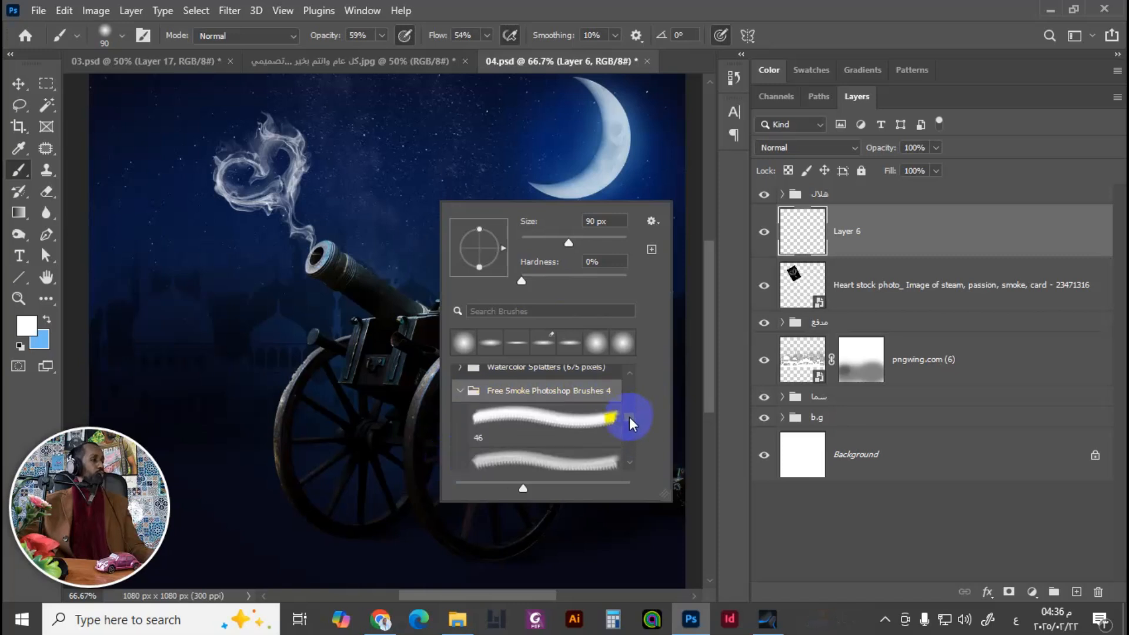
pyautogui.click(573, 438)
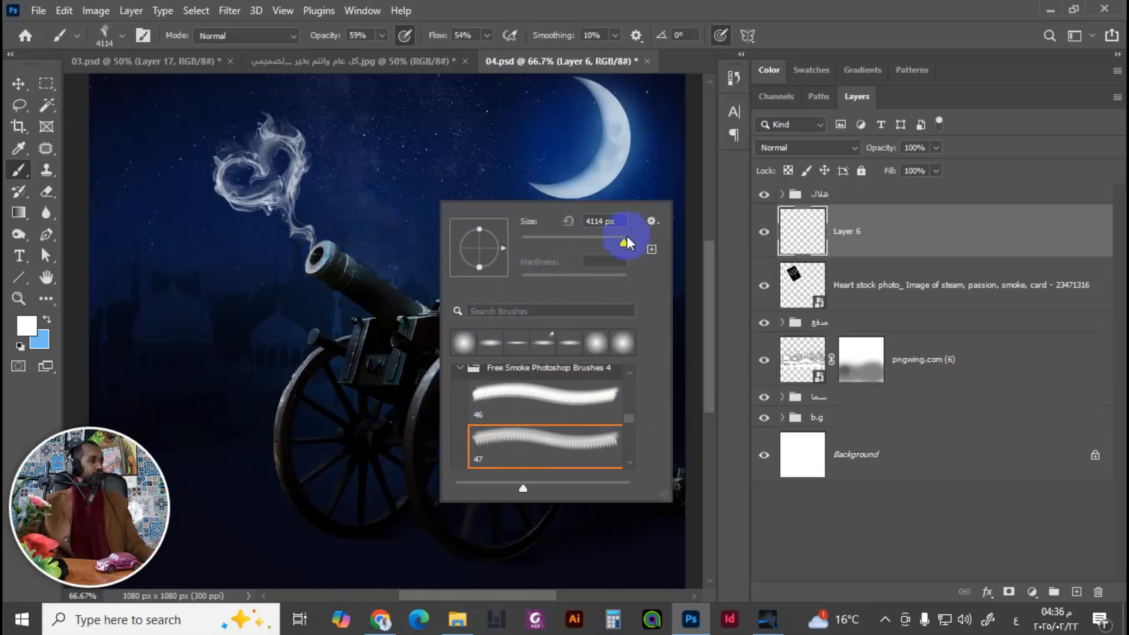
pyautogui.moveTo(622, 242); pyautogui.dragTo(618, 243)
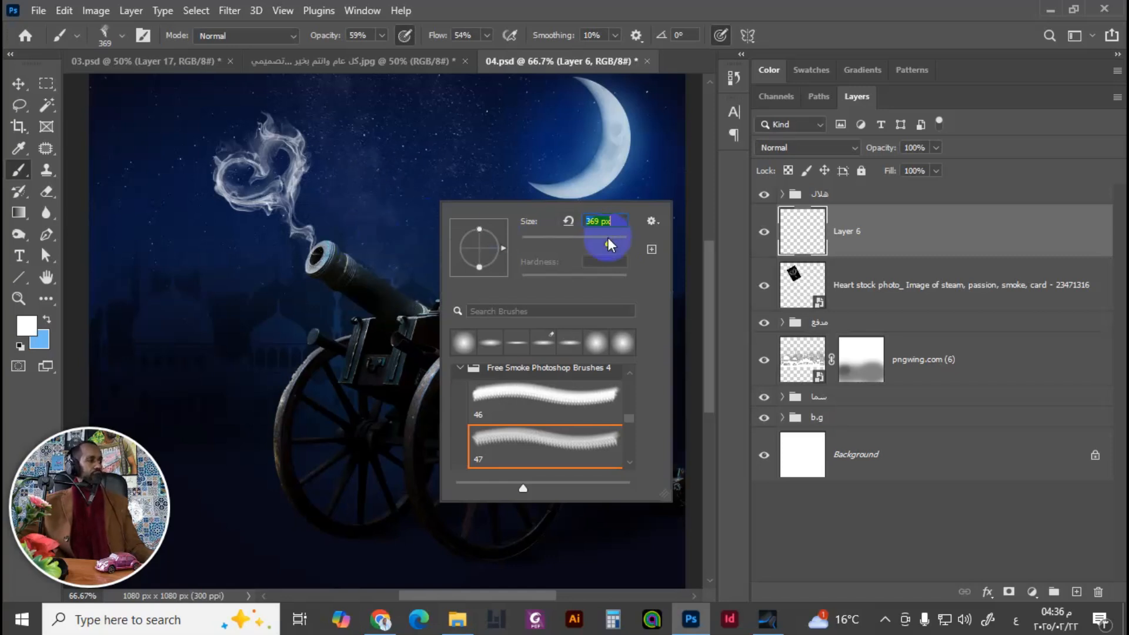
pyautogui.moveTo(606, 243); pyautogui.dragTo(598, 242)
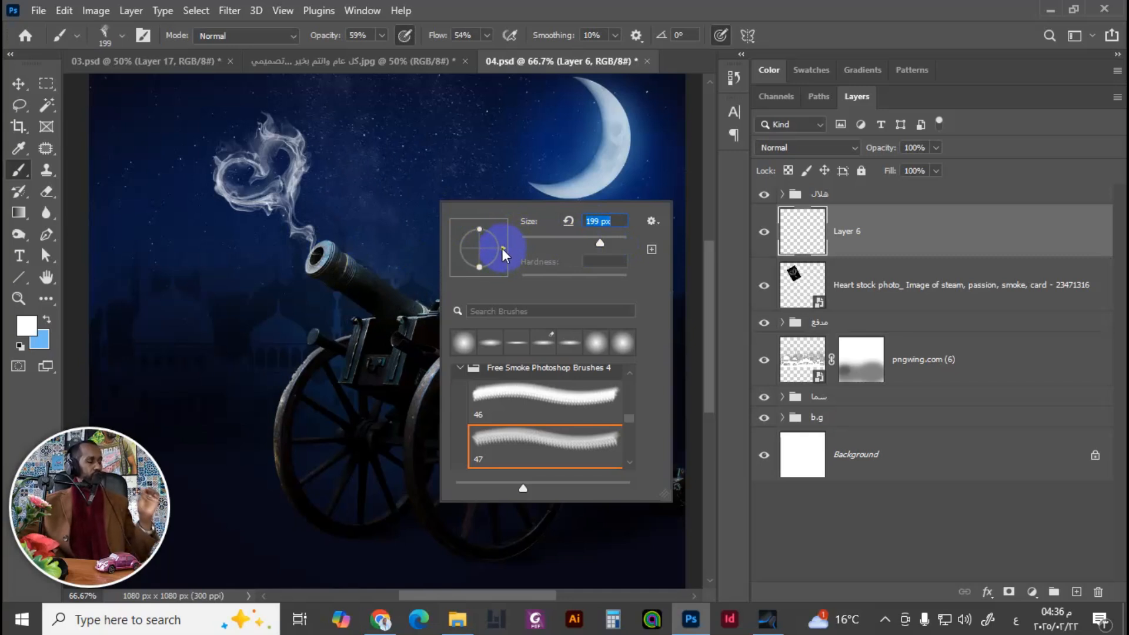
pyautogui.moveTo(506, 246)
pyautogui.mouseDown()
pyautogui.moveTo(493, 222)
pyautogui.moveTo(468, 226)
pyautogui.moveTo(493, 232)
pyautogui.moveTo(481, 243)
pyautogui.mouseUp()
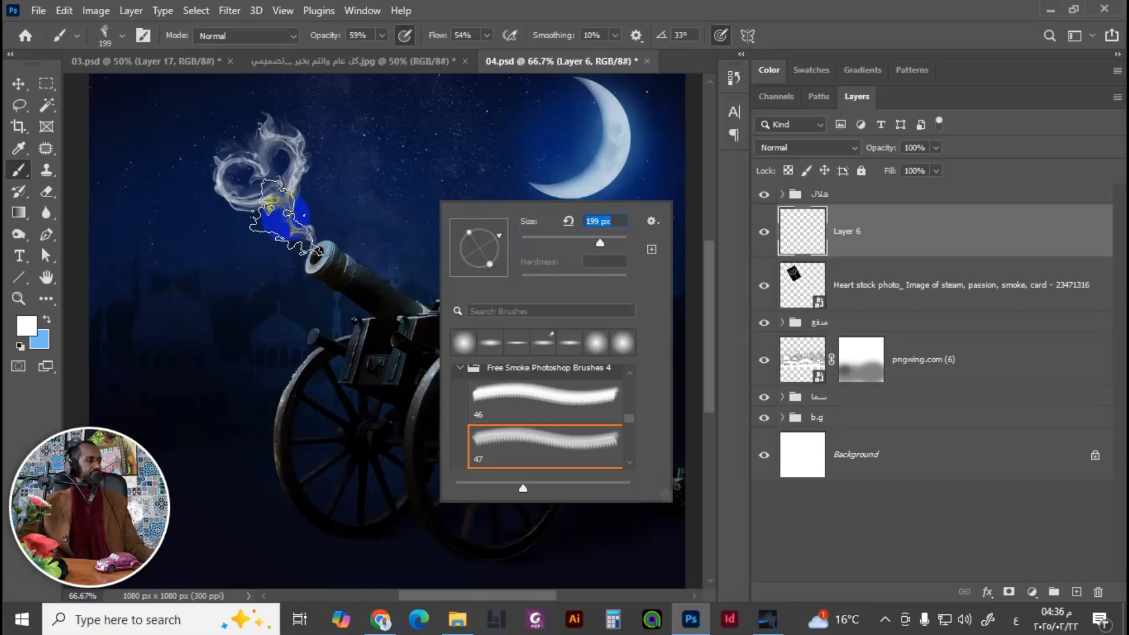
pyautogui.click(773, 222)
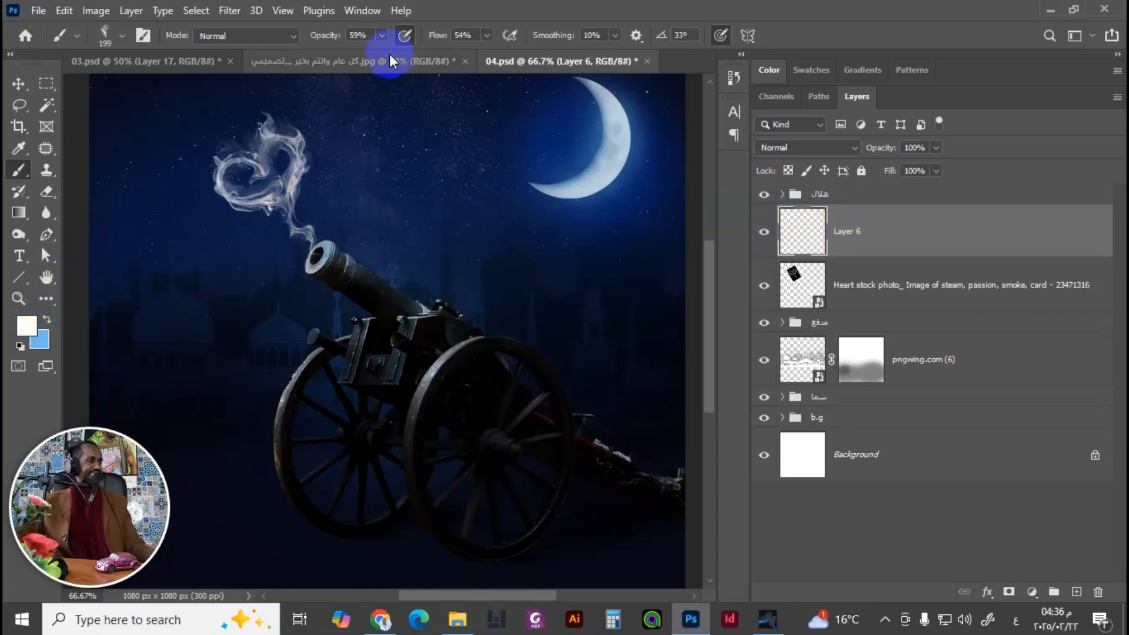
# Step: Set the smoke brush's opacity to 24% and its flow to 37%
pyautogui.click(383, 35)
pyautogui.moveTo(379, 54); pyautogui.dragTo(365, 55)
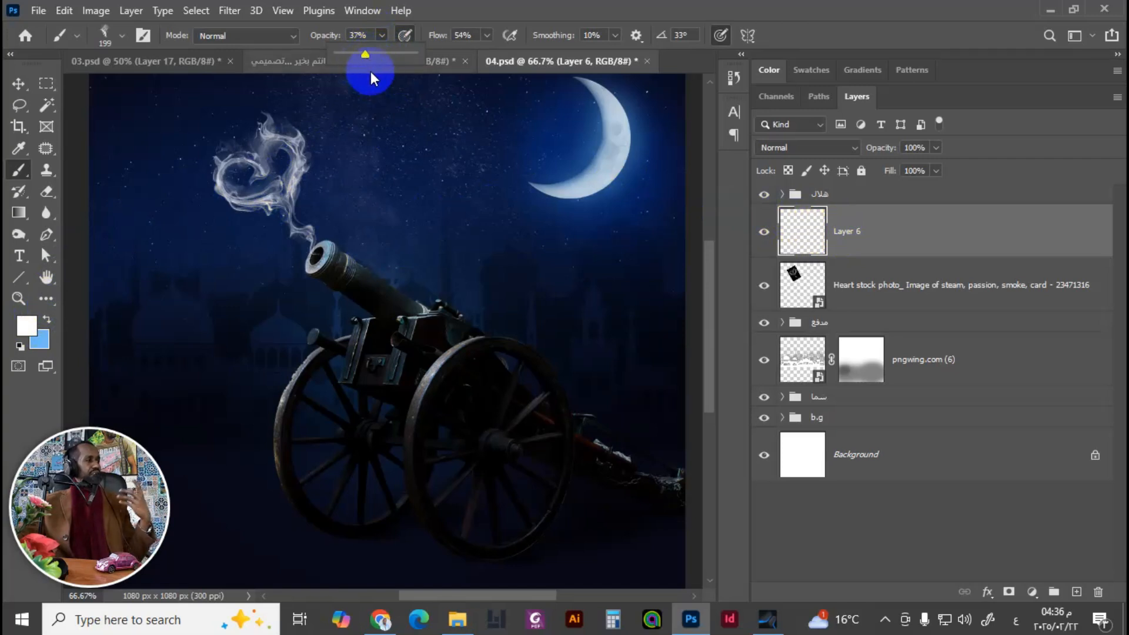
pyautogui.click(486, 36)
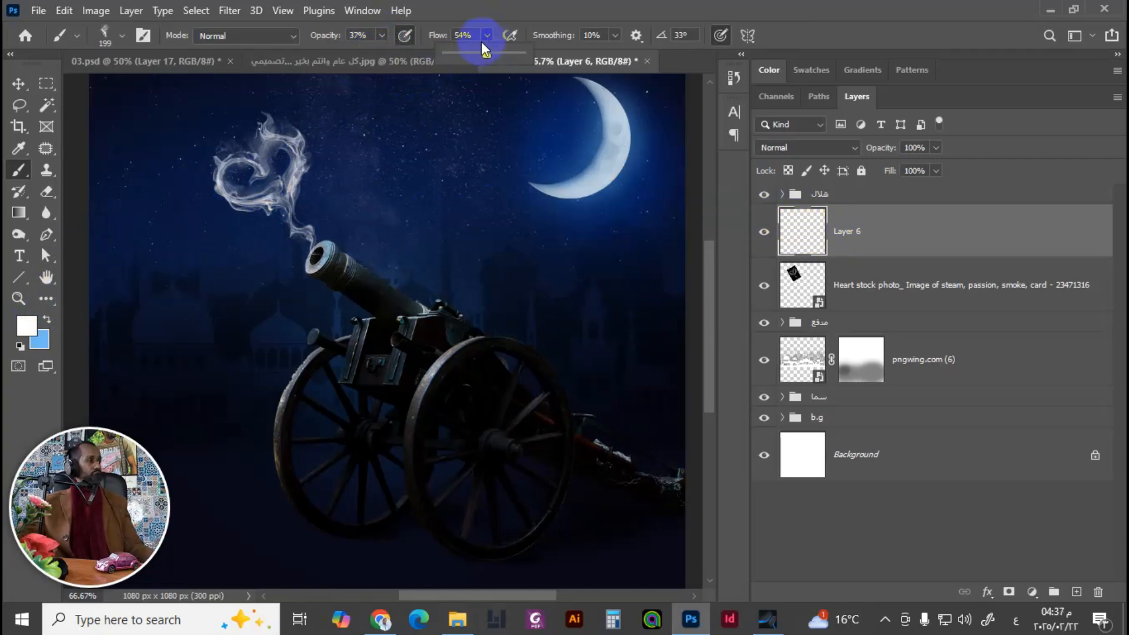
pyautogui.moveTo(475, 52); pyautogui.dragTo(473, 51)
pyautogui.click(382, 36)
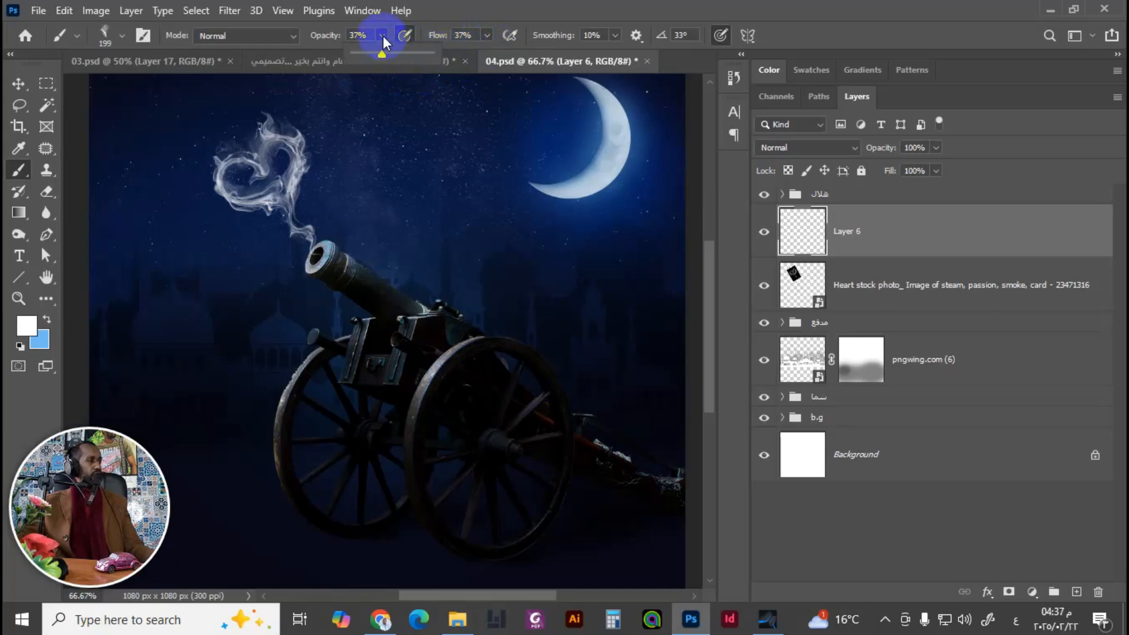
pyautogui.moveTo(379, 56); pyautogui.dragTo(370, 55)
# Step: Paint faint white smoke around the cannon's muzzle on the new layer and compare the image with that layer hidden and shown
pyautogui.click(299, 215)
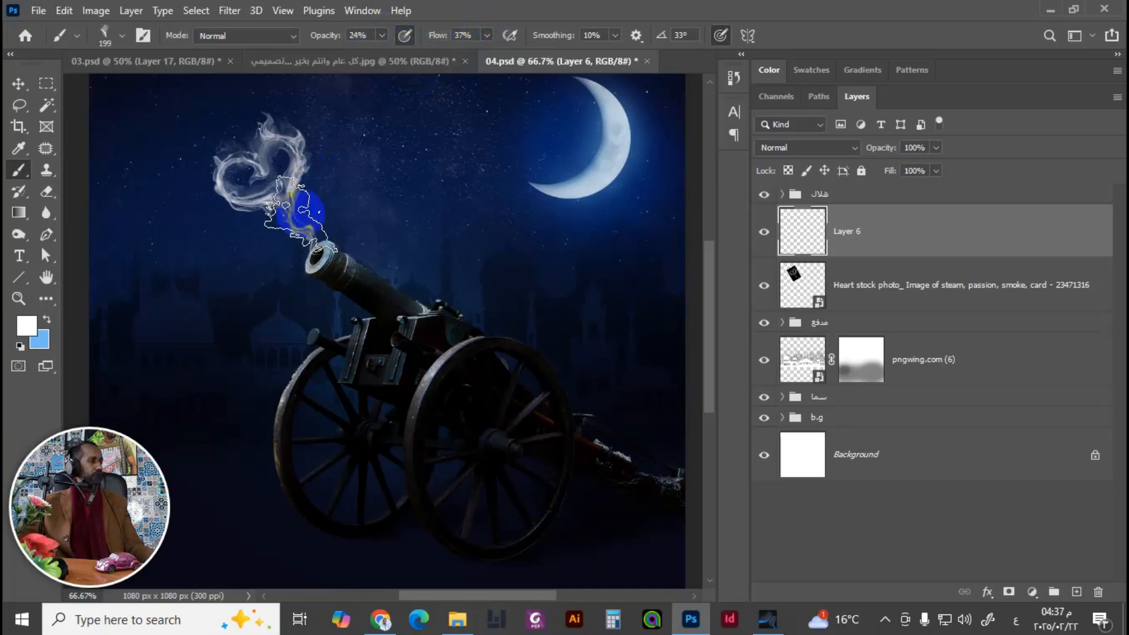
pyautogui.moveTo(295, 211)
pyautogui.mouseDown()
pyautogui.moveTo(300, 238)
pyautogui.moveTo(302, 207)
pyautogui.moveTo(296, 217)
pyautogui.mouseUp()
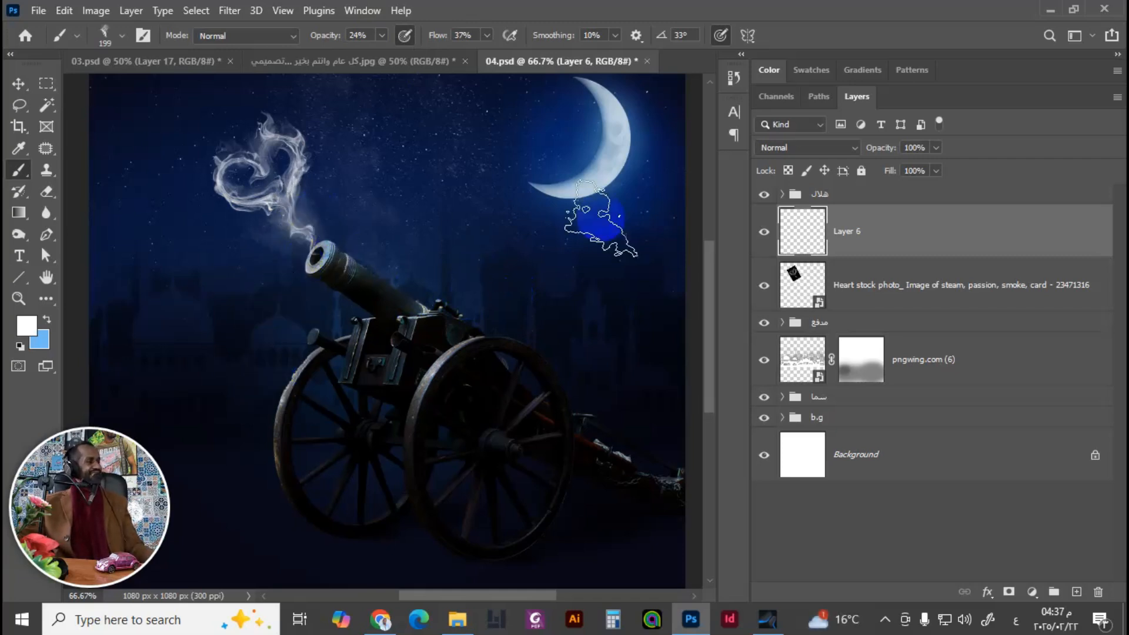
pyautogui.click(764, 236)
pyautogui.click(767, 241)
pyautogui.moveTo(422, 237); pyautogui.dragTo(405, 268)
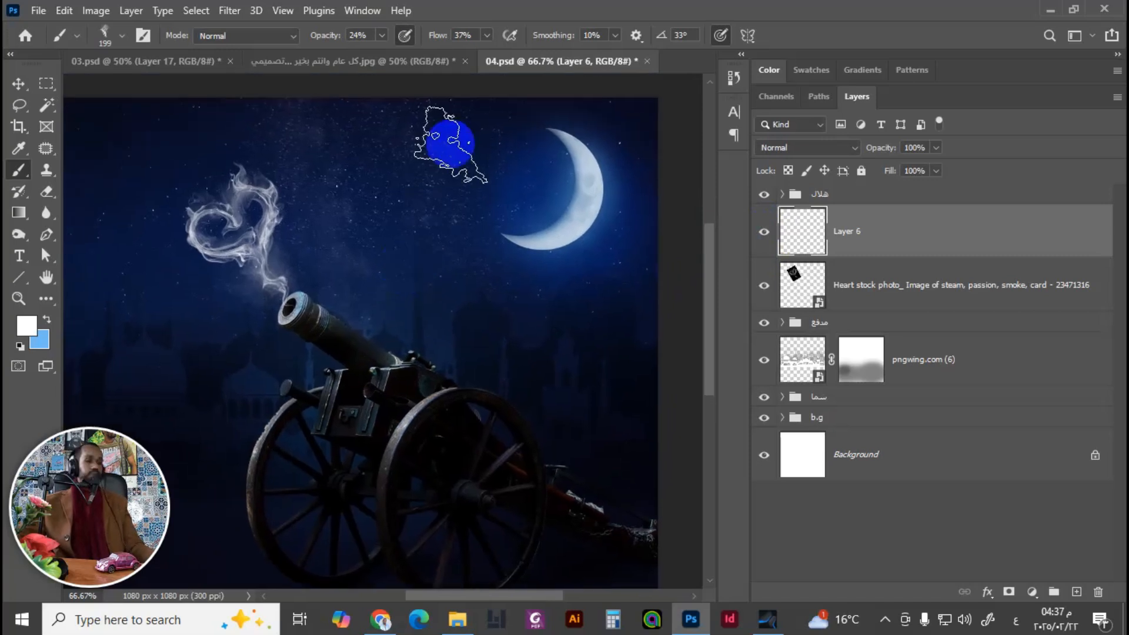
pyautogui.hotkey('ctrl', '-')
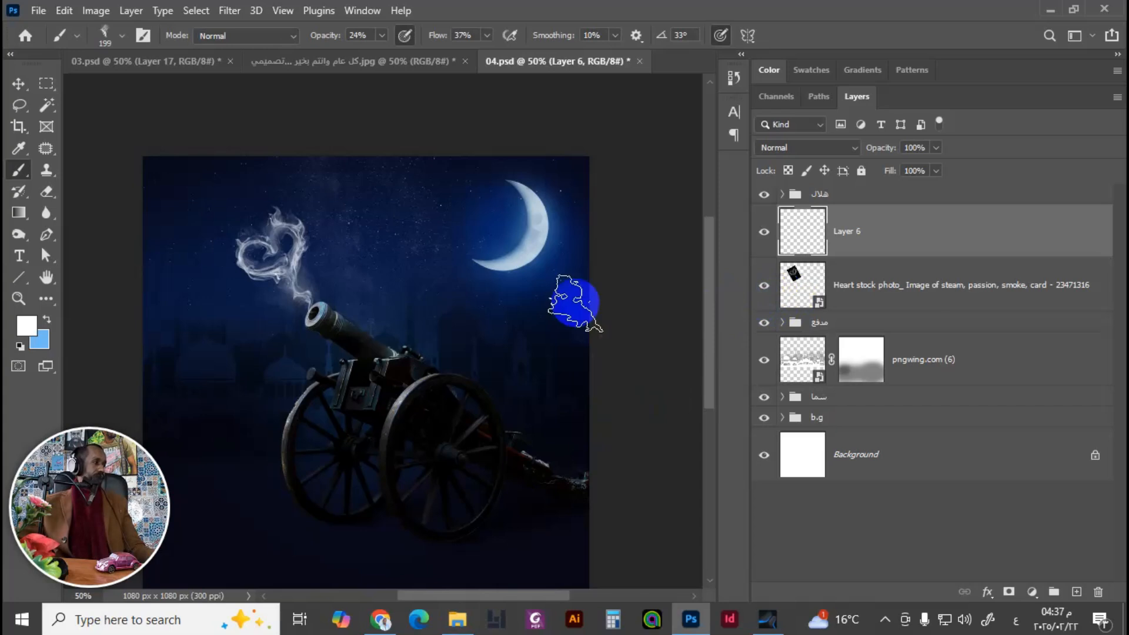
# Step: Examine the coloured bunting flags up close in the finished reference JPG and return to 04.psd
pyautogui.click(437, 61)
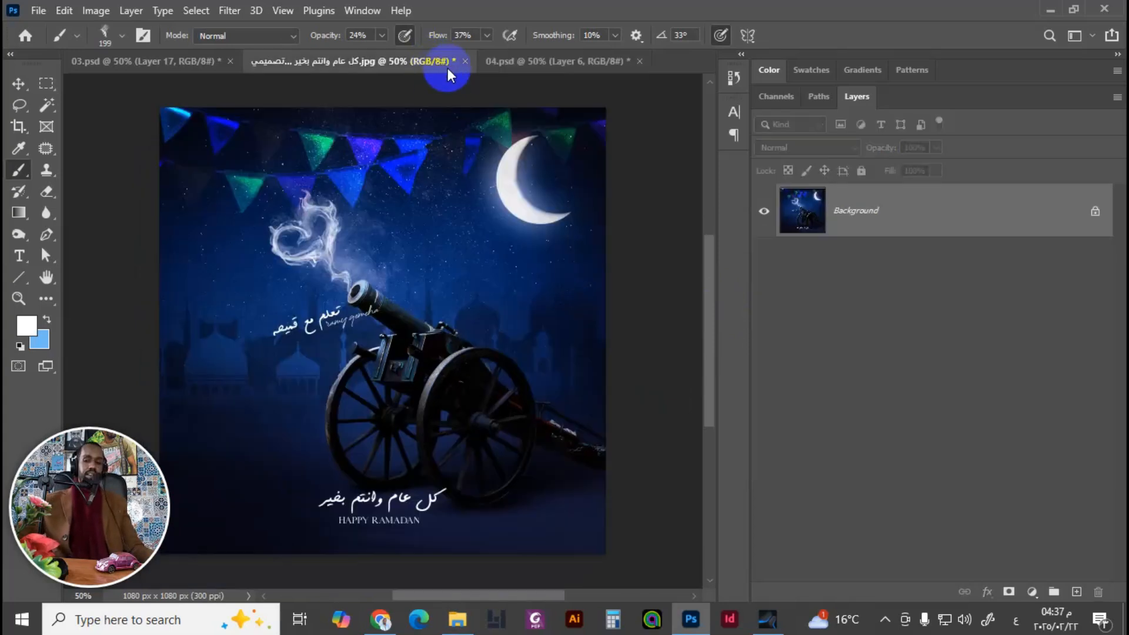
pyautogui.hotkey('ctrl', '+')
pyautogui.hotkey('ctrl', '+')
pyautogui.moveTo(461, 115); pyautogui.dragTo(414, 249)
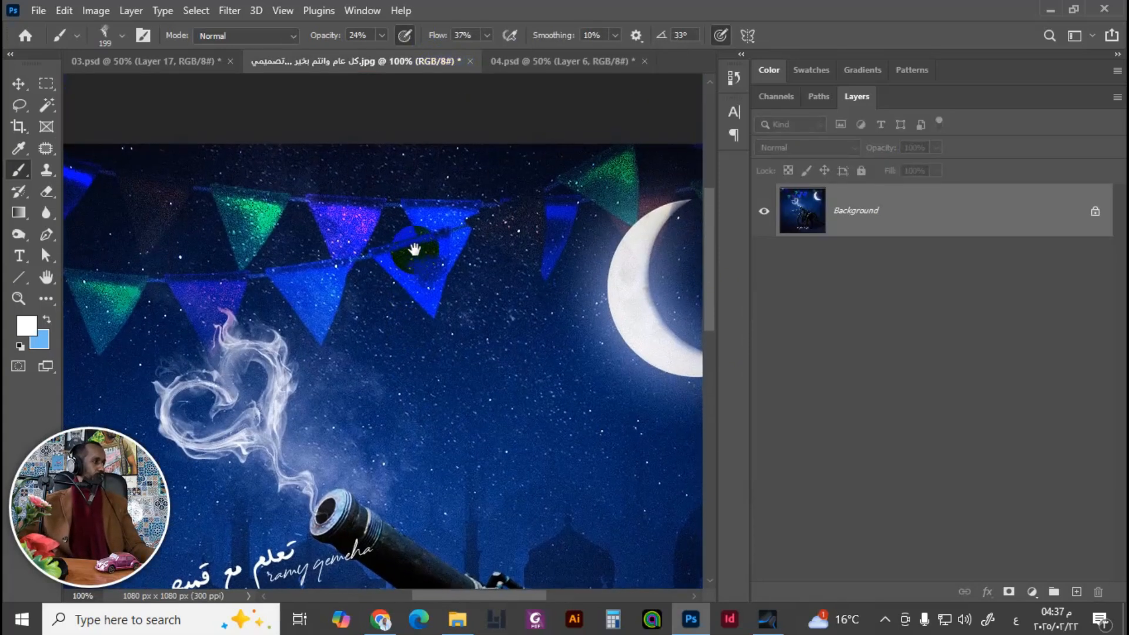
pyautogui.click(531, 59)
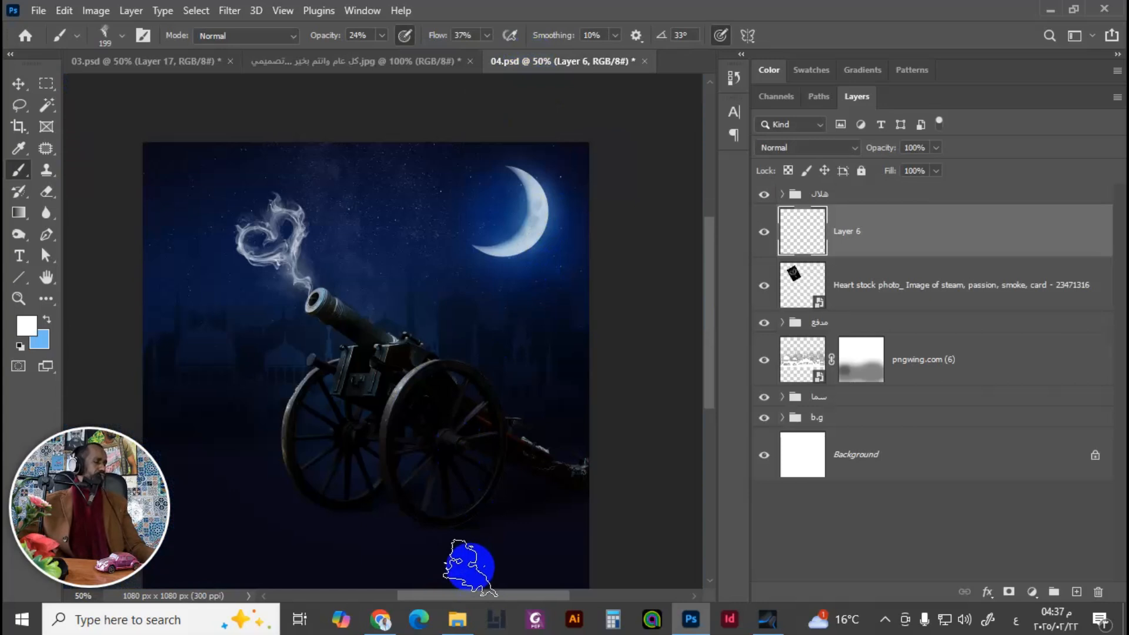
# Step: Reduce the fill of the blue glow layer (Layer 4) in the crescent group هلال to 70% and collapse the group
pyautogui.click(850, 198)
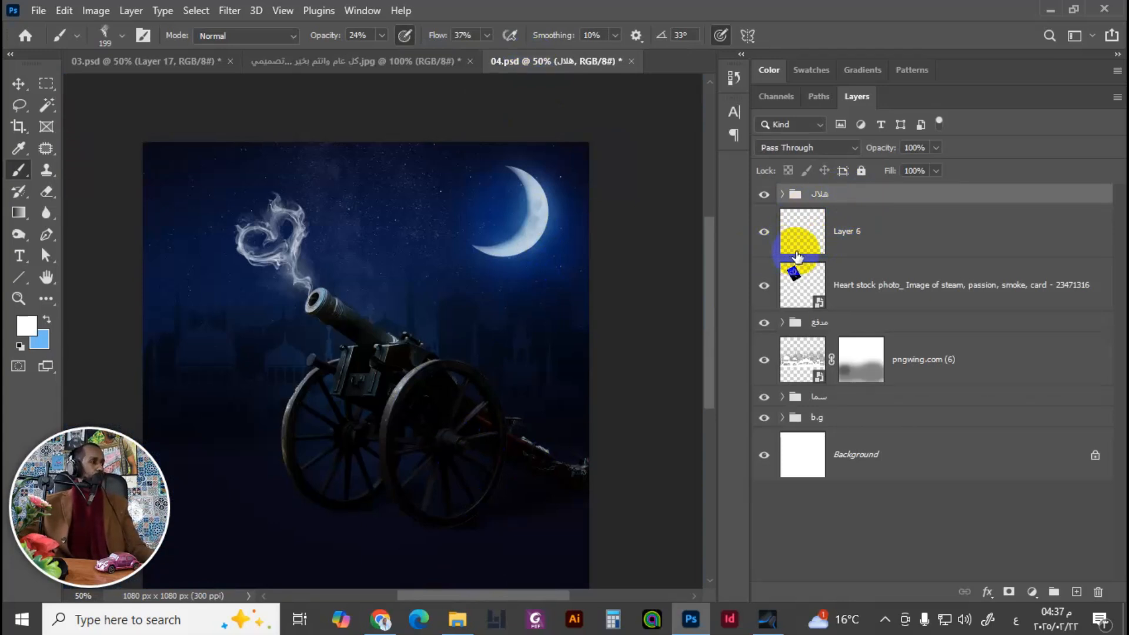
pyautogui.moveTo(823, 231); pyautogui.dragTo(815, 216)
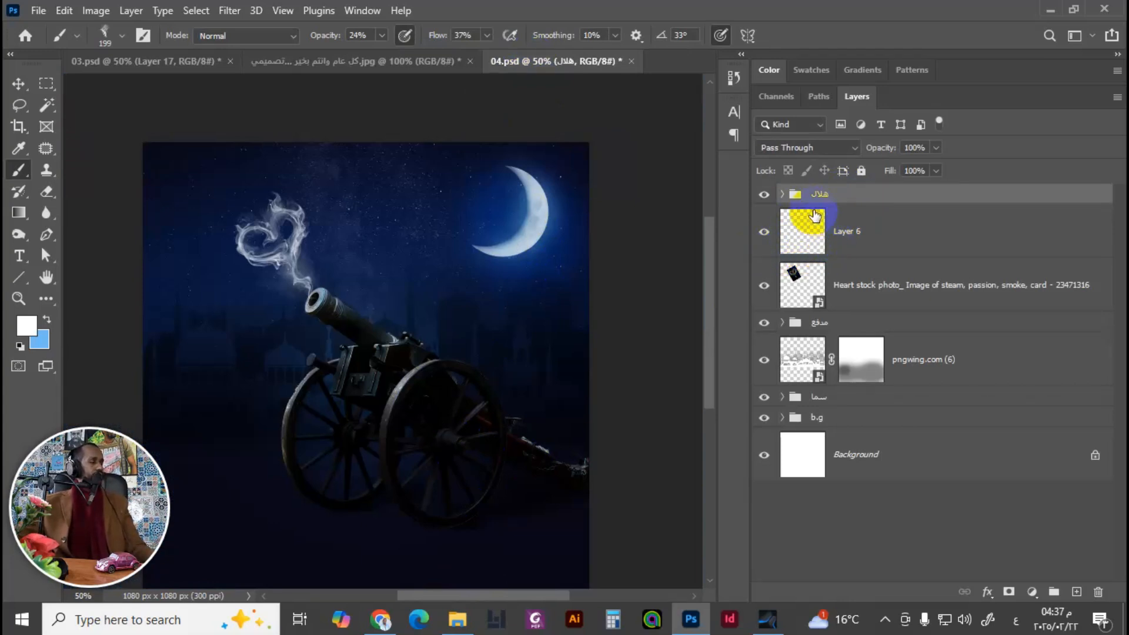
pyautogui.click(782, 195)
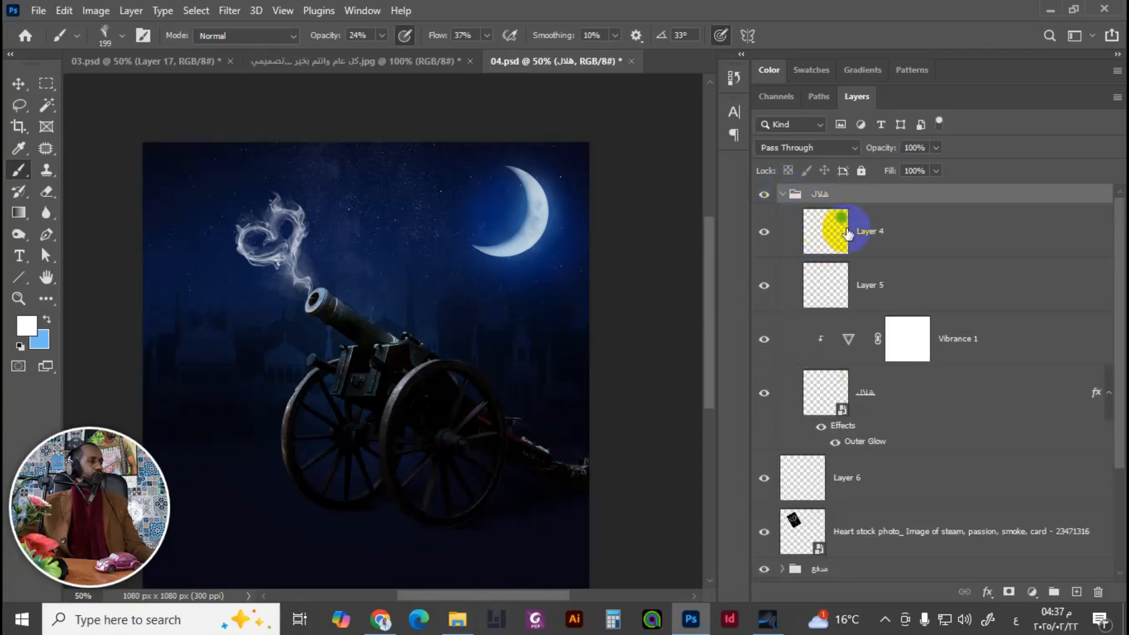
pyautogui.click(867, 233)
pyautogui.click(936, 170)
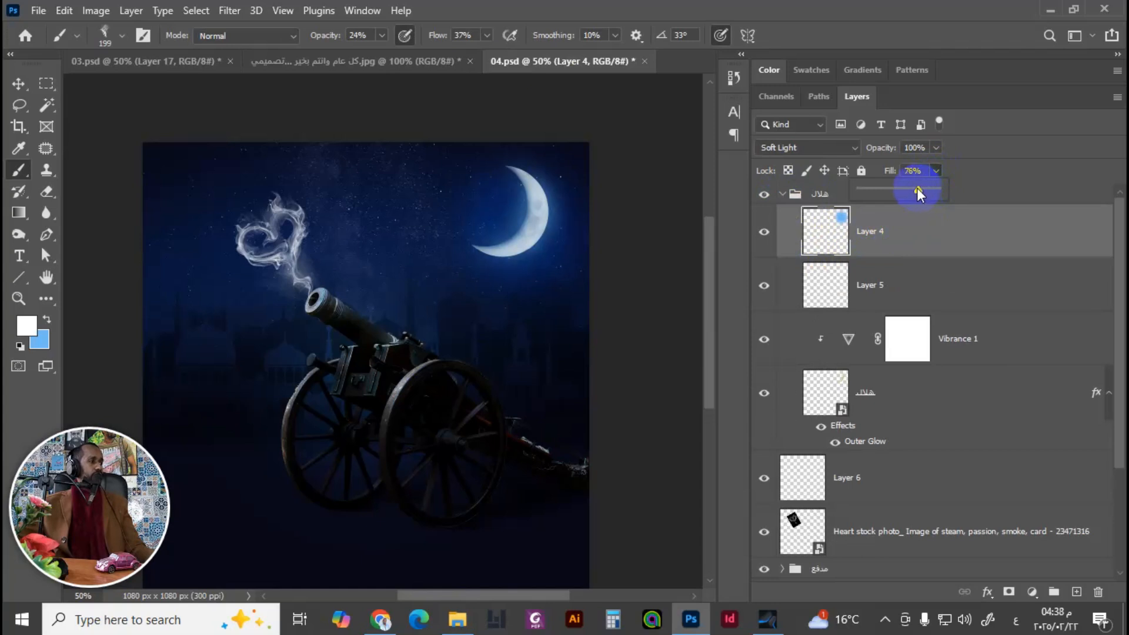
pyautogui.moveTo(916, 189); pyautogui.dragTo(905, 217)
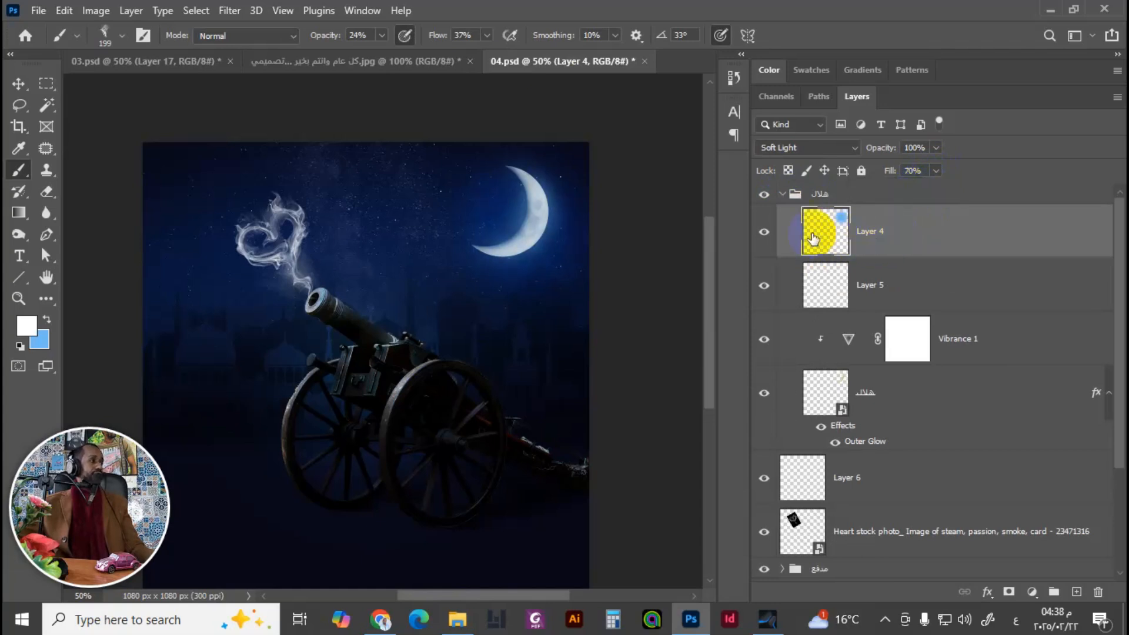
pyautogui.click(783, 194)
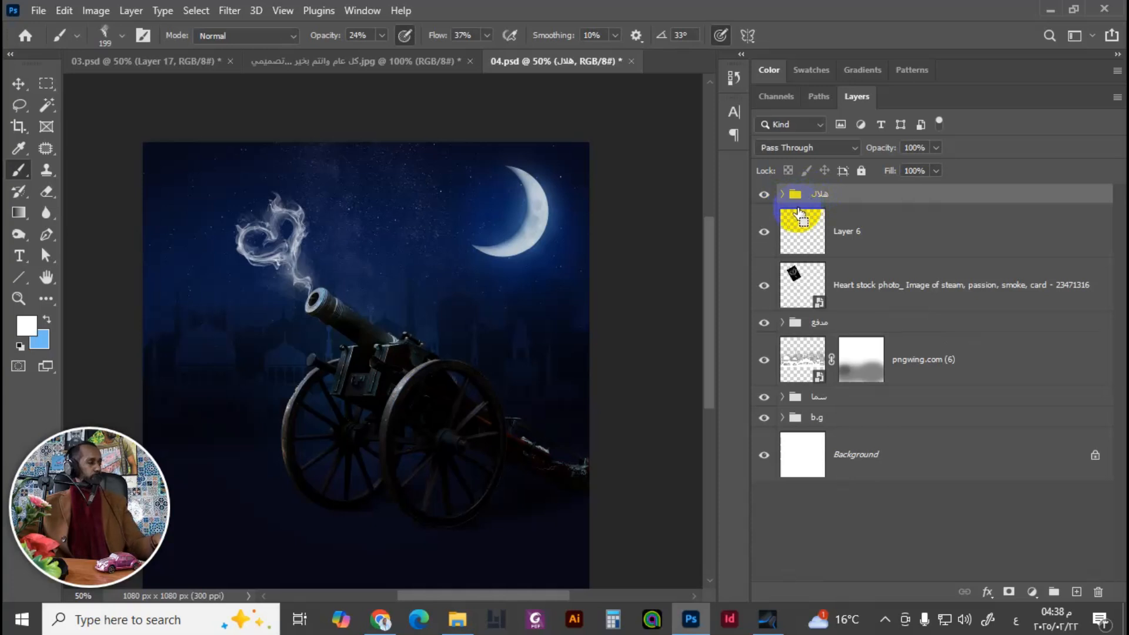
# Step: Stamp all visible layers into a new layer above the crescent group and convert it to a smart object
pyautogui.hotkey('ctrl', 'alt', 'shift', 'e')
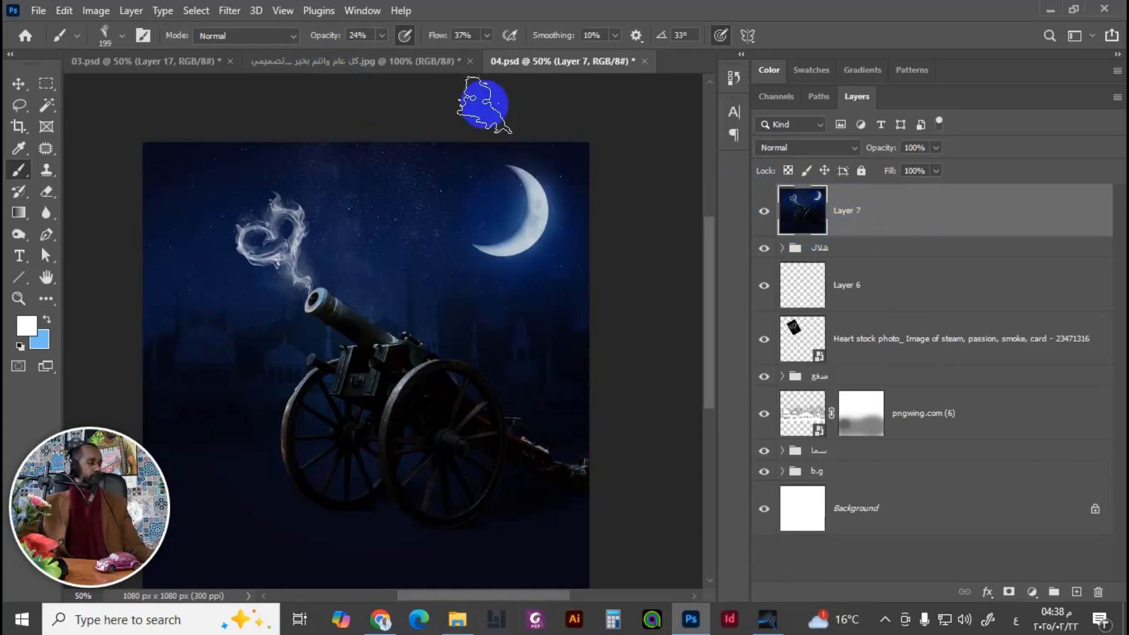
pyautogui.rightClick(1044, 213)
pyautogui.click(992, 229)
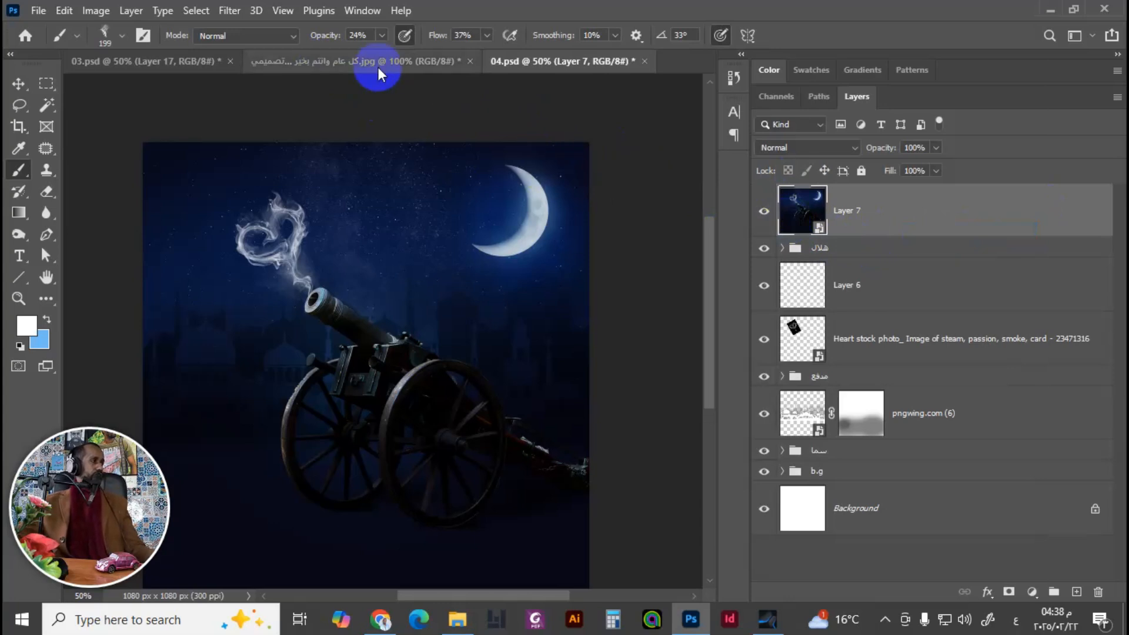
# Step: Start the Camera Raw Filter on the merged smart object and raise the exposure to +0.40
pyautogui.click(232, 13)
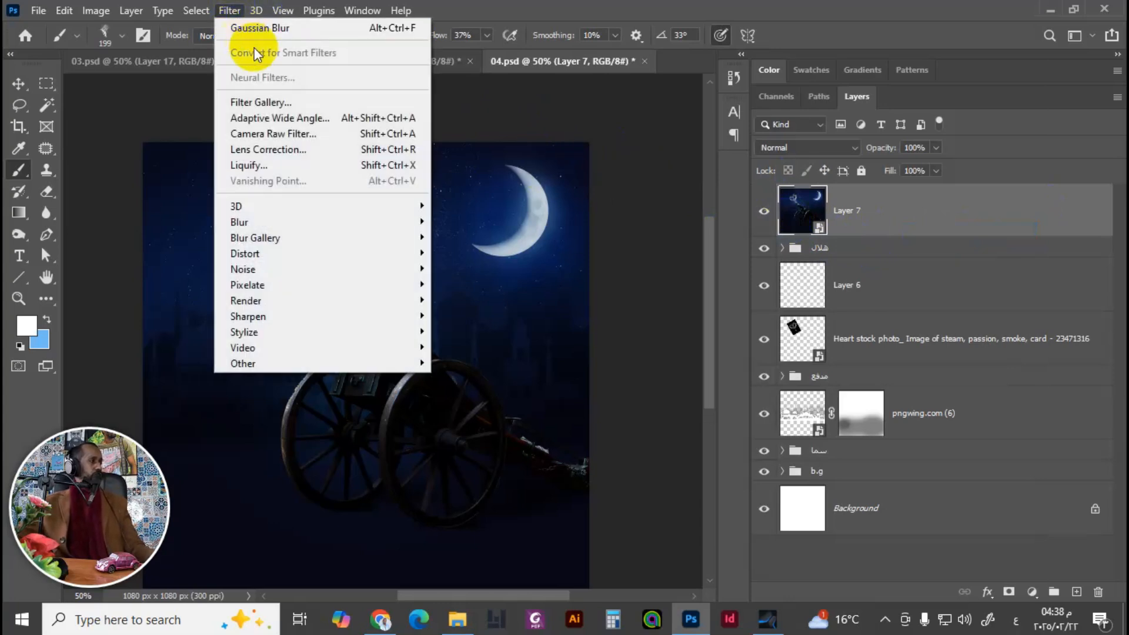
pyautogui.click(327, 139)
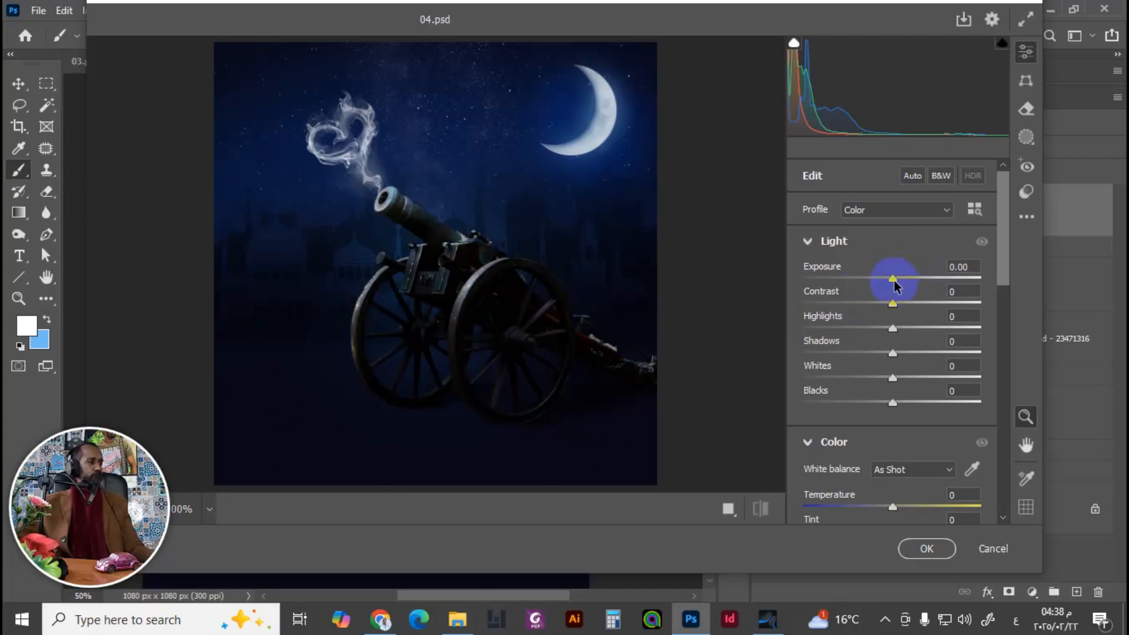
pyautogui.moveTo(898, 284); pyautogui.dragTo(902, 285)
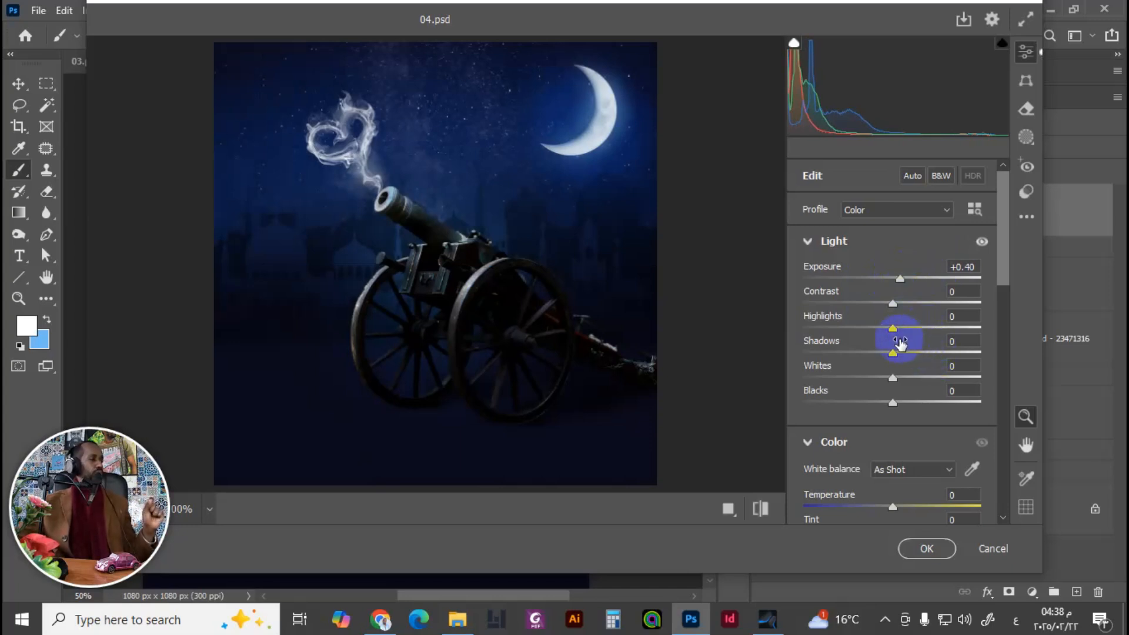
pyautogui.moveTo(898, 341)
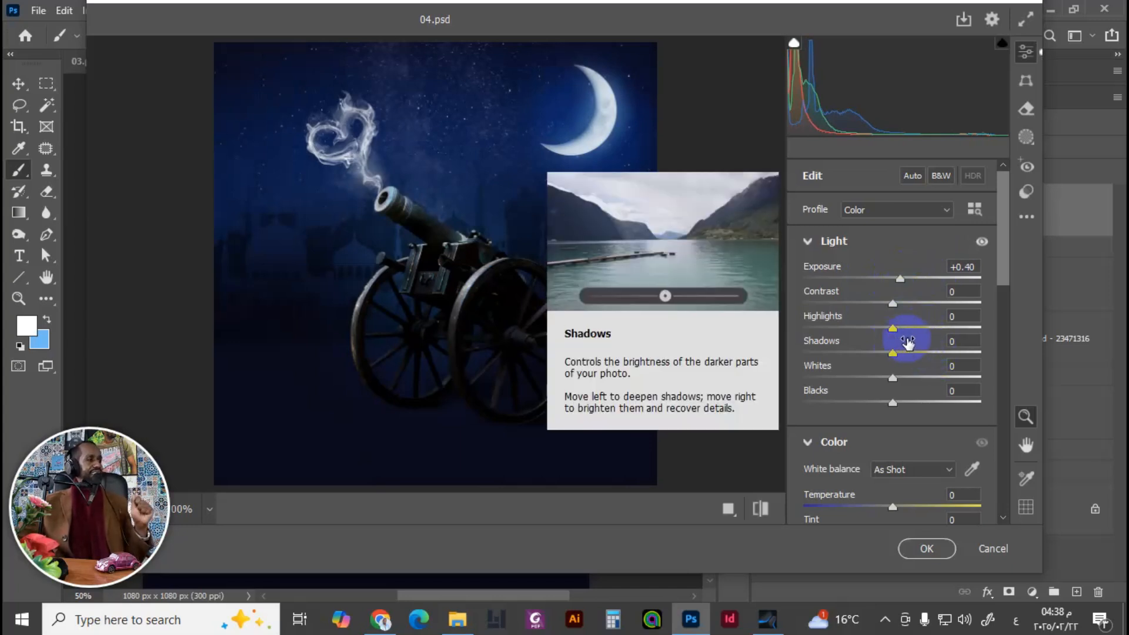
# Step: Set the Camera Raw color temperature to -4 and the tint to +3
pyautogui.moveTo(1000, 266); pyautogui.dragTo(1008, 294)
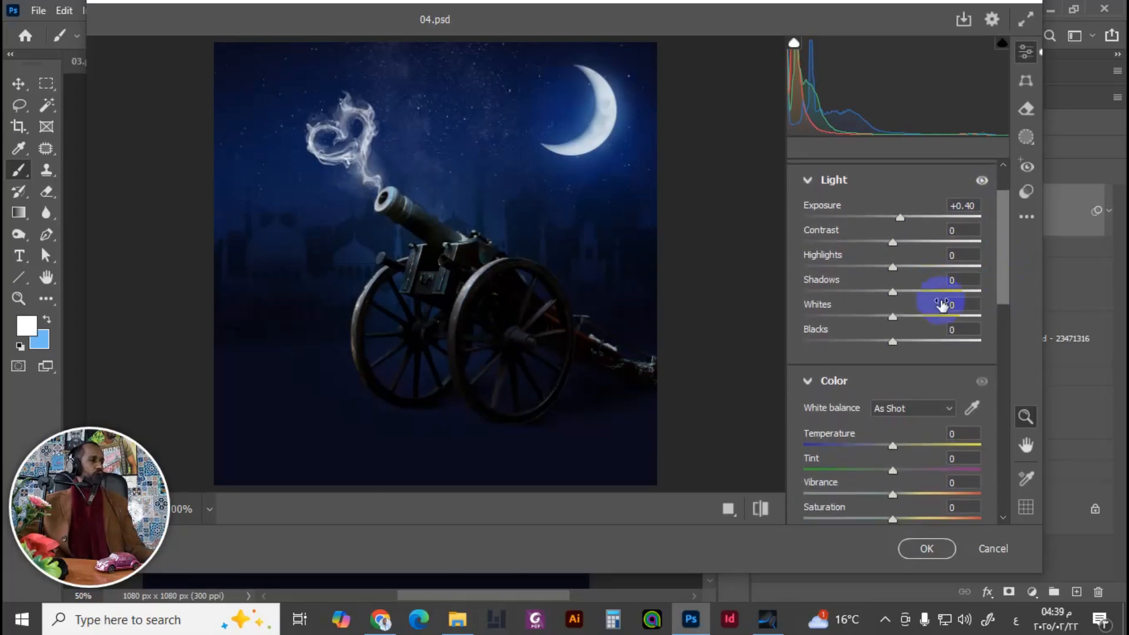
pyautogui.moveTo(1004, 293); pyautogui.dragTo(1003, 320)
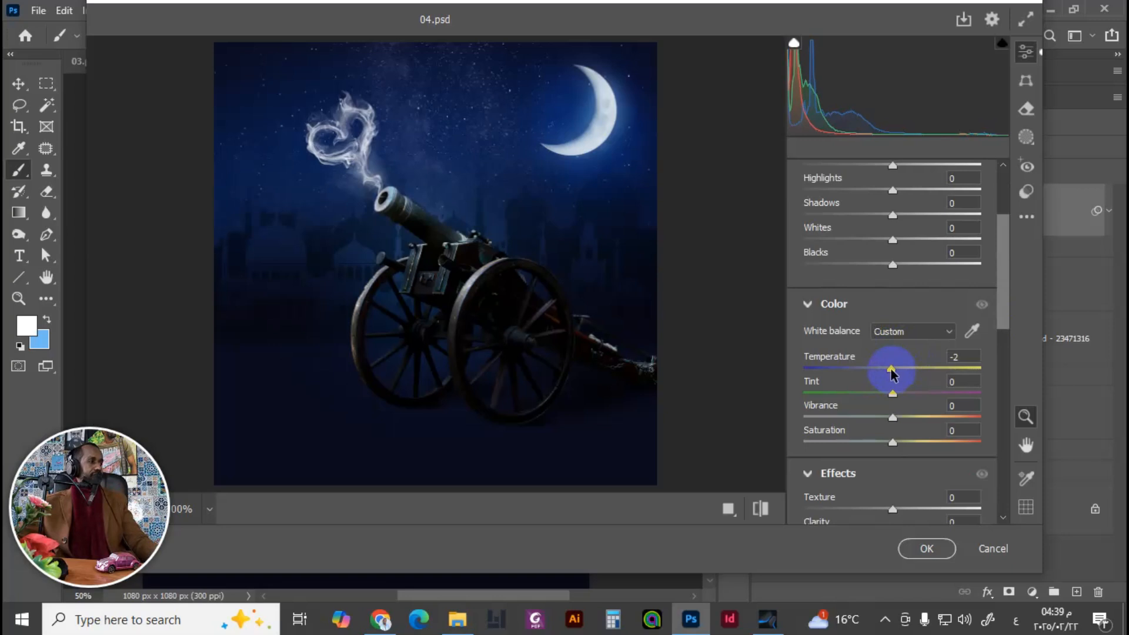
pyautogui.moveTo(890, 372); pyautogui.dragTo(890, 372)
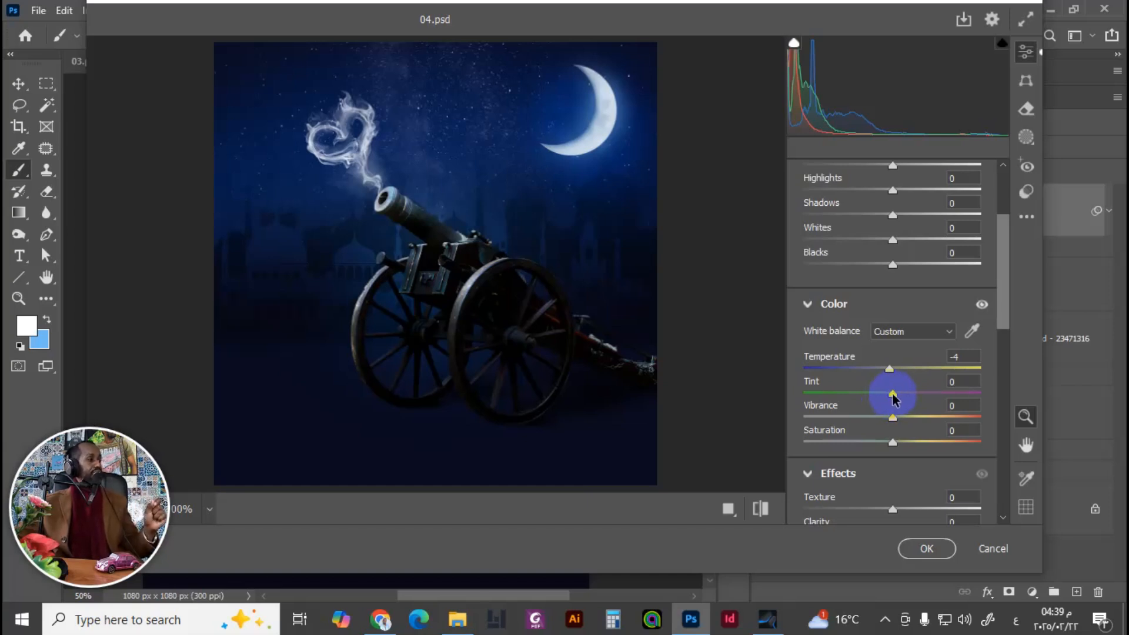
pyautogui.moveTo(897, 398); pyautogui.dragTo(901, 398)
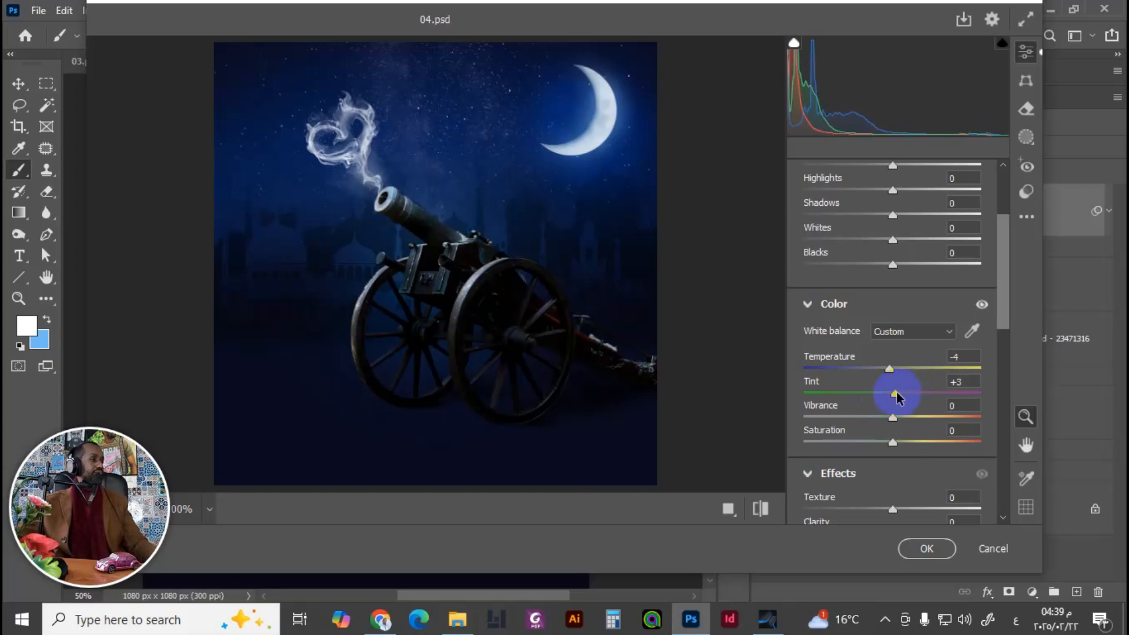
# Step: Set the Camera Raw effects to texture +11, clarity +7, vignette -19 and grain 17
pyautogui.moveTo(1007, 312); pyautogui.dragTo(1003, 360)
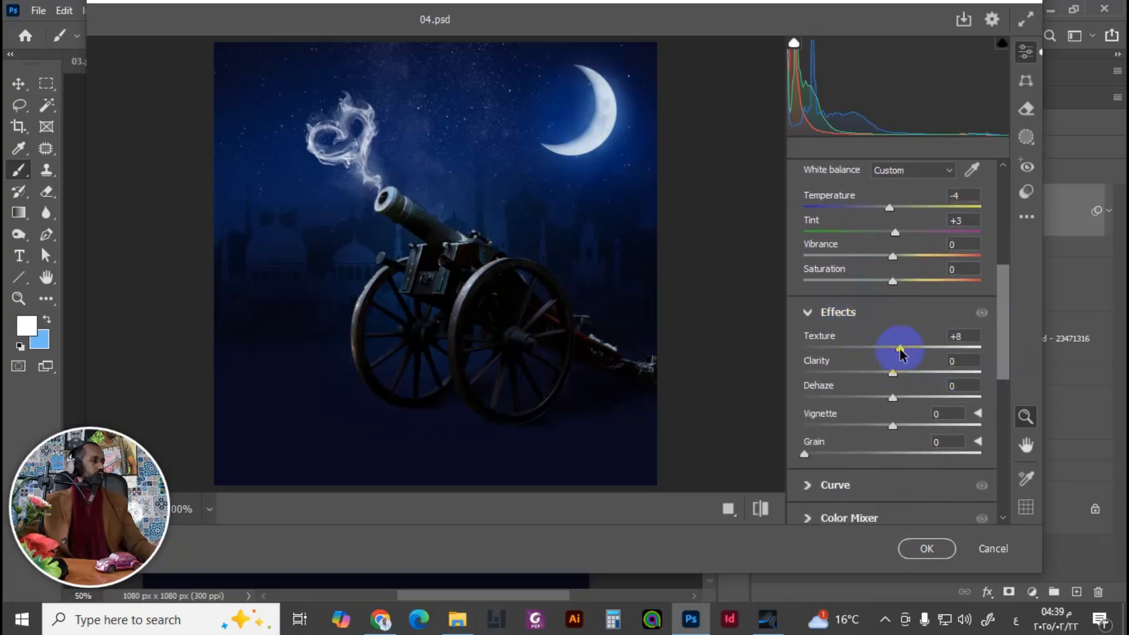
pyautogui.moveTo(902, 351); pyautogui.dragTo(905, 375)
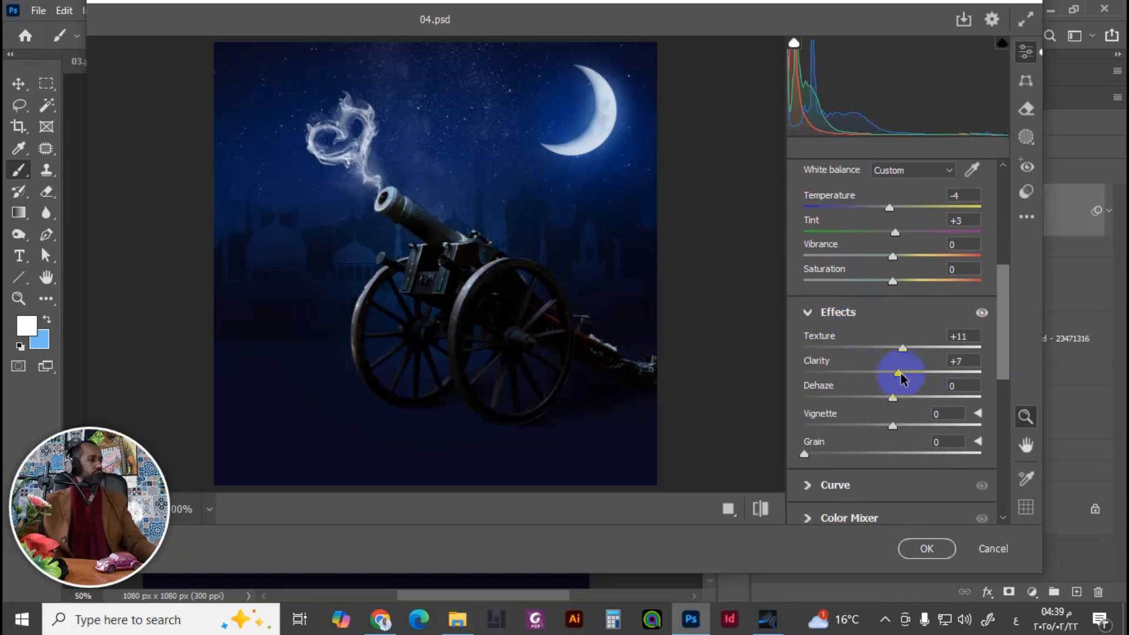
pyautogui.moveTo(1003, 368); pyautogui.dragTo(999, 377)
pyautogui.moveTo(893, 382)
pyautogui.mouseDown()
pyautogui.moveTo(864, 381)
pyautogui.moveTo(876, 381)
pyautogui.mouseUp()
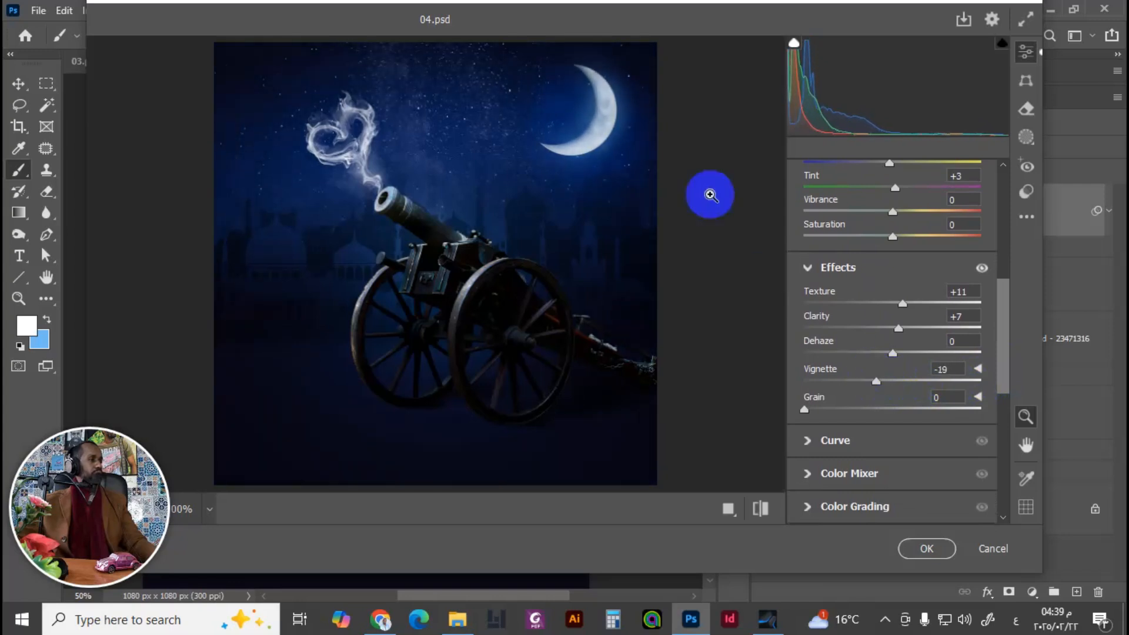
pyautogui.click(824, 409)
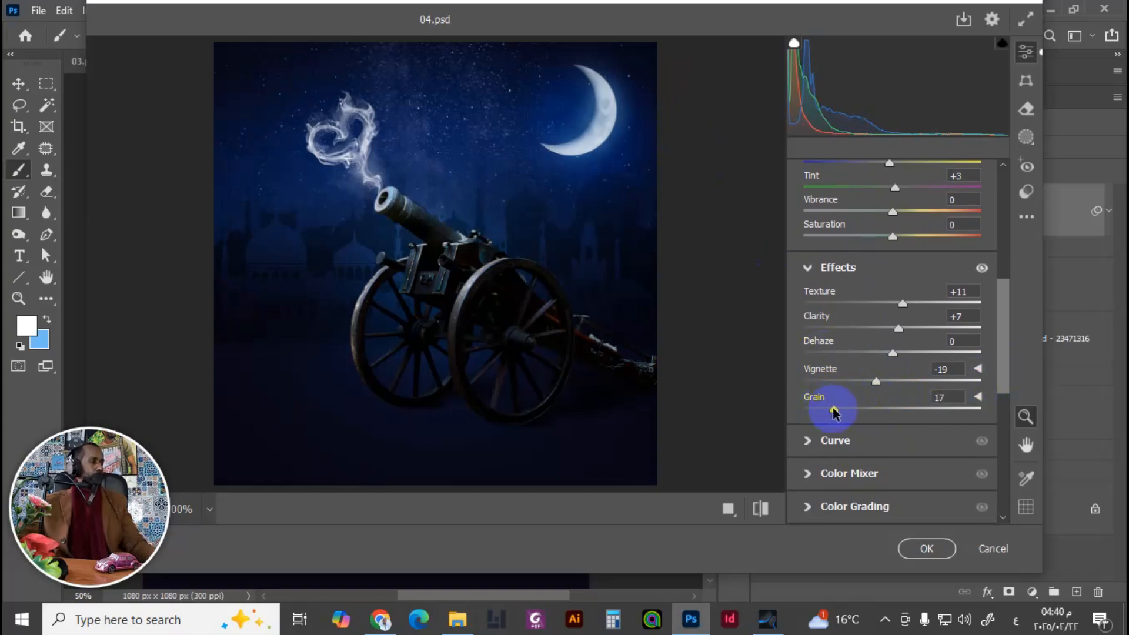
# Step: Raise the Camera Raw exposure to +0.80 and the contrast to +5, and apply the filter
pyautogui.moveTo(1000, 360); pyautogui.dragTo(993, 258)
pyautogui.moveTo(901, 248); pyautogui.dragTo(907, 249)
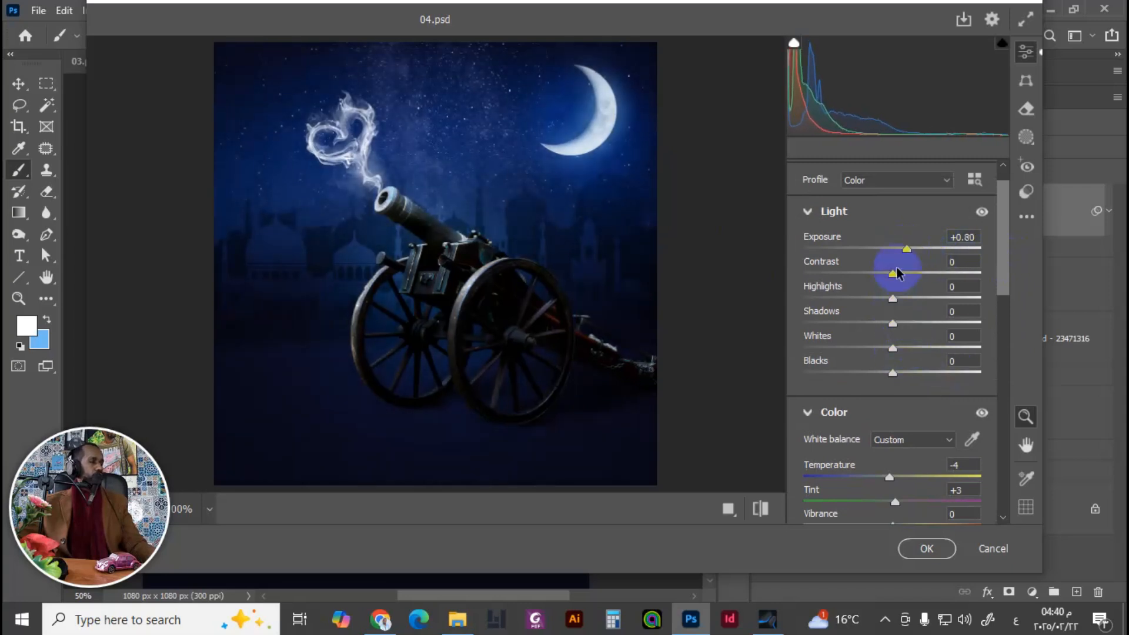
pyautogui.moveTo(894, 279); pyautogui.dragTo(899, 277)
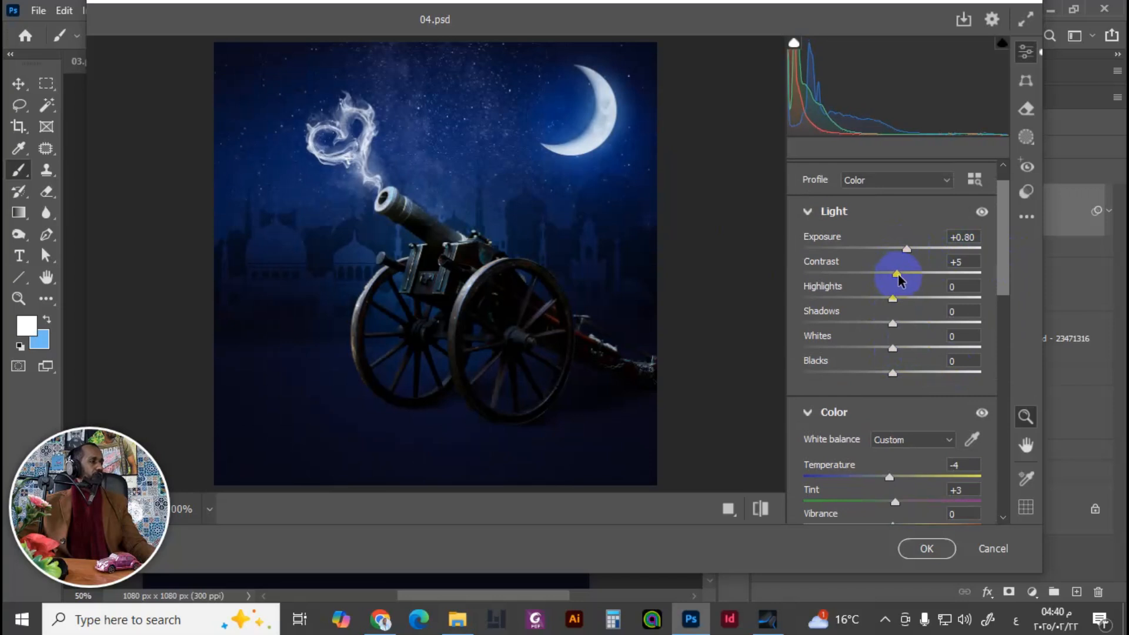
pyautogui.click(926, 547)
# Step: Compare the image with the Camera Raw graded Layer 7 hidden and shown
pyautogui.moveTo(526, 420); pyautogui.dragTo(573, 390)
pyautogui.click(764, 211)
pyautogui.click(764, 212)
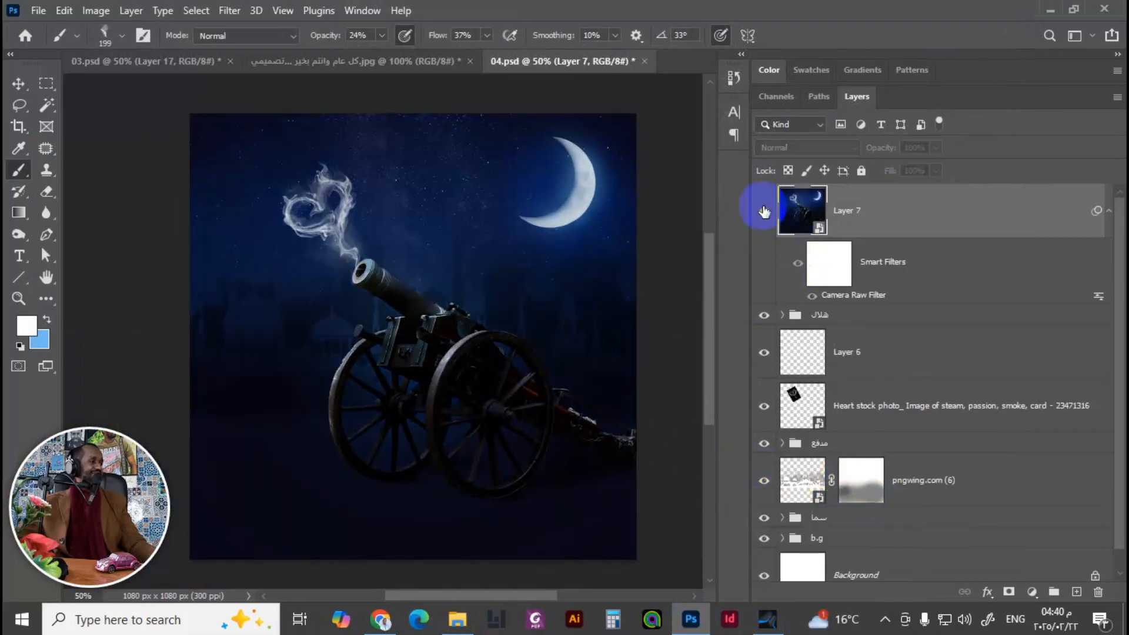
pyautogui.click(805, 253)
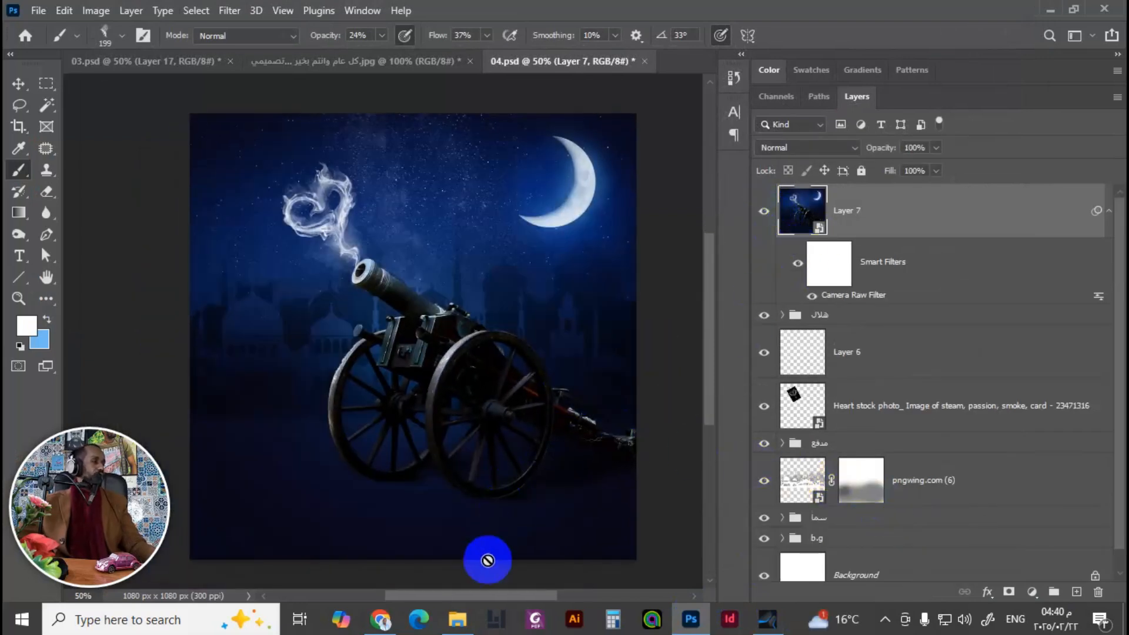
# Step: Switch to the materails folder in File Explorer
pyautogui.click(458, 615)
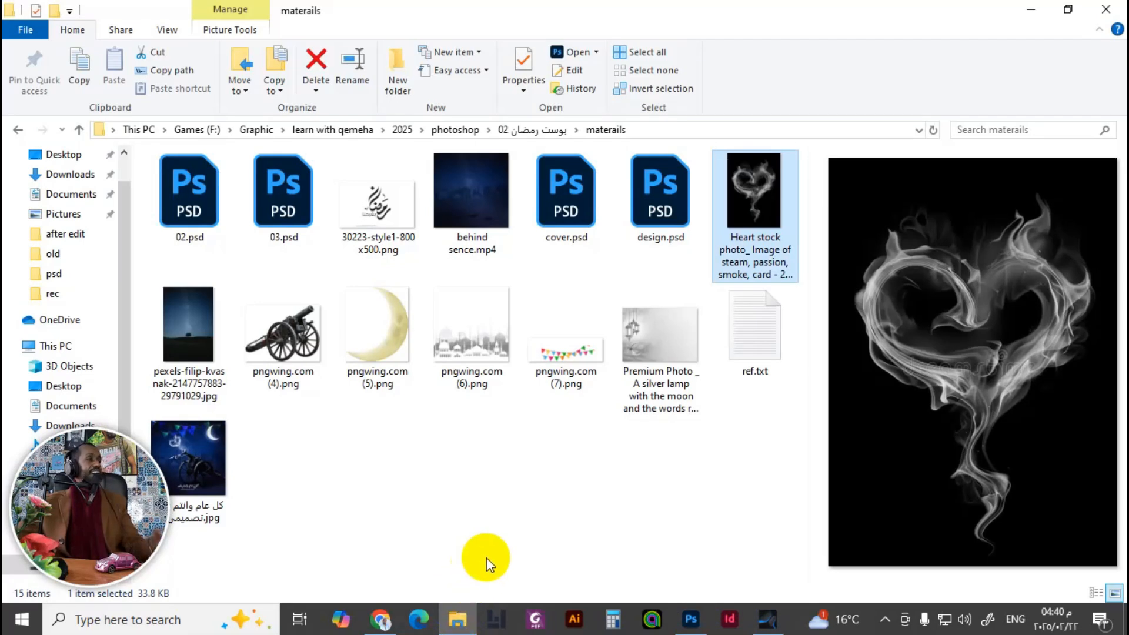